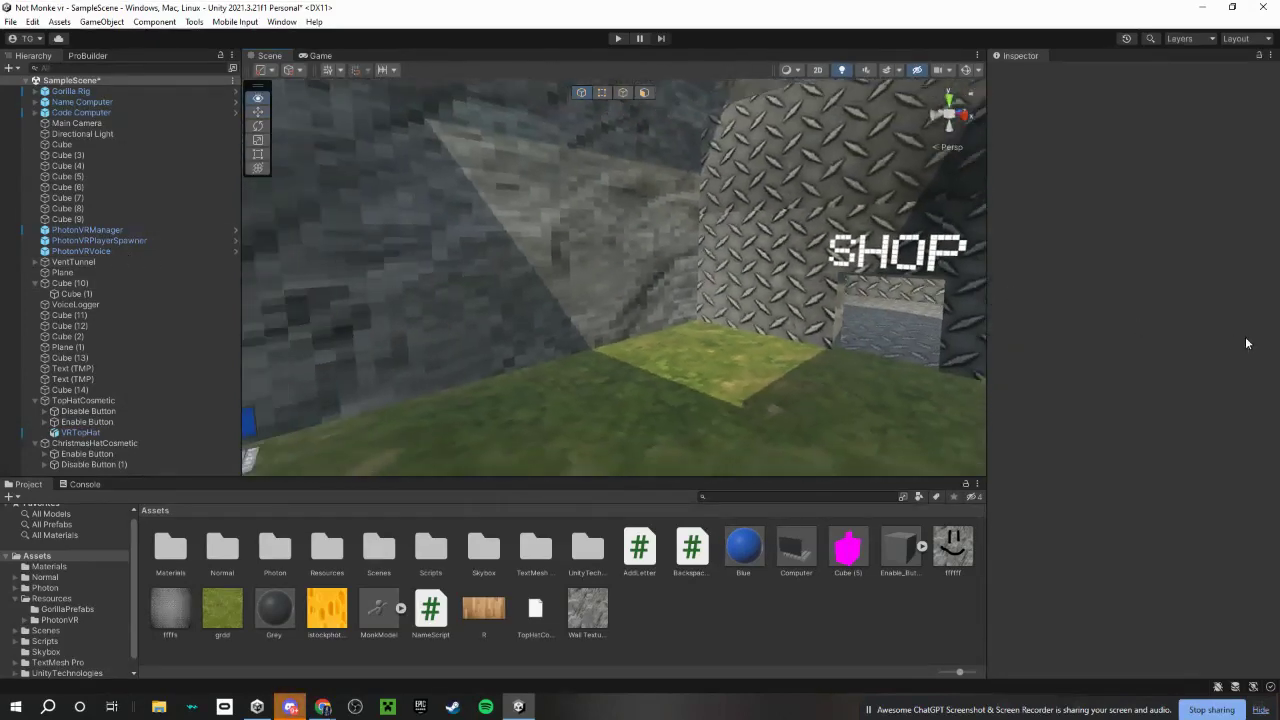
- Fly the Scene view from the SHOP wall to the black top hat and its button cubes
{"action": "mouse_move", "coordinate": [846, 232]}
{"action": "right_mouse_down"}
{"action": "mouse_move", "coordinate": [918, 228]}
{"action": "mouse_move", "coordinate": [737, 209]}
{"action": "mouse_move", "coordinate": [760, 274]}
{"action": "mouse_move", "coordinate": [980, 229]}
{"action": "mouse_move", "coordinate": [895, 210]}
{"action": "mouse_move", "coordinate": [760, 317]}
{"action": "mouse_move", "coordinate": [740, 277]}
{"action": "mouse_move", "coordinate": [769, 286]}
{"action": "mouse_move", "coordinate": [671, 248]}
{"action": "mouse_move", "coordinate": [717, 276]}
{"action": "mouse_move", "coordinate": [655, 299]}
{"action": "mouse_move", "coordinate": [714, 257]}
{"action": "mouse_move", "coordinate": [708, 277]}
{"action": "mouse_move", "coordinate": [764, 343]}
{"action": "mouse_move", "coordinate": [898, 236]}
{"action": "right_mouse_up"}
{"action": "left_click", "coordinate": [656, 274]}
{"action": "left_click_drag", "start_coordinate": [697, 258], "coordinate": [710, 259]}
{"action": "mouse_move", "coordinate": [708, 261]}
{"action": "right_mouse_down"}
{"action": "mouse_move", "coordinate": [574, 114]}
{"action": "mouse_move", "coordinate": [706, 460]}
{"action": "mouse_move", "coordinate": [771, 507]}
{"action": "mouse_move", "coordinate": [774, 461]}
{"action": "right_mouse_up"}
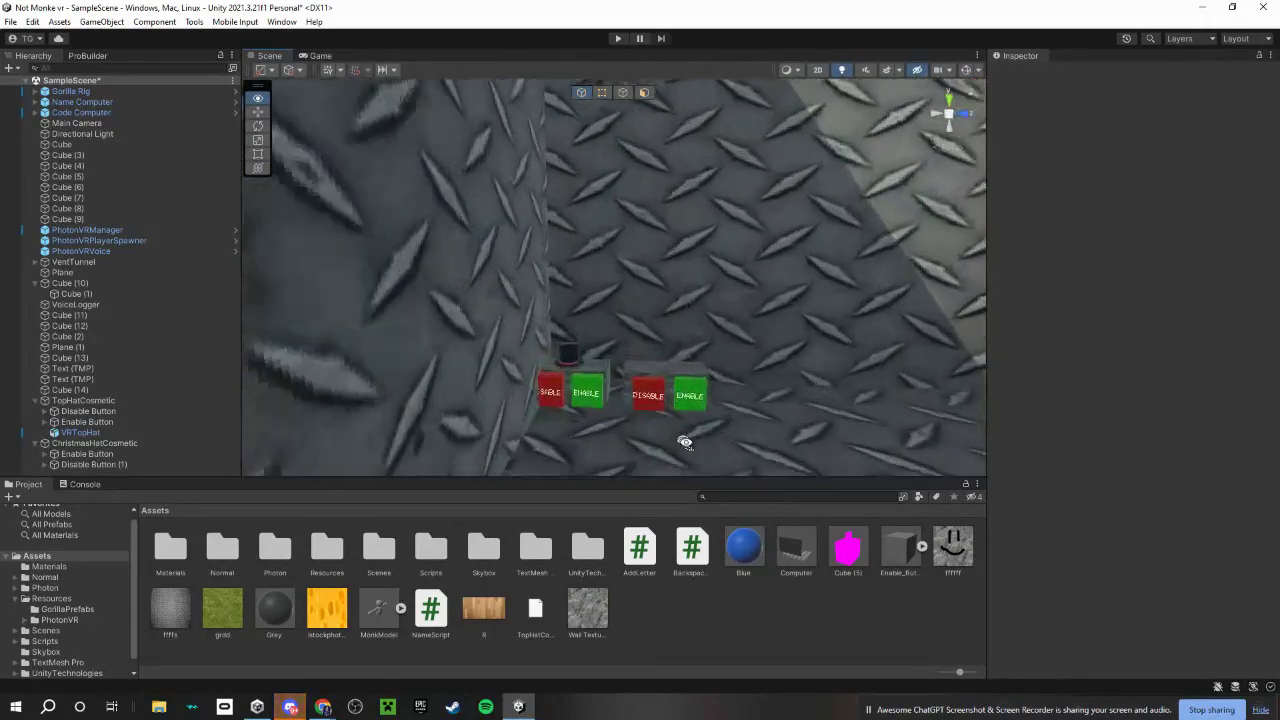
- Shift the TopHatCosmetic and ChristmasHatCosmetic button sets slightly along Z
{"action": "mouse_move", "coordinate": [774, 461]}
{"action": "right_mouse_down"}
{"action": "mouse_move", "coordinate": [686, 549]}
{"action": "mouse_move", "coordinate": [762, 298]}
{"action": "right_mouse_up"}
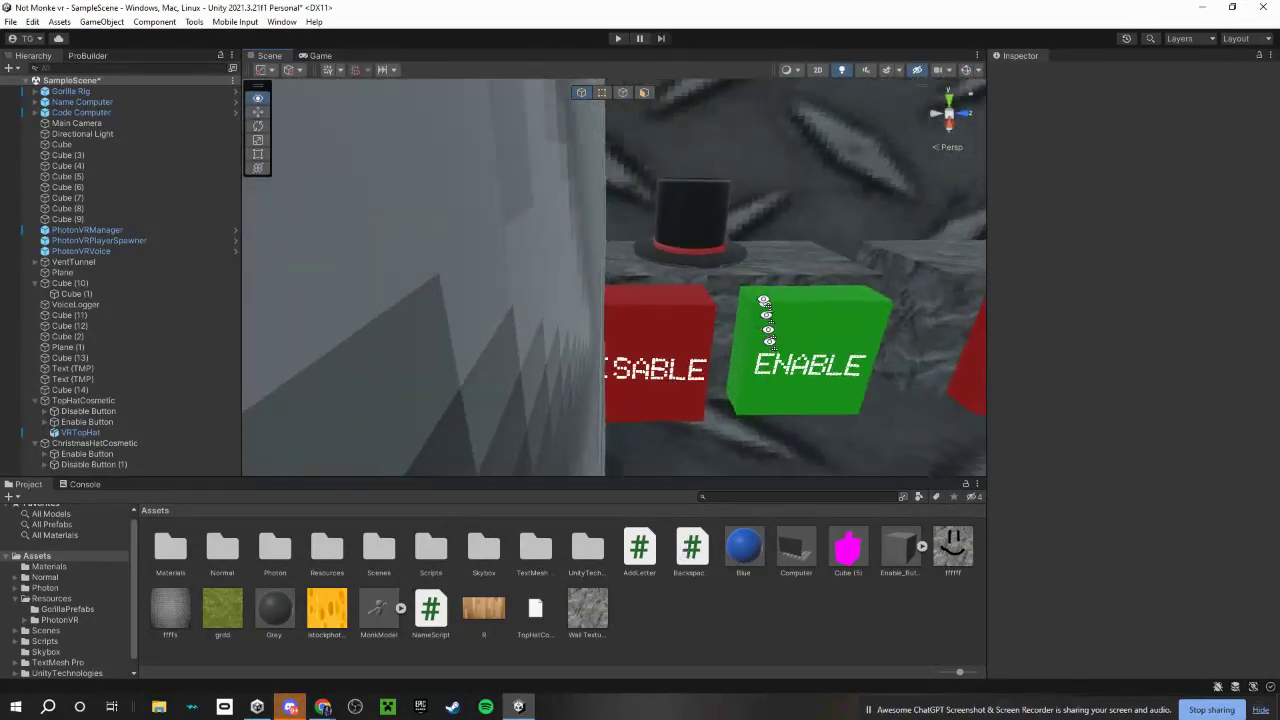
{"action": "left_click", "coordinate": [684, 260]}
{"action": "right_click_drag", "start_coordinate": [684, 260], "coordinate": [667, 298]}
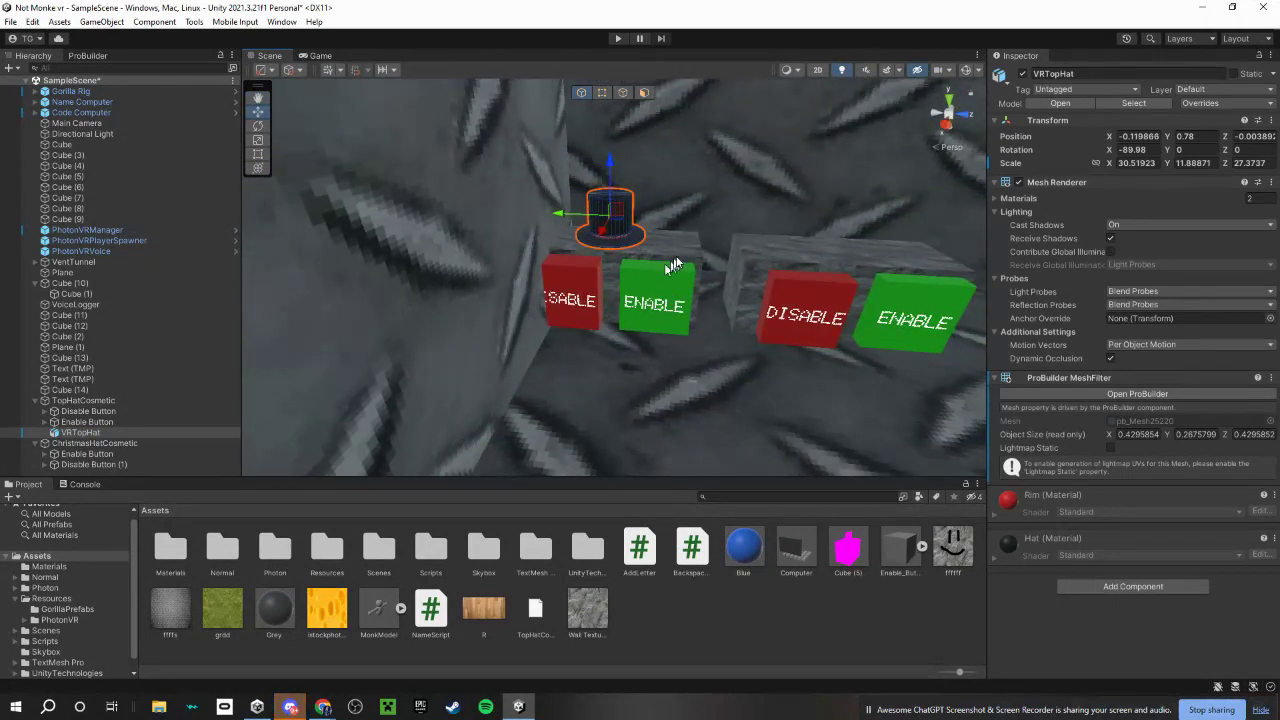
{"action": "left_click", "coordinate": [675, 260]}
{"action": "left_click_drag", "start_coordinate": [651, 277], "coordinate": [689, 277]}
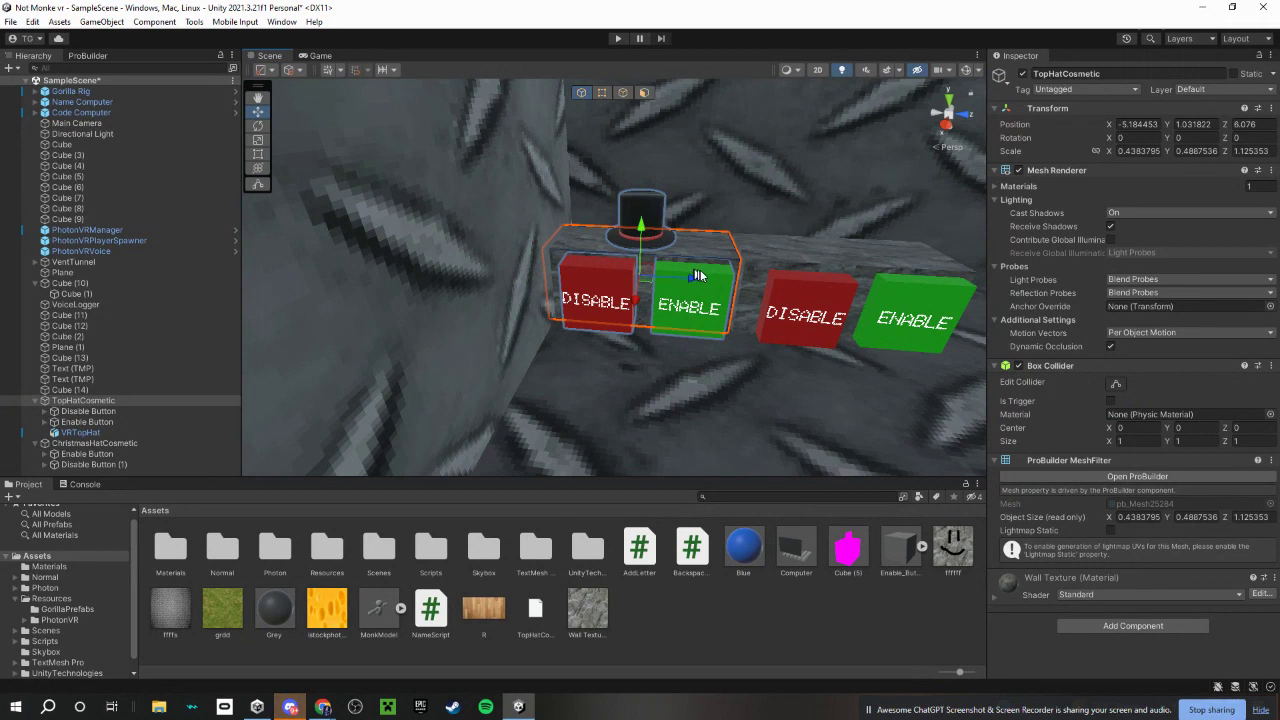
{"action": "left_click", "coordinate": [833, 248]}
{"action": "scroll", "coordinate": [780, 285], "scroll_direction": "down", "scroll_amount": 3}
{"action": "left_click_drag", "start_coordinate": [771, 292], "coordinate": [786, 294]}
- Inspect the red Disable and green Enable cubes and labels of both button sets
{"action": "left_click", "coordinate": [634, 270]}
{"action": "mouse_move", "coordinate": [634, 270]}
{"action": "right_mouse_down"}
{"action": "mouse_move", "coordinate": [637, 191]}
{"action": "mouse_move", "coordinate": [698, 321]}
{"action": "right_mouse_up"}
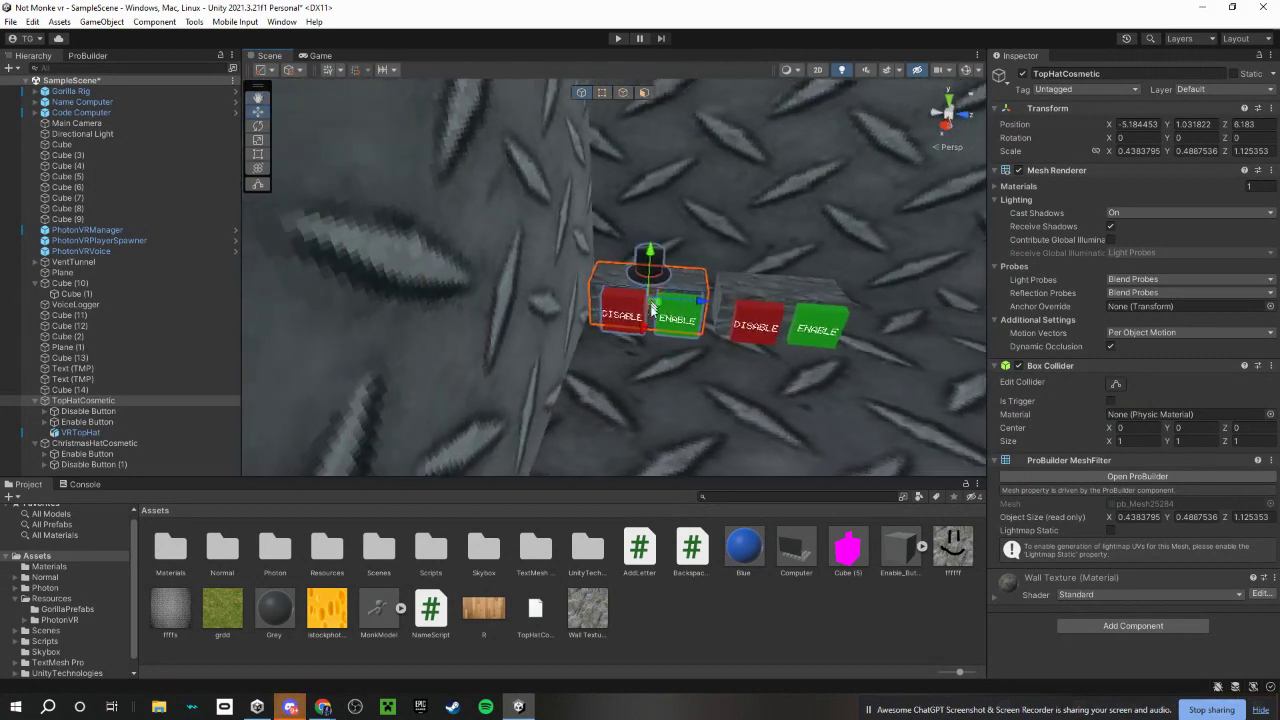
{"action": "left_click", "coordinate": [698, 321]}
{"action": "left_click", "coordinate": [686, 312]}
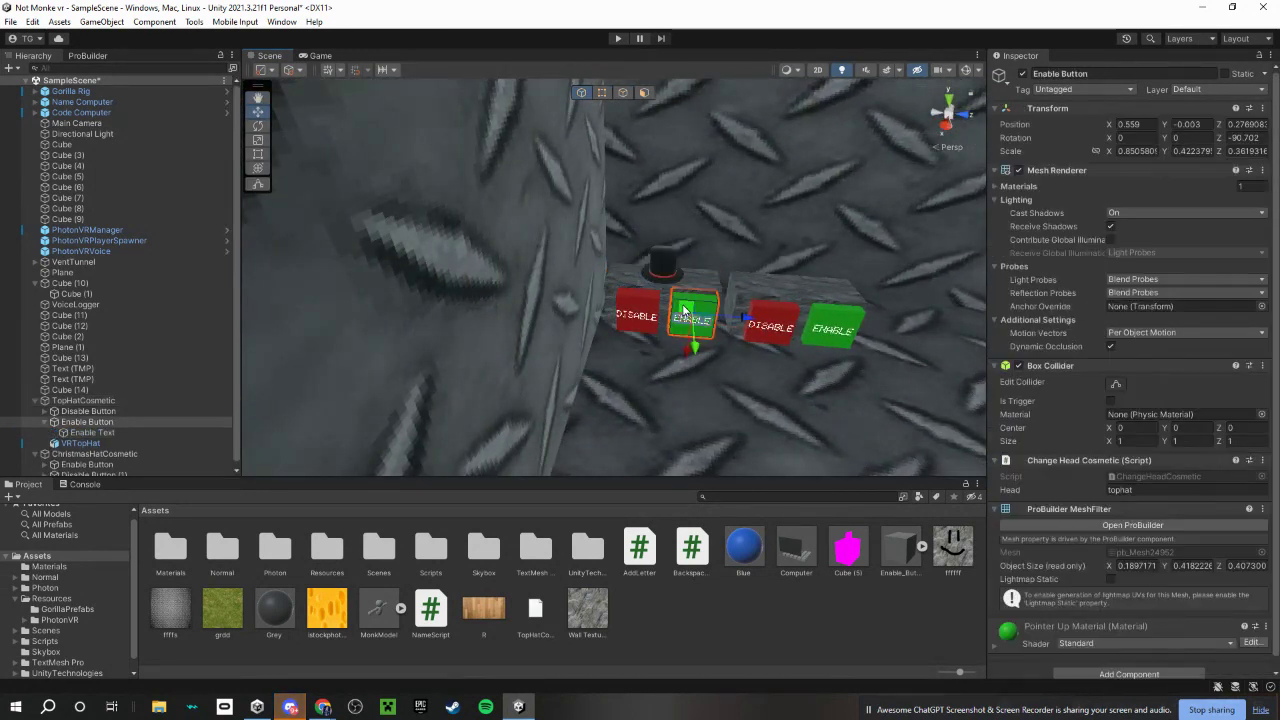
{"action": "left_click", "coordinate": [650, 310]}
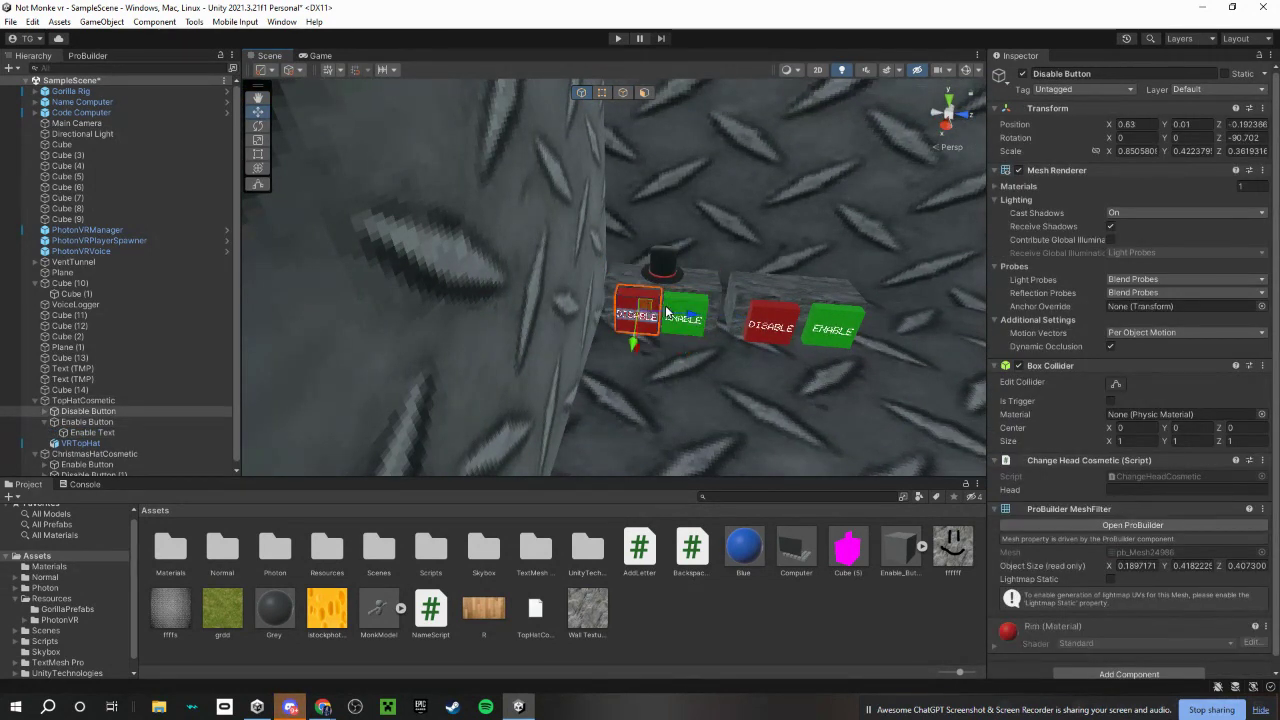
{"action": "left_click", "coordinate": [698, 311]}
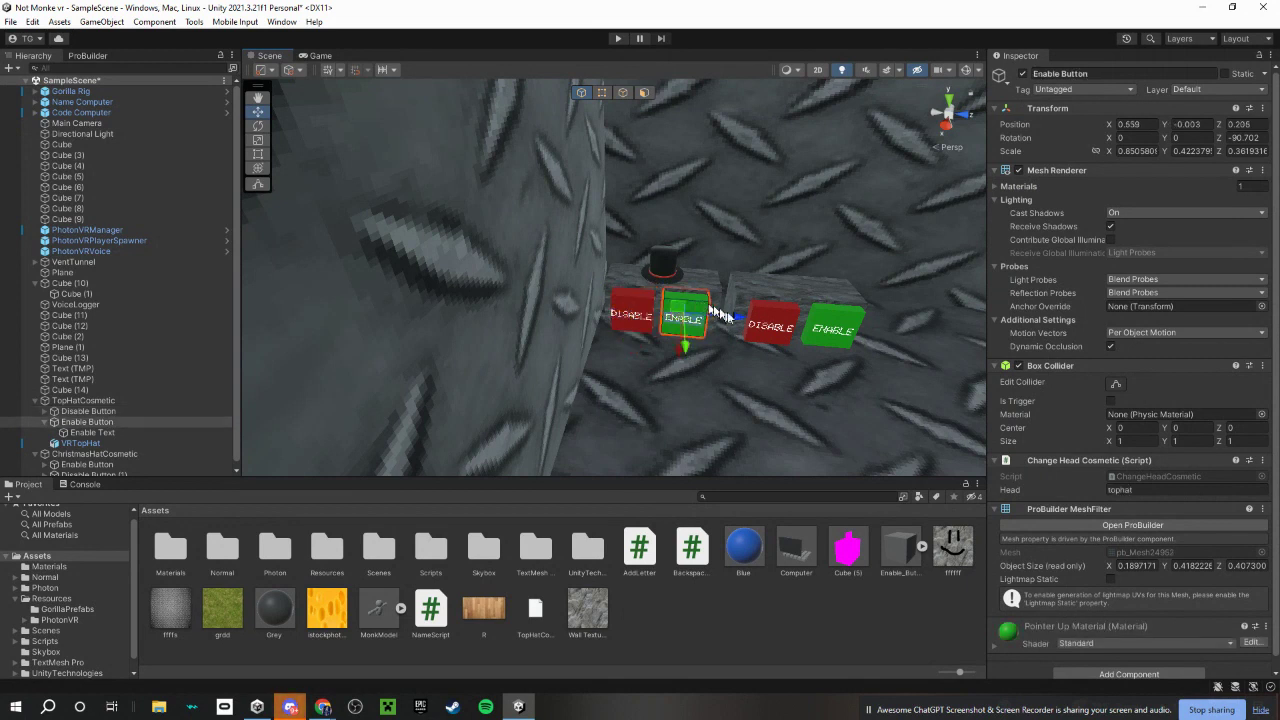
{"action": "left_click", "coordinate": [778, 322]}
{"action": "mouse_move", "coordinate": [778, 322]}
{"action": "right_mouse_down"}
{"action": "mouse_move", "coordinate": [743, 281]}
{"action": "mouse_move", "coordinate": [806, 286]}
{"action": "mouse_move", "coordinate": [777, 309]}
{"action": "mouse_move", "coordinate": [820, 306]}
{"action": "mouse_move", "coordinate": [840, 259]}
{"action": "mouse_move", "coordinate": [800, 220]}
{"action": "mouse_move", "coordinate": [768, 264]}
{"action": "mouse_move", "coordinate": [797, 352]}
{"action": "right_mouse_up"}
{"action": "mouse_move", "coordinate": [583, 318]}
{"action": "right_mouse_down"}
{"action": "mouse_move", "coordinate": [829, 334]}
{"action": "mouse_move", "coordinate": [811, 343]}
{"action": "mouse_move", "coordinate": [806, 329]}
{"action": "mouse_move", "coordinate": [832, 297]}
{"action": "mouse_move", "coordinate": [3, 612]}
{"action": "right_mouse_up"}
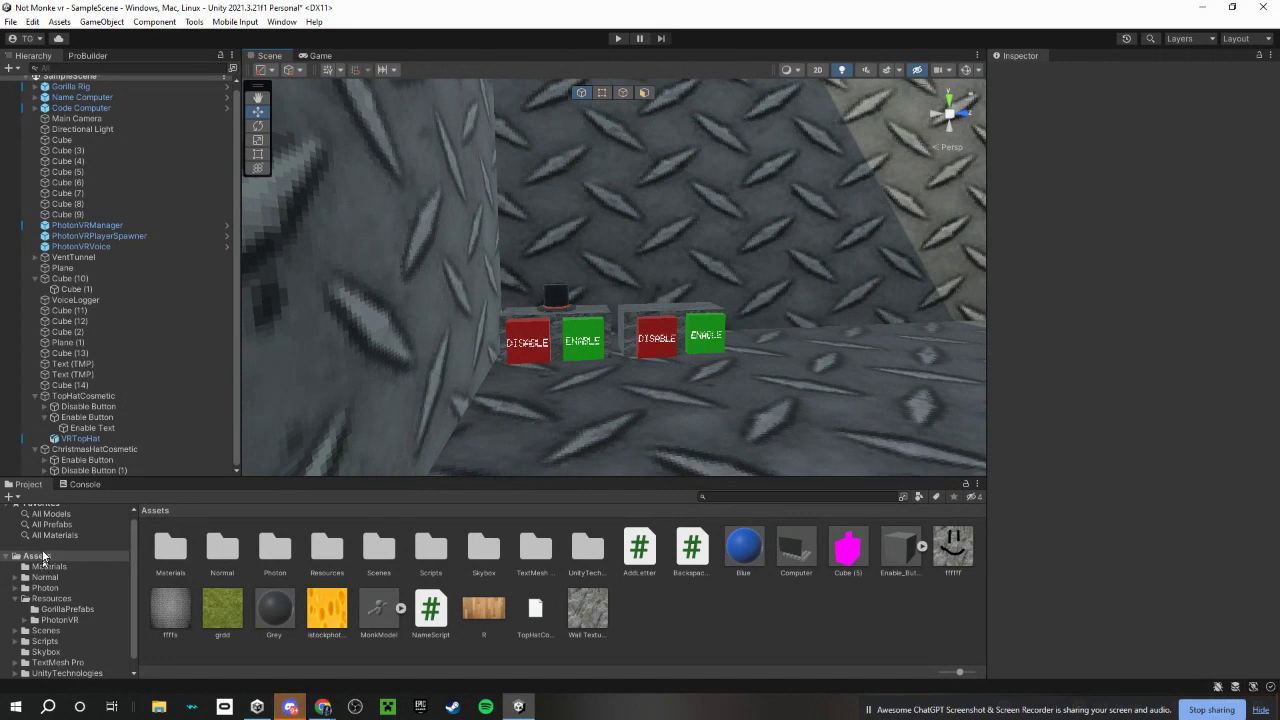
- Select the Resources folder under Assets in the Project window
{"action": "left_click", "coordinate": [345, 565]}
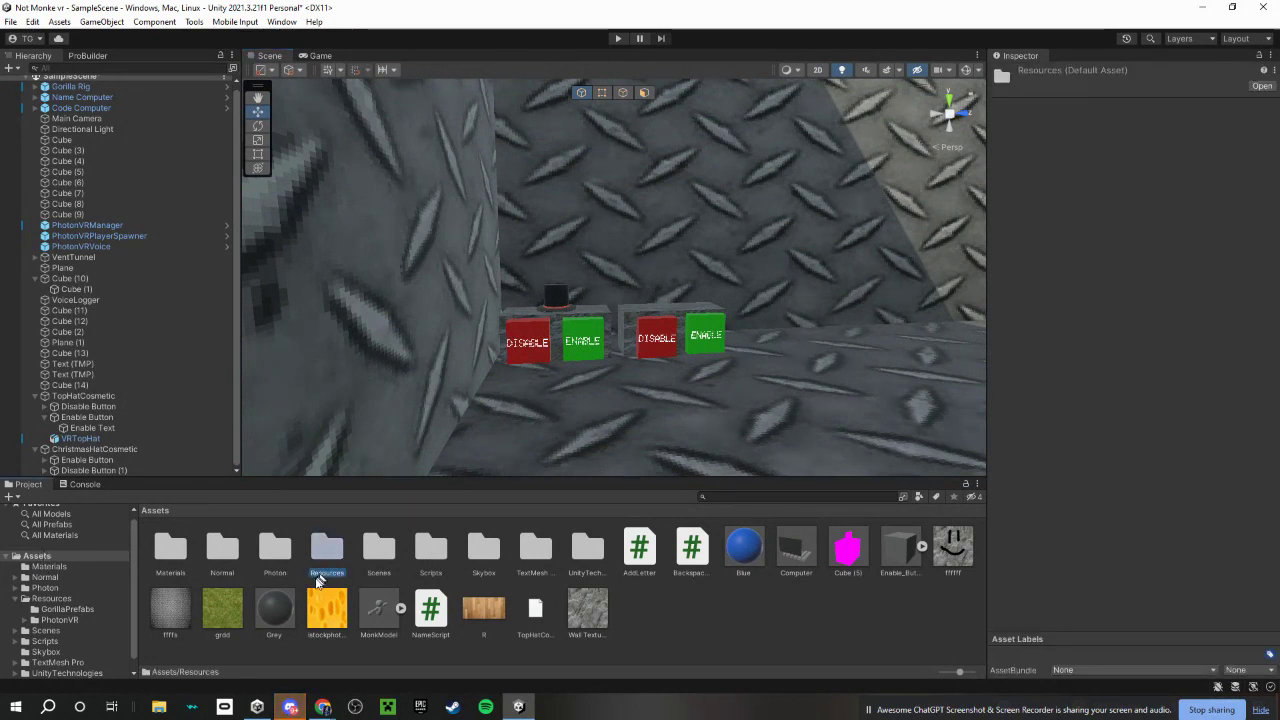
{"action": "mouse_move", "coordinate": [290, 707]}
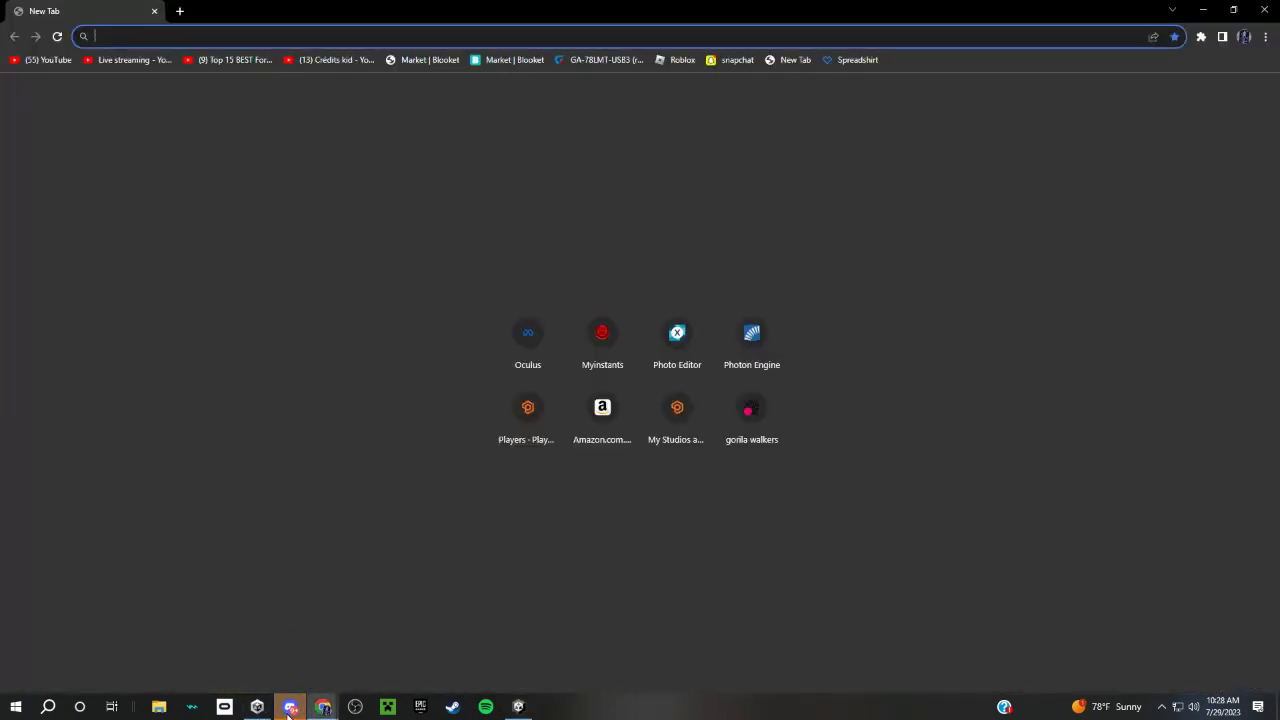
- Delete the tophat-for-unity channel from the Discord server
{"action": "left_click", "coordinate": [287, 707]}
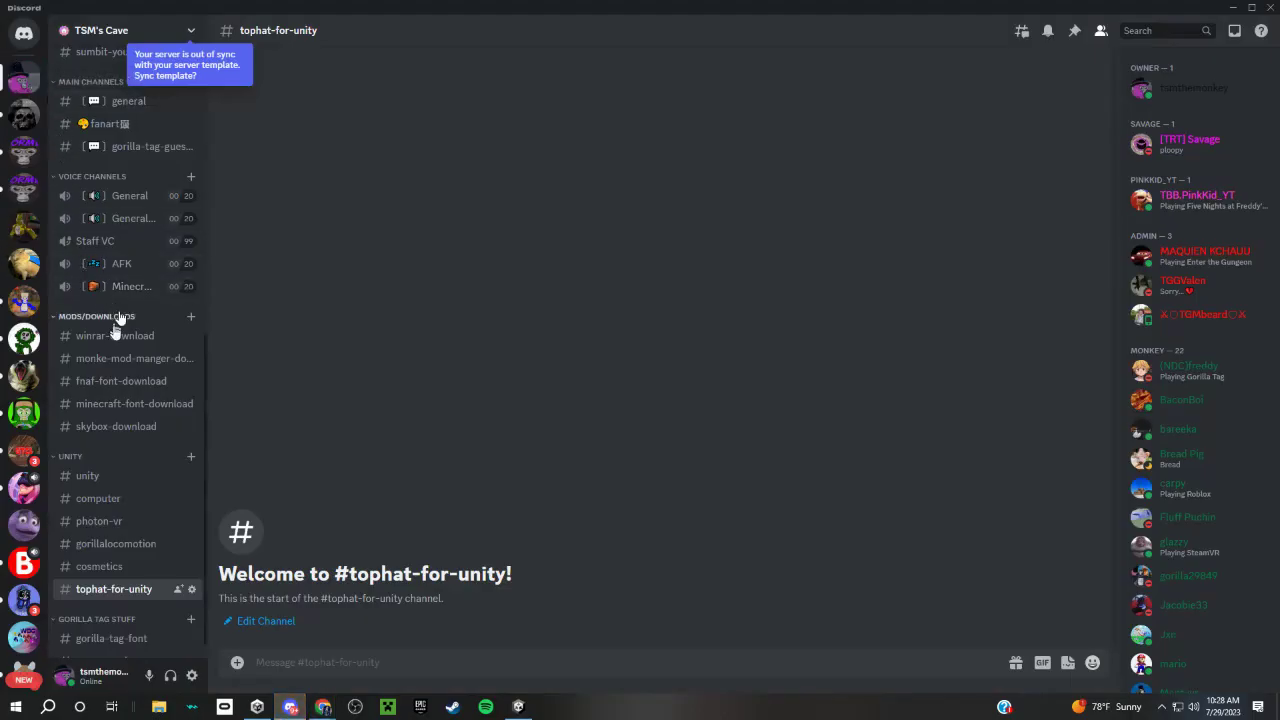
{"action": "scroll", "coordinate": [120, 325], "scroll_direction": "up", "scroll_amount": 3}
{"action": "scroll", "coordinate": [126, 330], "scroll_direction": "up", "scroll_amount": 3}
{"action": "scroll", "coordinate": [140, 450], "scroll_direction": "down", "scroll_amount": 4}
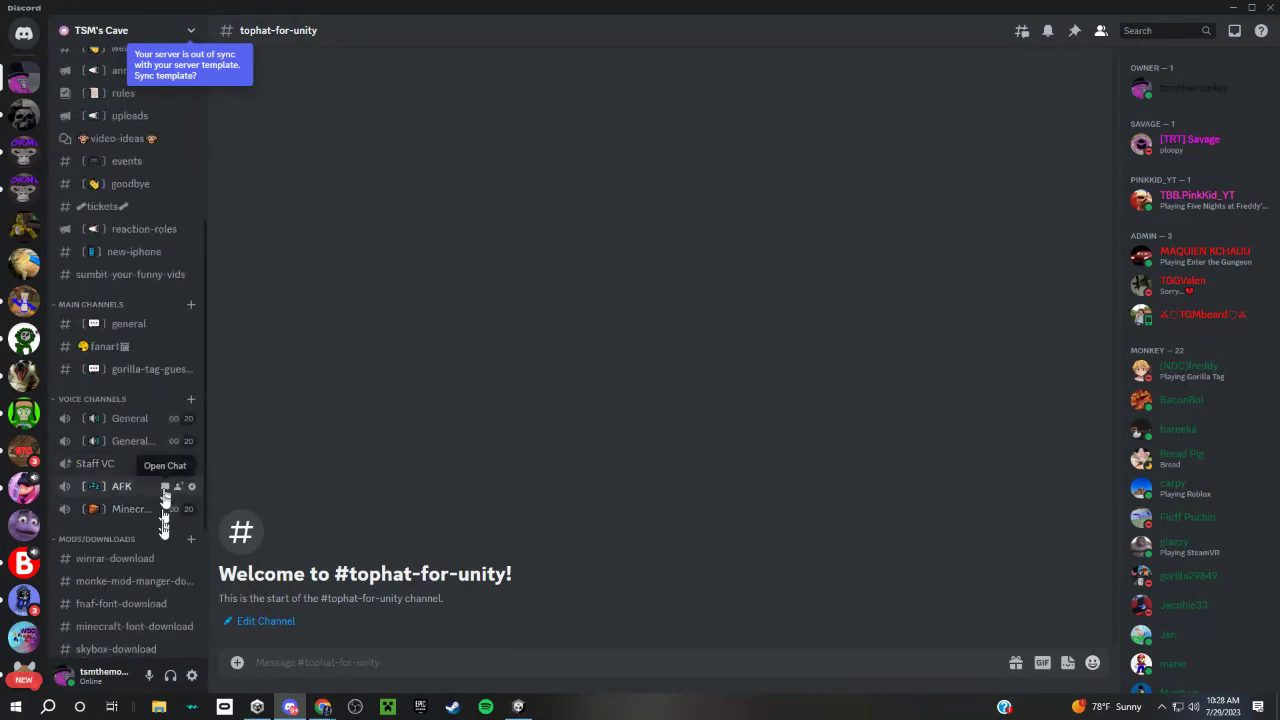
{"action": "scroll", "coordinate": [166, 540], "scroll_direction": "down", "scroll_amount": 5}
{"action": "left_click", "coordinate": [191, 609]}
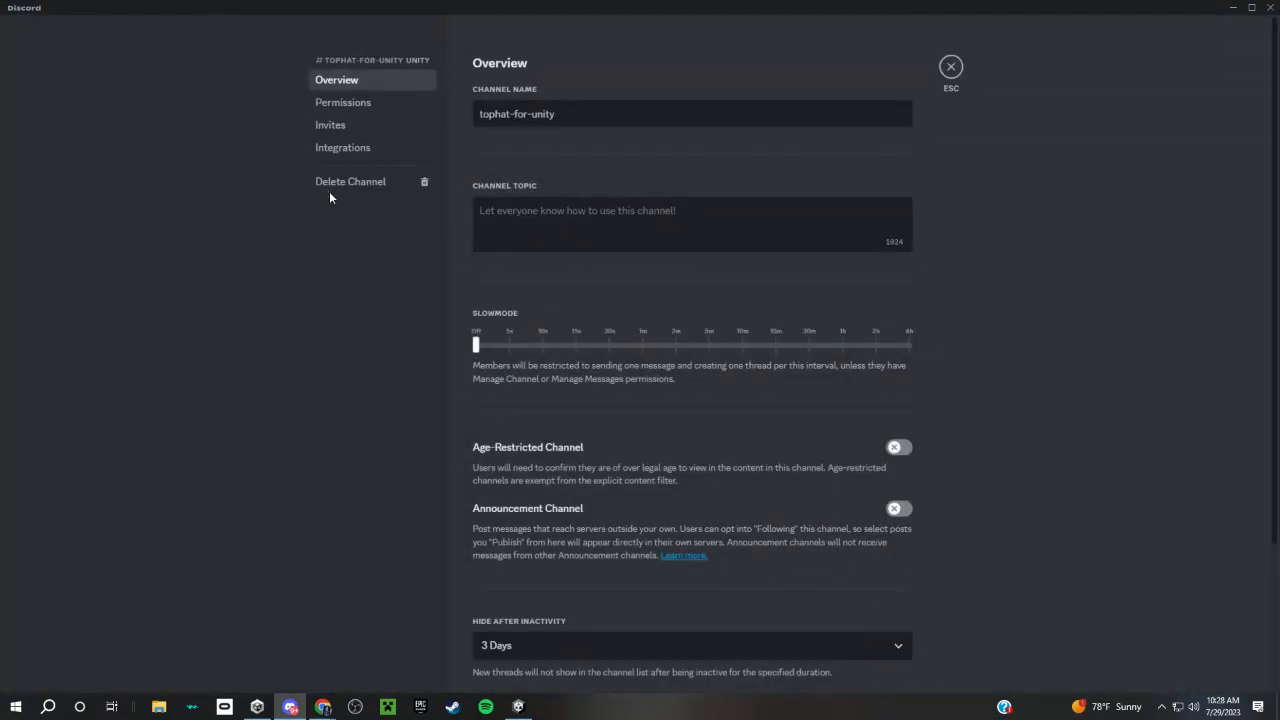
{"action": "left_click", "coordinate": [345, 182]}
{"action": "left_click", "coordinate": [731, 390]}
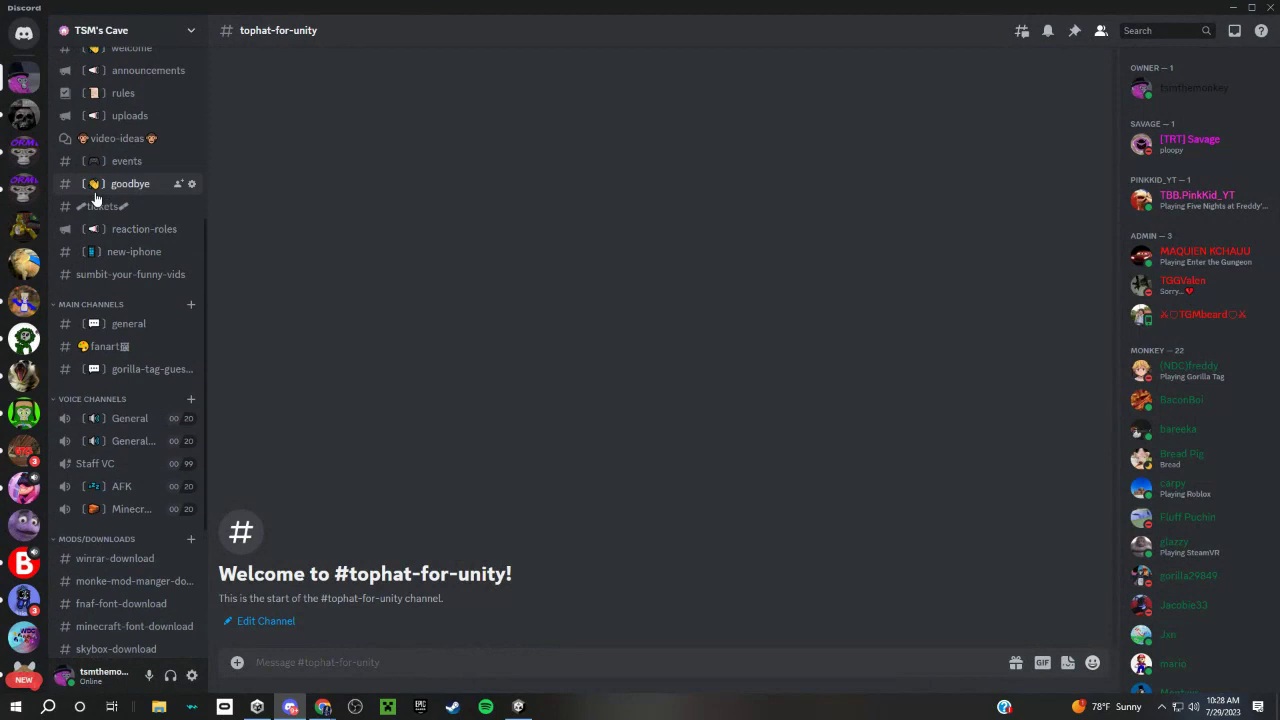
- Browse the verify, unity, photon-vr, gorillalocomotion and cosmetics channels, ending on photon-vr
{"action": "scroll", "coordinate": [96, 199], "scroll_direction": "up", "scroll_amount": 2}
{"action": "left_click", "coordinate": [140, 288]}
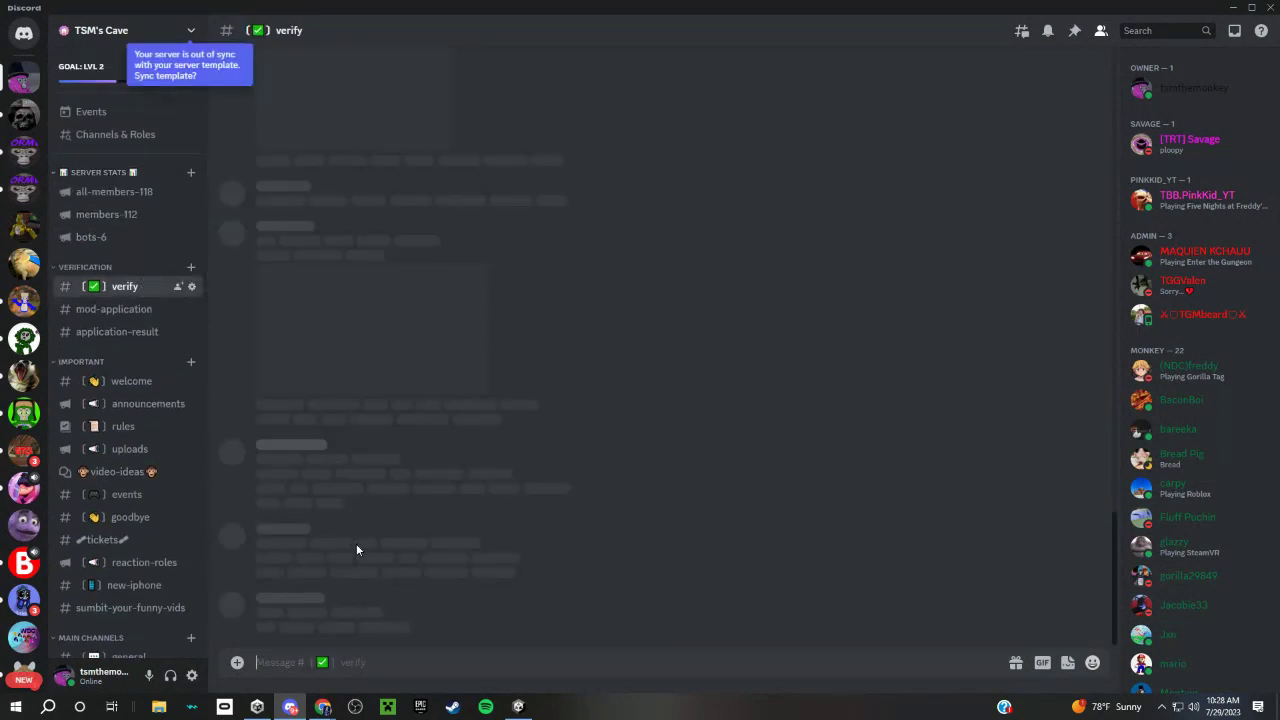
{"action": "scroll", "coordinate": [110, 410], "scroll_direction": "down", "scroll_amount": 3}
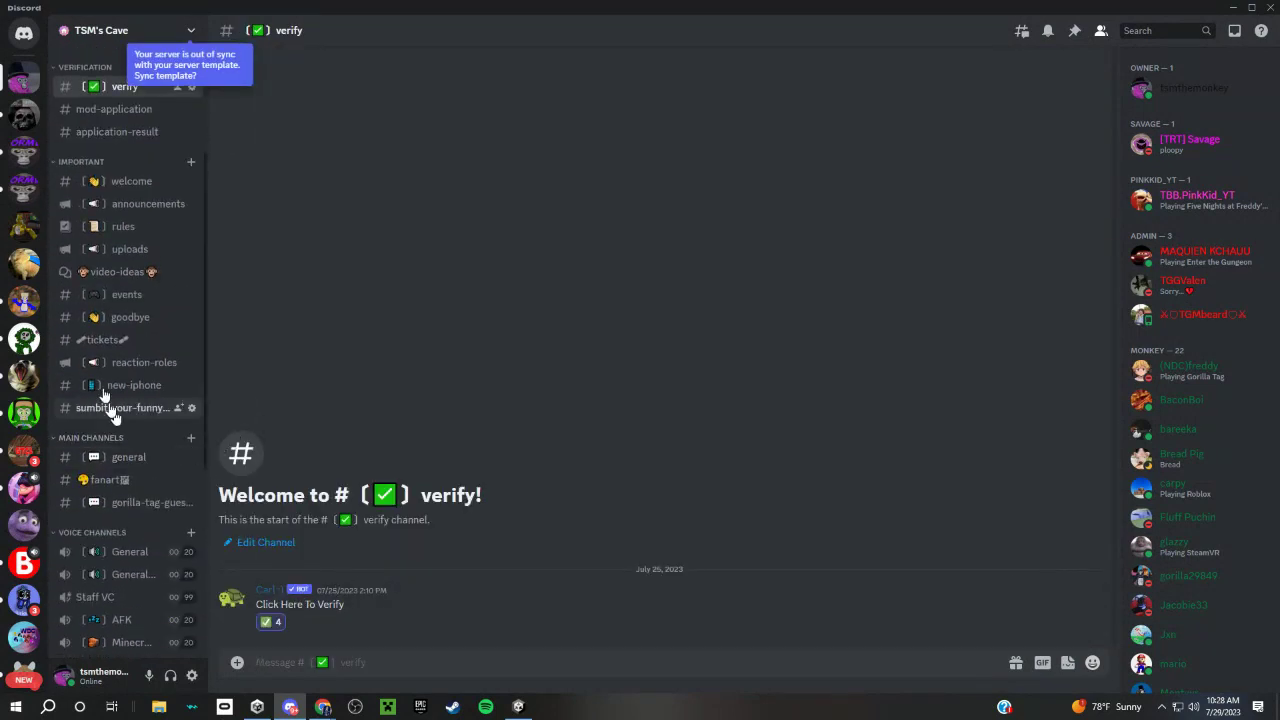
{"action": "scroll", "coordinate": [100, 420], "scroll_direction": "down", "scroll_amount": 3}
{"action": "scroll", "coordinate": [90, 400], "scroll_direction": "down", "scroll_amount": 2}
{"action": "scroll", "coordinate": [96, 535], "scroll_direction": "down", "scroll_amount": 2}
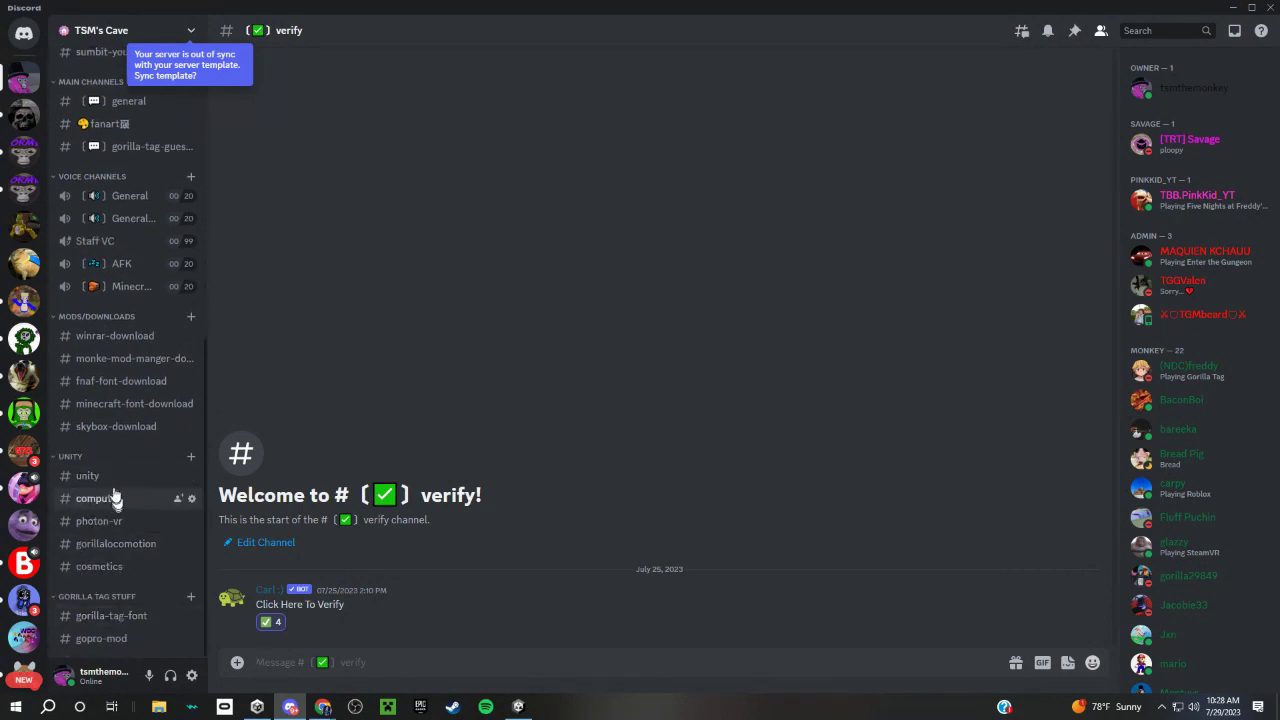
{"action": "left_click", "coordinate": [111, 483]}
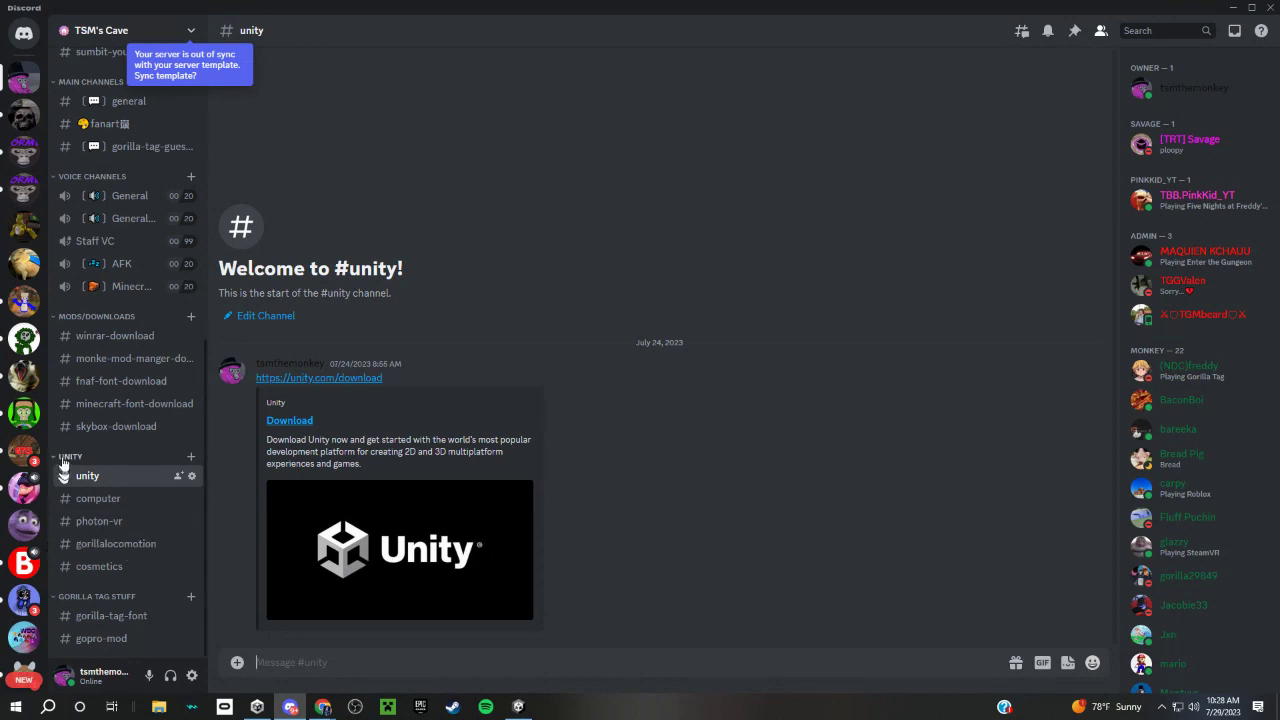
{"action": "left_click", "coordinate": [127, 533]}
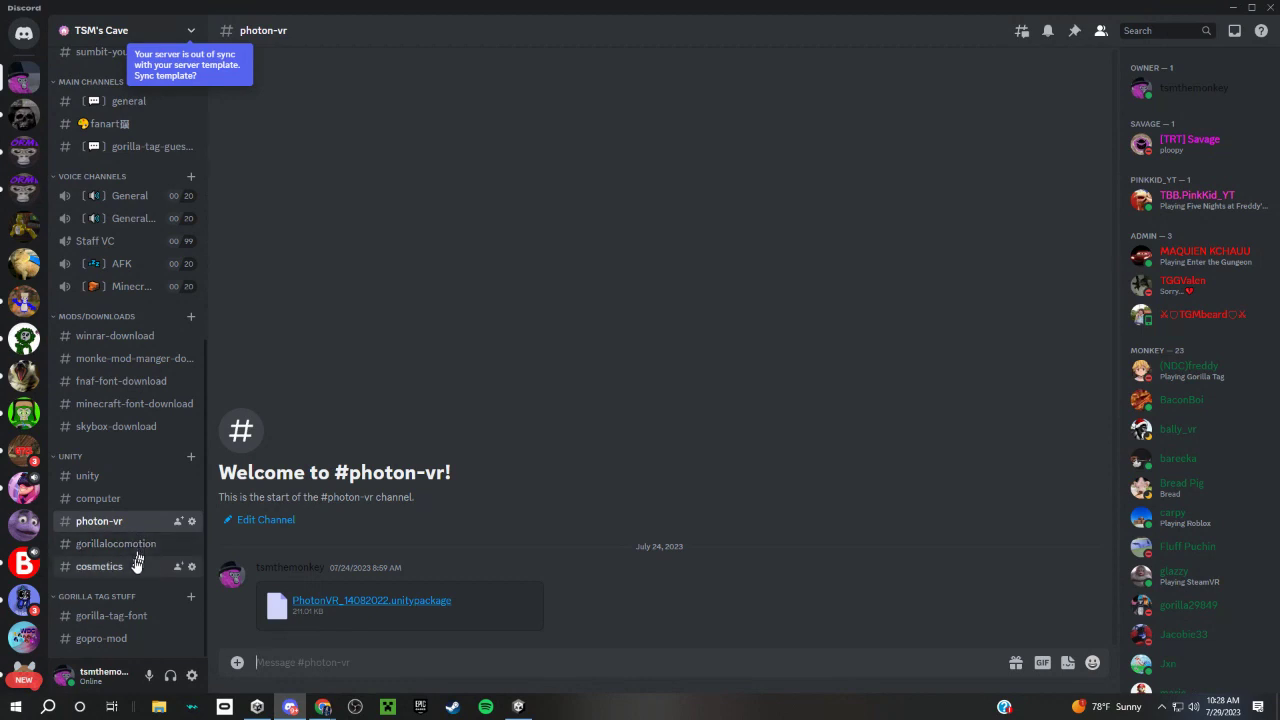
{"action": "left_click", "coordinate": [133, 549]}
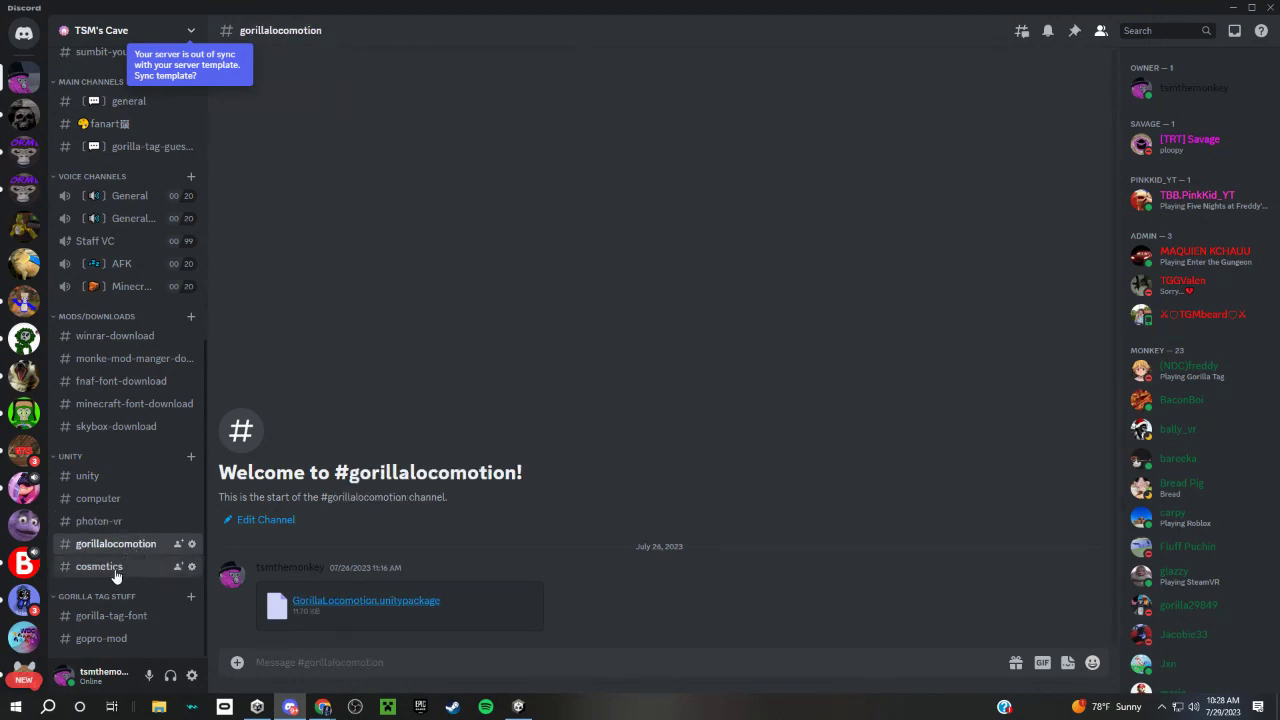
{"action": "left_click", "coordinate": [116, 572]}
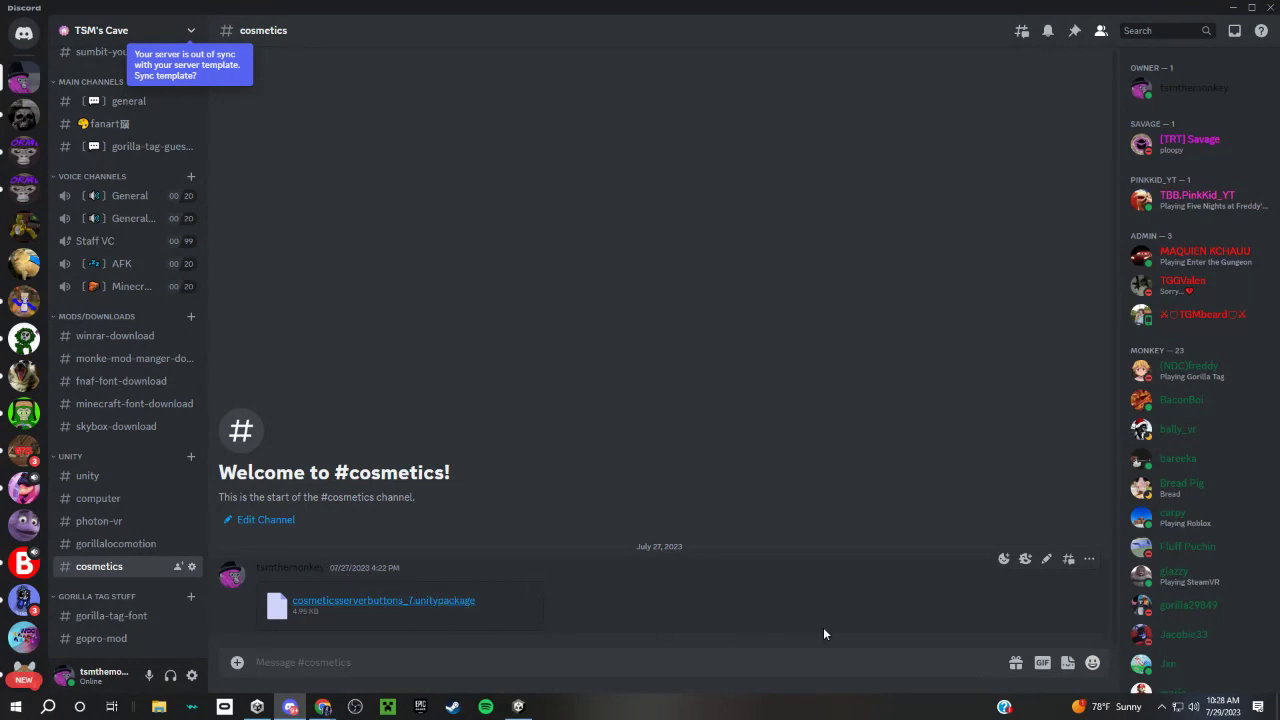
{"action": "left_click", "coordinate": [123, 546]}
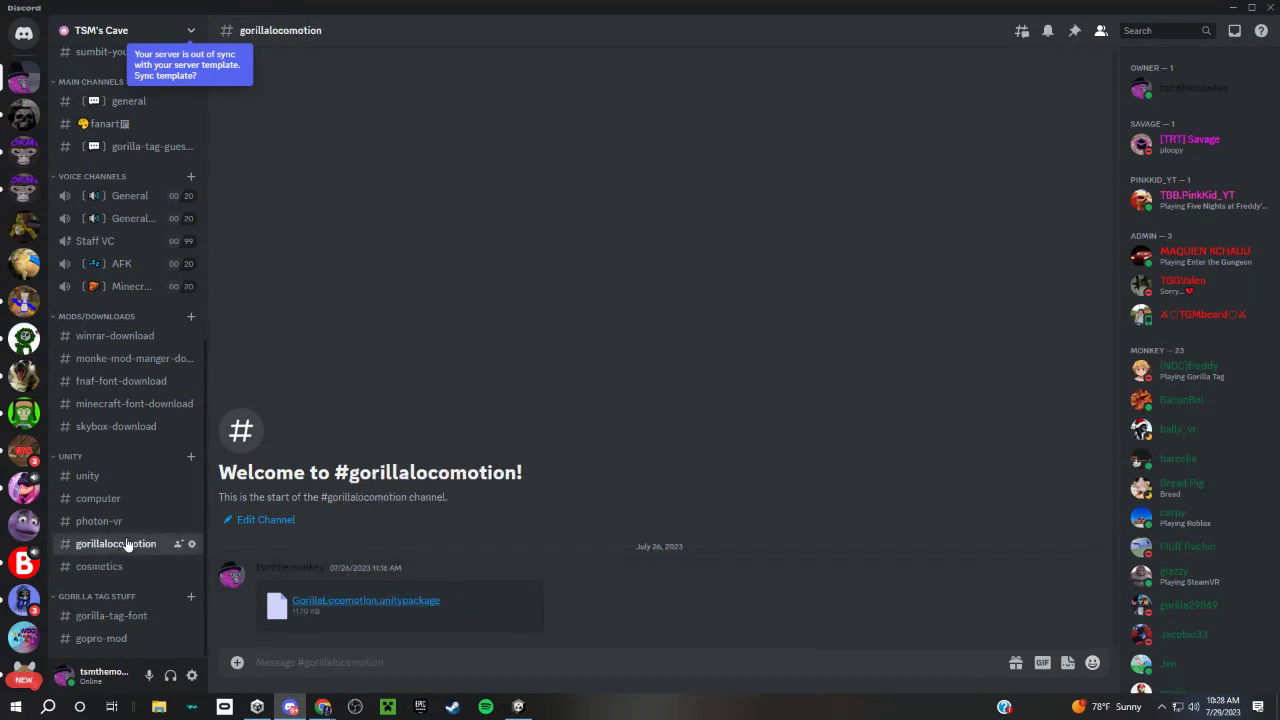
{"action": "left_click", "coordinate": [118, 526]}
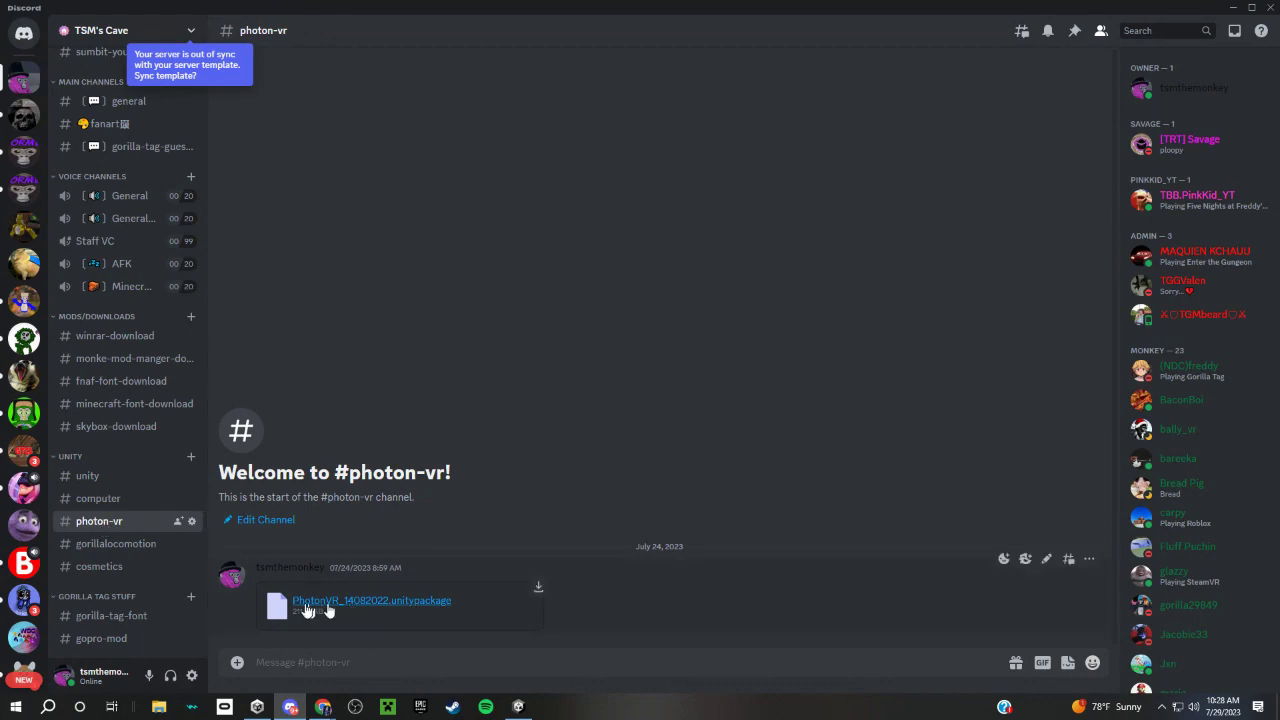
- Download the PhotonVR unitypackage from Discord and drag it into Unity's assets
{"action": "left_click", "coordinate": [520, 710]}
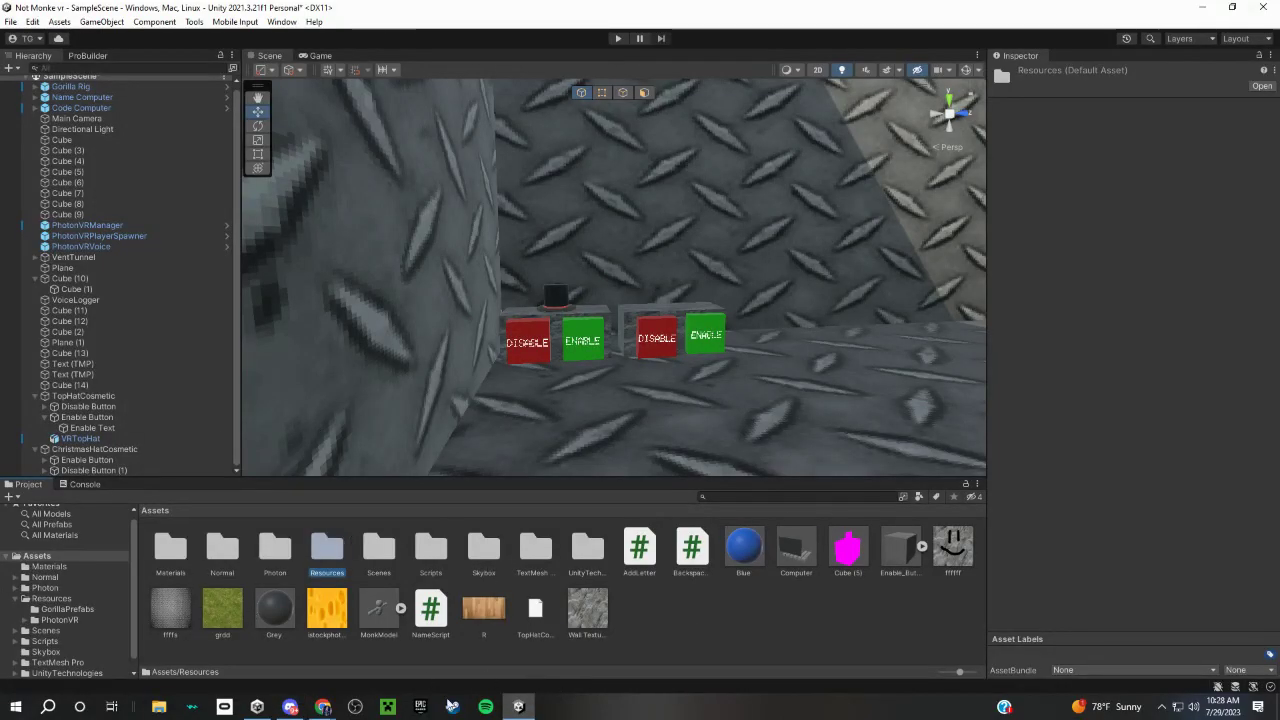
{"action": "left_click", "coordinate": [304, 706]}
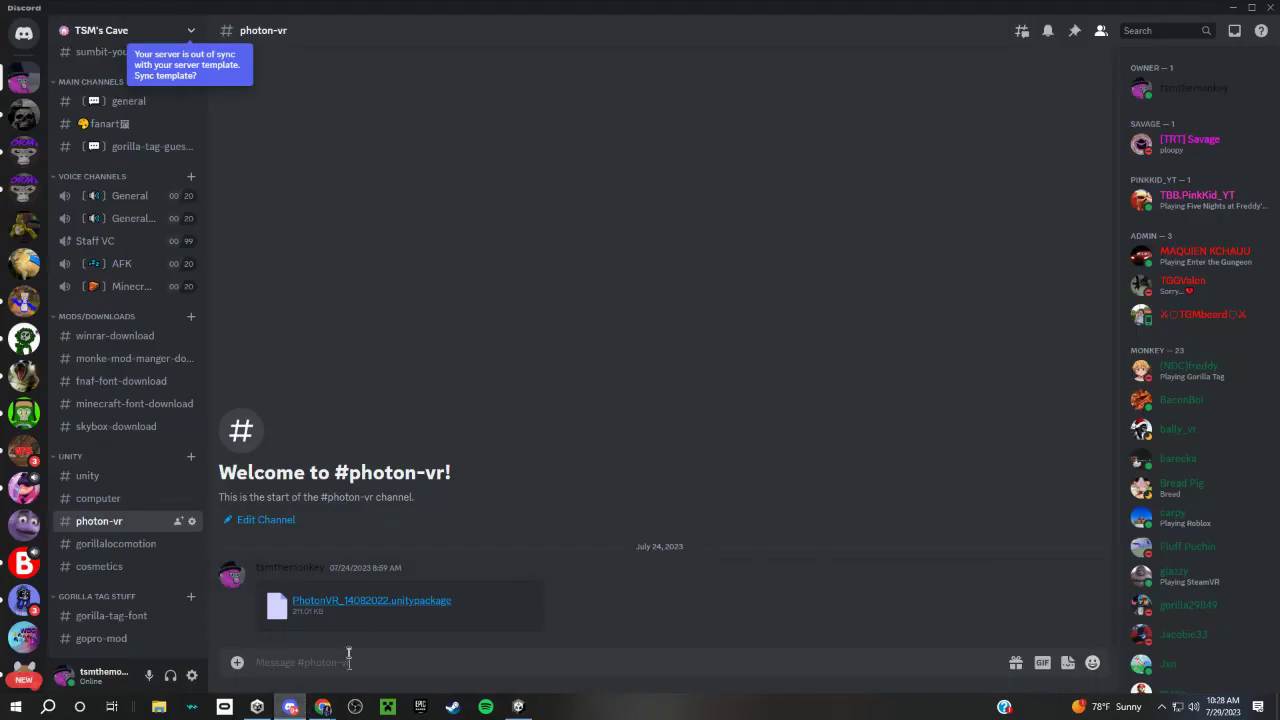
{"action": "left_click", "coordinate": [347, 603]}
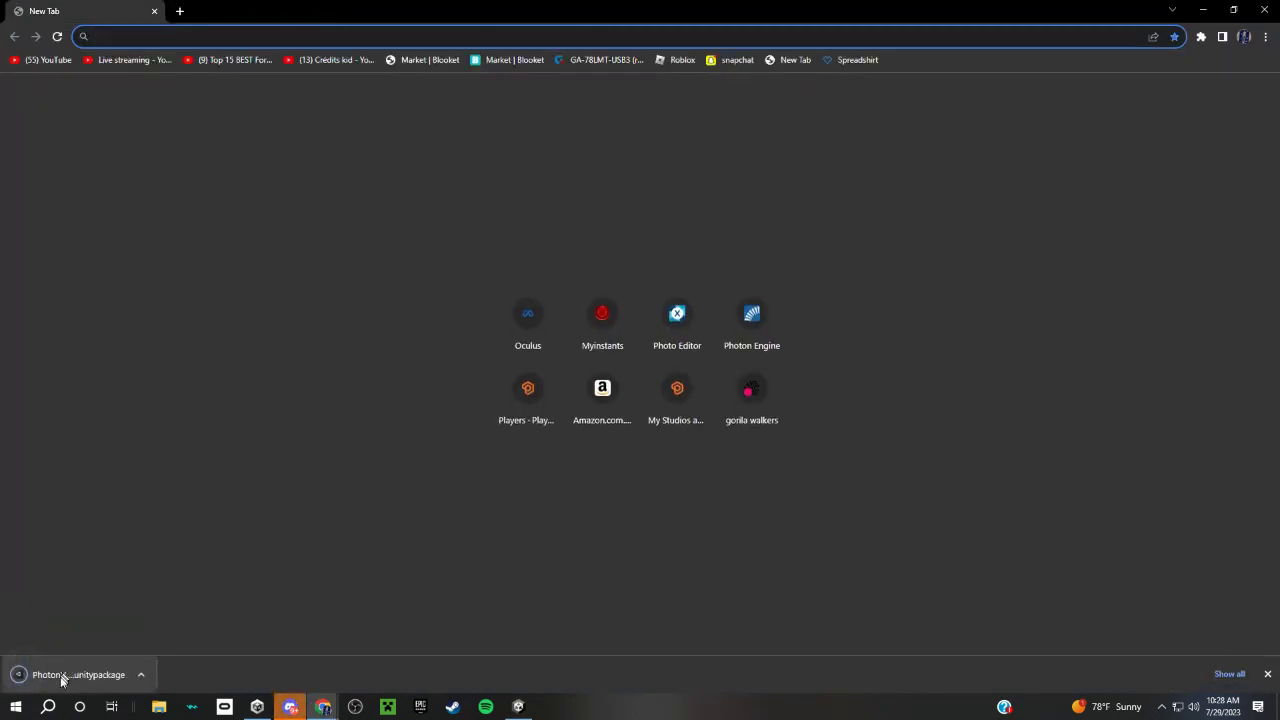
{"action": "left_click", "coordinate": [522, 709]}
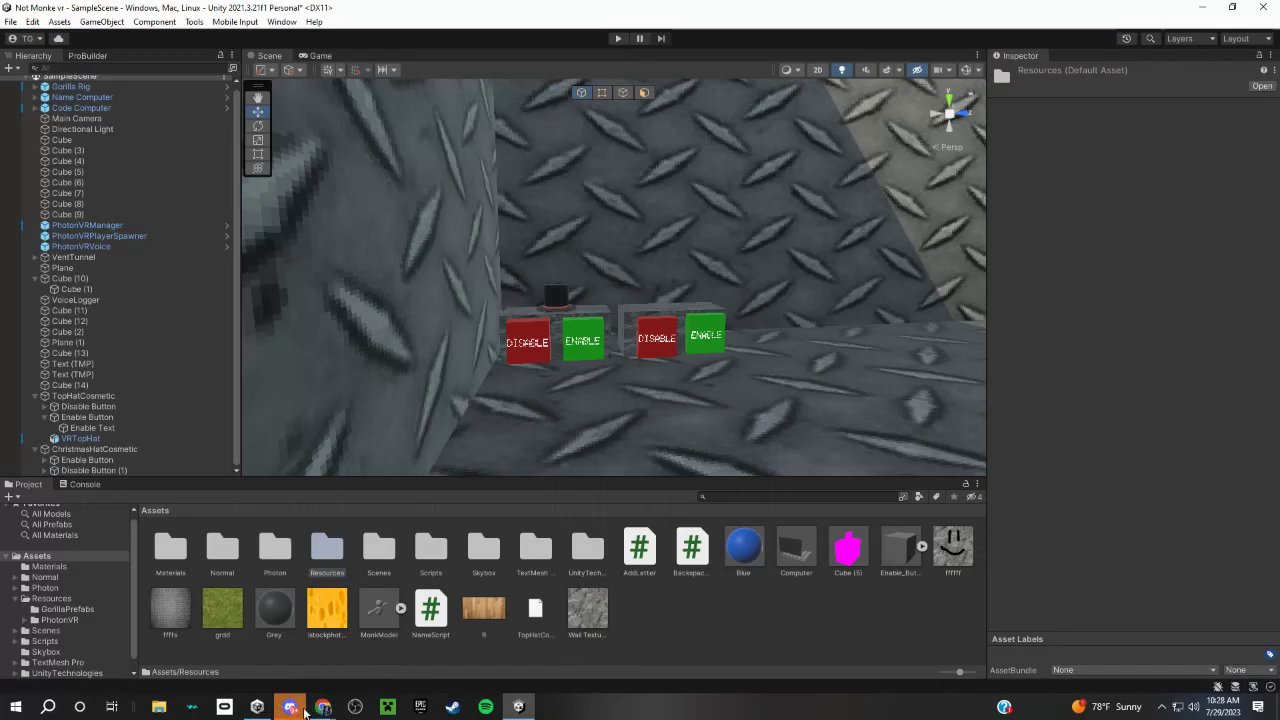
{"action": "left_click", "coordinate": [304, 708]}
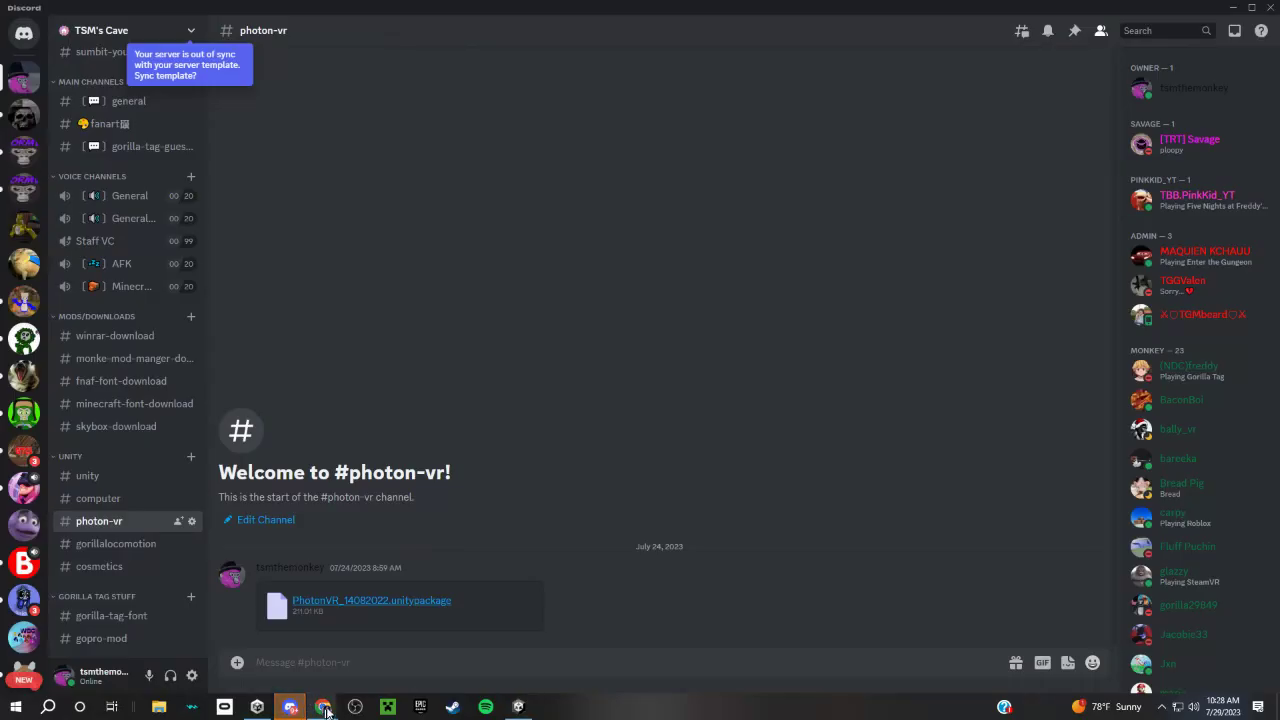
{"action": "left_click", "coordinate": [110, 548]}
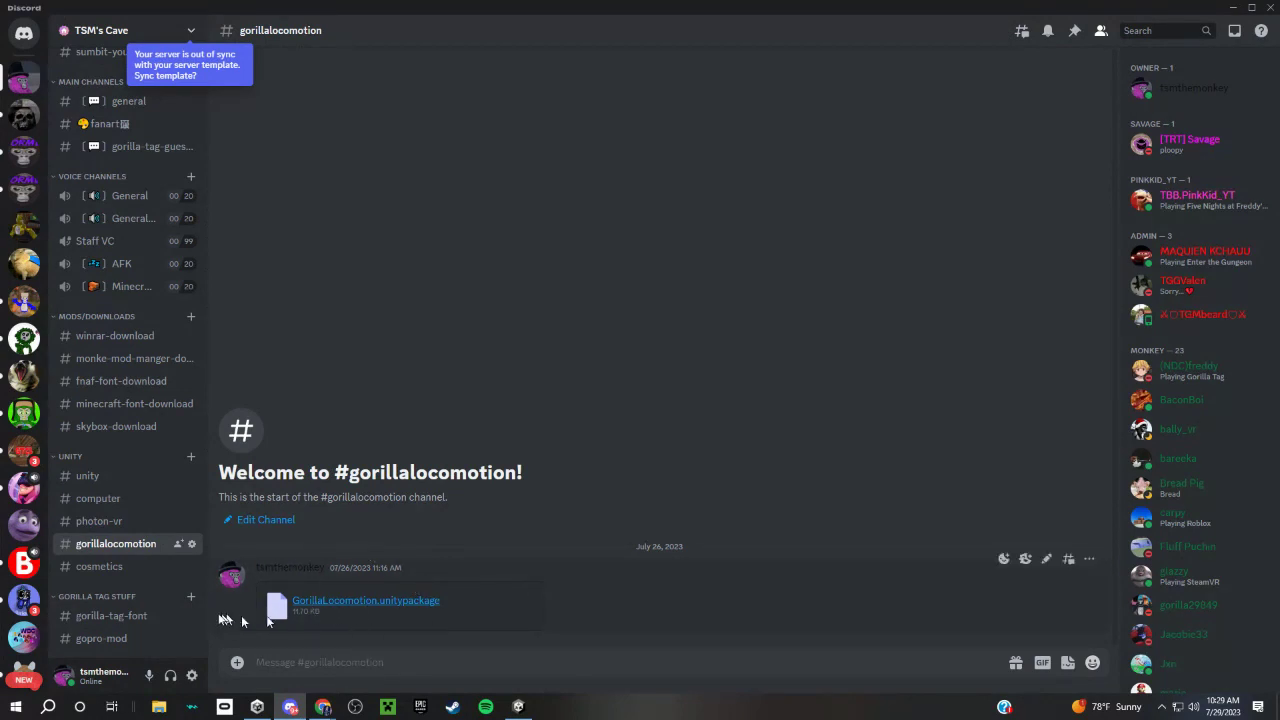
{"action": "left_click_drag", "start_coordinate": [518, 706], "coordinate": [651, 621]}
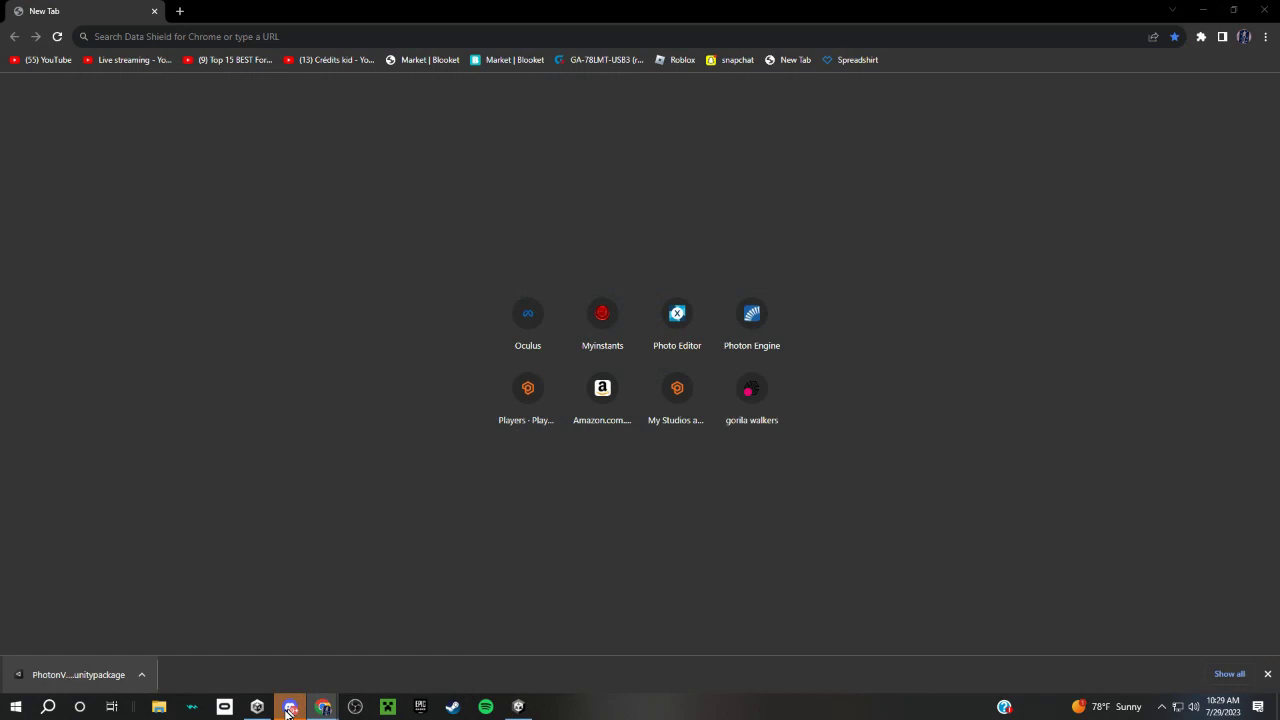
- Close Chrome's downloads bar and open Discord's #cosmetics channel
{"action": "left_click", "coordinate": [290, 706]}
{"action": "mouse_move", "coordinate": [322, 706]}
{"action": "left_click", "coordinate": [285, 608]}
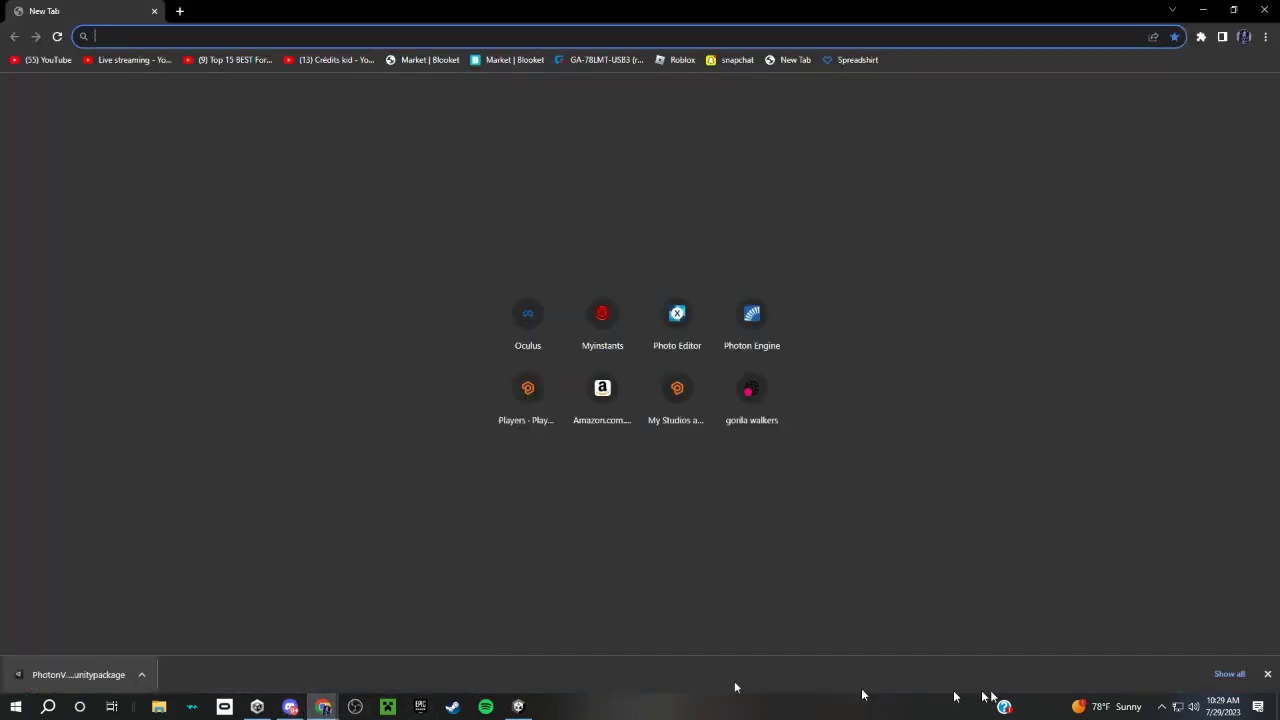
{"action": "left_click", "coordinate": [1267, 676]}
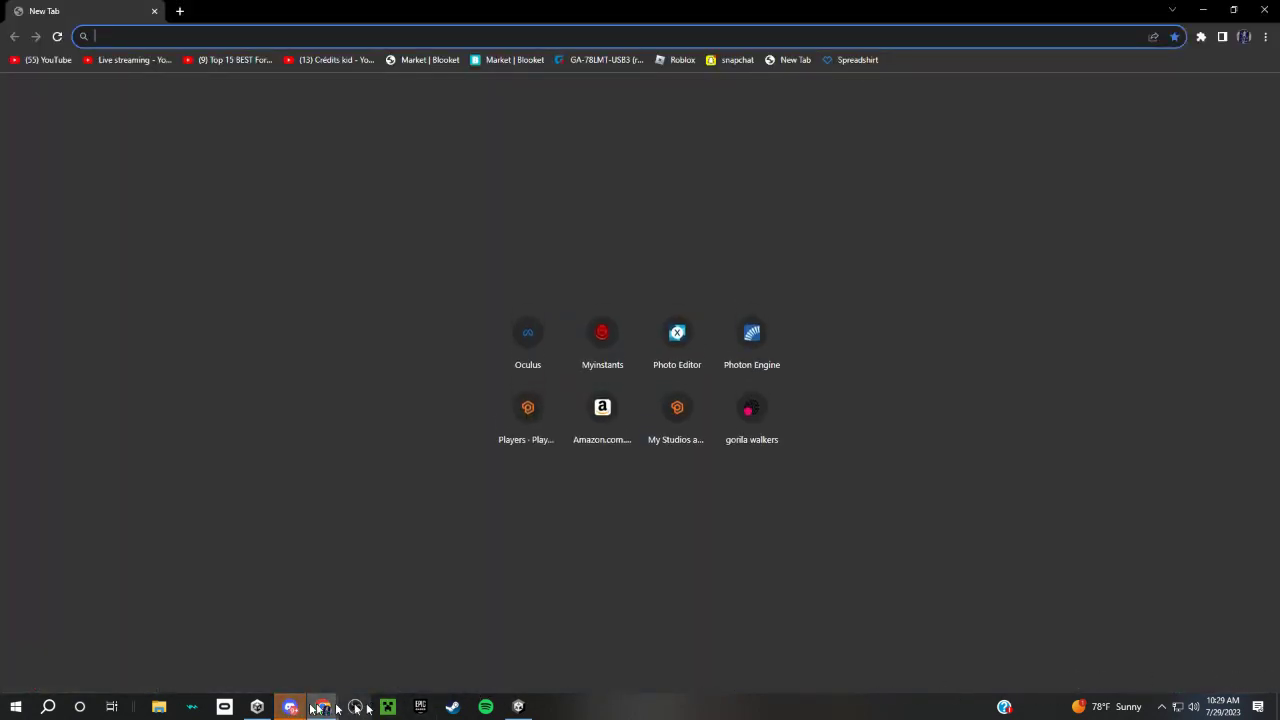
{"action": "left_click", "coordinate": [289, 702]}
{"action": "left_click", "coordinate": [103, 566]}
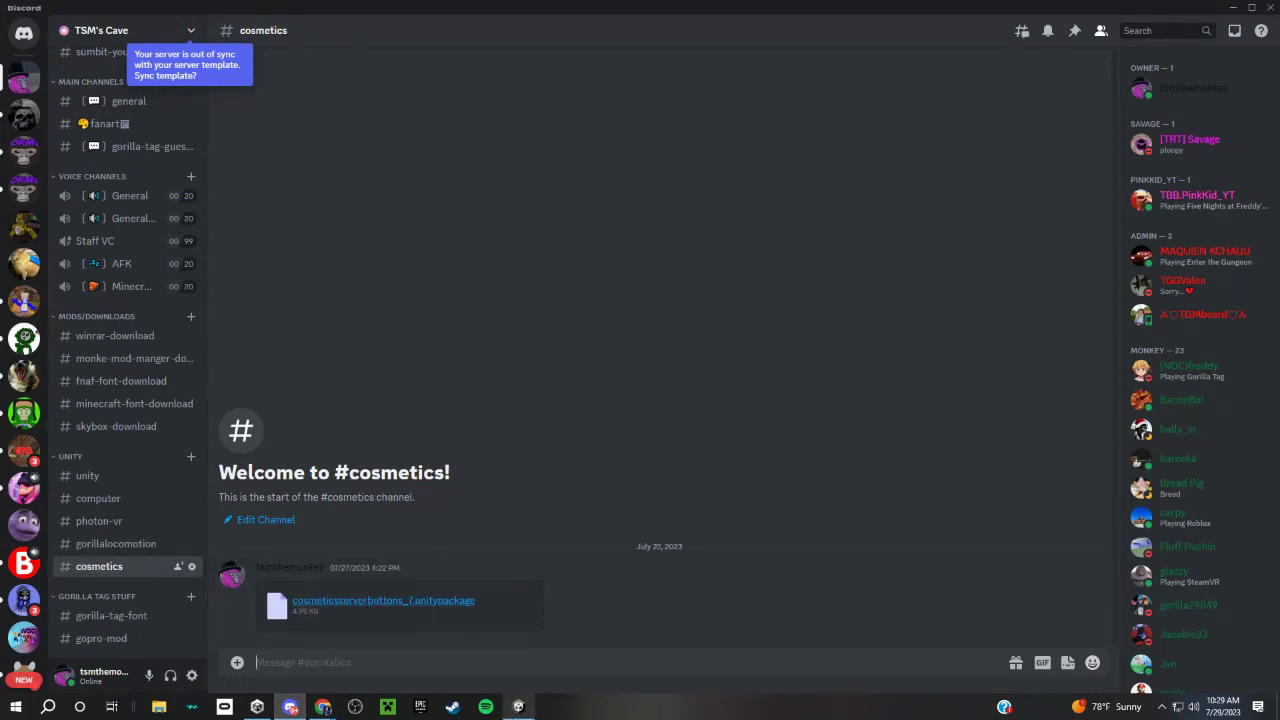
{"action": "left_click", "coordinate": [518, 706]}
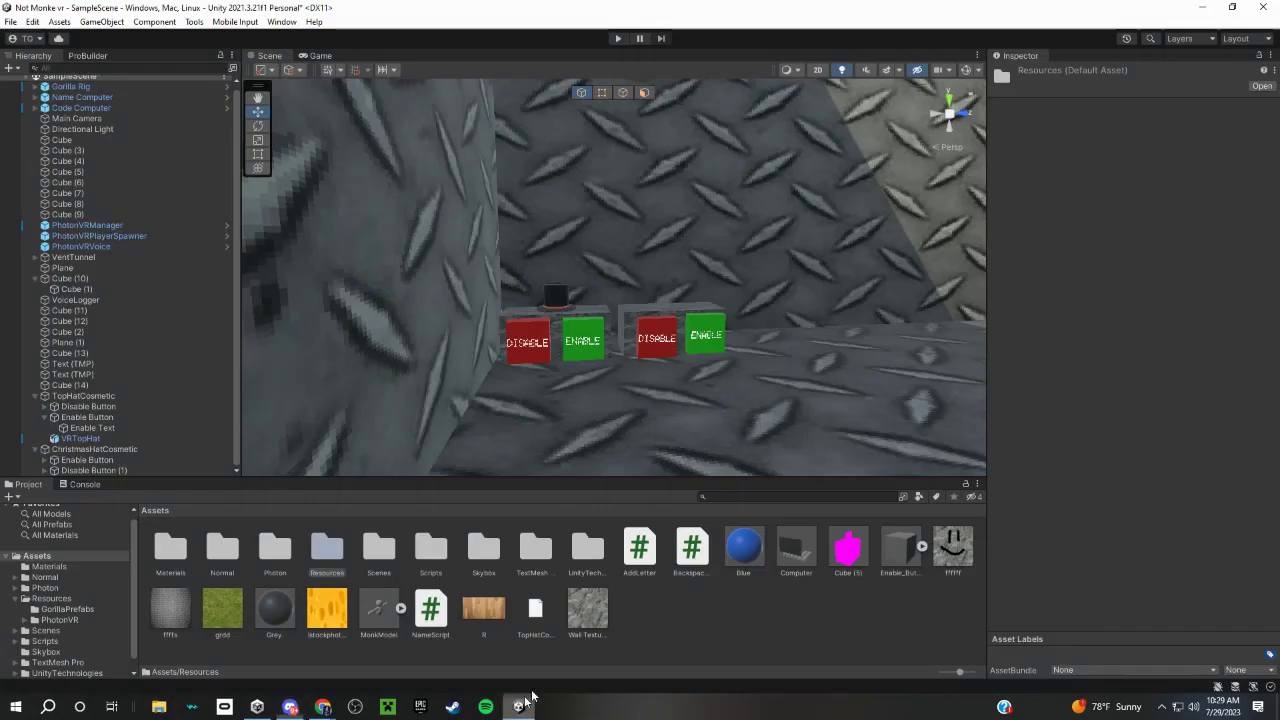
{"action": "scroll", "coordinate": [595, 382], "scroll_direction": "up", "scroll_amount": 2}
{"action": "scroll", "coordinate": [595, 382], "scroll_direction": "up", "scroll_amount": 5}
{"action": "left_click", "coordinate": [488, 378]}
{"action": "scroll", "coordinate": [488, 378], "scroll_direction": "down", "scroll_amount": 5}
{"action": "scroll", "coordinate": [517, 348], "scroll_direction": "down", "scroll_amount": 3}
{"action": "scroll", "coordinate": [540, 311], "scroll_direction": "down", "scroll_amount": 3}
{"action": "scroll", "coordinate": [592, 314], "scroll_direction": "up", "scroll_amount": 4}
{"action": "scroll", "coordinate": [589, 337], "scroll_direction": "up", "scroll_amount": 5}
{"action": "scroll", "coordinate": [574, 360], "scroll_direction": "up", "scroll_amount": 2}
{"action": "scroll", "coordinate": [596, 335], "scroll_direction": "down", "scroll_amount": 5}
{"action": "scroll", "coordinate": [487, 342], "scroll_direction": "up", "scroll_amount": 1}
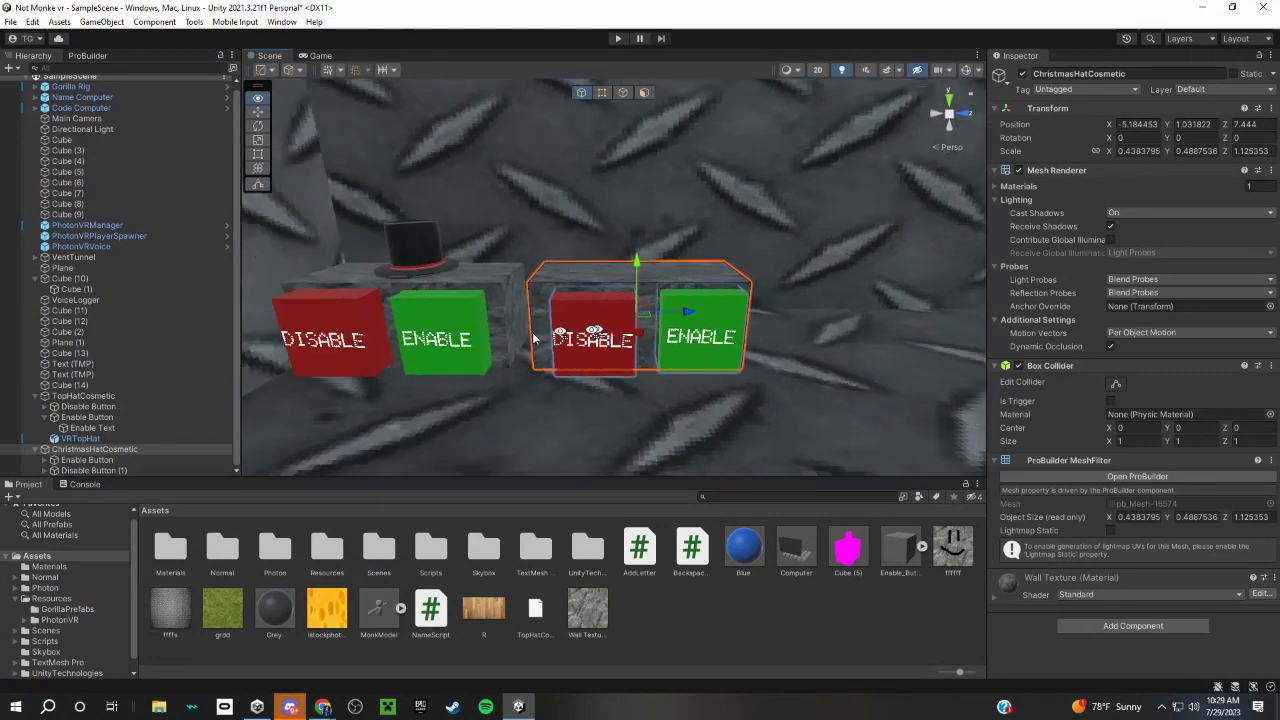
{"action": "right_click_drag", "start_coordinate": [560, 300], "coordinate": [583, 308]}
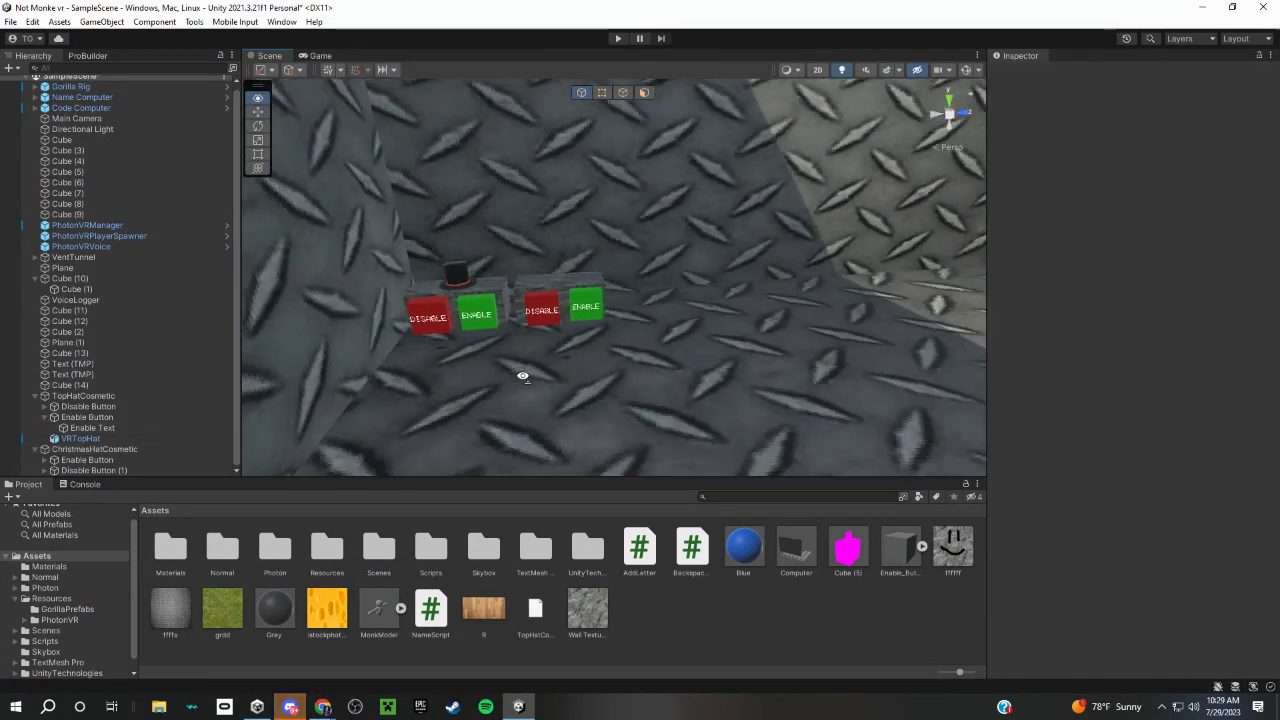
{"action": "mouse_move", "coordinate": [583, 308]}
{"action": "right_mouse_down"}
{"action": "mouse_move", "coordinate": [508, 343]}
{"action": "mouse_move", "coordinate": [618, 318]}
{"action": "mouse_move", "coordinate": [605, 260]}
{"action": "mouse_move", "coordinate": [656, 328]}
{"action": "mouse_move", "coordinate": [729, 323]}
{"action": "mouse_move", "coordinate": [597, 343]}
{"action": "mouse_move", "coordinate": [943, 351]}
{"action": "mouse_move", "coordinate": [727, 321]}
{"action": "mouse_move", "coordinate": [749, 286]}
{"action": "mouse_move", "coordinate": [686, 277]}
{"action": "mouse_move", "coordinate": [749, 309]}
{"action": "mouse_move", "coordinate": [975, 313]}
{"action": "mouse_move", "coordinate": [1227, 348]}
{"action": "mouse_move", "coordinate": [1202, 428]}
{"action": "mouse_move", "coordinate": [1048, 442]}
{"action": "mouse_move", "coordinate": [133, 376]}
{"action": "mouse_move", "coordinate": [52, 387]}
{"action": "mouse_move", "coordinate": [83, 282]}
{"action": "mouse_move", "coordinate": [356, 305]}
{"action": "mouse_move", "coordinate": [609, 280]}
{"action": "mouse_move", "coordinate": [651, 251]}
{"action": "mouse_move", "coordinate": [500, 351]}
{"action": "mouse_move", "coordinate": [575, 254]}
{"action": "mouse_move", "coordinate": [345, 243]}
{"action": "mouse_move", "coordinate": [619, 248]}
{"action": "mouse_move", "coordinate": [647, 137]}
{"action": "right_mouse_up"}
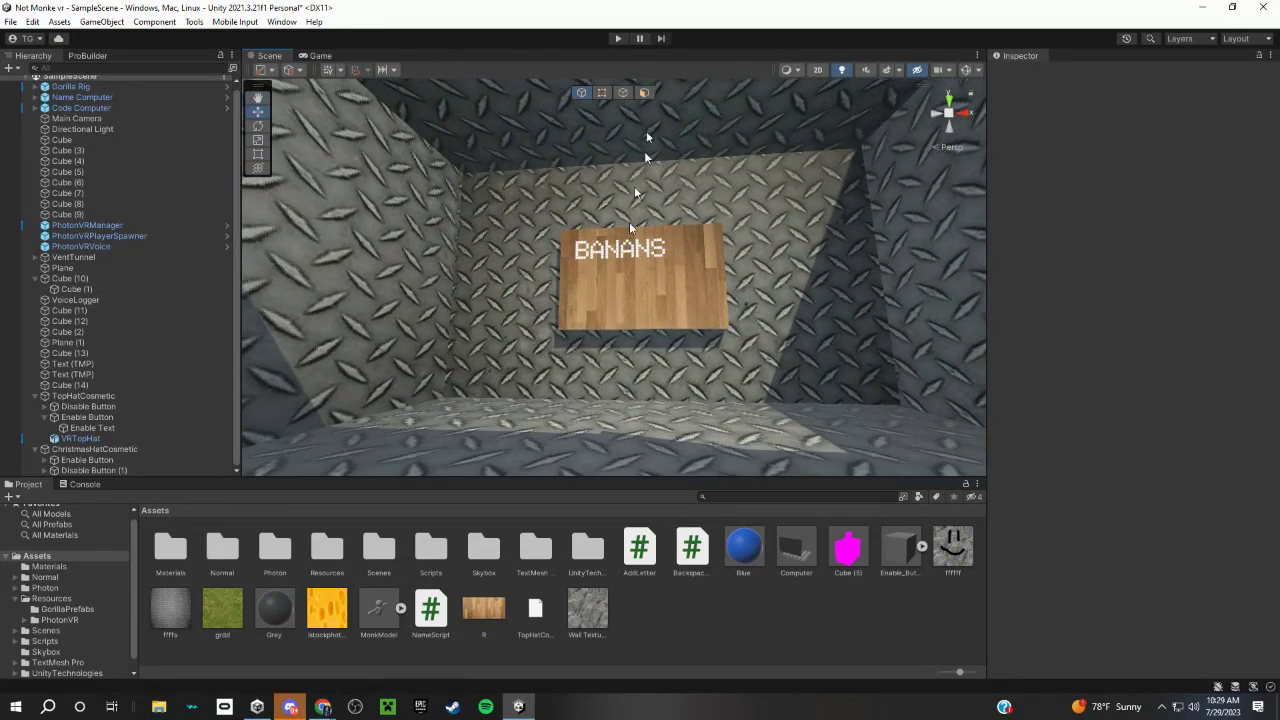
- Run the game in play mode and select the spawned Player monkey in the Scene view
{"action": "left_click", "coordinate": [617, 38]}
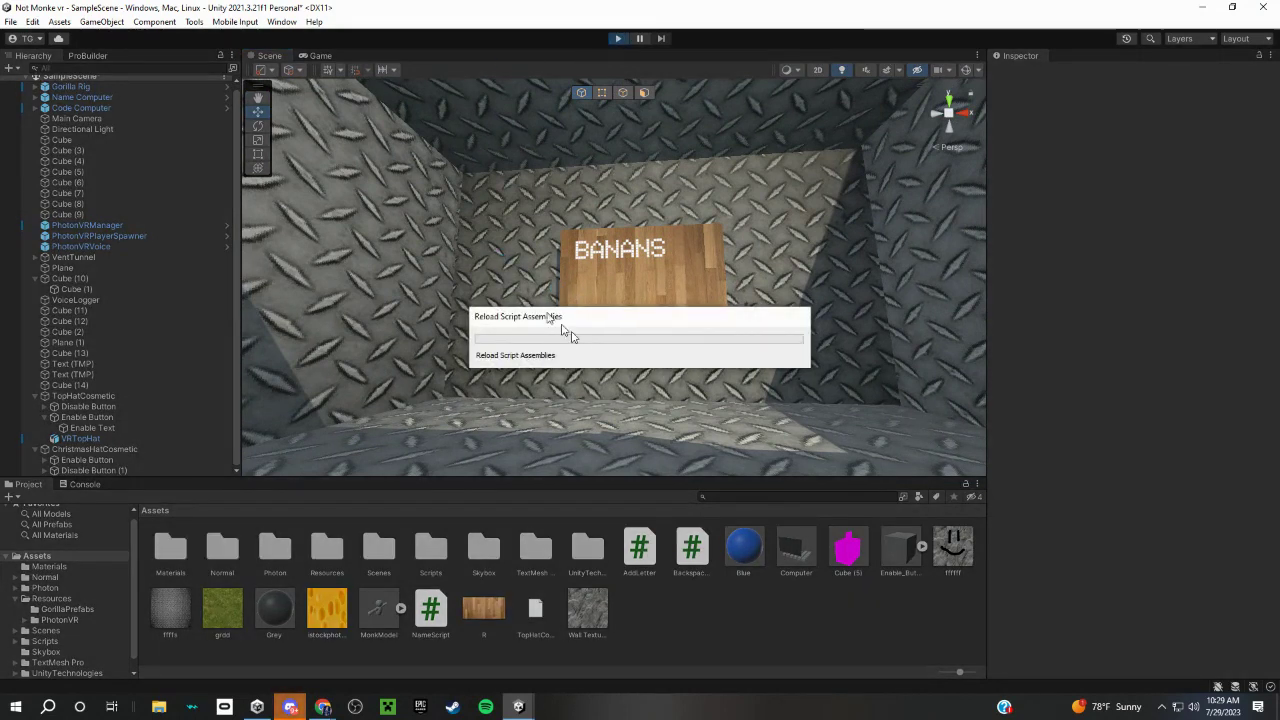
{"action": "left_click", "coordinate": [268, 55]}
{"action": "scroll", "coordinate": [534, 240], "scroll_direction": "up", "scroll_amount": 3}
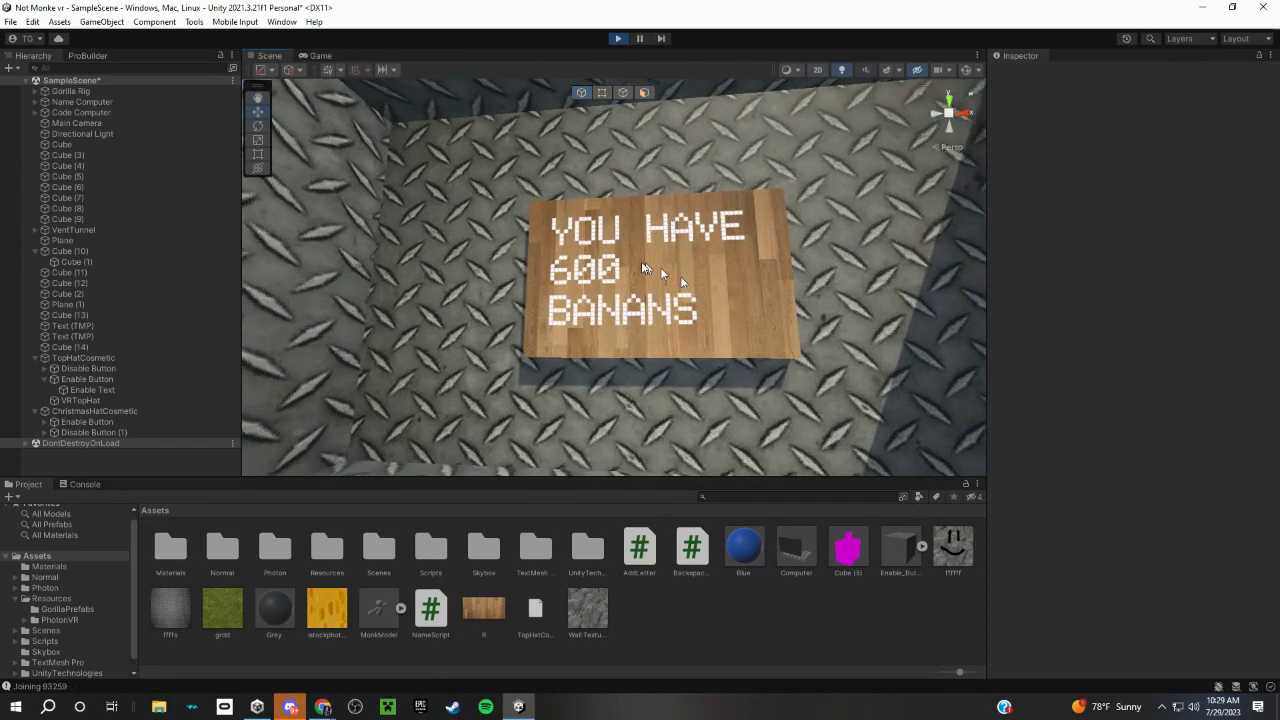
{"action": "mouse_move", "coordinate": [643, 268]}
{"action": "right_mouse_down"}
{"action": "mouse_move", "coordinate": [93, 360]}
{"action": "mouse_move", "coordinate": [513, 335]}
{"action": "right_mouse_up"}
{"action": "left_click", "coordinate": [715, 286]}
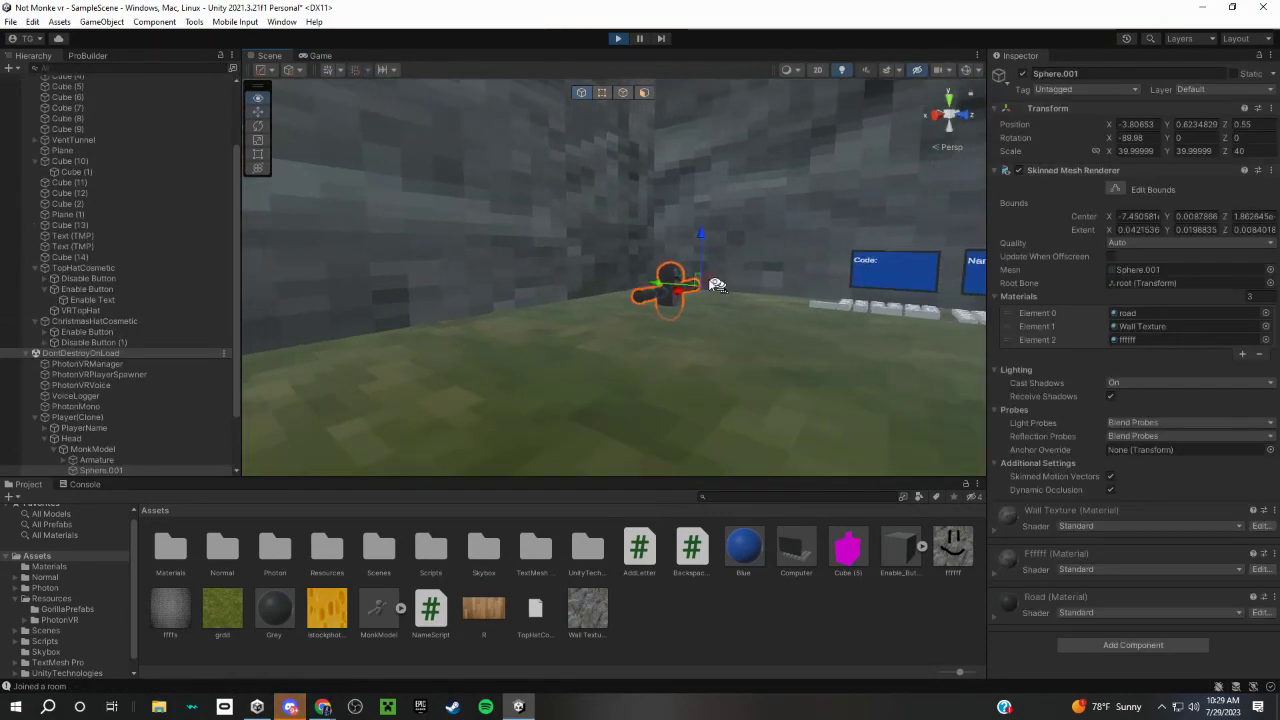
{"action": "middle_click_drag", "start_coordinate": [715, 286], "coordinate": [630, 295]}
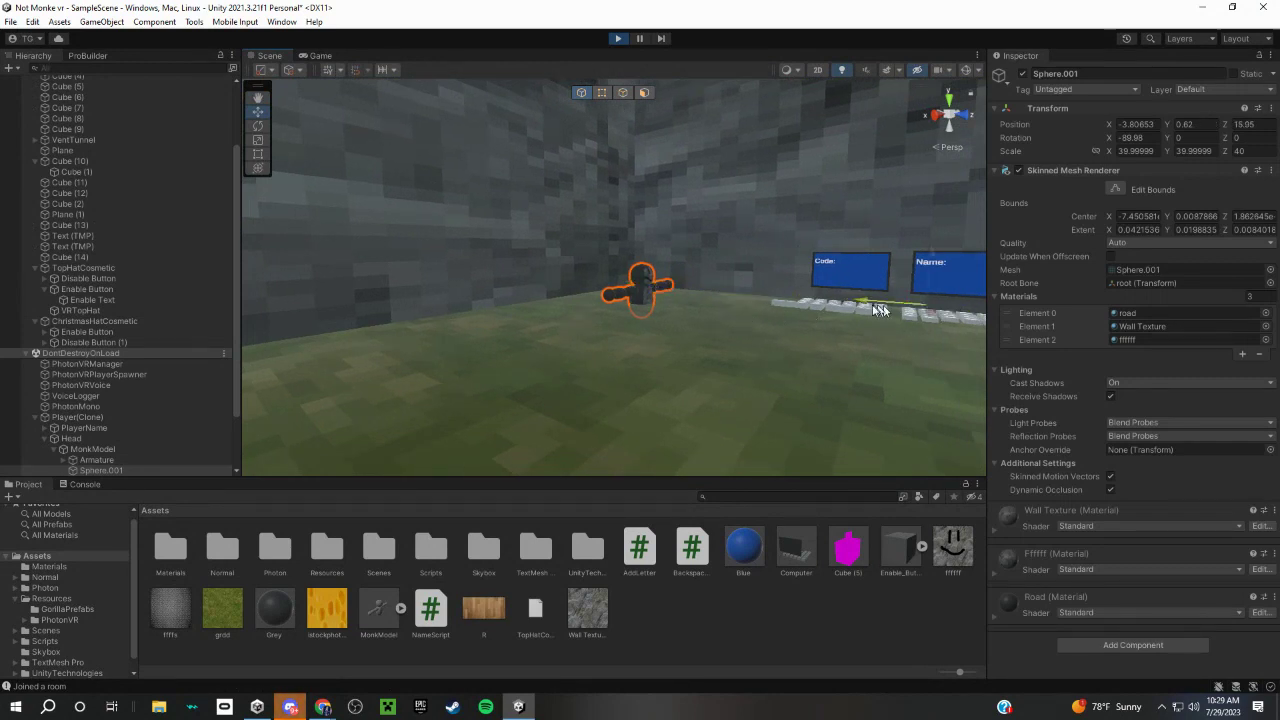
{"action": "left_click", "coordinate": [870, 310]}
{"action": "mouse_move", "coordinate": [870, 310]}
{"action": "right_mouse_down"}
{"action": "mouse_move", "coordinate": [850, 330]}
{"action": "mouse_move", "coordinate": [620, 290]}
{"action": "mouse_move", "coordinate": [343, 150]}
{"action": "right_mouse_up"}
{"action": "left_click", "coordinate": [605, 290]}
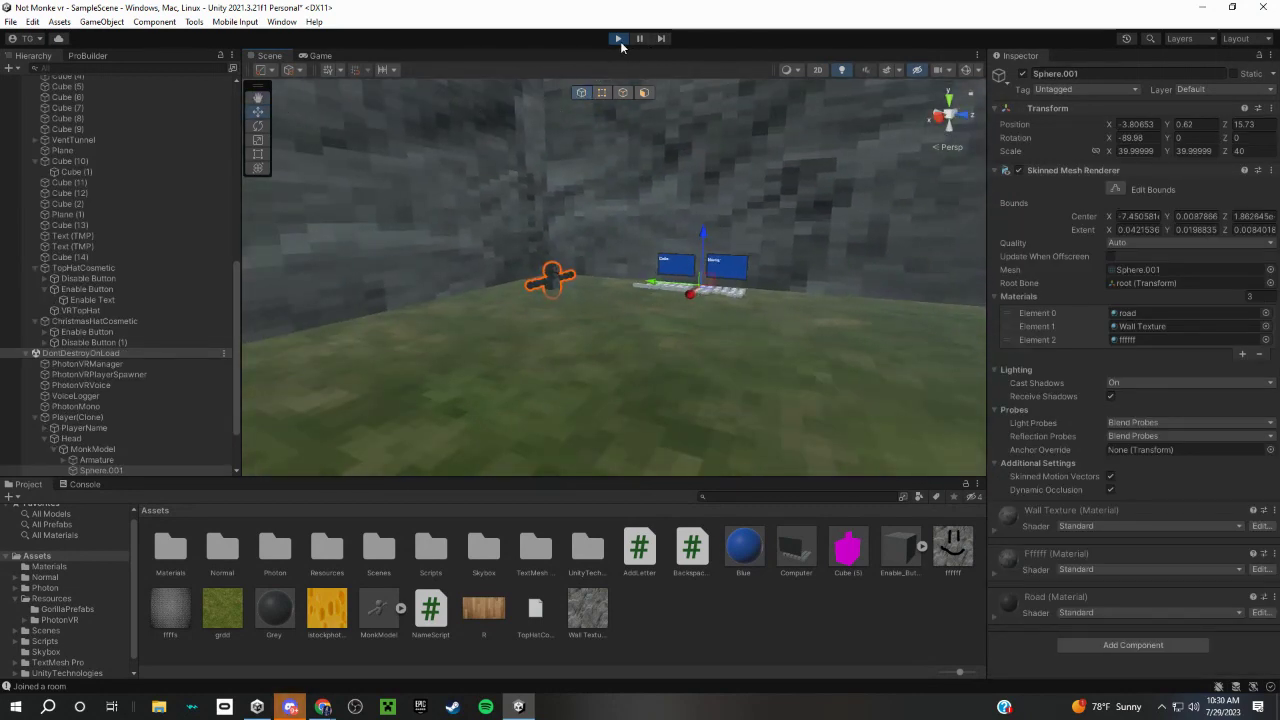
- Fly past the 600 BANANS sign to inspect the Disable/Enable buttons
{"action": "mouse_move", "coordinate": [620, 90]}
{"action": "right_mouse_down"}
{"action": "mouse_move", "coordinate": [861, 148]}
{"action": "mouse_move", "coordinate": [632, 160]}
{"action": "right_mouse_up"}
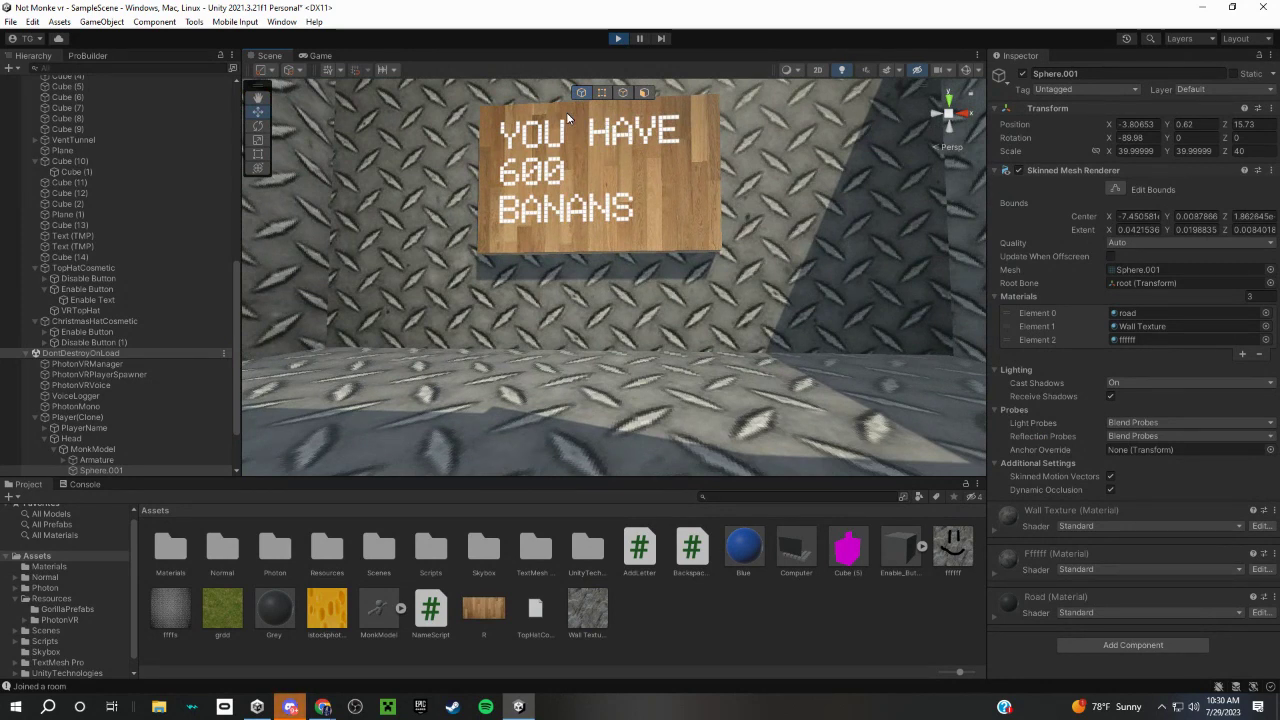
{"action": "right_click_drag", "start_coordinate": [566, 112], "coordinate": [494, 187]}
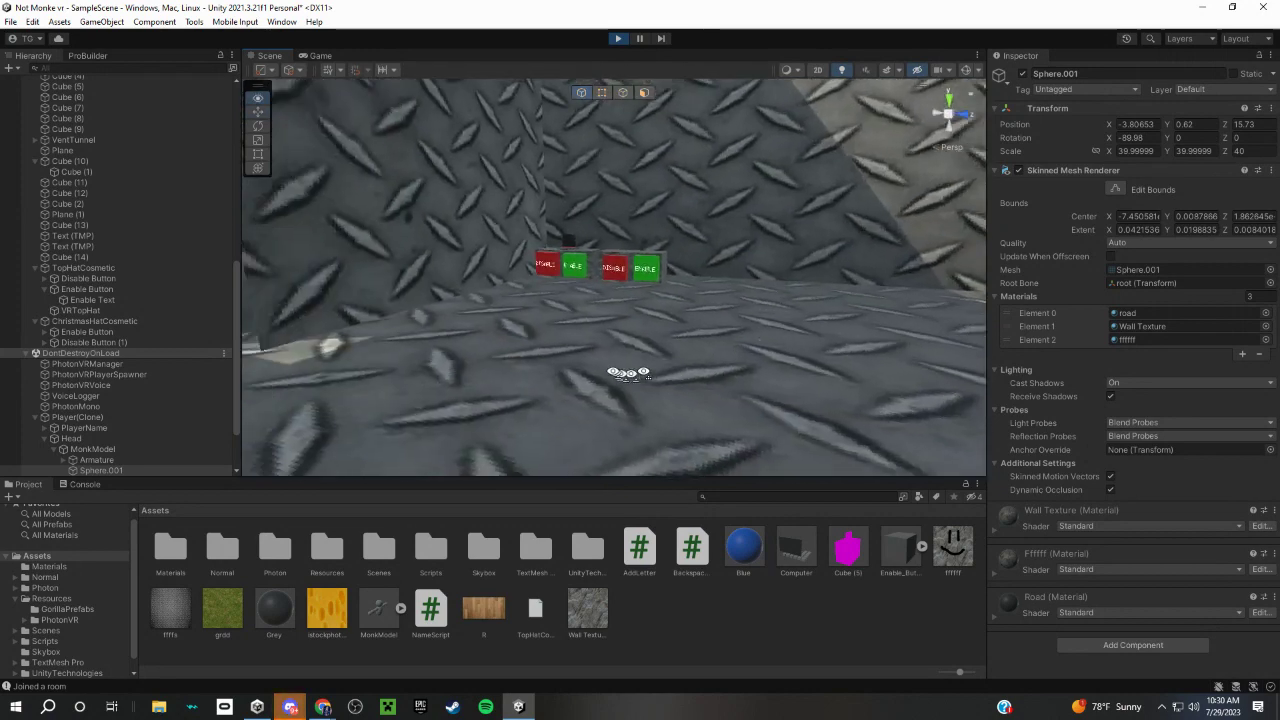
{"action": "right_click_drag", "start_coordinate": [621, 334], "coordinate": [645, 311]}
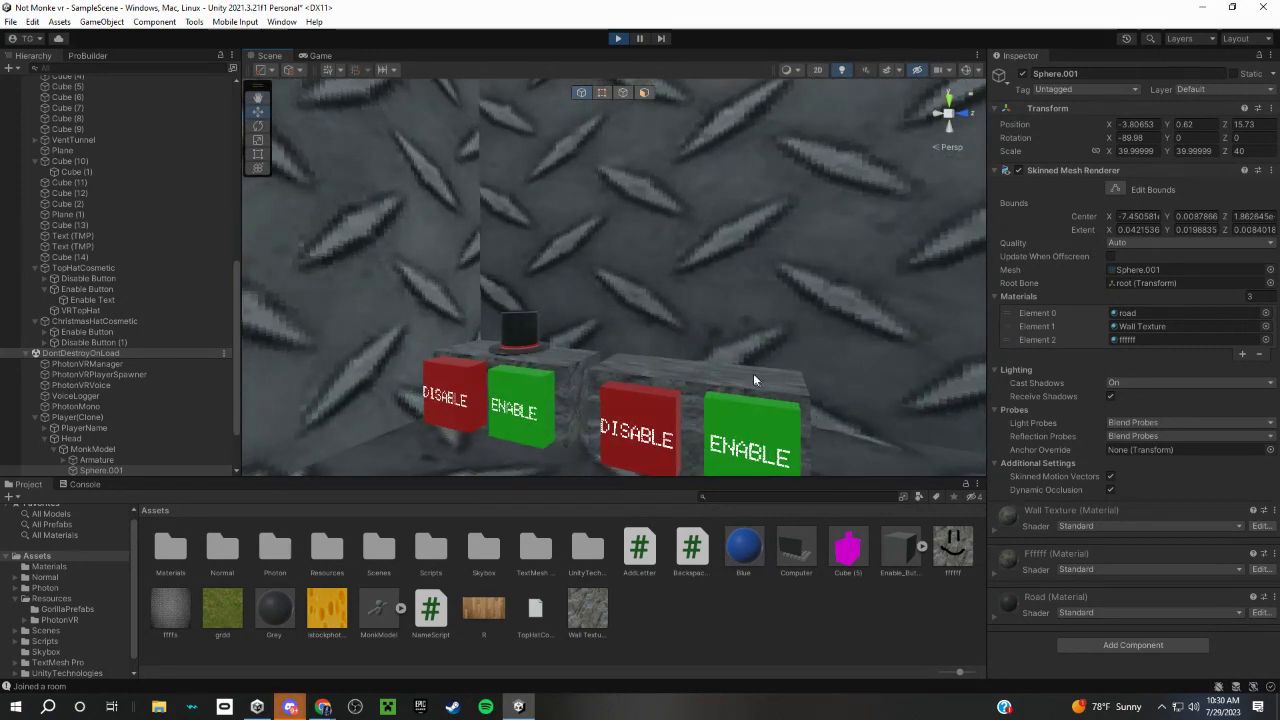
{"action": "right_click_drag", "start_coordinate": [688, 366], "coordinate": [443, 331]}
- Stop play mode and raise the Christmas hat's DISABLE cube slightly along Y
{"action": "left_click", "coordinate": [617, 38]}
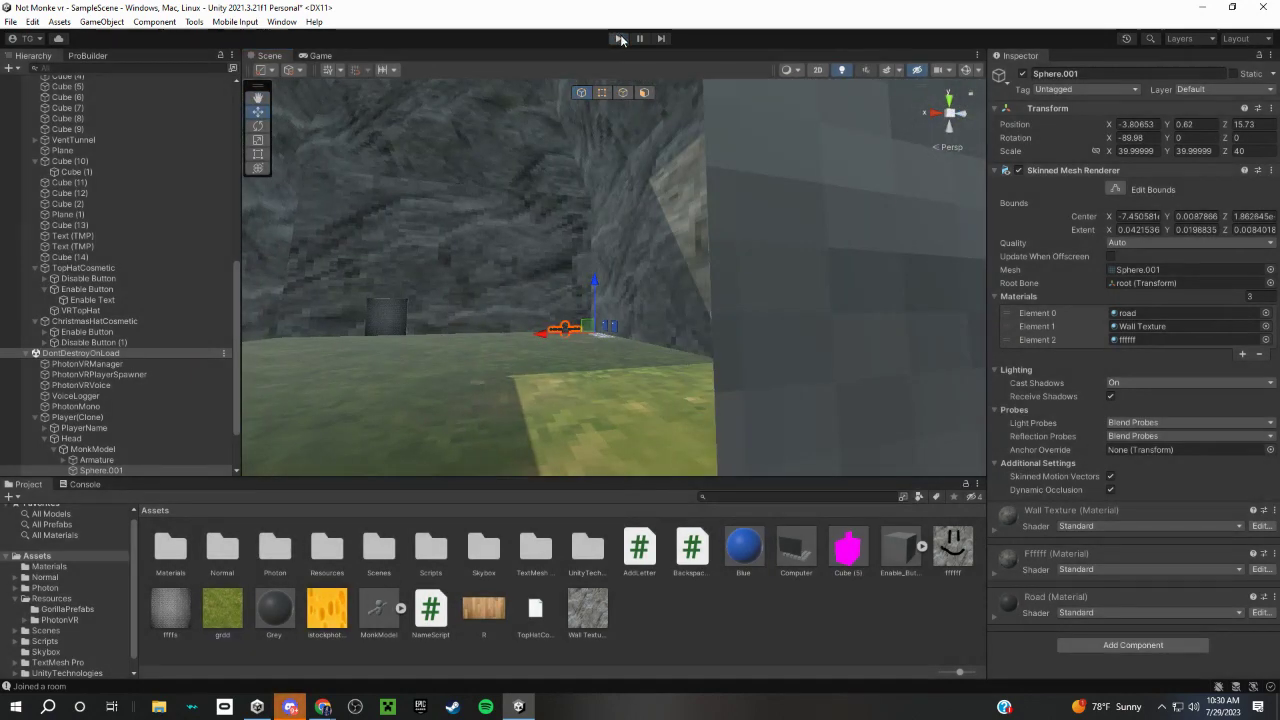
{"action": "right_click_drag", "start_coordinate": [605, 247], "coordinate": [741, 266]}
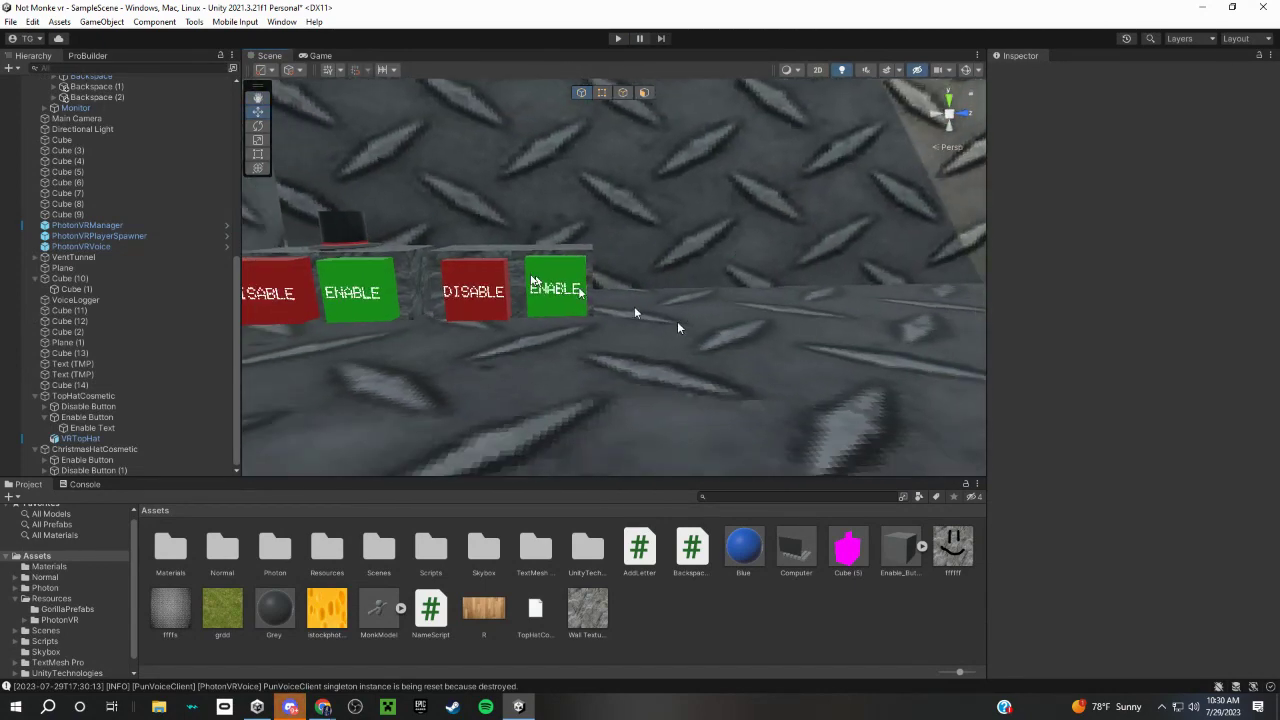
{"action": "mouse_move", "coordinate": [741, 266]}
{"action": "right_mouse_down"}
{"action": "mouse_move", "coordinate": [511, 271]}
{"action": "mouse_move", "coordinate": [599, 262]}
{"action": "right_mouse_up"}
{"action": "left_click", "coordinate": [599, 262]}
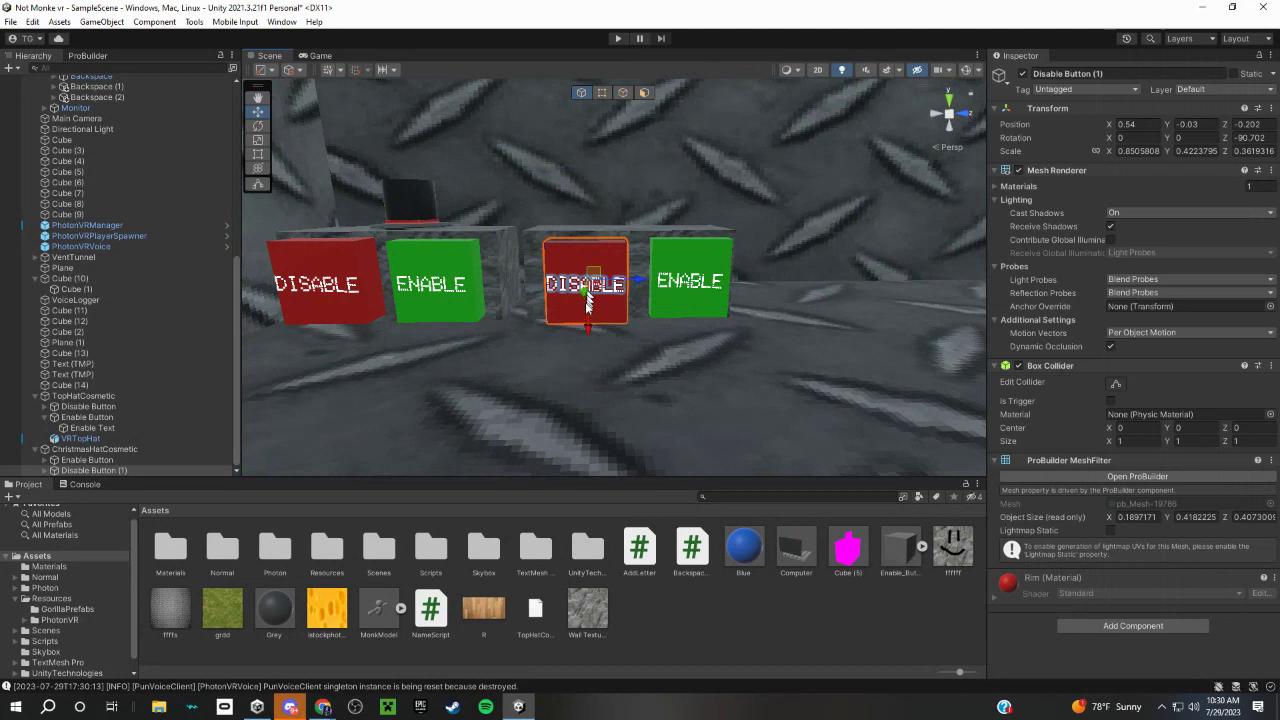
{"action": "left_click_drag", "start_coordinate": [586, 327], "coordinate": [588, 324]}
{"action": "mouse_move", "coordinate": [588, 324]}
{"action": "right_mouse_down"}
{"action": "mouse_move", "coordinate": [610, 296]}
{"action": "mouse_move", "coordinate": [620, 302]}
{"action": "right_mouse_up"}
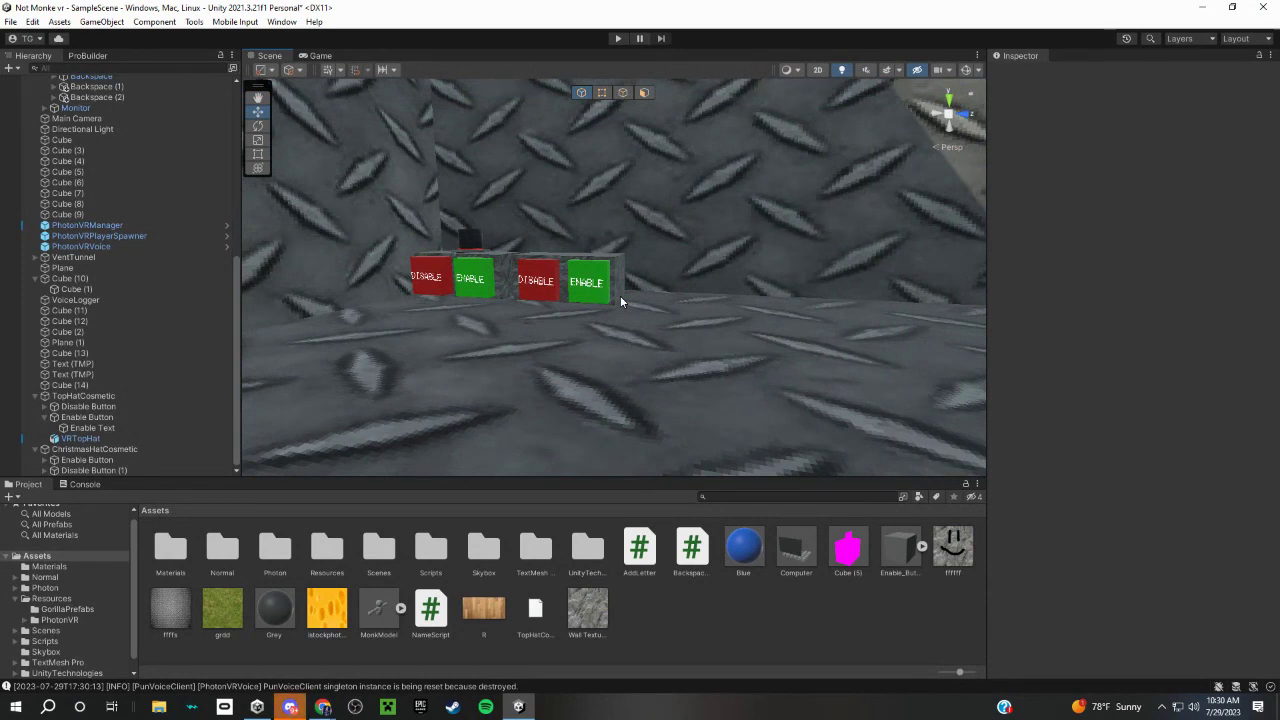
{"action": "mouse_move", "coordinate": [620, 295]}
{"action": "right_mouse_down"}
{"action": "mouse_move", "coordinate": [790, 253]}
{"action": "mouse_move", "coordinate": [827, 277]}
{"action": "mouse_move", "coordinate": [333, 265]}
{"action": "mouse_move", "coordinate": [605, 309]}
{"action": "right_mouse_up"}
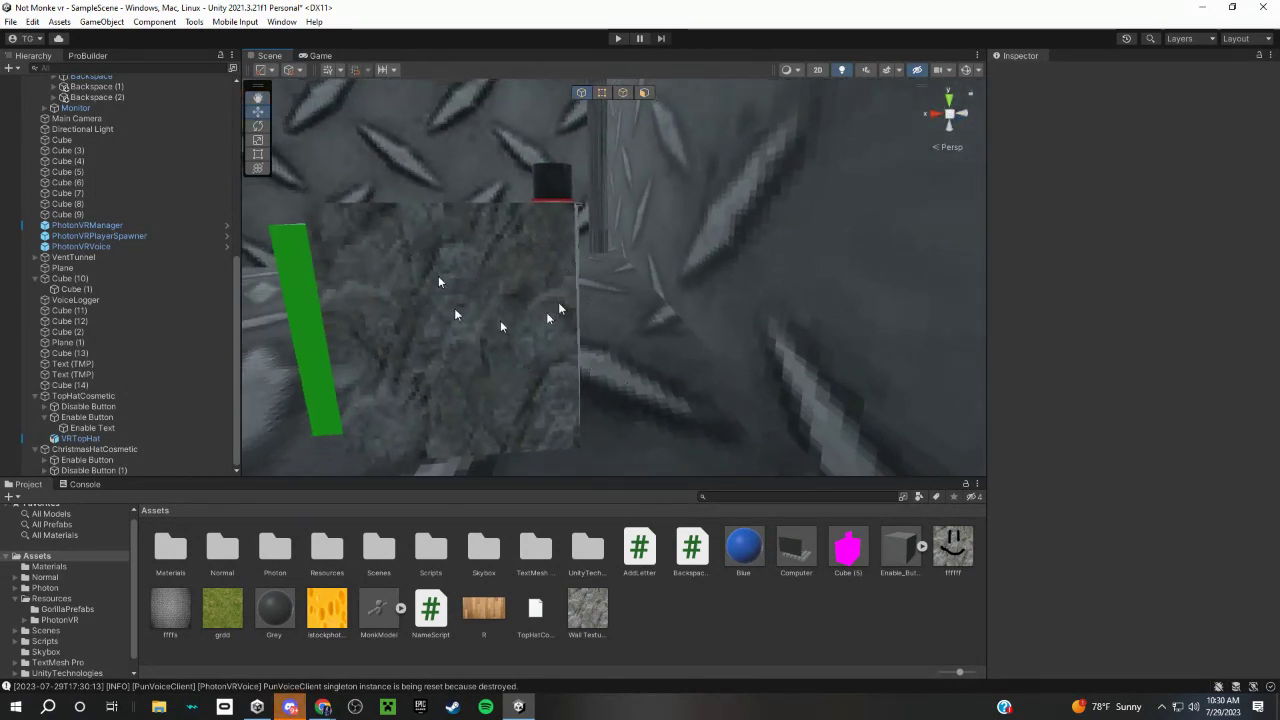
- Nudge the ChristmasHatCosmetic and TopHatCosmetic pillars slightly along X
{"action": "mouse_move", "coordinate": [500, 325]}
{"action": "right_mouse_down"}
{"action": "mouse_move", "coordinate": [520, 337]}
{"action": "mouse_move", "coordinate": [592, 303]}
{"action": "right_mouse_up"}
{"action": "left_click", "coordinate": [596, 304]}
{"action": "left_click_drag", "start_coordinate": [551, 263], "coordinate": [607, 260]}
{"action": "left_click", "coordinate": [611, 178]}
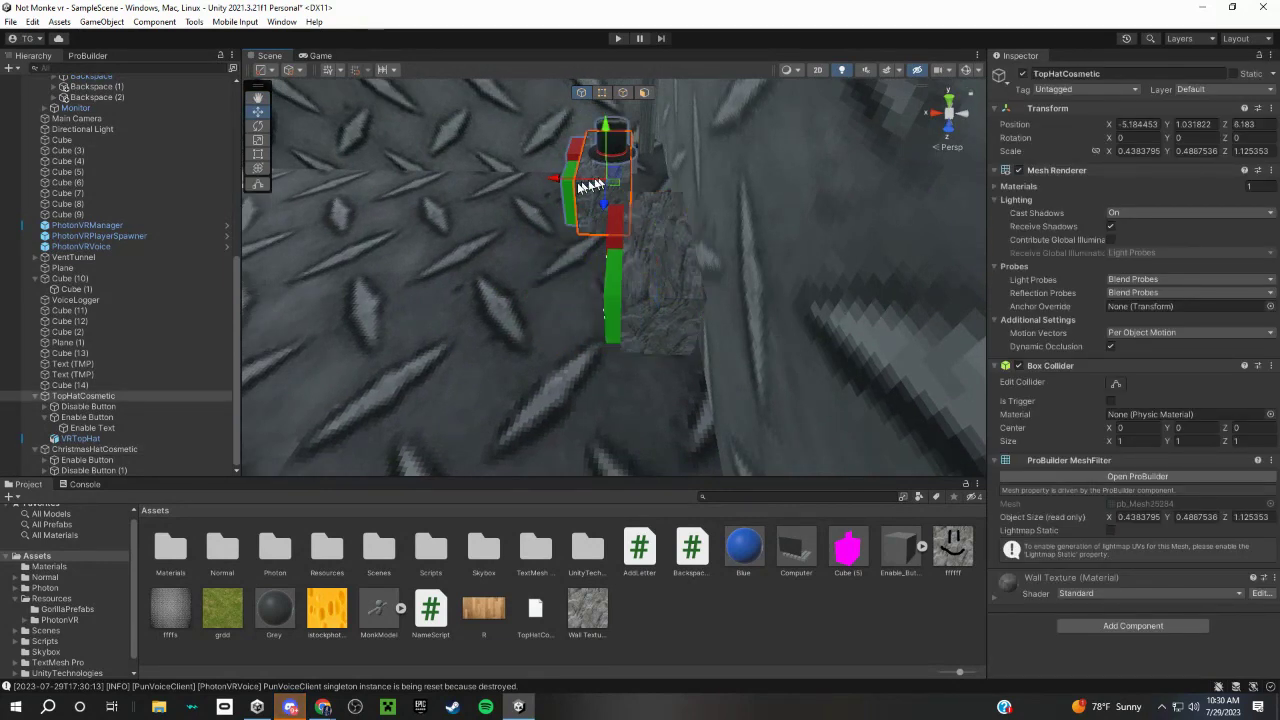
{"action": "left_click_drag", "start_coordinate": [563, 185], "coordinate": [600, 178]}
- Slightly resize the plate Cube (13) with the rect handles
{"action": "left_click", "coordinate": [600, 178]}
{"action": "mouse_move", "coordinate": [600, 178]}
{"action": "right_mouse_down"}
{"action": "mouse_move", "coordinate": [678, 160]}
{"action": "mouse_move", "coordinate": [396, 233]}
{"action": "mouse_move", "coordinate": [259, 137]}
{"action": "right_mouse_up"}
{"action": "left_click", "coordinate": [257, 154]}
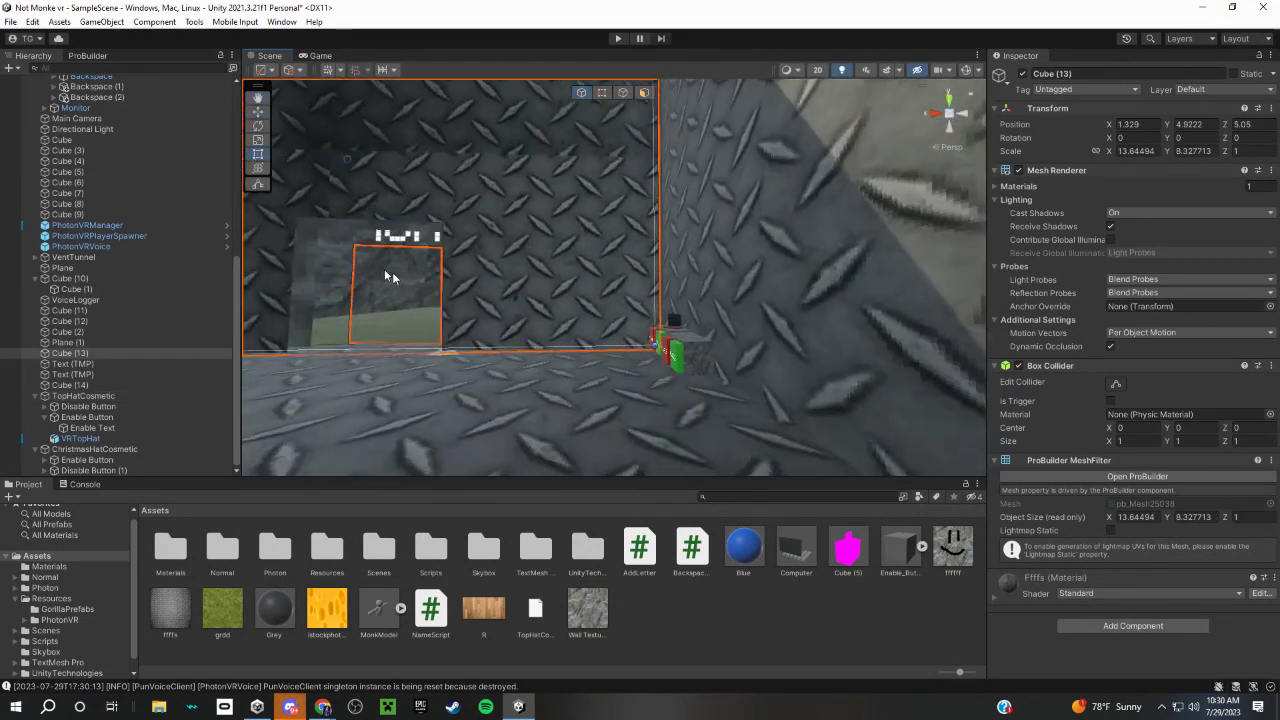
{"action": "left_click_drag", "start_coordinate": [652, 342], "coordinate": [648, 346]}
{"action": "mouse_move", "coordinate": [648, 346]}
{"action": "right_mouse_down"}
{"action": "mouse_move", "coordinate": [776, 329]}
{"action": "mouse_move", "coordinate": [1048, 230]}
{"action": "mouse_move", "coordinate": [900, 260]}
{"action": "right_mouse_up"}
{"action": "left_click", "coordinate": [776, 329]}
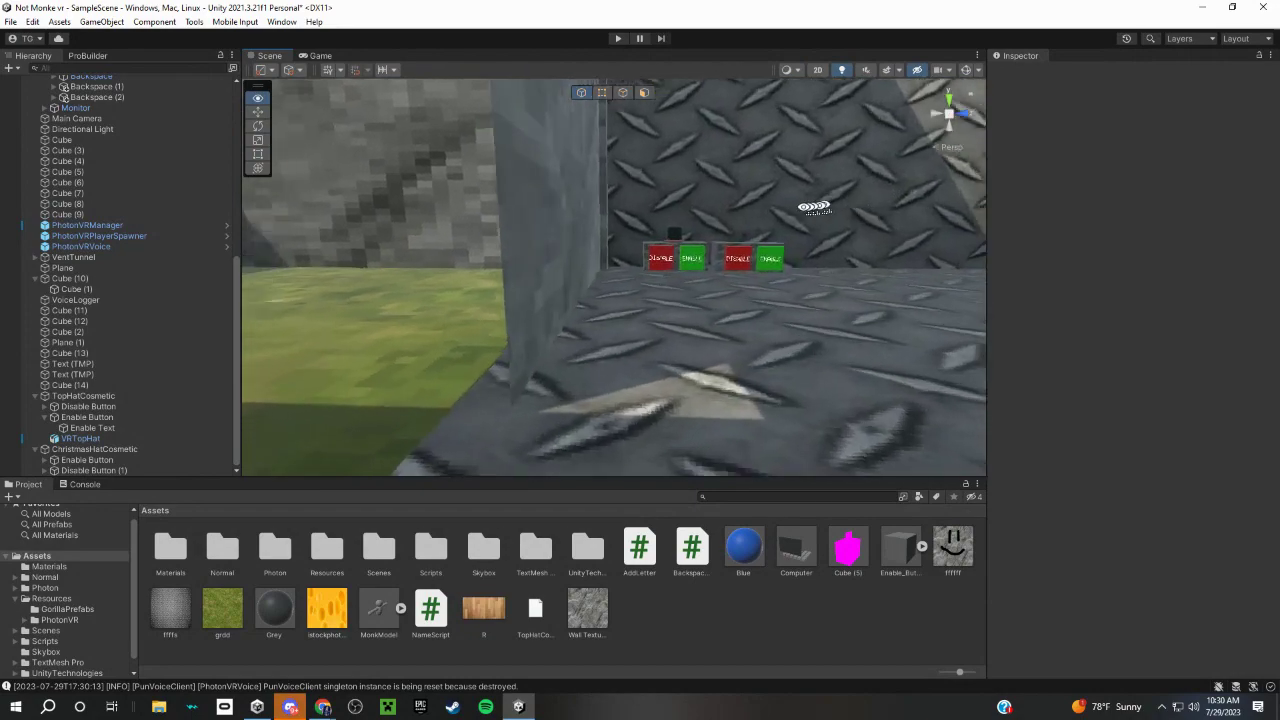
{"action": "mouse_move", "coordinate": [676, 248]}
{"action": "right_mouse_down"}
{"action": "mouse_move", "coordinate": [570, 270]}
{"action": "mouse_move", "coordinate": [545, 260]}
{"action": "mouse_move", "coordinate": [680, 309]}
{"action": "mouse_move", "coordinate": [967, 322]}
{"action": "right_mouse_up"}
{"action": "left_click", "coordinate": [570, 270]}
{"action": "mouse_move", "coordinate": [814, 268]}
{"action": "right_mouse_down"}
{"action": "mouse_move", "coordinate": [896, 257]}
{"action": "mouse_move", "coordinate": [423, 180]}
{"action": "mouse_move", "coordinate": [563, 263]}
{"action": "mouse_move", "coordinate": [703, 294]}
{"action": "mouse_move", "coordinate": [490, 262]}
{"action": "mouse_move", "coordinate": [837, 189]}
{"action": "mouse_move", "coordinate": [328, 210]}
{"action": "right_mouse_up"}
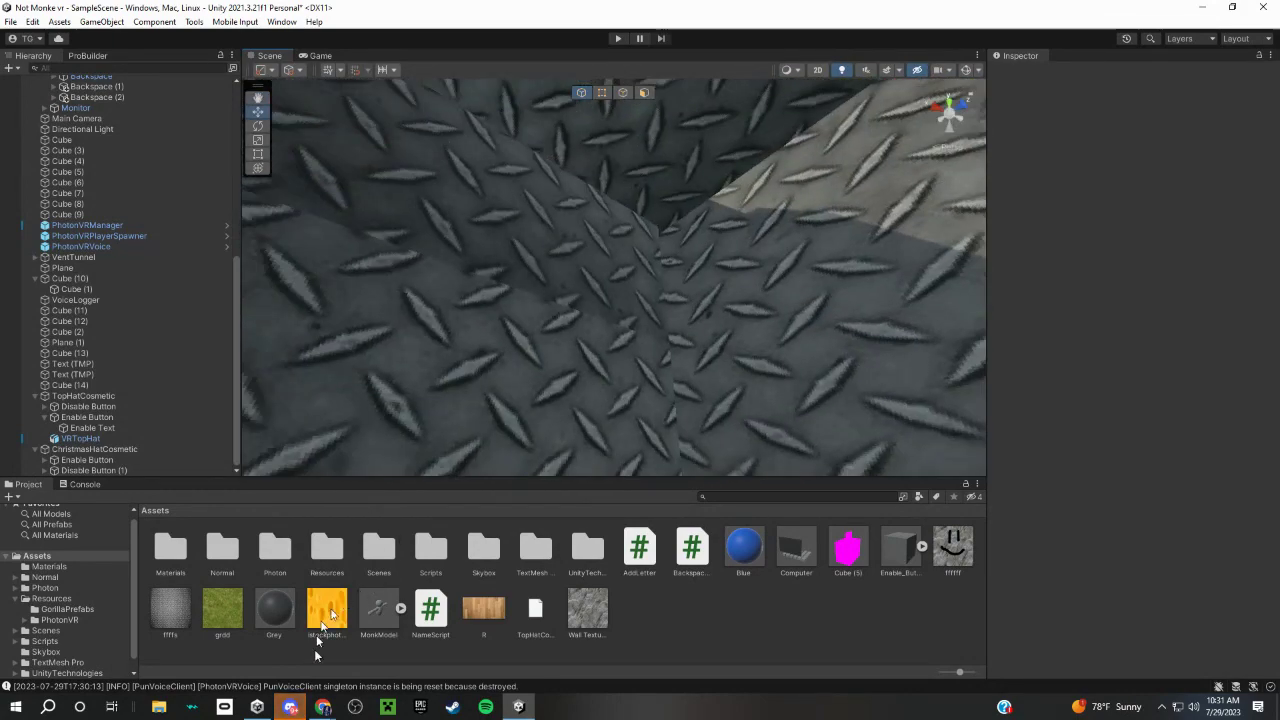
- Search SideQuest for 'not monke vr' and open the Not Monke Vr app page
{"action": "left_click", "coordinate": [265, 630]}
{"action": "mouse_move", "coordinate": [322, 706]}
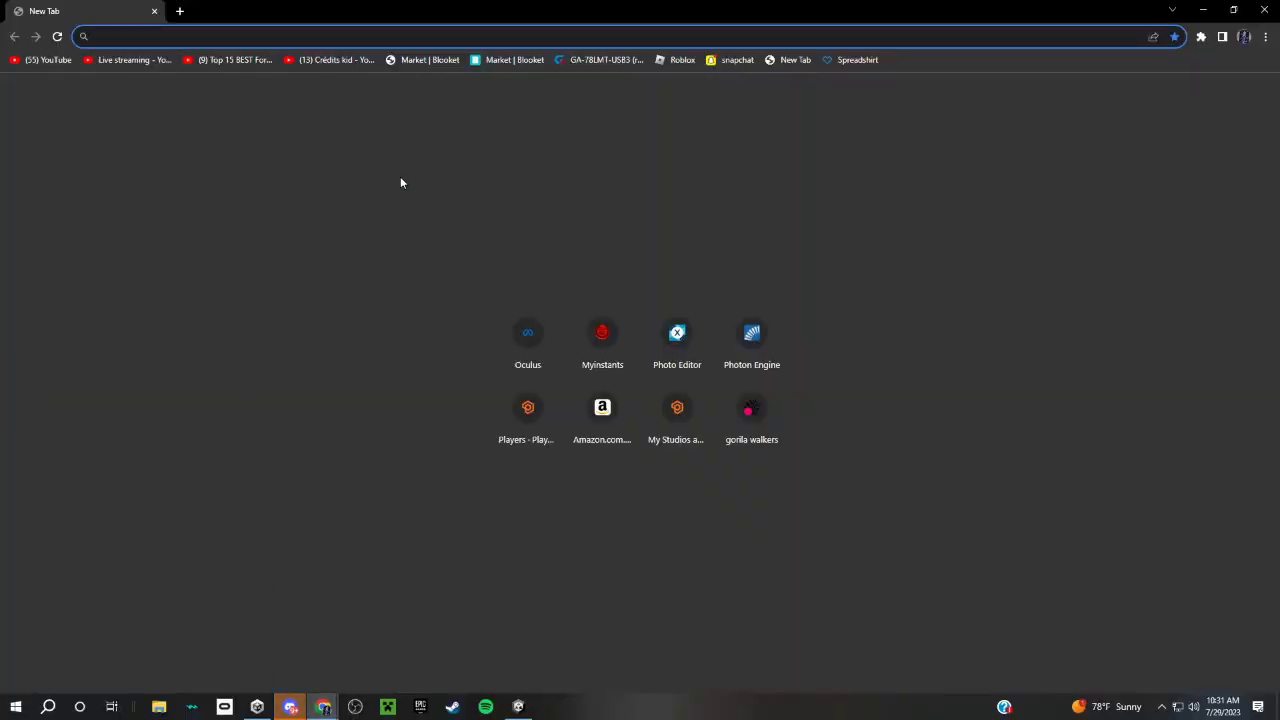
{"action": "type", "text": "side"}
{"action": "key", "text": "Return"}
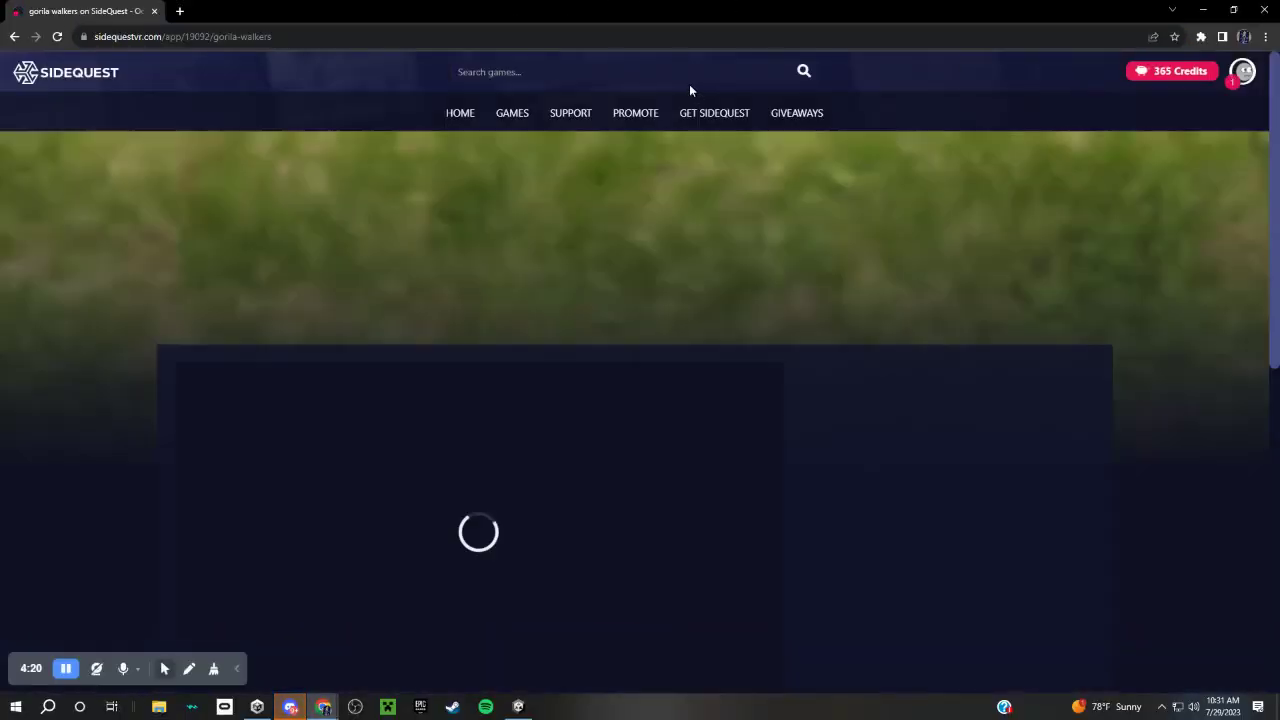
{"action": "left_click", "coordinate": [686, 73]}
{"action": "type", "text": "not"}
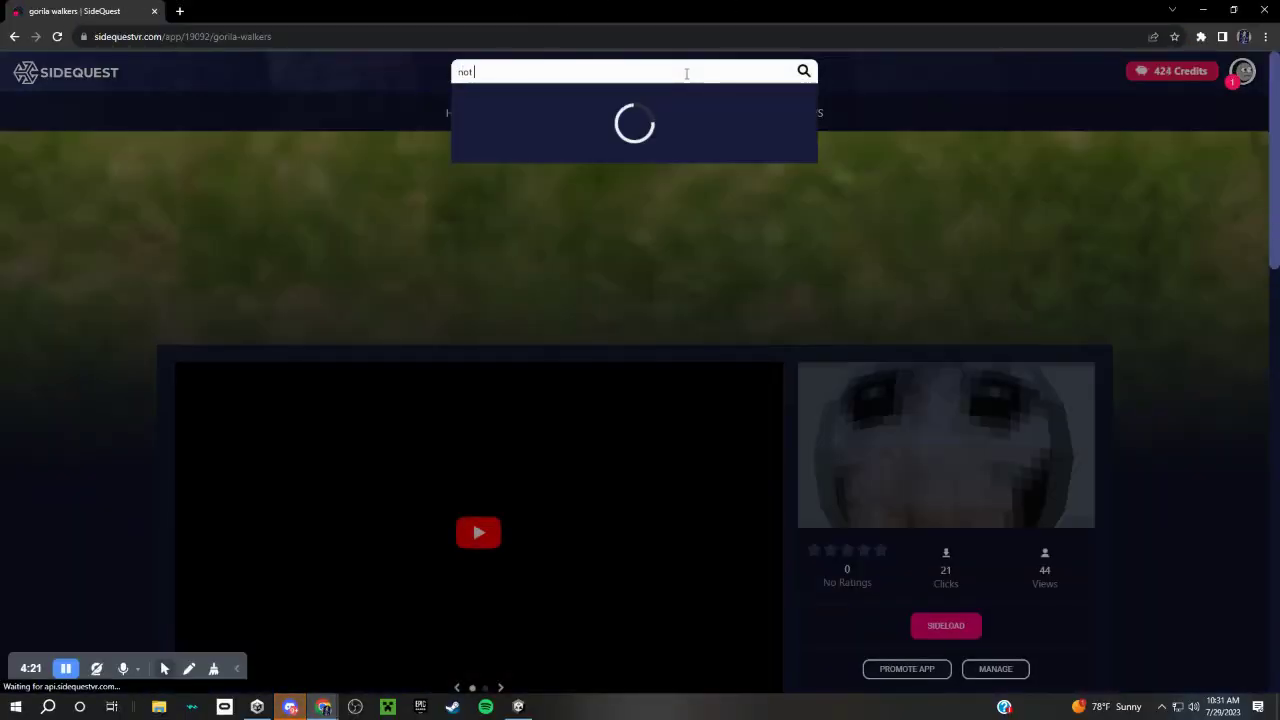
{"action": "type", "text": " monke vr"}
{"action": "key", "text": "Return"}
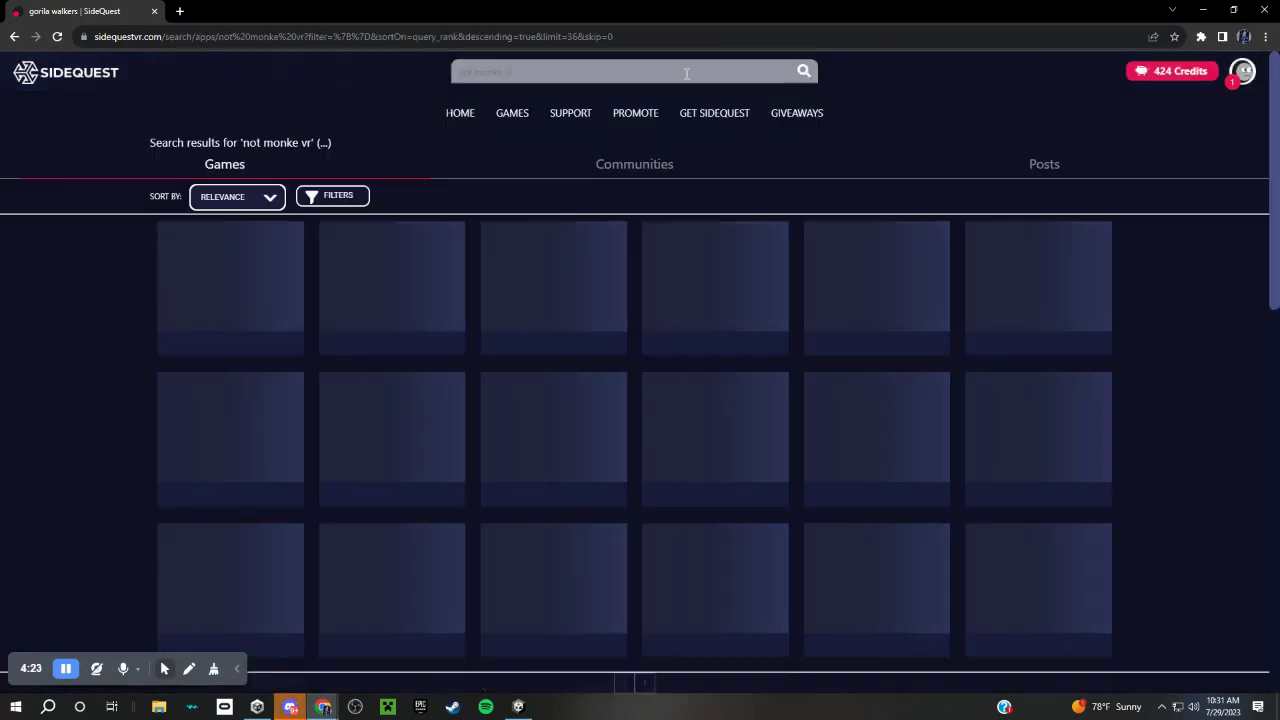
{"action": "left_click", "coordinate": [424, 277]}
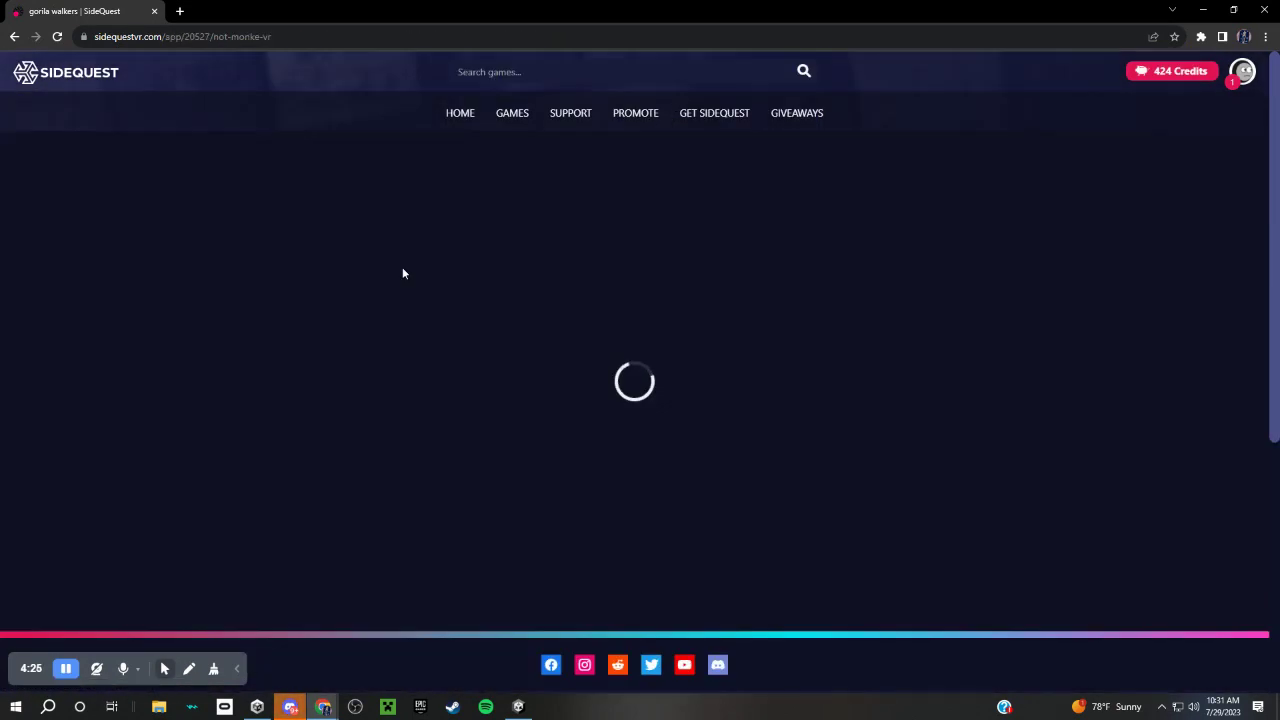
- Send Not Monke Vr to the headset and scroll through its description and News Feed
{"action": "scroll", "coordinate": [614, 484], "scroll_direction": "down", "scroll_amount": 2}
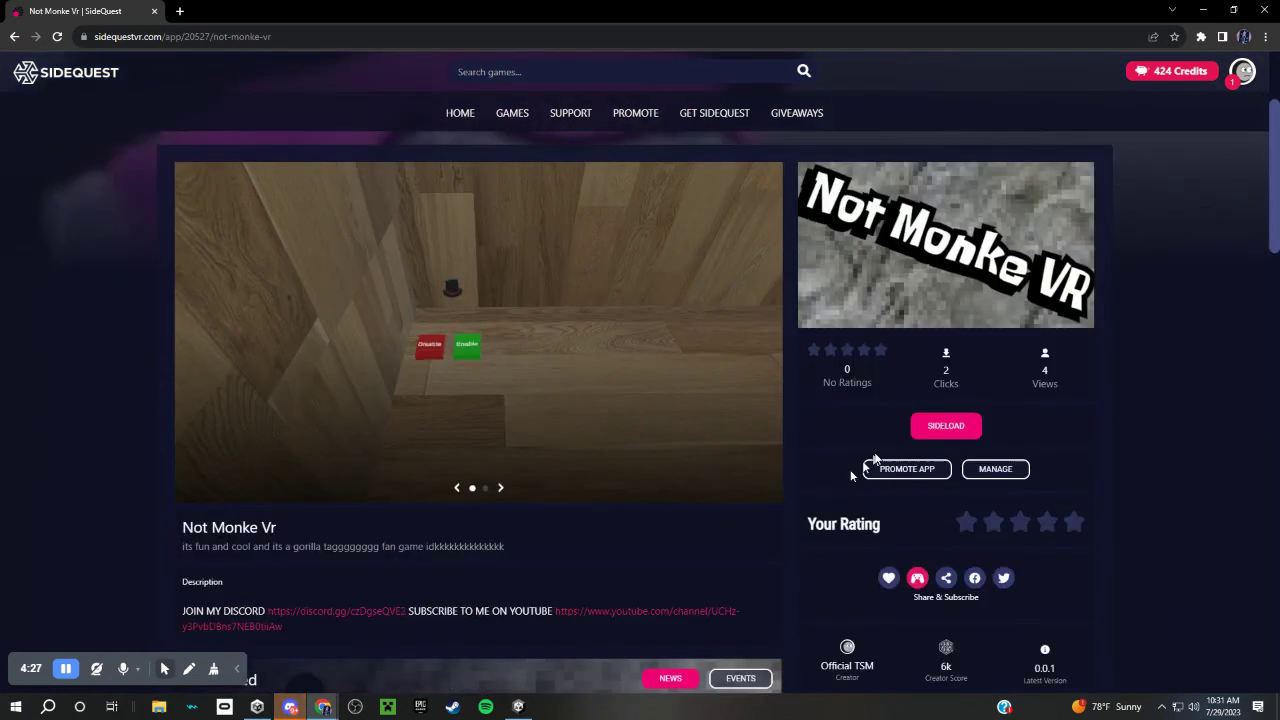
{"action": "left_click", "coordinate": [922, 428]}
{"action": "scroll", "coordinate": [600, 410], "scroll_direction": "down", "scroll_amount": 6}
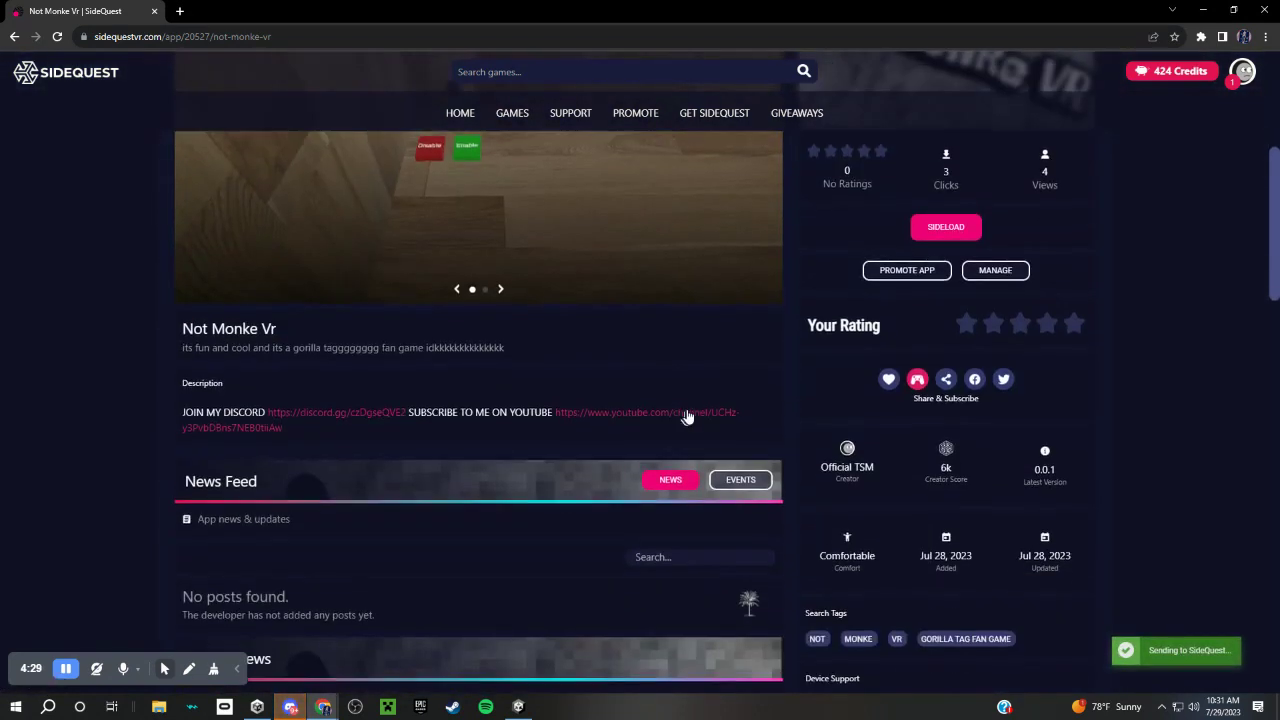
{"action": "scroll", "coordinate": [770, 405], "scroll_direction": "up", "scroll_amount": 2}
{"action": "scroll", "coordinate": [795, 407], "scroll_direction": "up", "scroll_amount": 1}
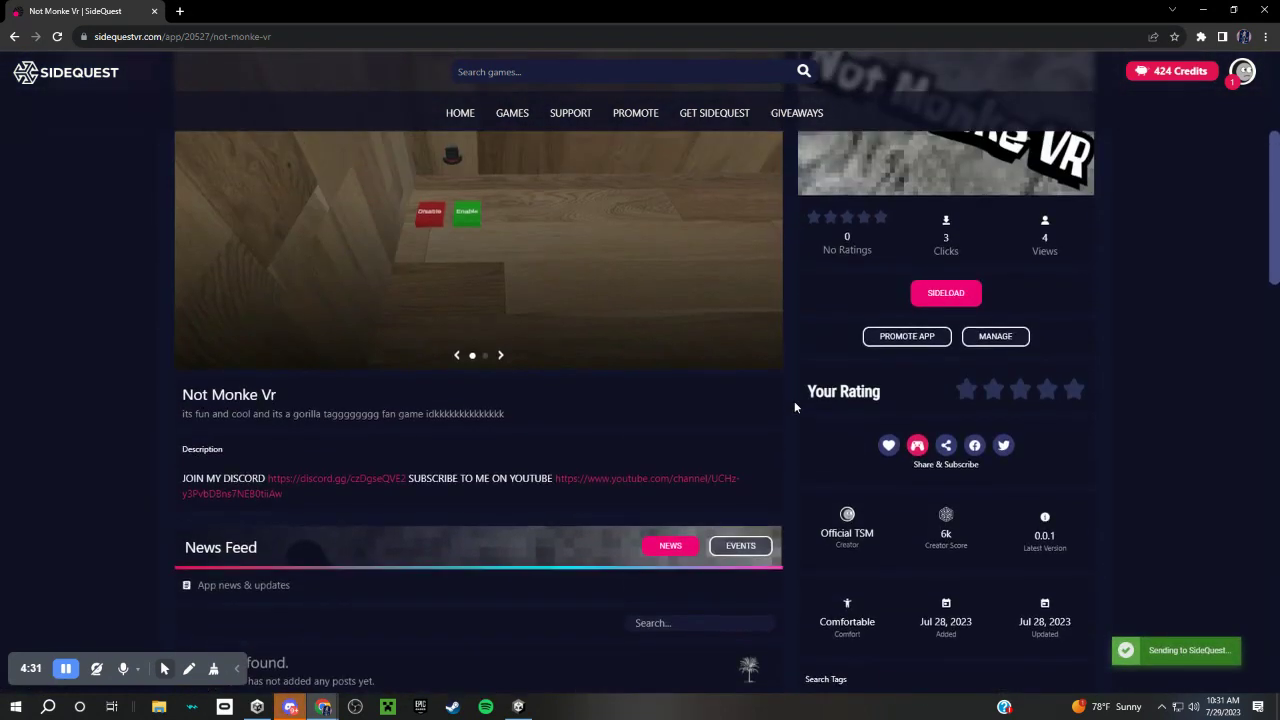
{"action": "scroll", "coordinate": [794, 407], "scroll_direction": "down", "scroll_amount": 3}
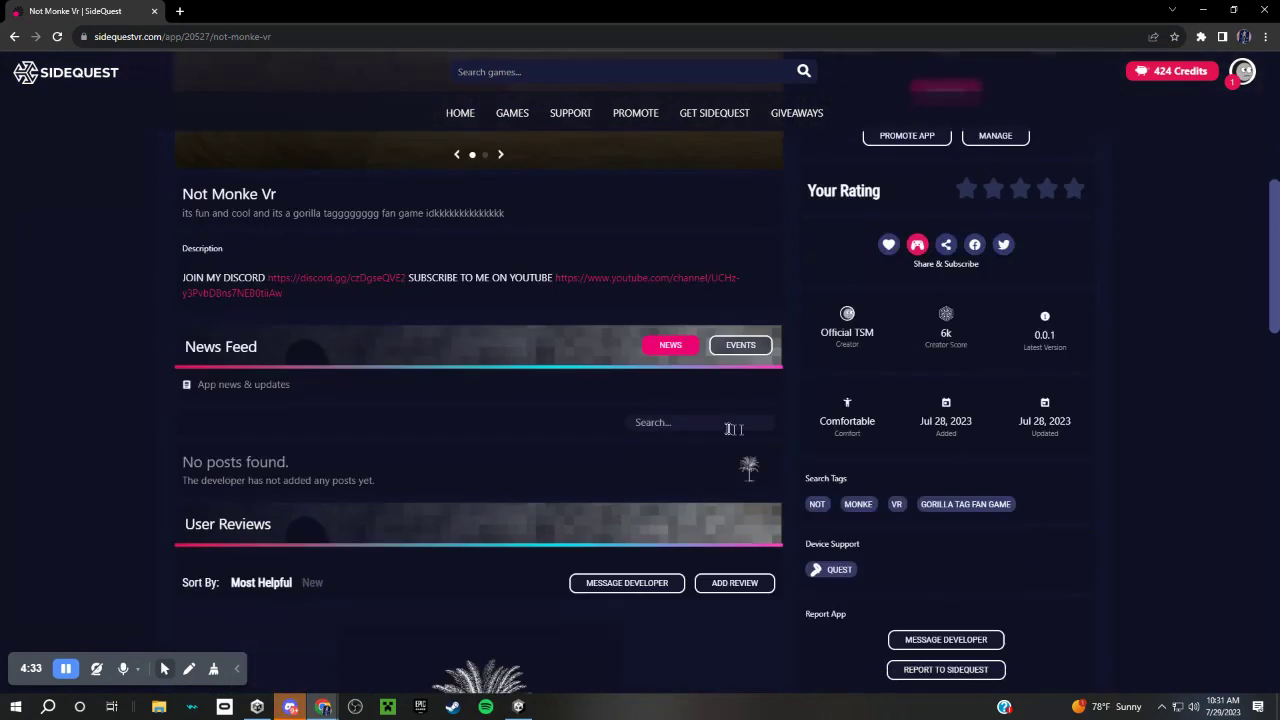
{"action": "scroll", "coordinate": [794, 407], "scroll_direction": "up", "scroll_amount": 2}
- Scroll through Discord's #cosmetics channel with the shared cosmetics-buttons package
{"action": "left_click", "coordinate": [290, 706]}
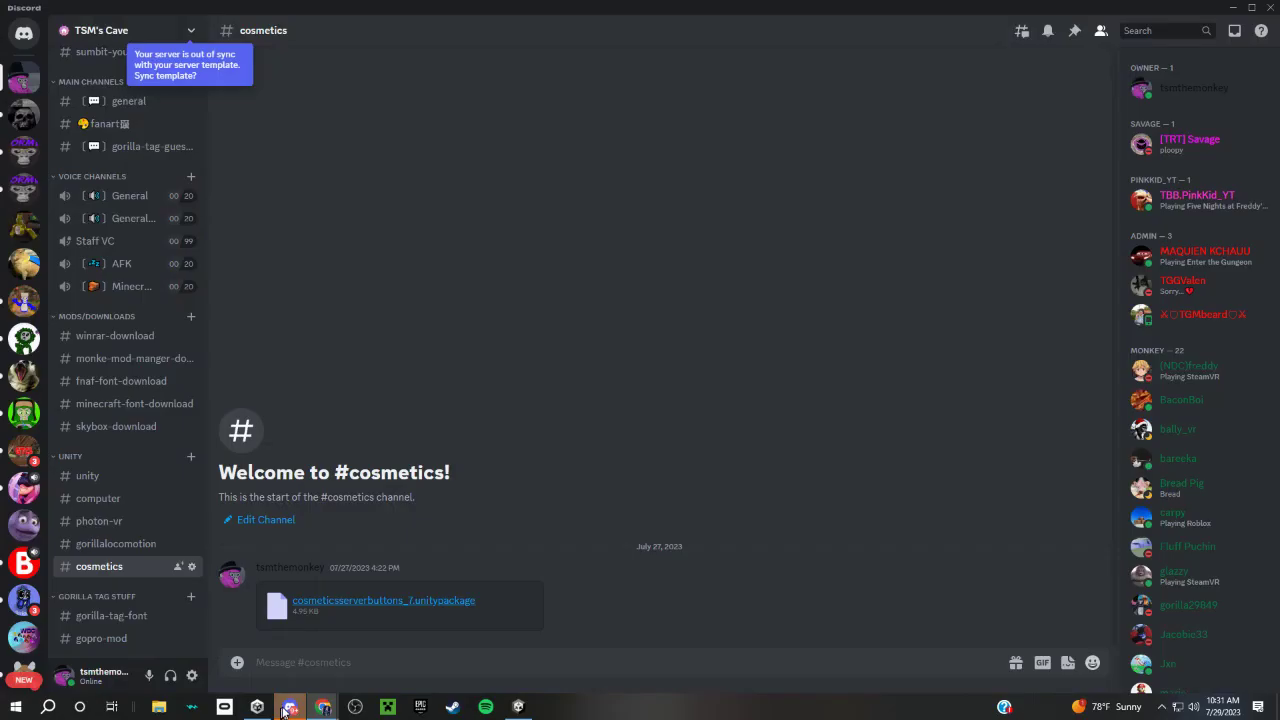
{"action": "scroll", "coordinate": [158, 490], "scroll_direction": "up", "scroll_amount": 4}
{"action": "scroll", "coordinate": [158, 490], "scroll_direction": "up", "scroll_amount": 2}
{"action": "scroll", "coordinate": [150, 460], "scroll_direction": "down", "scroll_amount": 6}
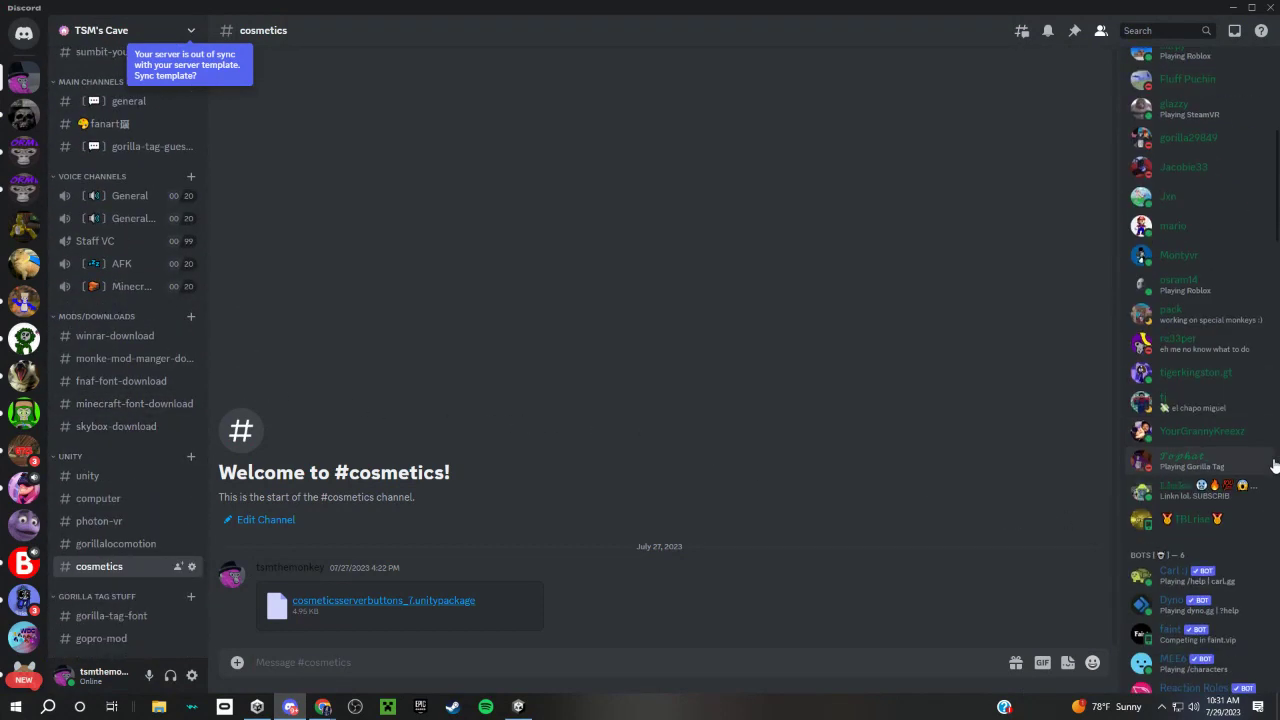
{"action": "scroll", "coordinate": [1190, 450], "scroll_direction": "down", "scroll_amount": 10}
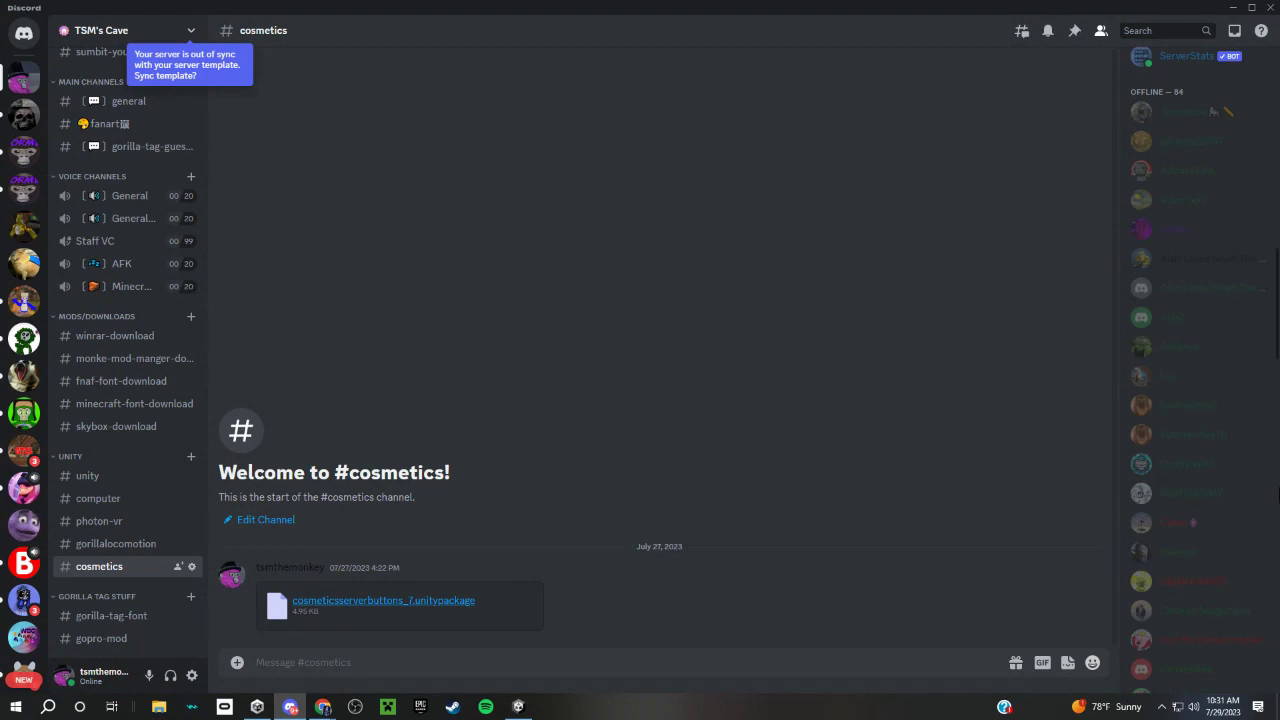
- Return to Unity and select the Christmas hat's green ENABLE cube
{"action": "left_click", "coordinate": [517, 708]}
{"action": "mouse_move", "coordinate": [609, 306]}
{"action": "right_mouse_down"}
{"action": "mouse_move", "coordinate": [621, 408]}
{"action": "mouse_move", "coordinate": [714, 428]}
{"action": "mouse_move", "coordinate": [634, 371]}
{"action": "mouse_move", "coordinate": [660, 353]}
{"action": "mouse_move", "coordinate": [648, 412]}
{"action": "mouse_move", "coordinate": [608, 428]}
{"action": "mouse_move", "coordinate": [630, 362]}
{"action": "mouse_move", "coordinate": [614, 366]}
{"action": "mouse_move", "coordinate": [837, 443]}
{"action": "mouse_move", "coordinate": [763, 423]}
{"action": "mouse_move", "coordinate": [572, 422]}
{"action": "mouse_move", "coordinate": [694, 438]}
{"action": "right_mouse_up"}
{"action": "left_click", "coordinate": [720, 406]}
{"action": "left_click", "coordinate": [683, 354]}
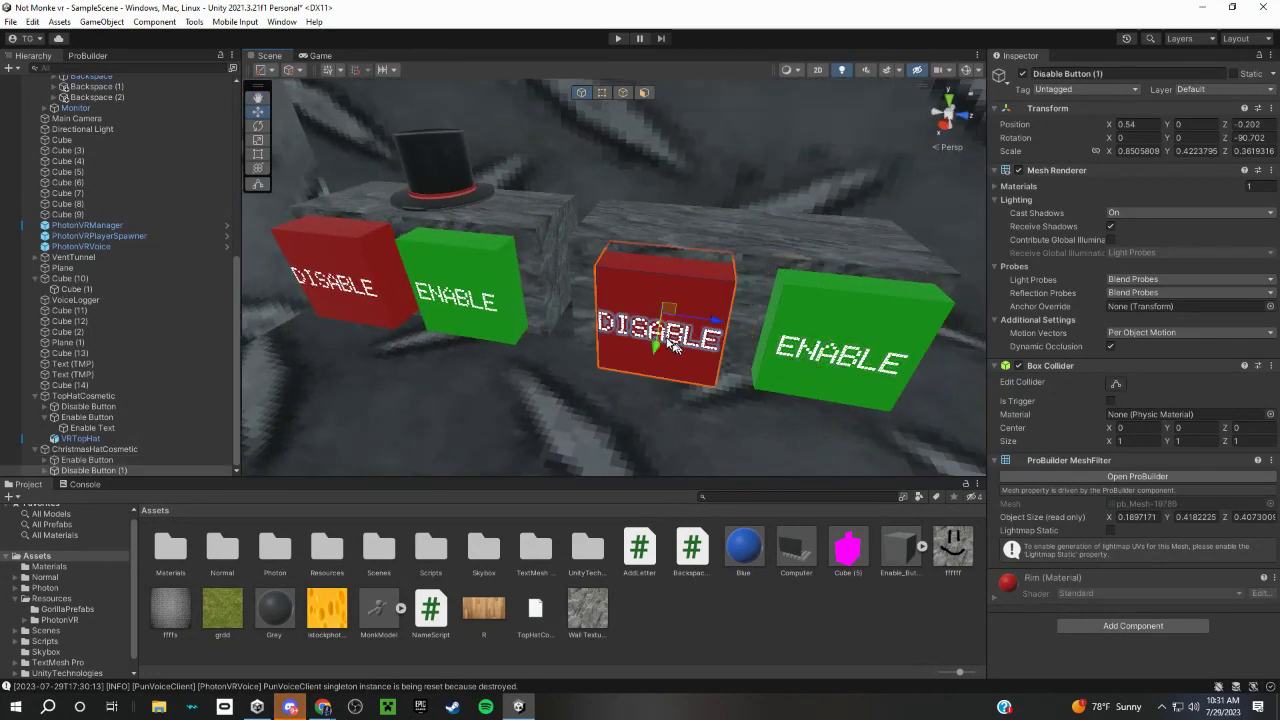
{"action": "left_click", "coordinate": [635, 338]}
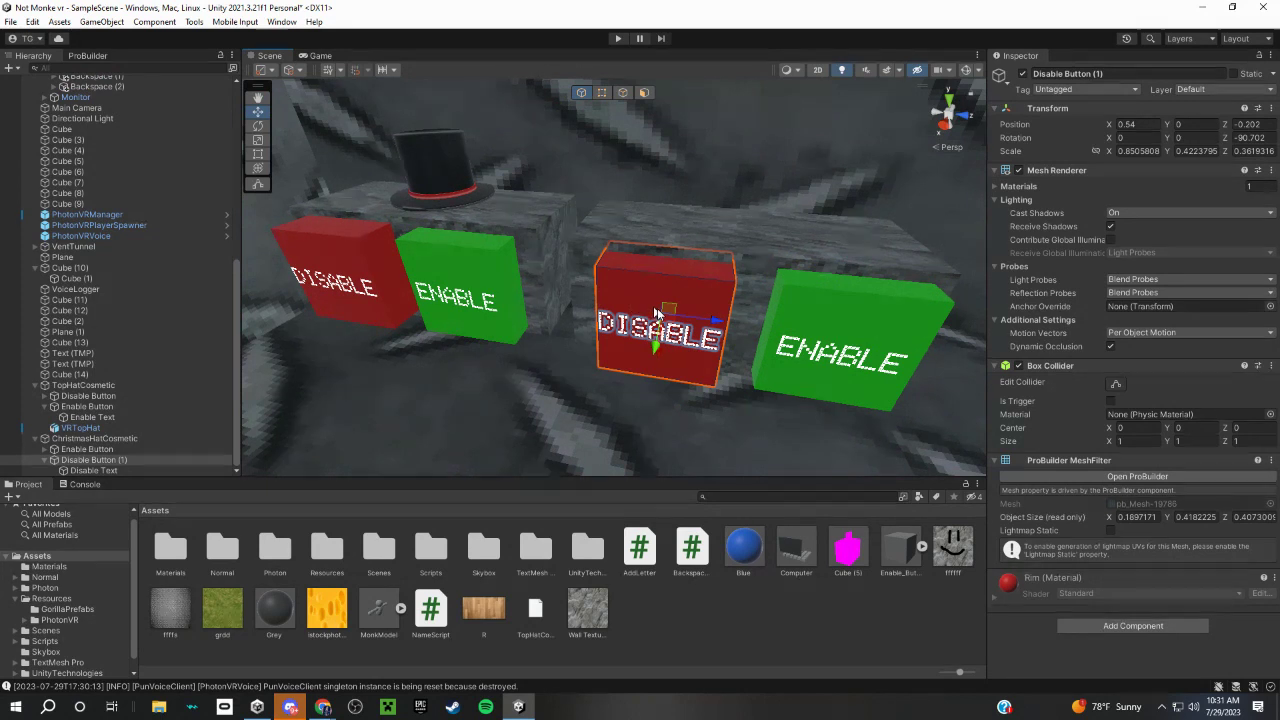
{"action": "mouse_move", "coordinate": [635, 340]}
{"action": "right_mouse_down"}
{"action": "mouse_move", "coordinate": [811, 292]}
{"action": "mouse_move", "coordinate": [740, 470]}
{"action": "right_mouse_up"}
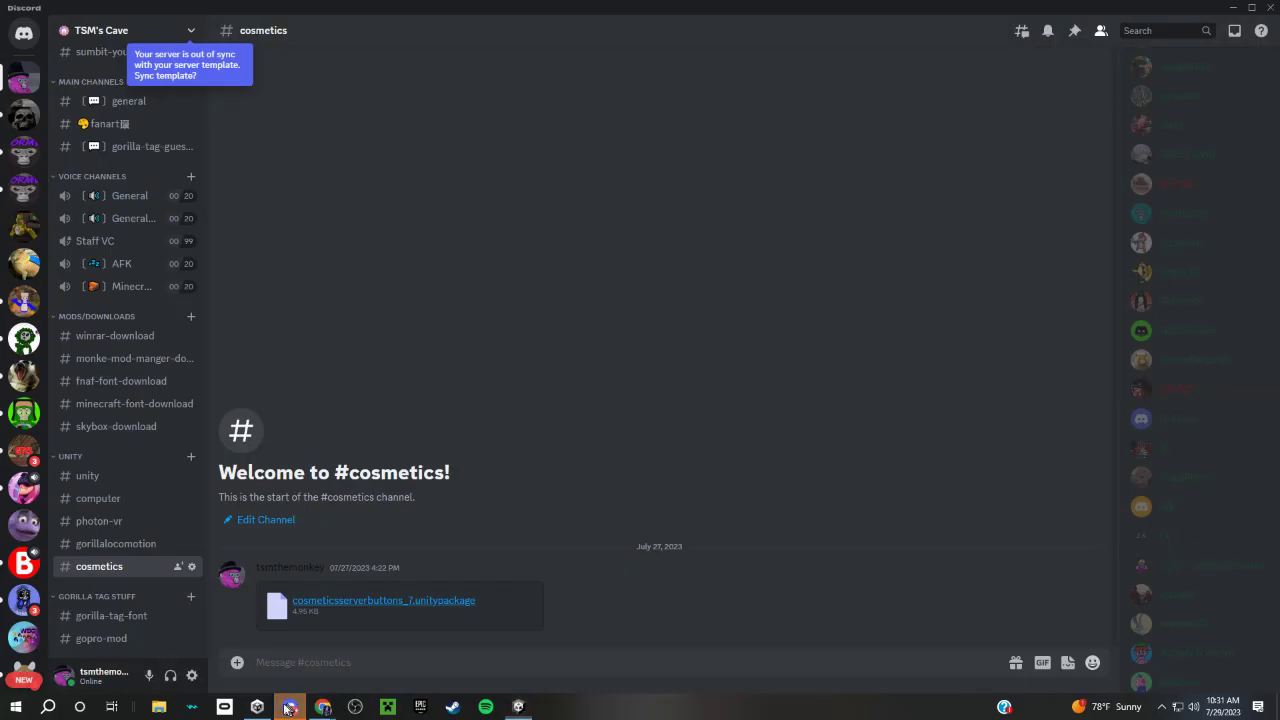
{"action": "left_click", "coordinate": [290, 706]}
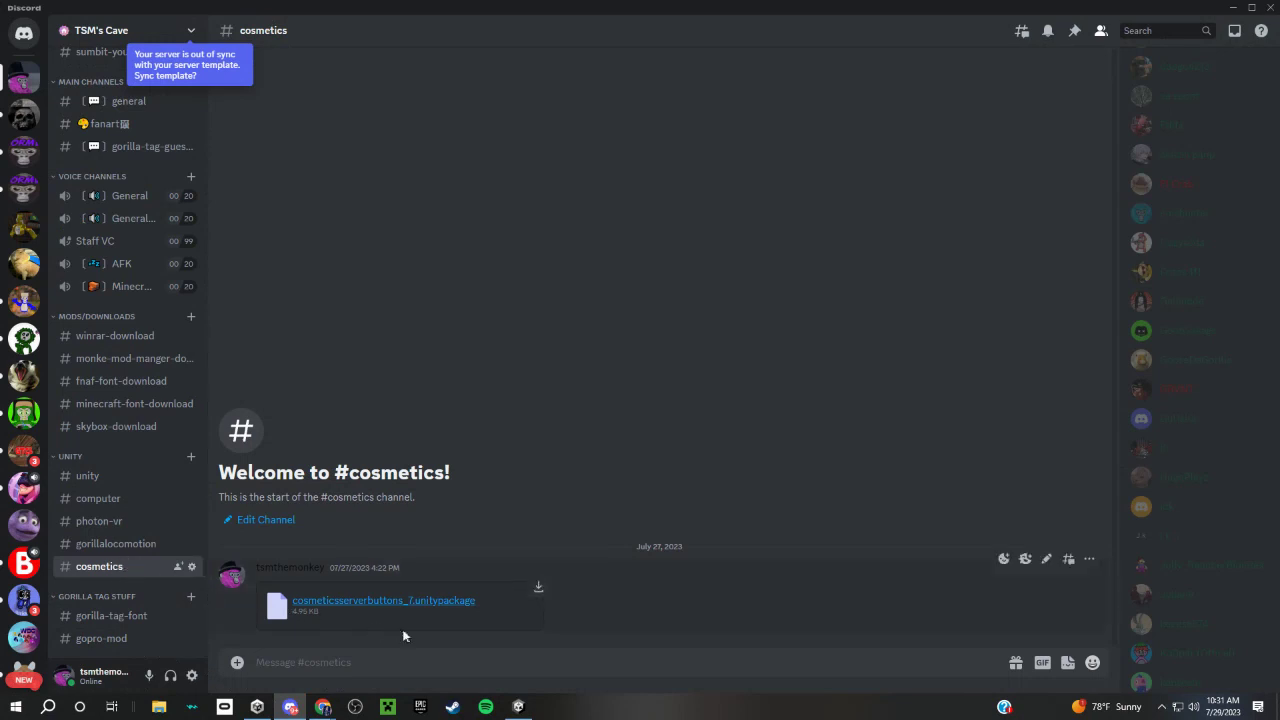
{"action": "left_click", "coordinate": [519, 708]}
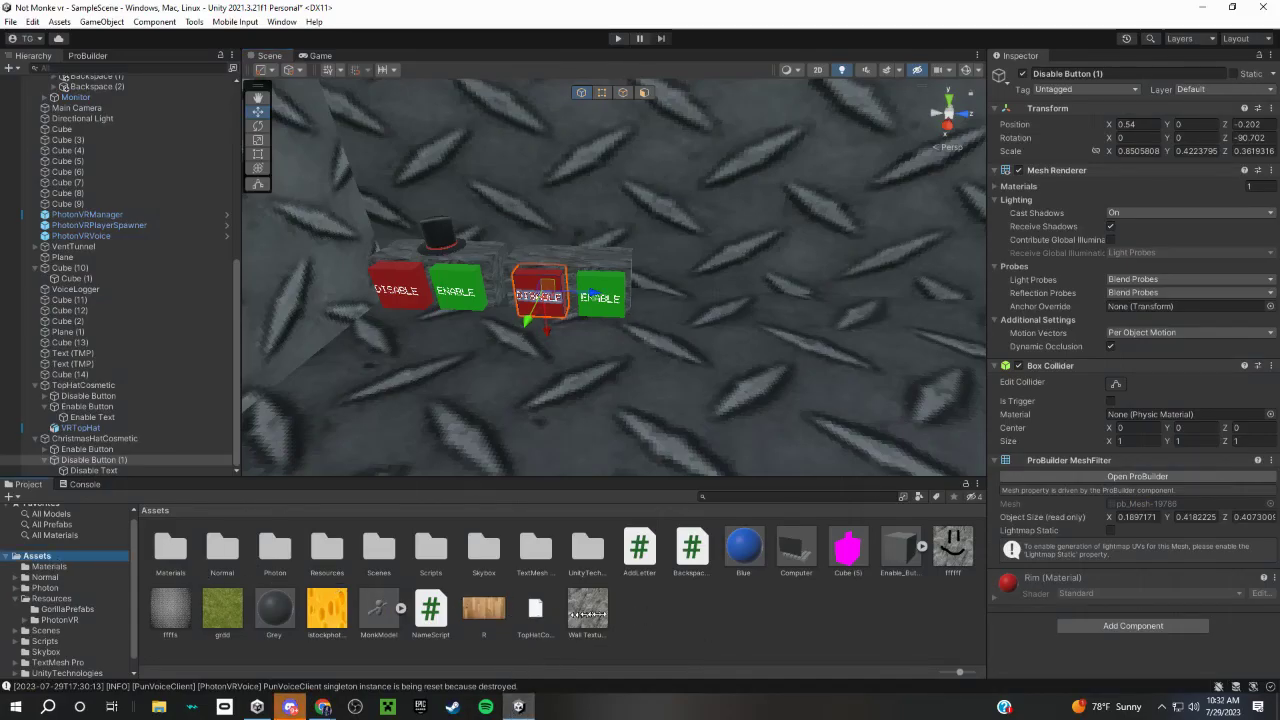
- Pick the cosmeticsserverbuttons (7) package from Downloads as a custom package import
{"action": "right_click", "coordinate": [645, 614]}
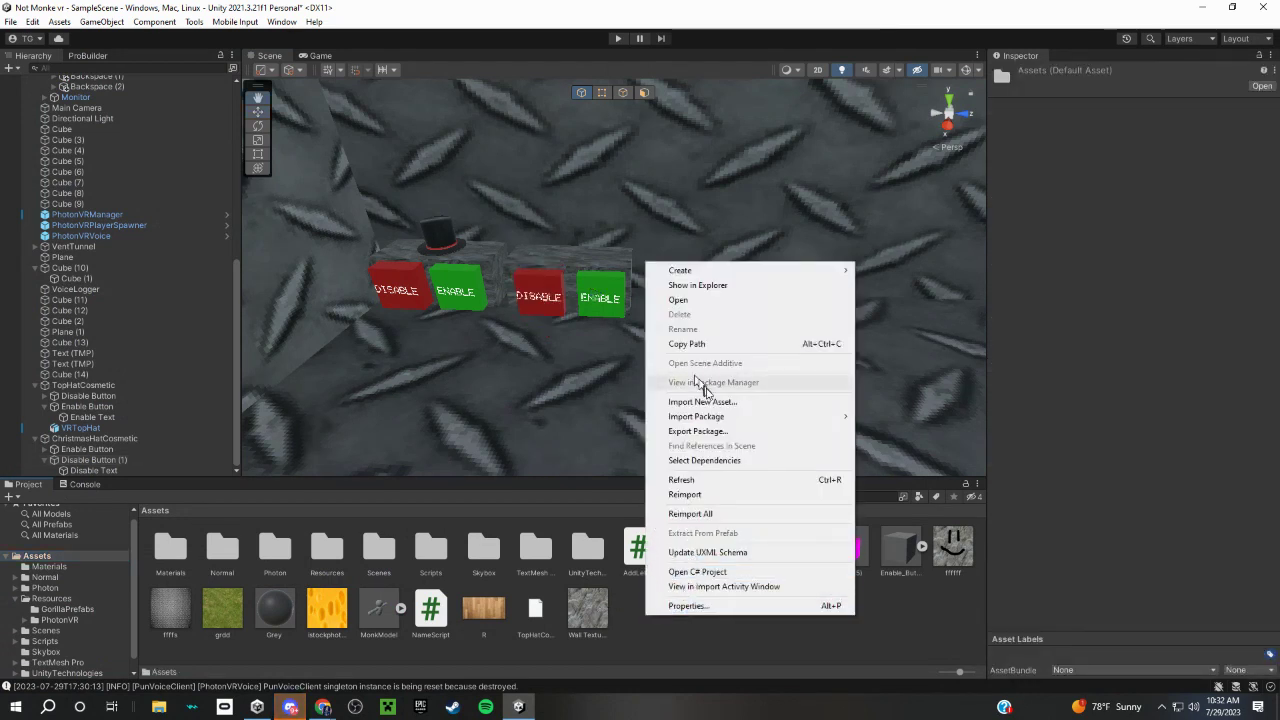
{"action": "mouse_move", "coordinate": [696, 416]}
{"action": "left_click", "coordinate": [916, 416]}
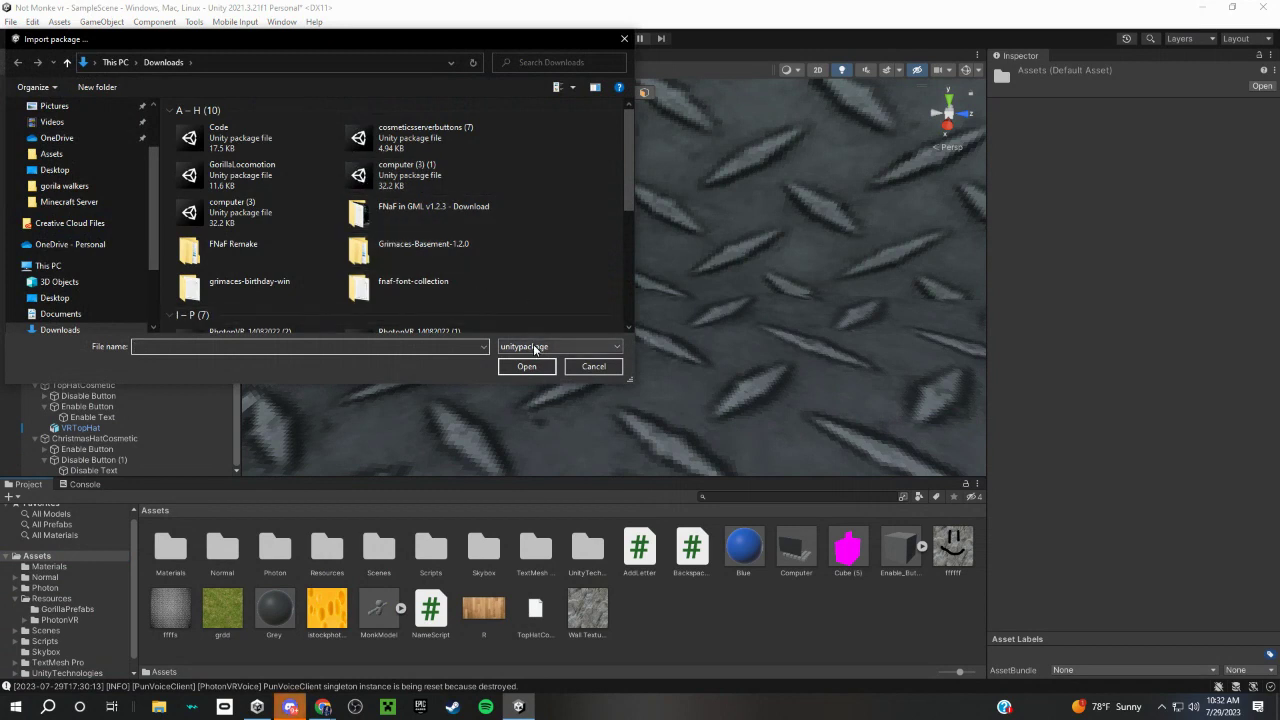
{"action": "left_click", "coordinate": [535, 348]}
{"action": "left_click", "coordinate": [536, 369]}
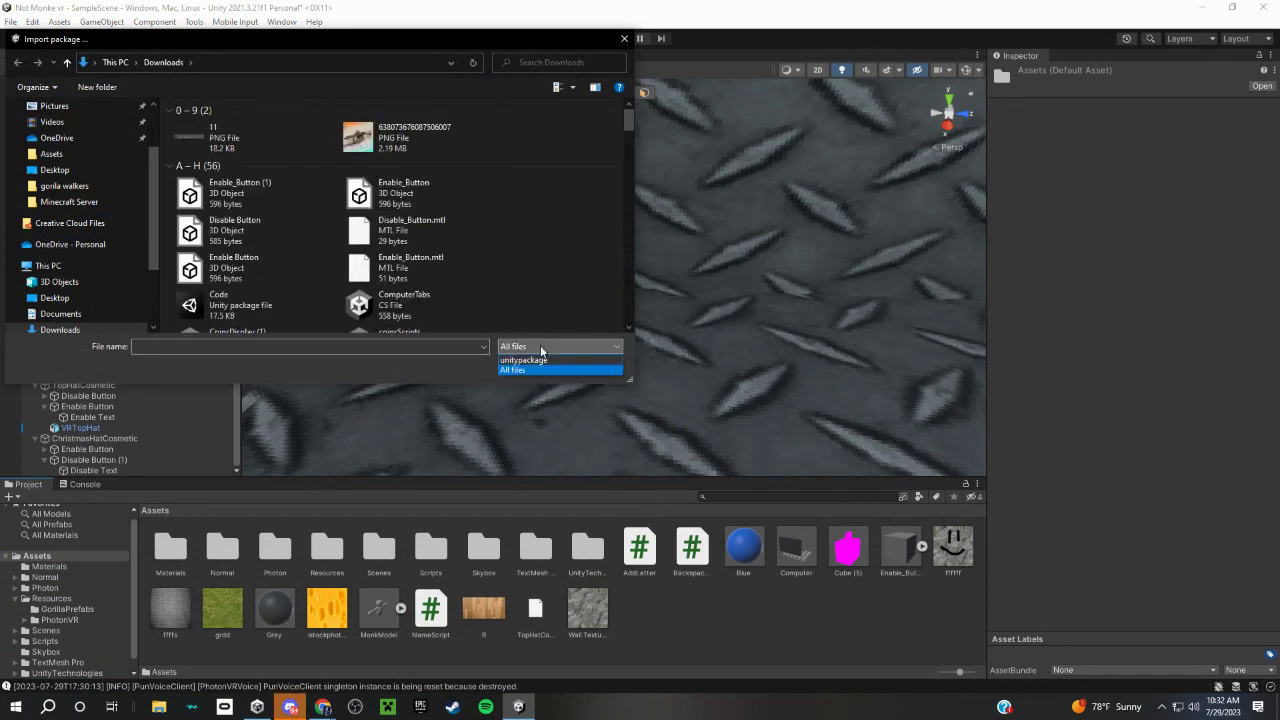
{"action": "left_click", "coordinate": [546, 361]}
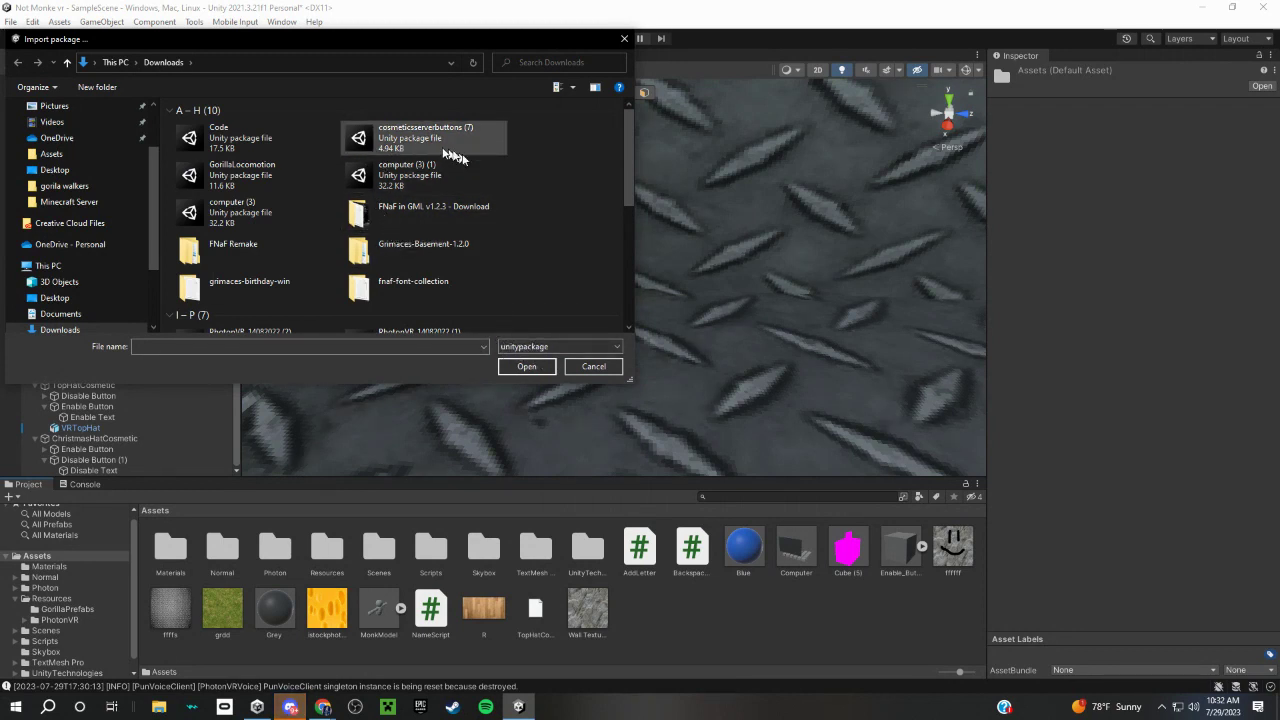
{"action": "left_click", "coordinate": [395, 143]}
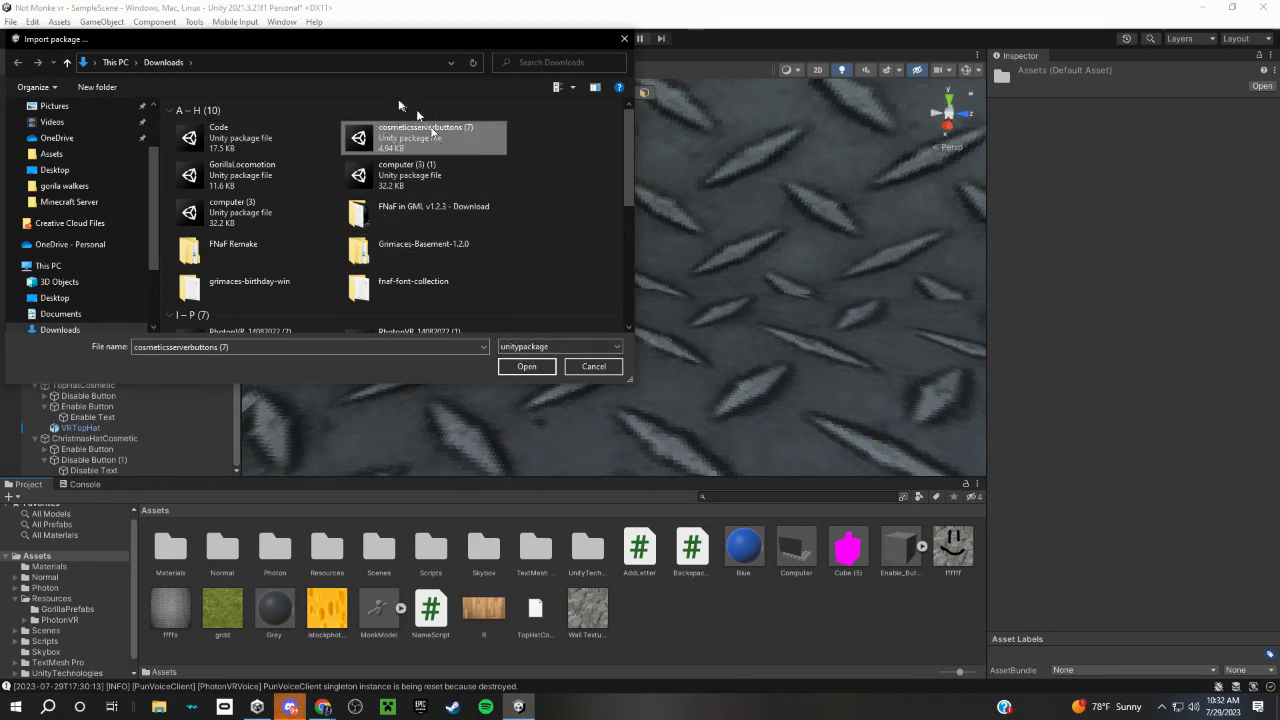
{"action": "scroll", "coordinate": [583, 300], "scroll_direction": "down", "scroll_amount": 5}
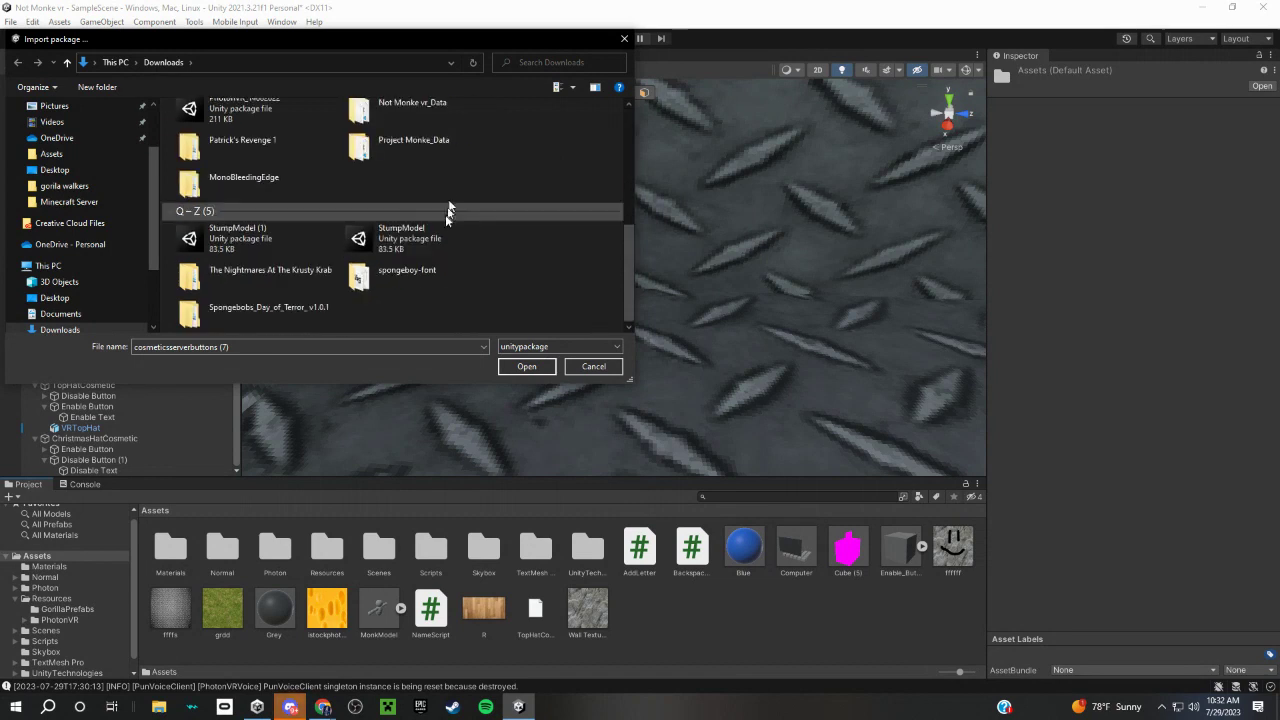
{"action": "left_click", "coordinate": [597, 366]}
- Nudge the scene view, select the green ENABLE cube, then clear the selection
{"action": "mouse_move", "coordinate": [600, 371]}
{"action": "right_mouse_down"}
{"action": "mouse_move", "coordinate": [651, 428]}
{"action": "mouse_move", "coordinate": [619, 370]}
{"action": "right_mouse_up"}
{"action": "left_click", "coordinate": [620, 370]}
{"action": "left_click", "coordinate": [660, 622]}
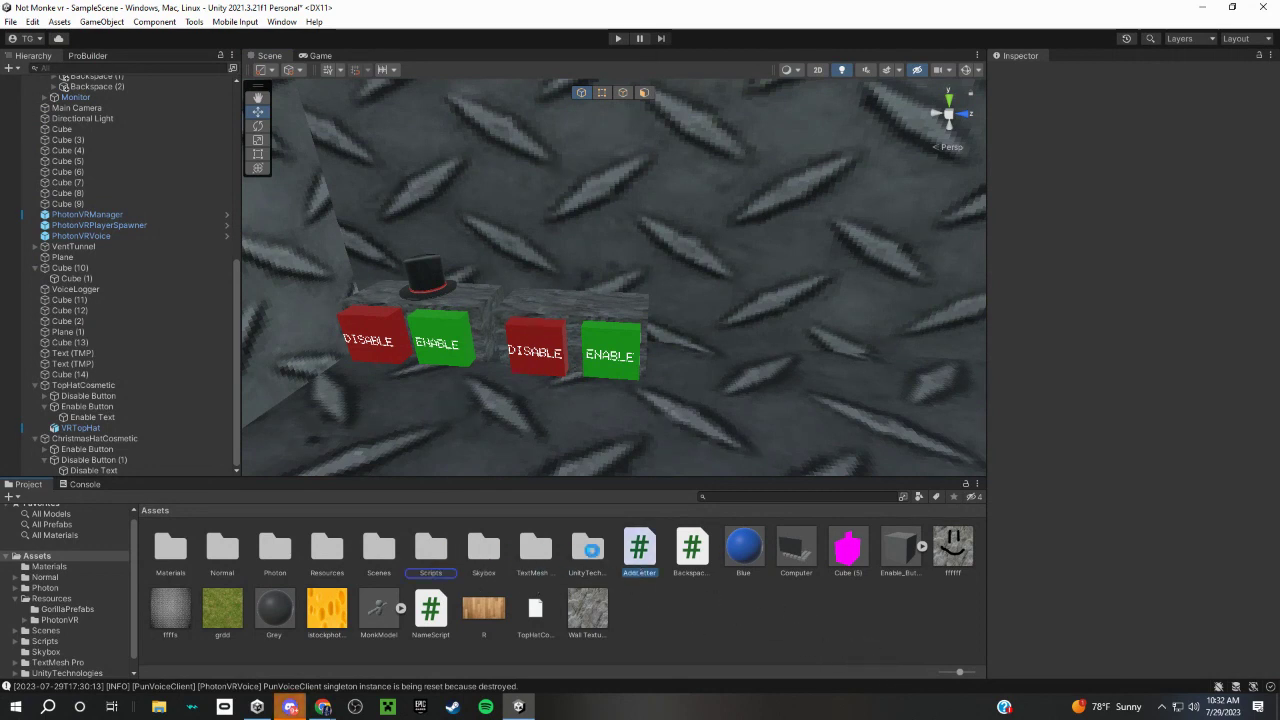
- Delete the stray AddLetter script and the TopHatCosmetic asset from Assets
{"action": "key", "text": "Delete"}
{"action": "key", "text": "Delete"}
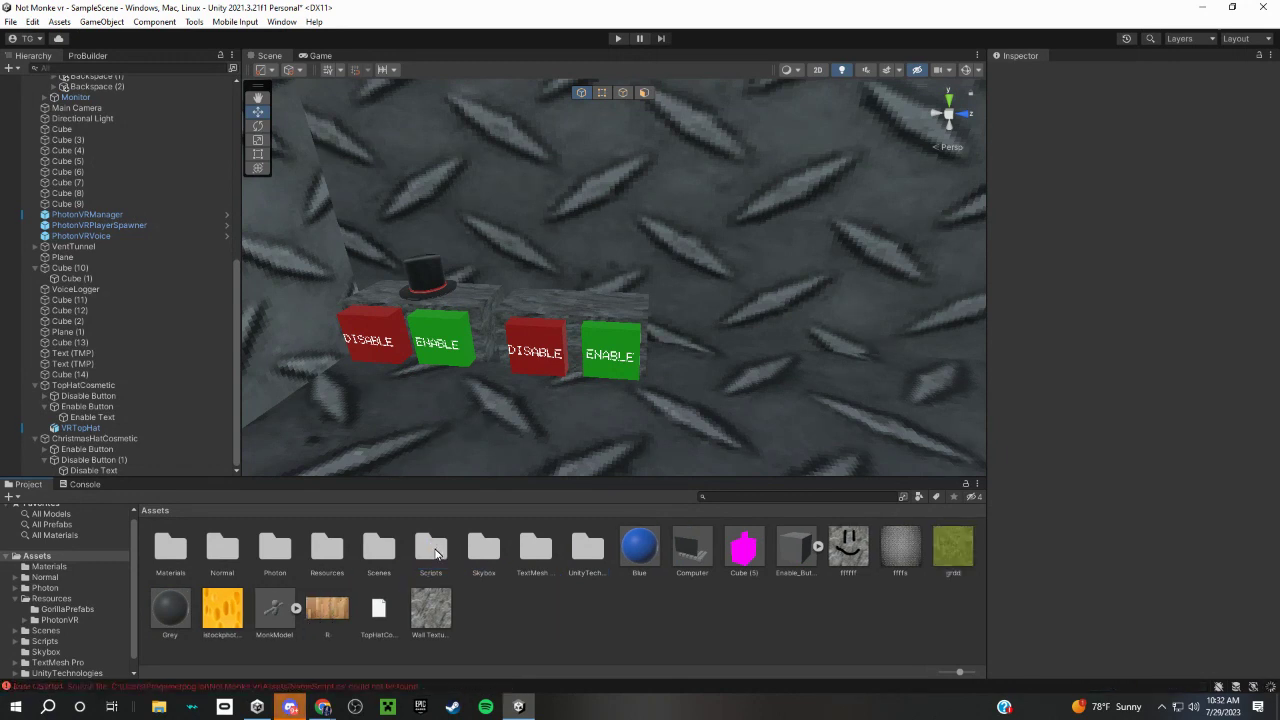
{"action": "left_click", "coordinate": [376, 608]}
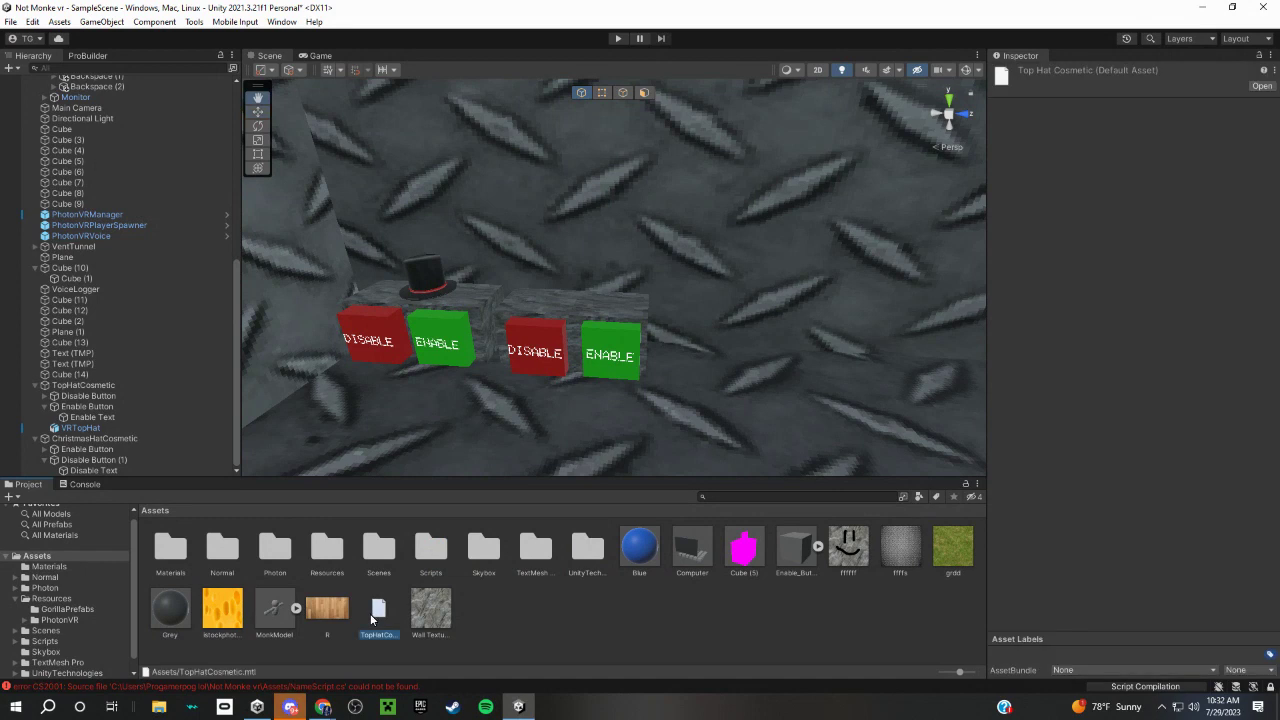
{"action": "right_click", "coordinate": [370, 613]}
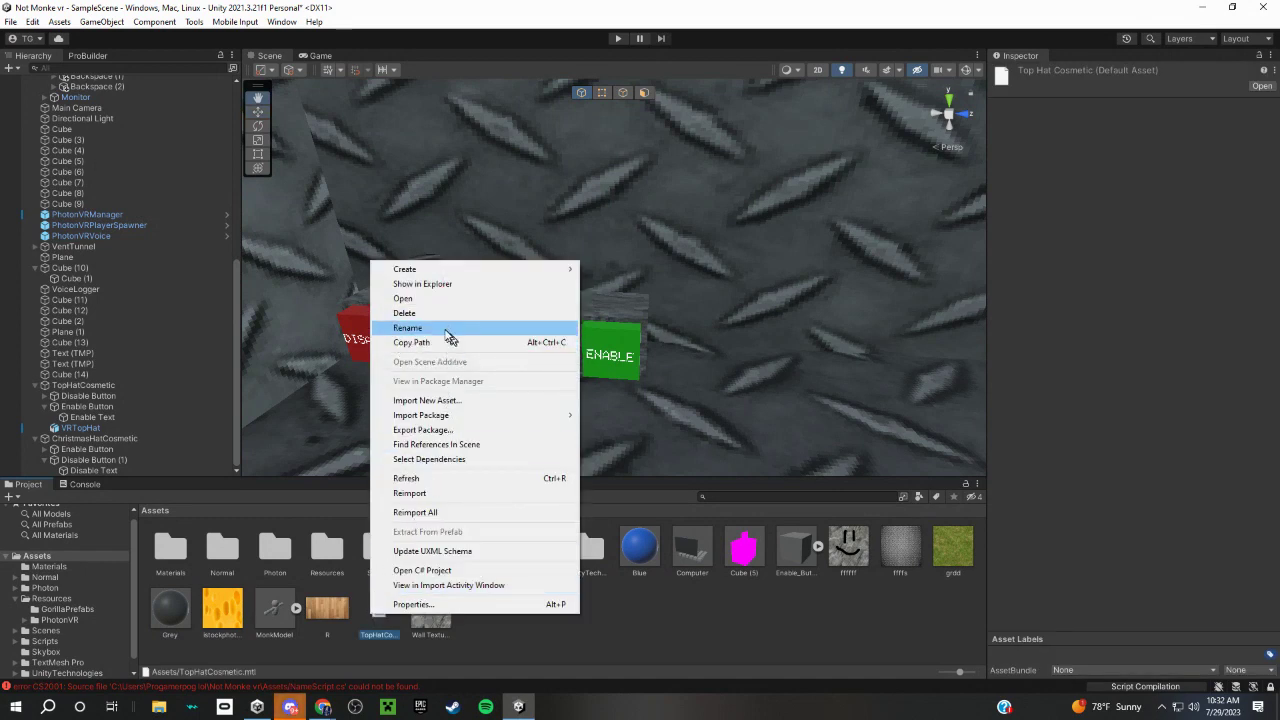
{"action": "left_click", "coordinate": [420, 313]}
{"action": "left_click", "coordinate": [677, 378]}
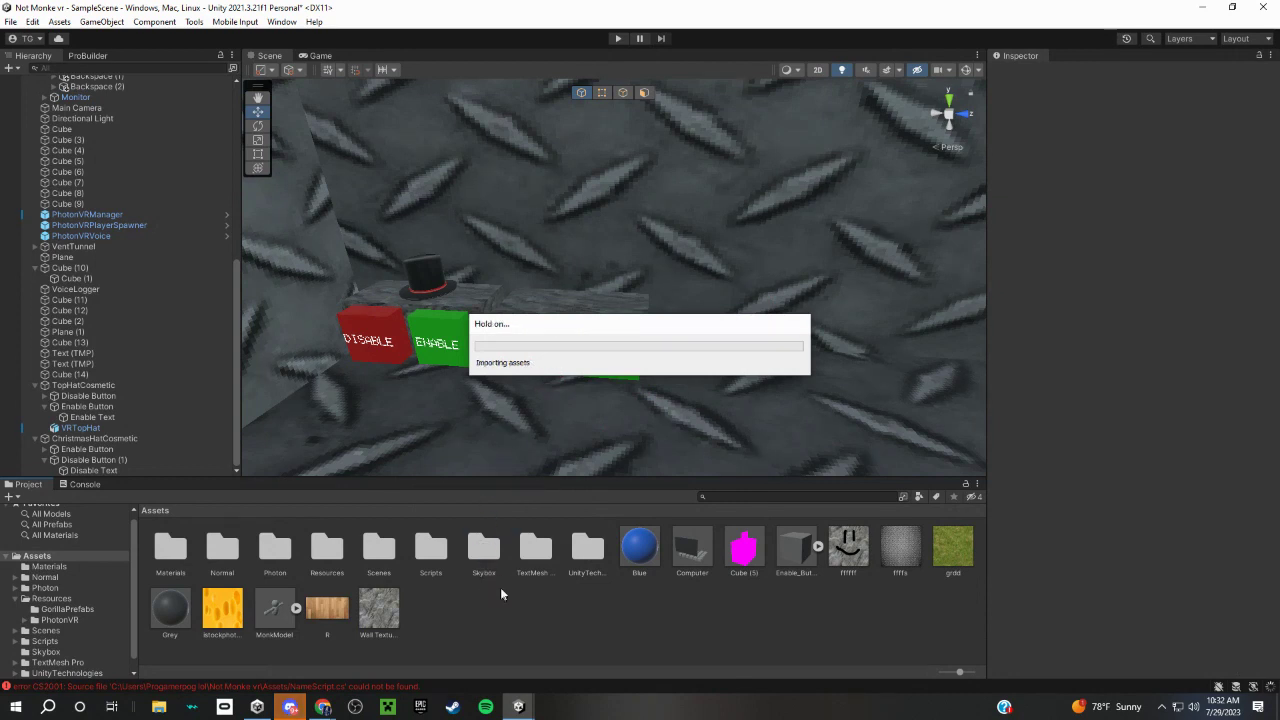
- In the Scripts folder, inspect ChangeRightCosmetic, ChangeServer, CoinsDisplay, ComputerTabs, NameScript and Purchase
{"action": "double_click", "coordinate": [437, 549]}
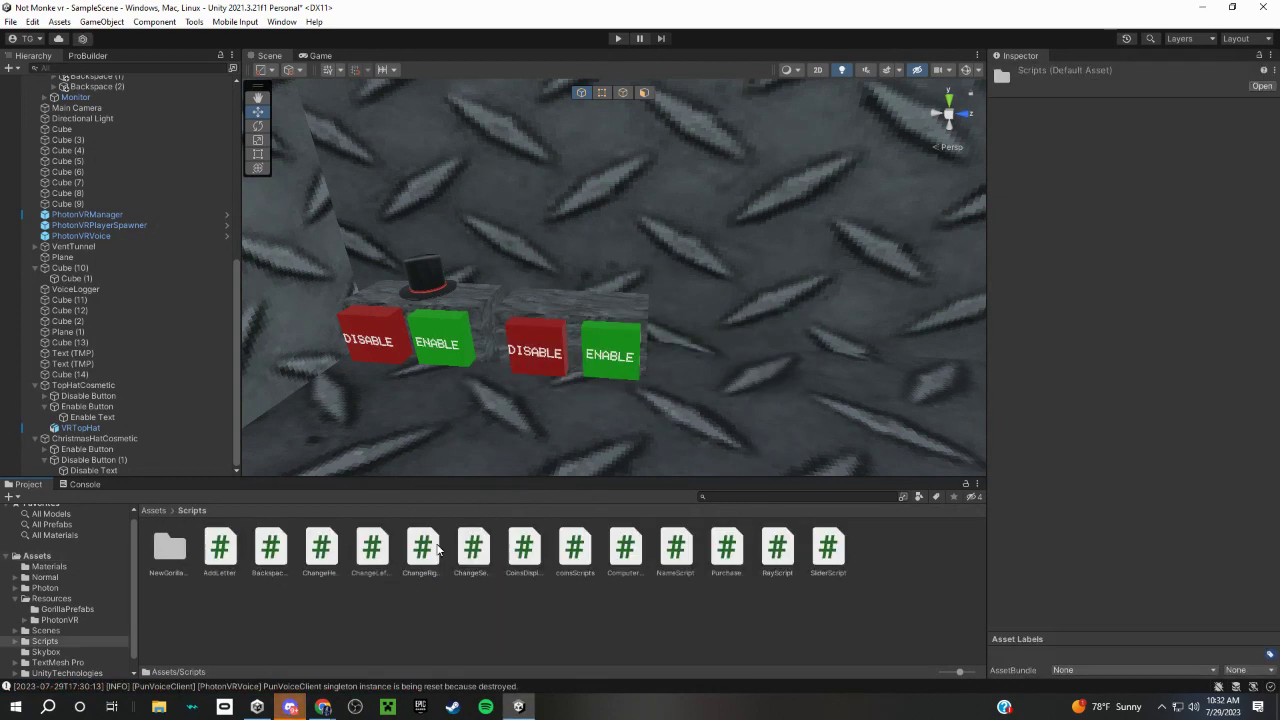
{"action": "left_click", "coordinate": [336, 550]}
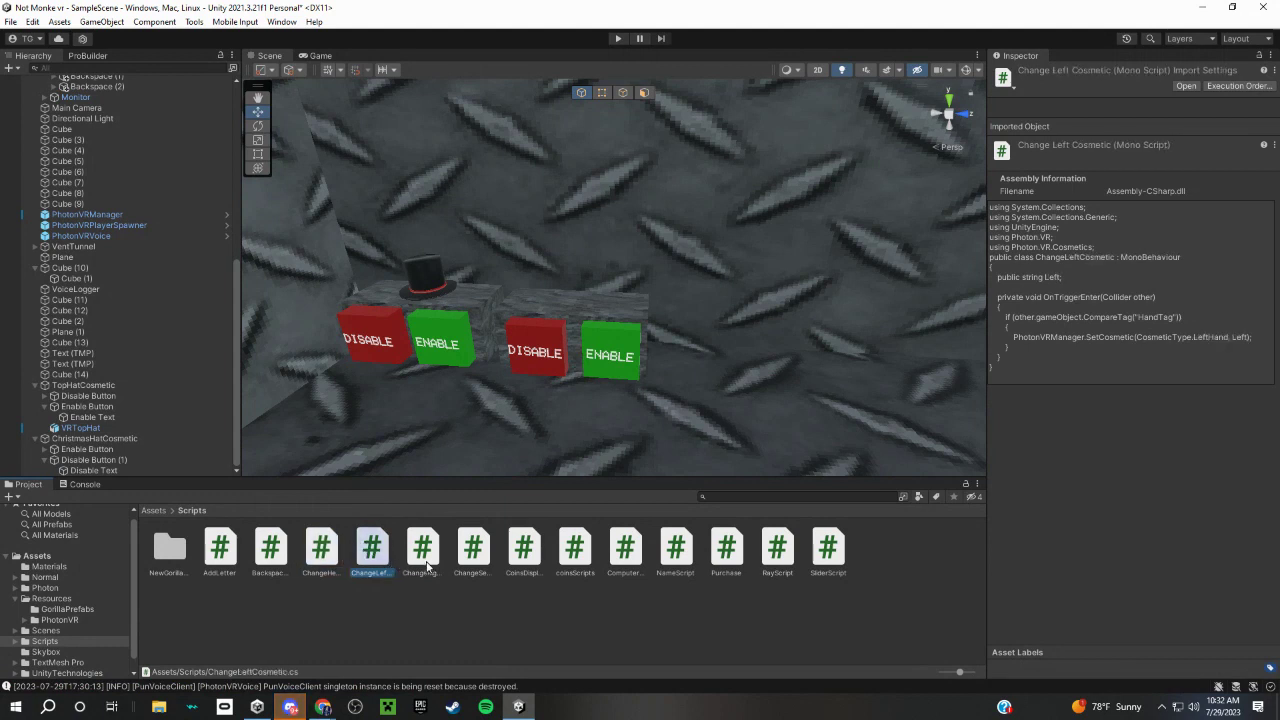
{"action": "left_click", "coordinate": [424, 567]}
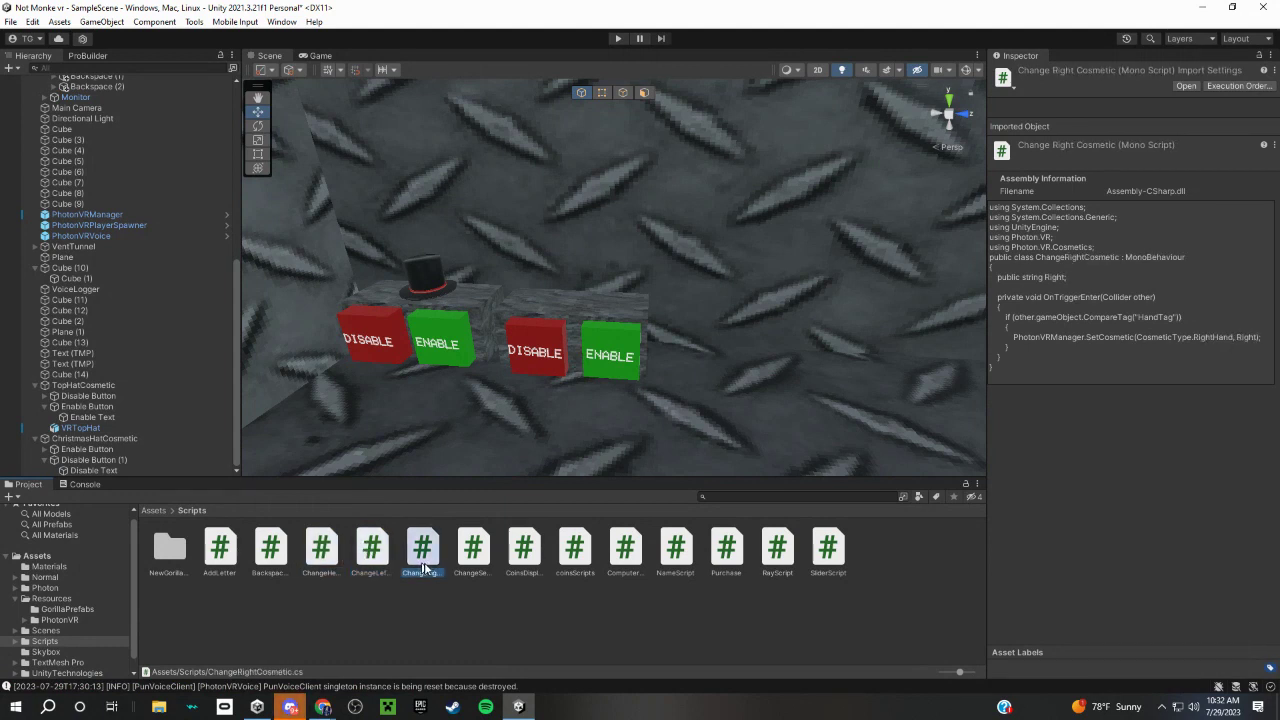
{"action": "left_click", "coordinate": [477, 574]}
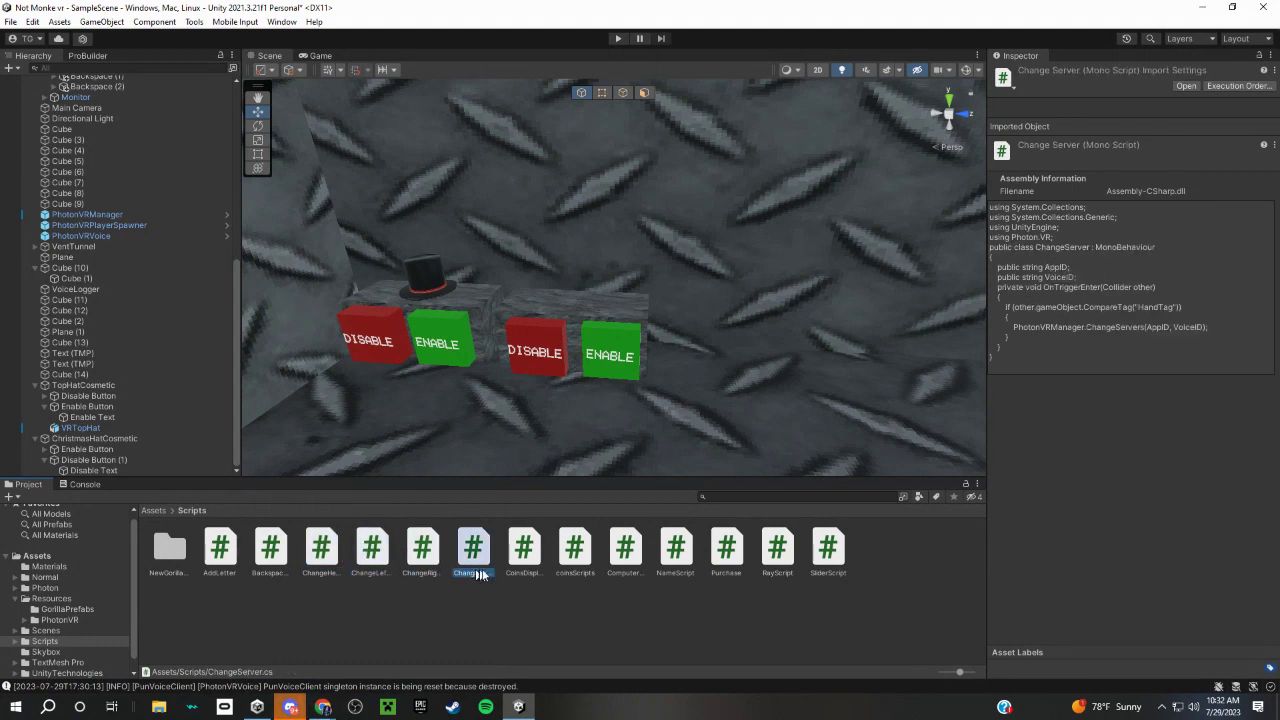
{"action": "left_click", "coordinate": [538, 574]}
{"action": "left_click", "coordinate": [497, 561]}
{"action": "left_click", "coordinate": [425, 557]}
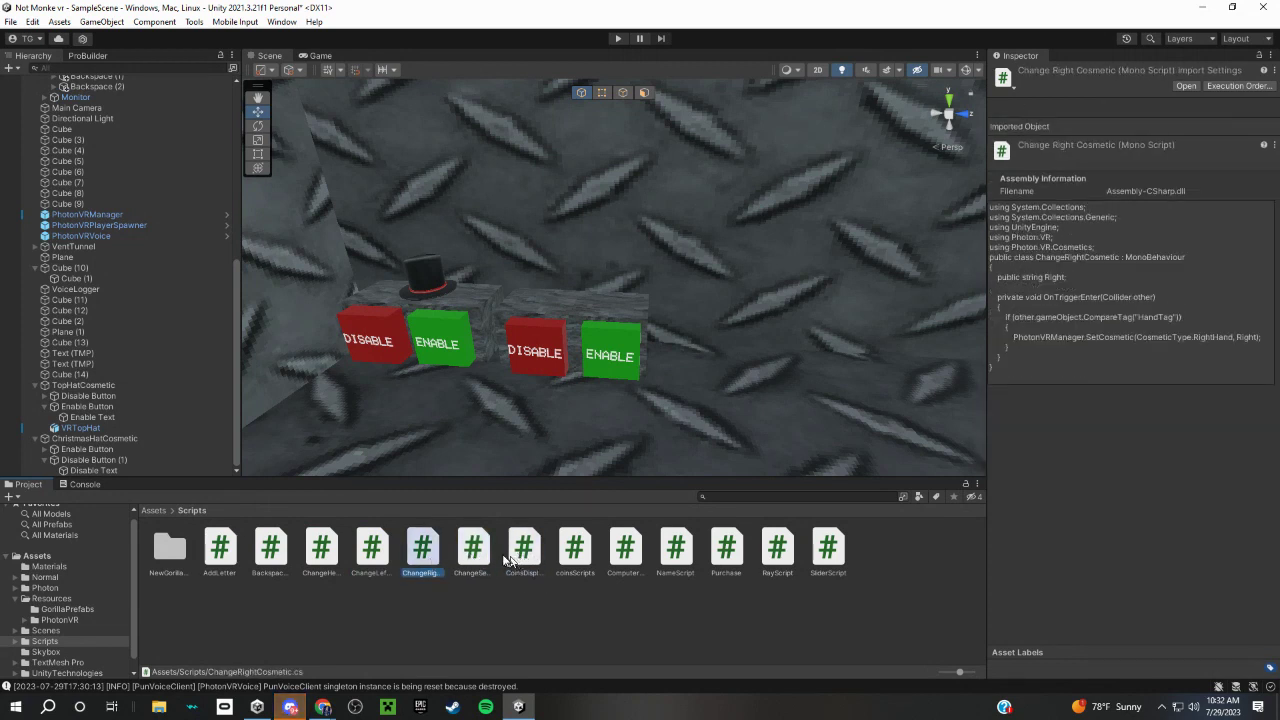
{"action": "left_click", "coordinate": [474, 555]}
{"action": "left_click", "coordinate": [575, 552]}
{"action": "left_click", "coordinate": [678, 560]}
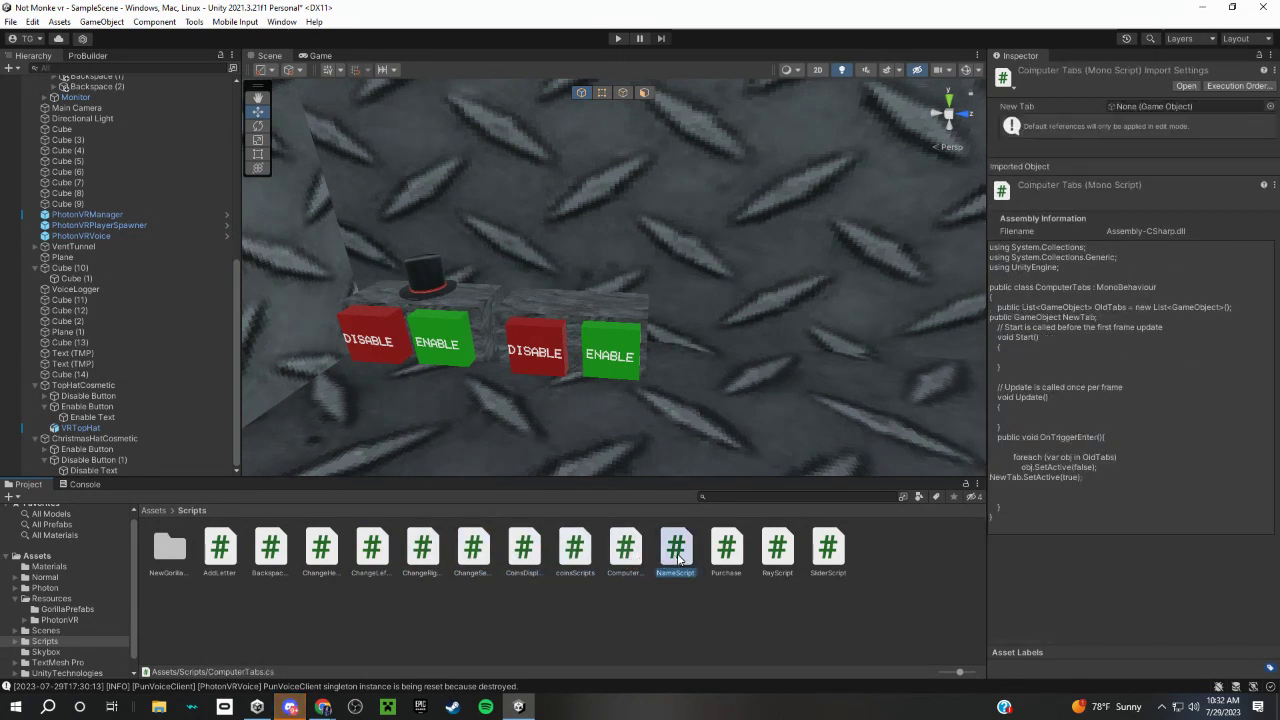
{"action": "left_click", "coordinate": [714, 552]}
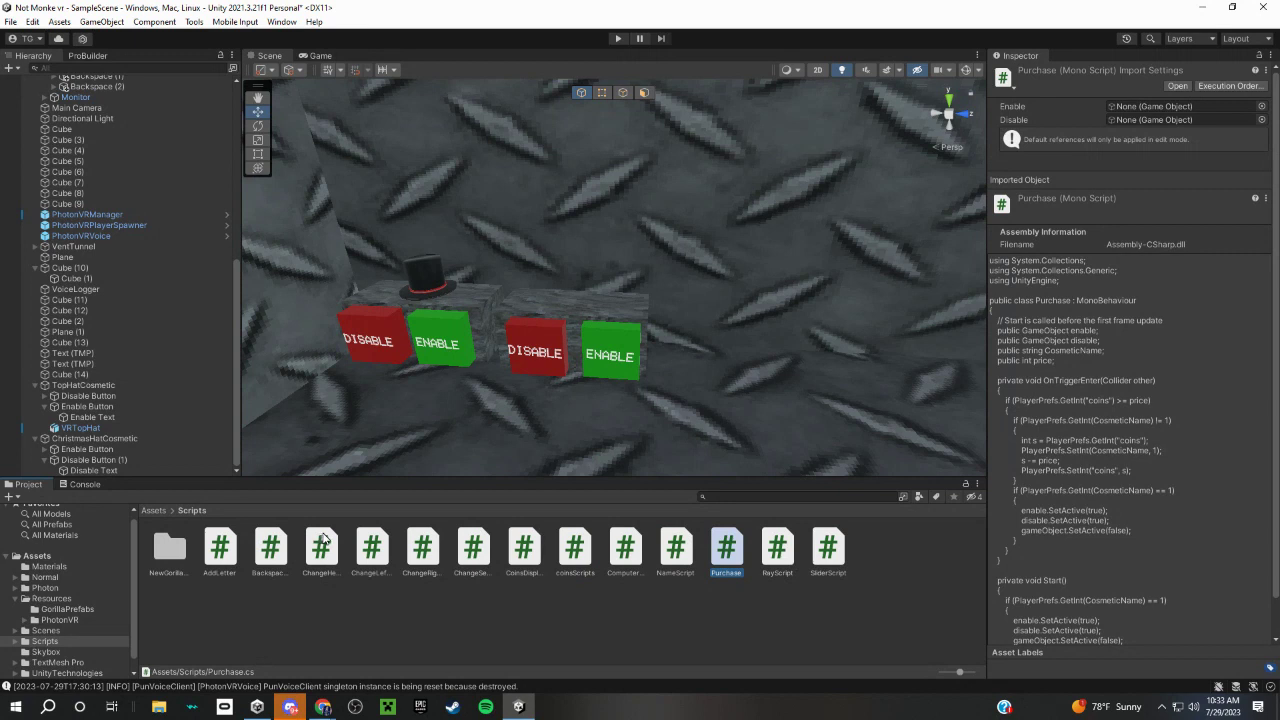
- Deselect the Purchase script and select the Christmas hat's ENABLE cube in the scene
{"action": "scroll", "coordinate": [876, 463], "scroll_direction": "up", "scroll_amount": 3}
{"action": "scroll", "coordinate": [778, 357], "scroll_direction": "up", "scroll_amount": 3}
{"action": "scroll", "coordinate": [778, 357], "scroll_direction": "down", "scroll_amount": 3}
{"action": "scroll", "coordinate": [643, 423], "scroll_direction": "up", "scroll_amount": 2}
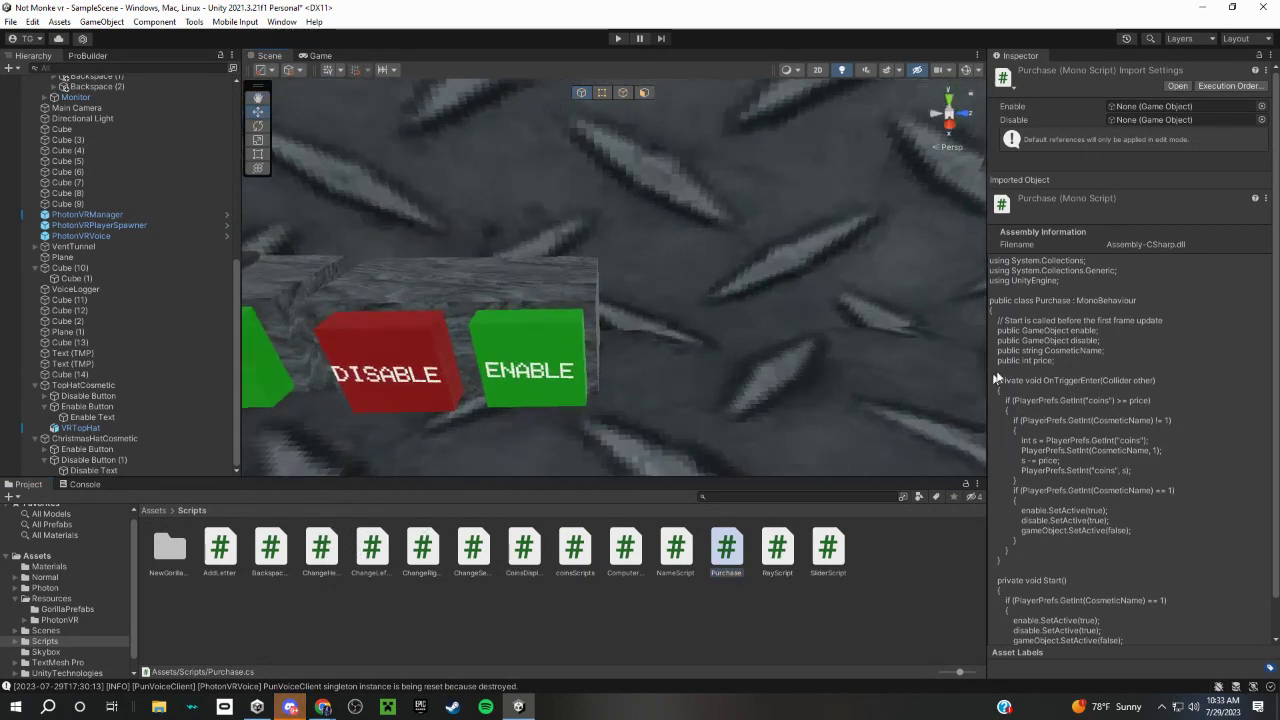
{"action": "left_click", "coordinate": [883, 567]}
{"action": "scroll", "coordinate": [717, 363], "scroll_direction": "down", "scroll_amount": 3}
{"action": "left_click", "coordinate": [743, 343]}
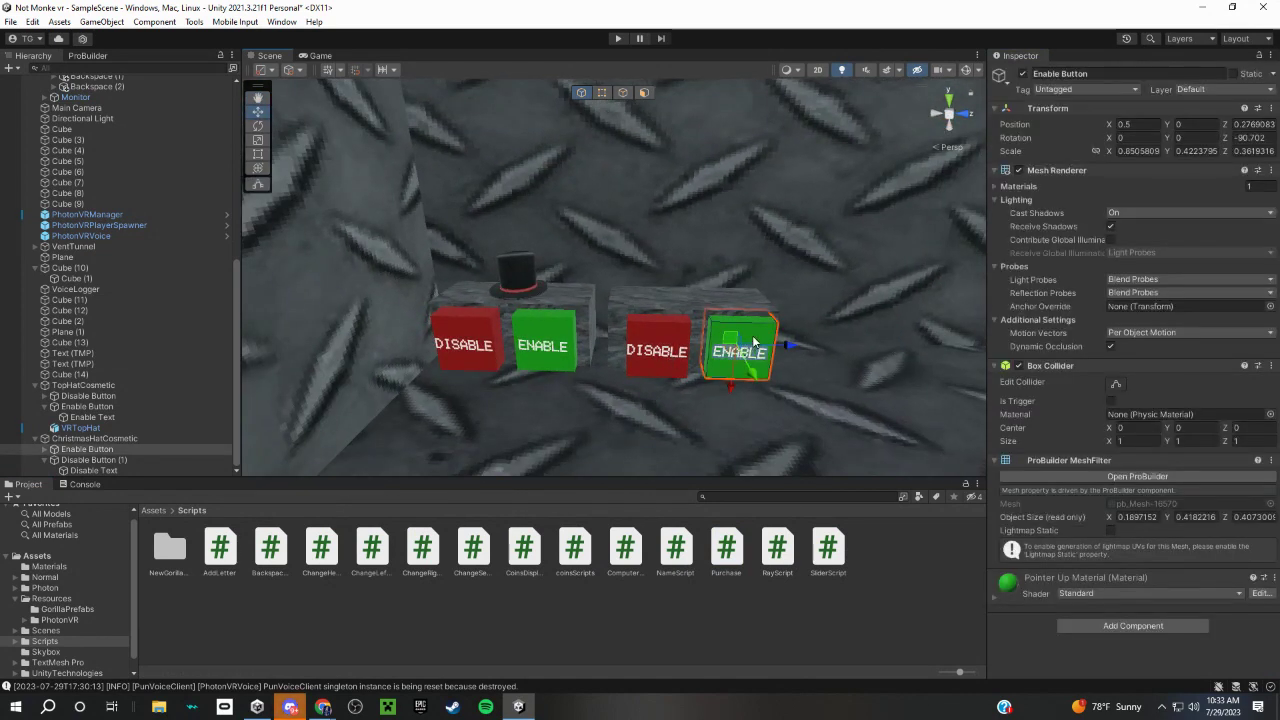
- Narrow the scene selection down to just the Christmas hat's ENABLE cube
{"action": "left_click", "coordinate": [670, 321], "text": "shift"}
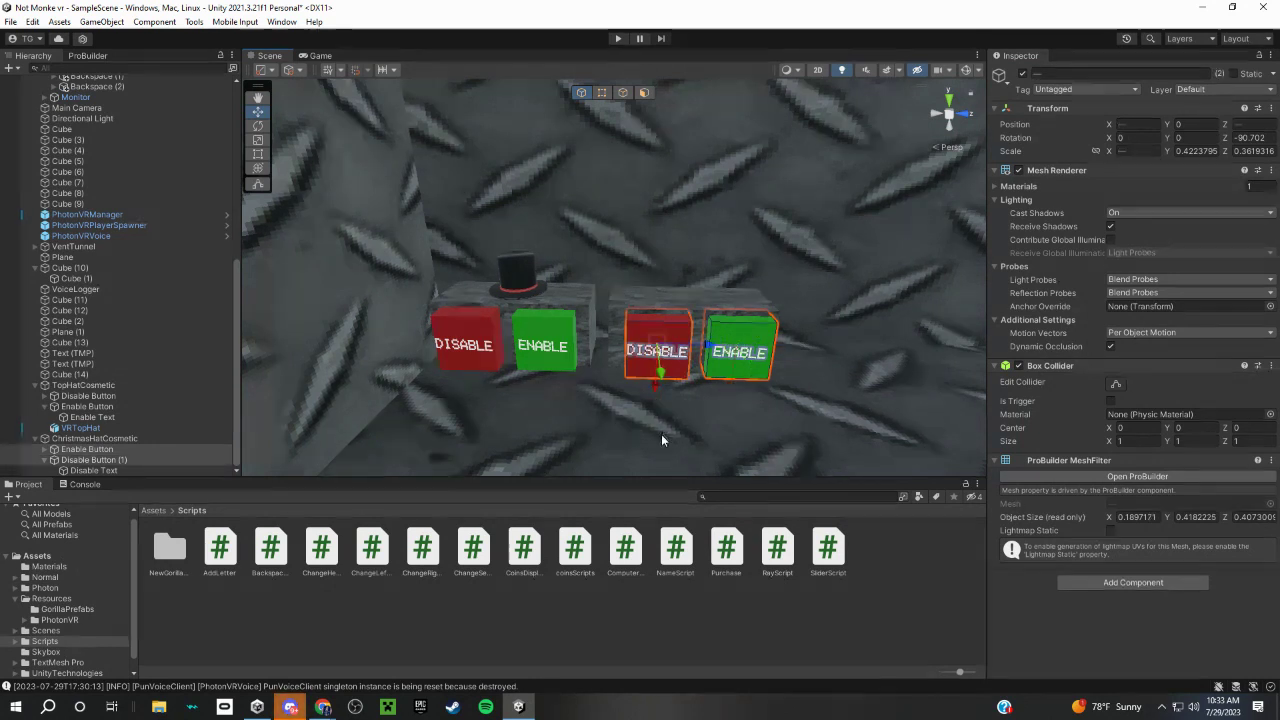
{"action": "scroll", "coordinate": [713, 408], "scroll_direction": "up", "scroll_amount": 3}
{"action": "left_click", "coordinate": [689, 348]}
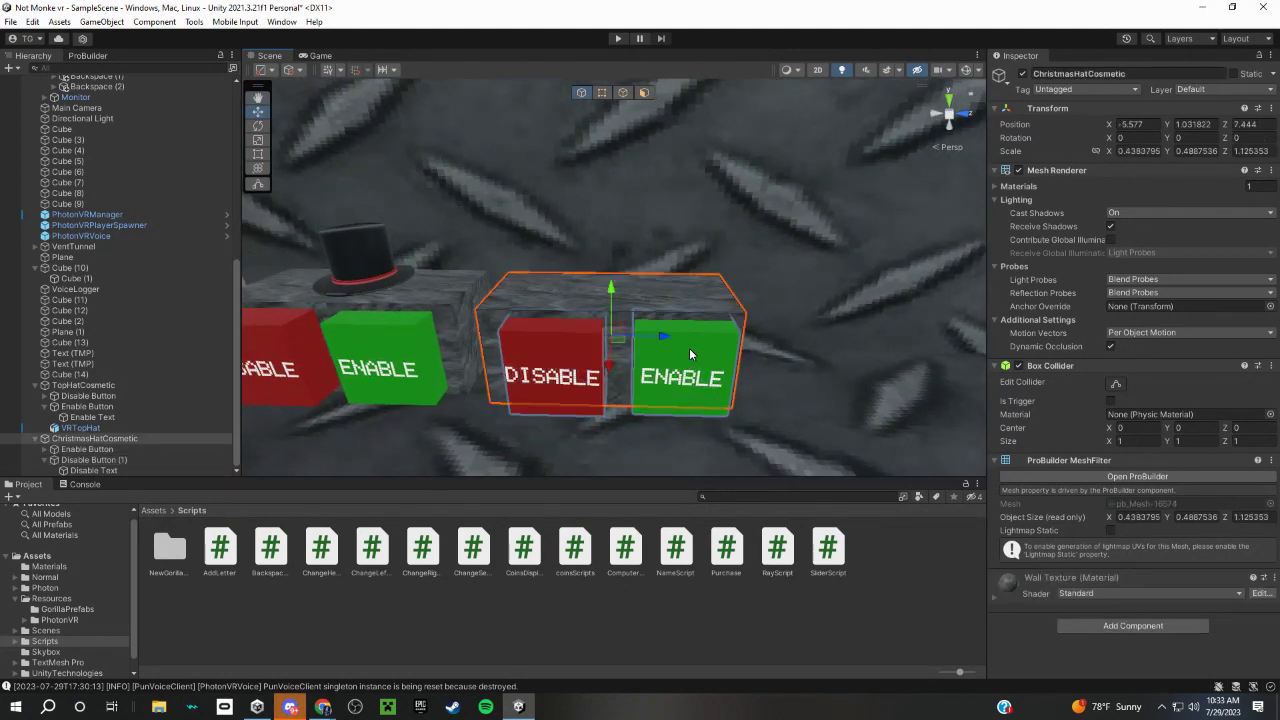
{"action": "left_click", "coordinate": [689, 348]}
{"action": "left_click", "coordinate": [689, 348]}
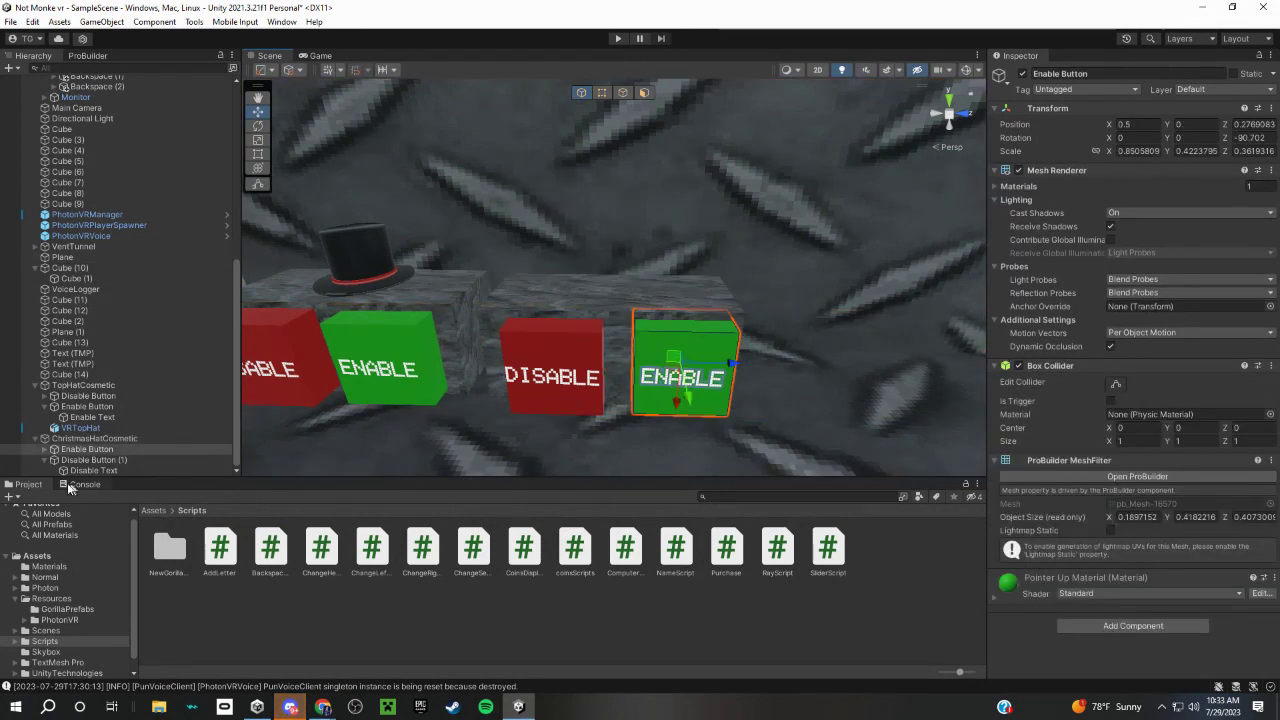
- Select Enable Button under ChristmasHatCosmetic and expand it to show Enable Text
{"action": "right_click", "coordinate": [46, 438]}
{"action": "left_click", "coordinate": [52, 448]}
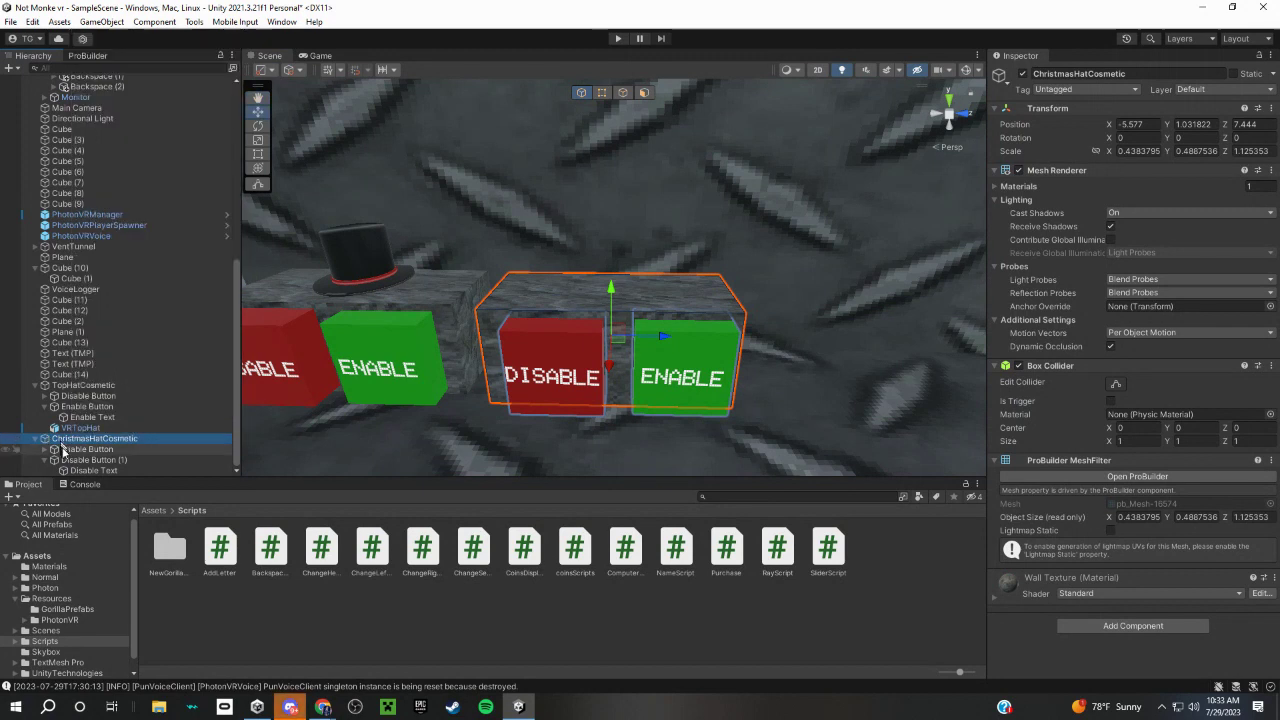
{"action": "left_click", "coordinate": [46, 450]}
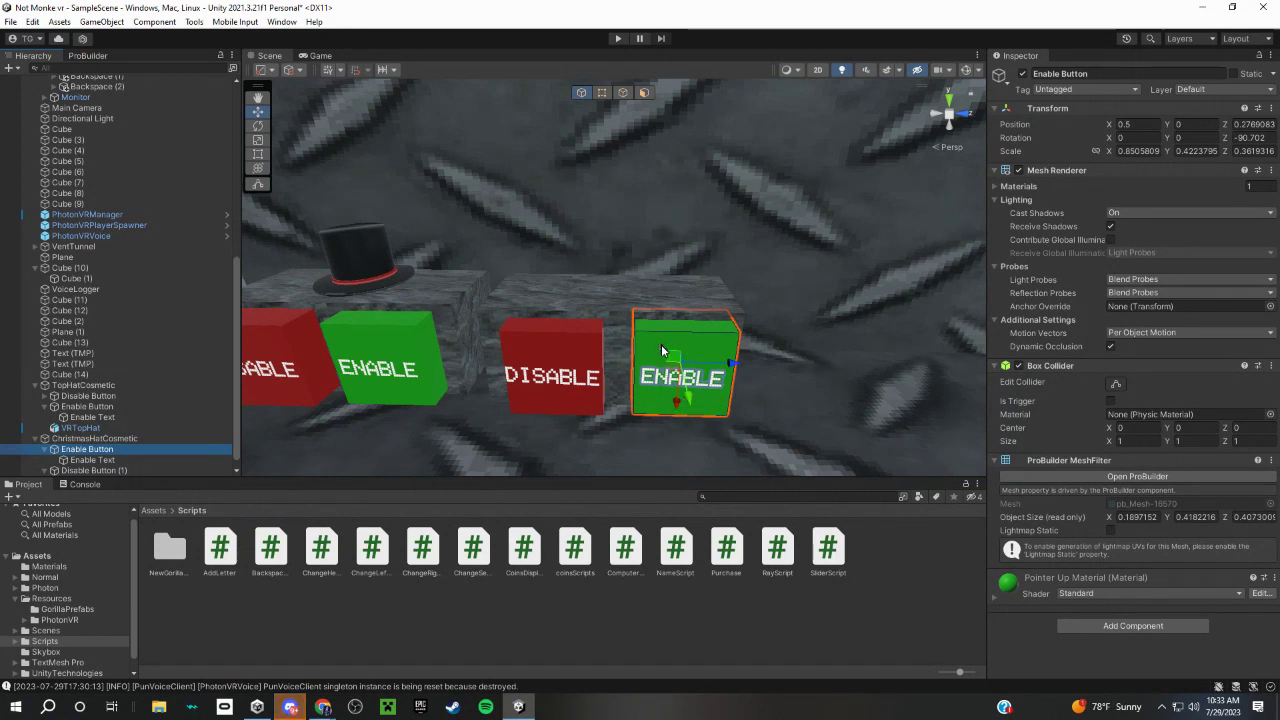
- Add the ChangeHeadCosmetic script to the Enable Button and the Disable Button (1)
{"action": "middle_click_drag", "start_coordinate": [661, 350], "coordinate": [657, 347]}
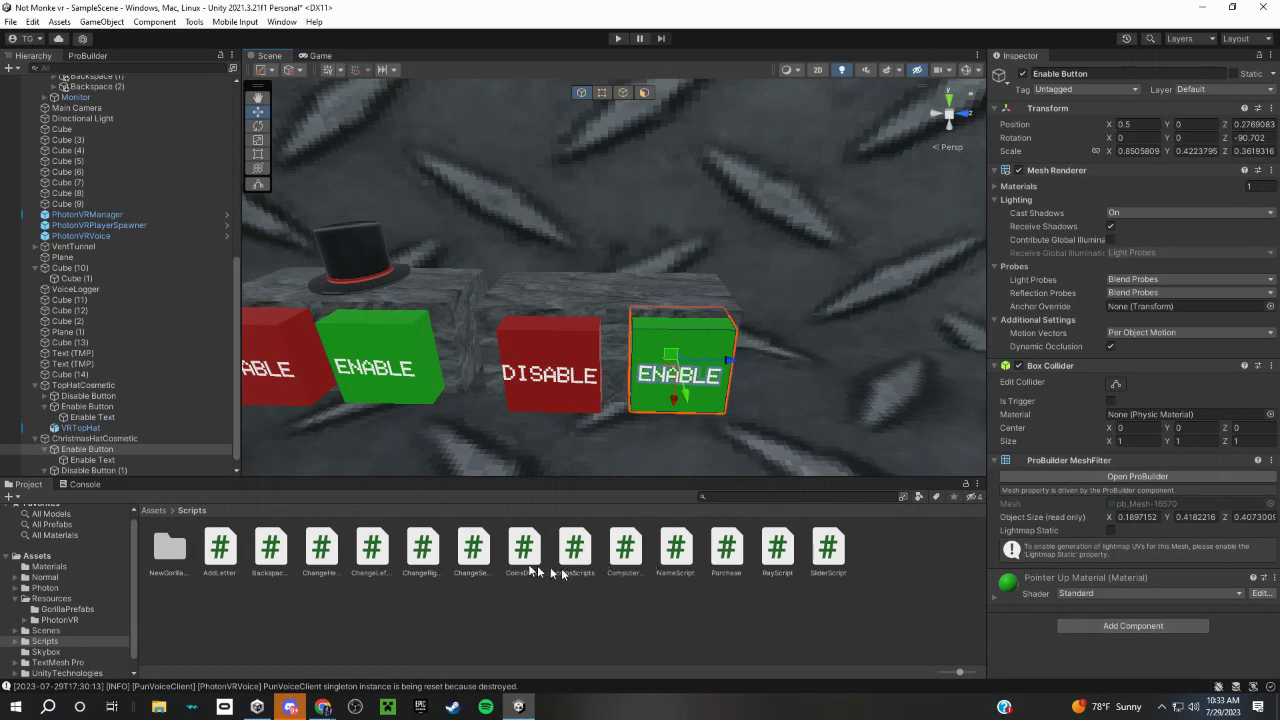
{"action": "left_click_drag", "start_coordinate": [321, 548], "coordinate": [1098, 637]}
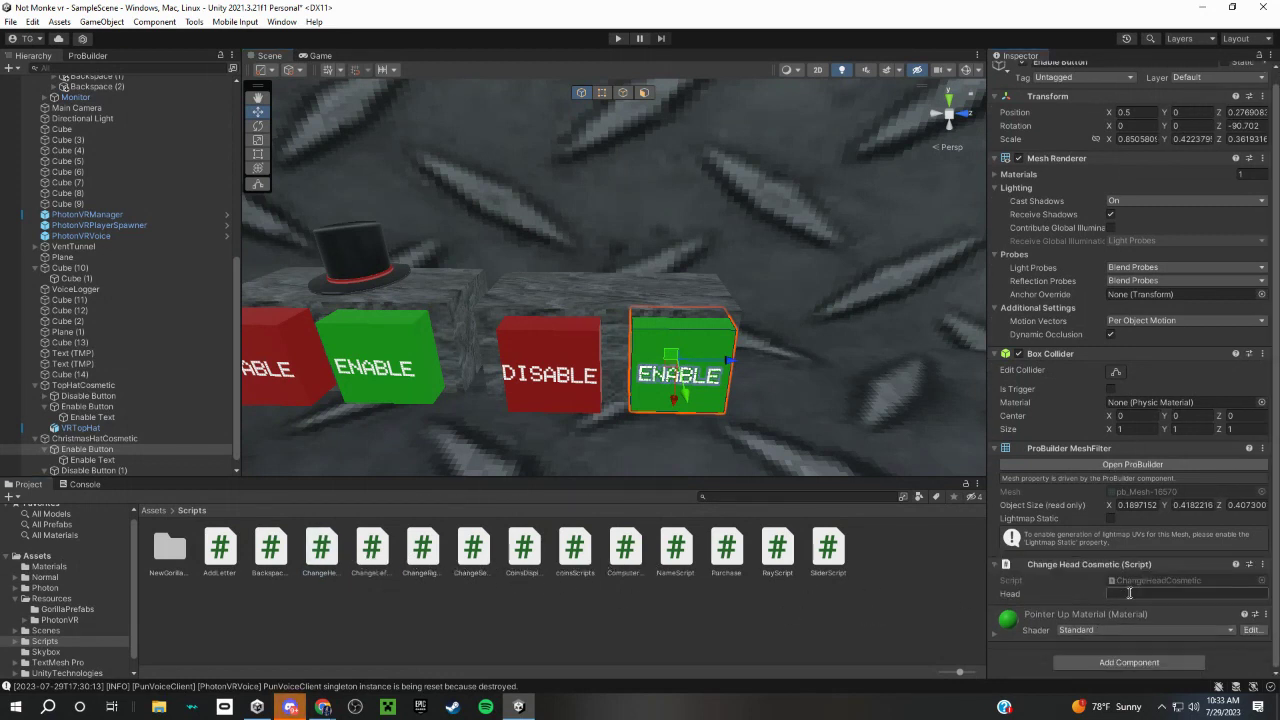
{"action": "left_click", "coordinate": [553, 347]}
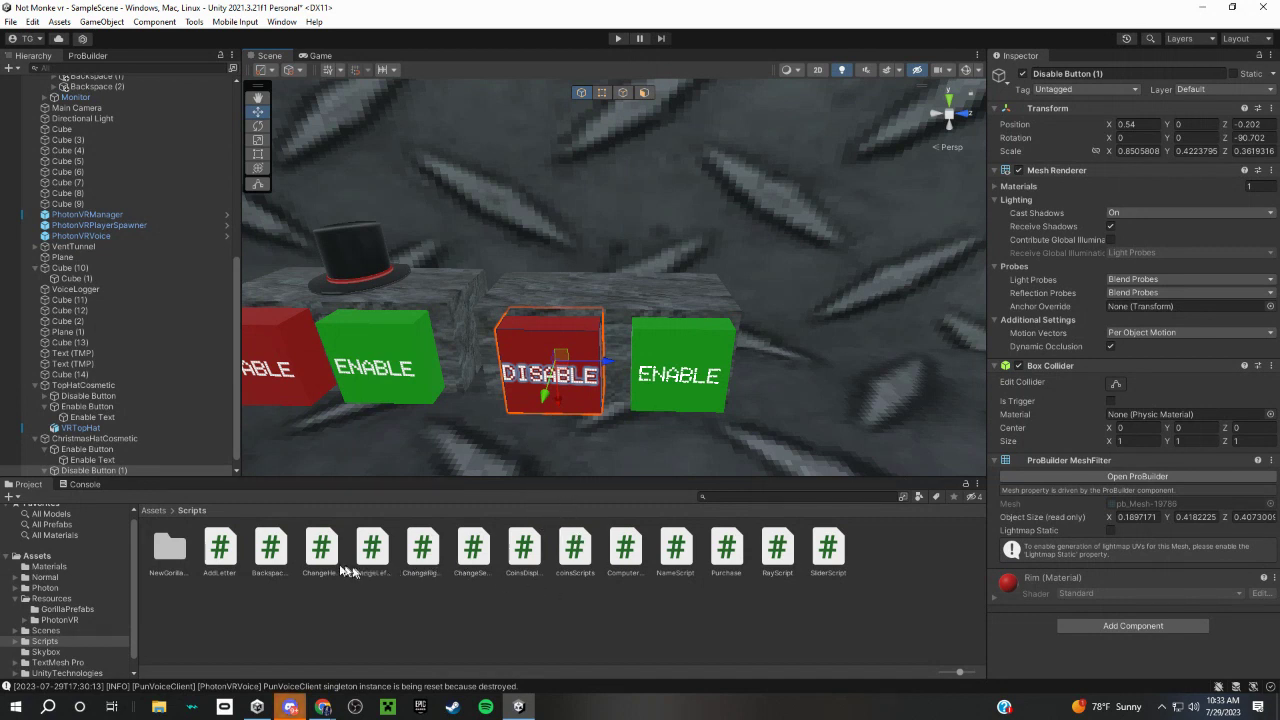
{"action": "mouse_move", "coordinate": [437, 492]}
{"action": "left_mouse_down"}
{"action": "mouse_move", "coordinate": [1085, 627]}
{"action": "mouse_move", "coordinate": [1110, 649]}
{"action": "left_mouse_up"}
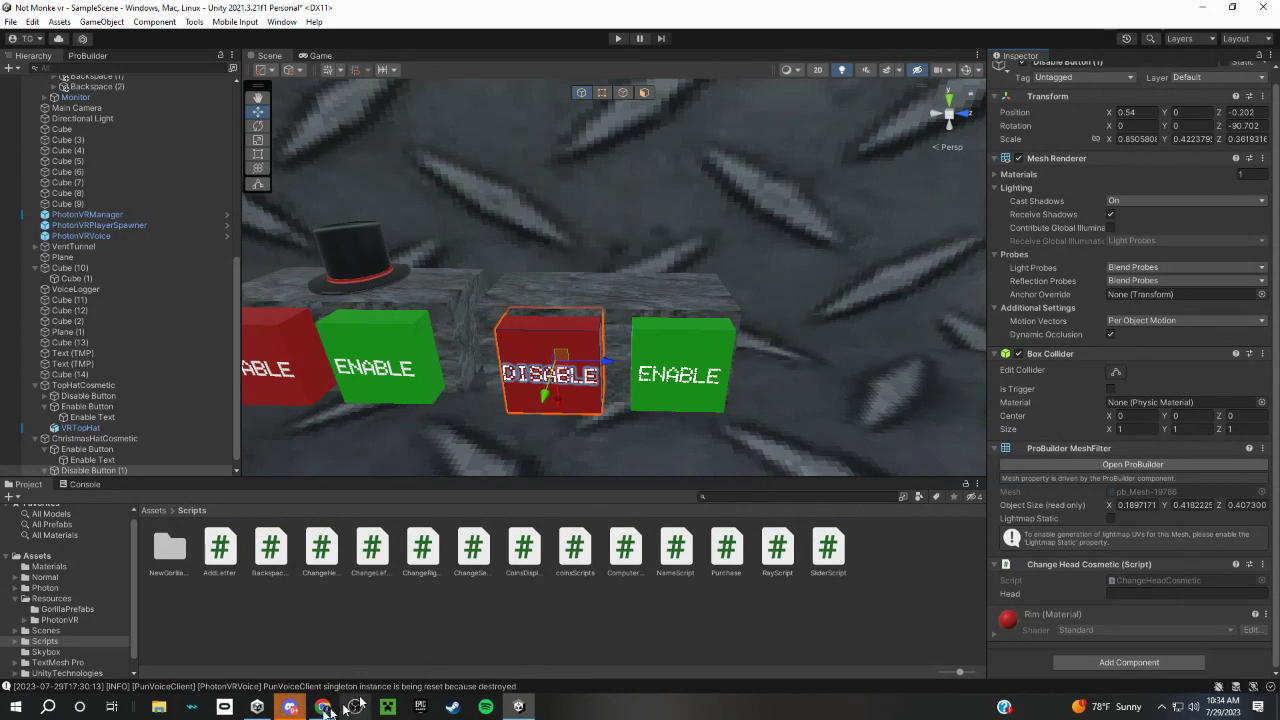
- Briefly check Discord, then orbit the Unity scene view back to the DISABLE and ENABLE buttons
{"action": "left_click", "coordinate": [290, 706]}
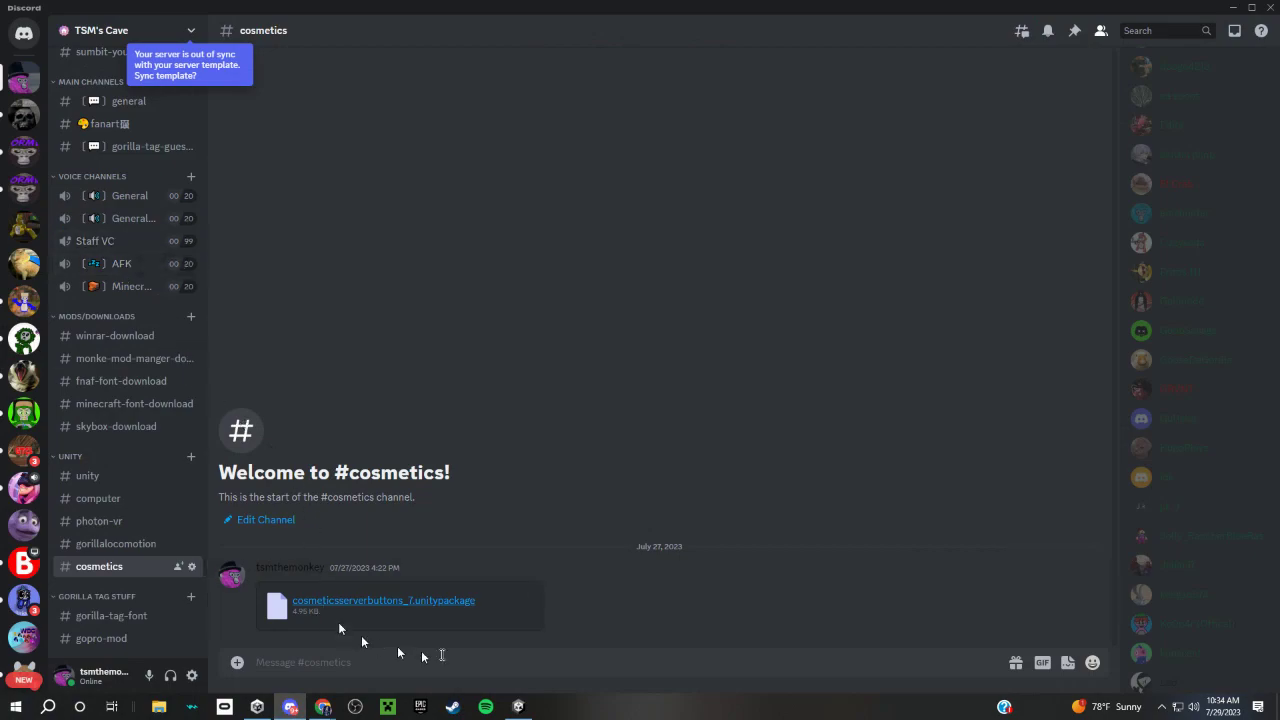
{"action": "left_click", "coordinate": [518, 707]}
{"action": "left_click", "coordinate": [591, 634]}
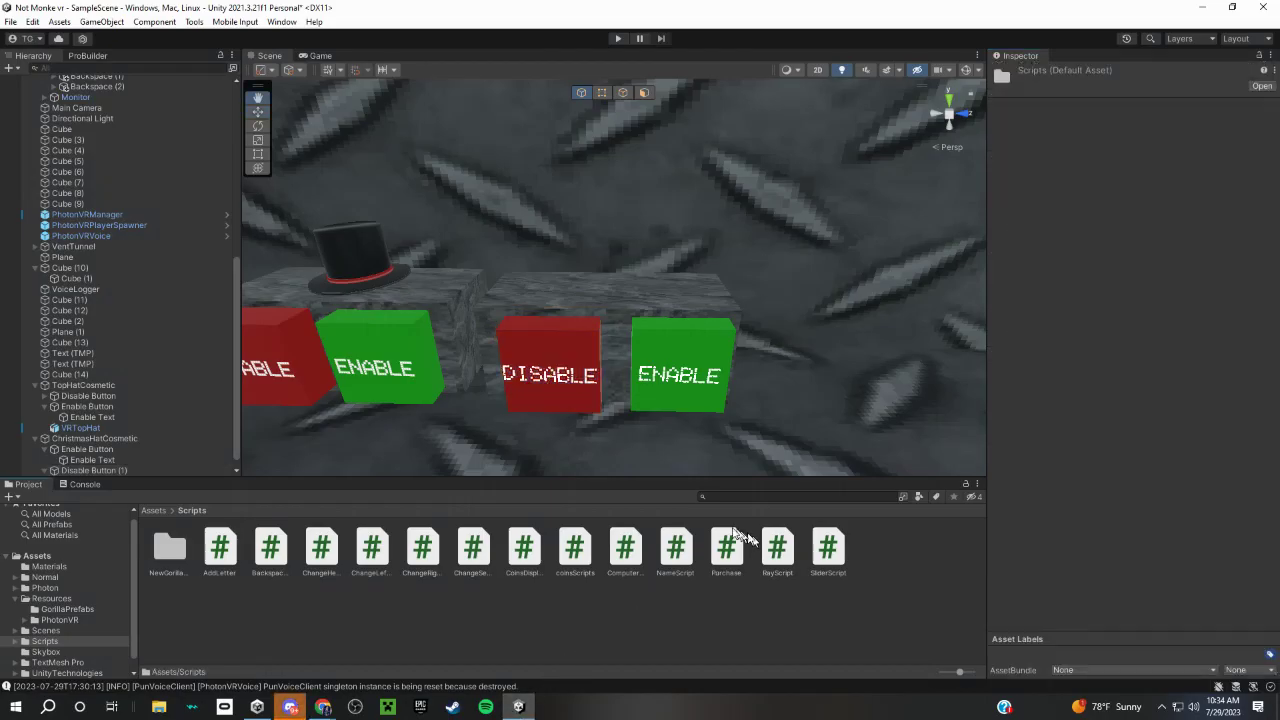
{"action": "right_click_drag", "start_coordinate": [657, 430], "coordinate": [546, 338]}
{"action": "left_click", "coordinate": [640, 333]}
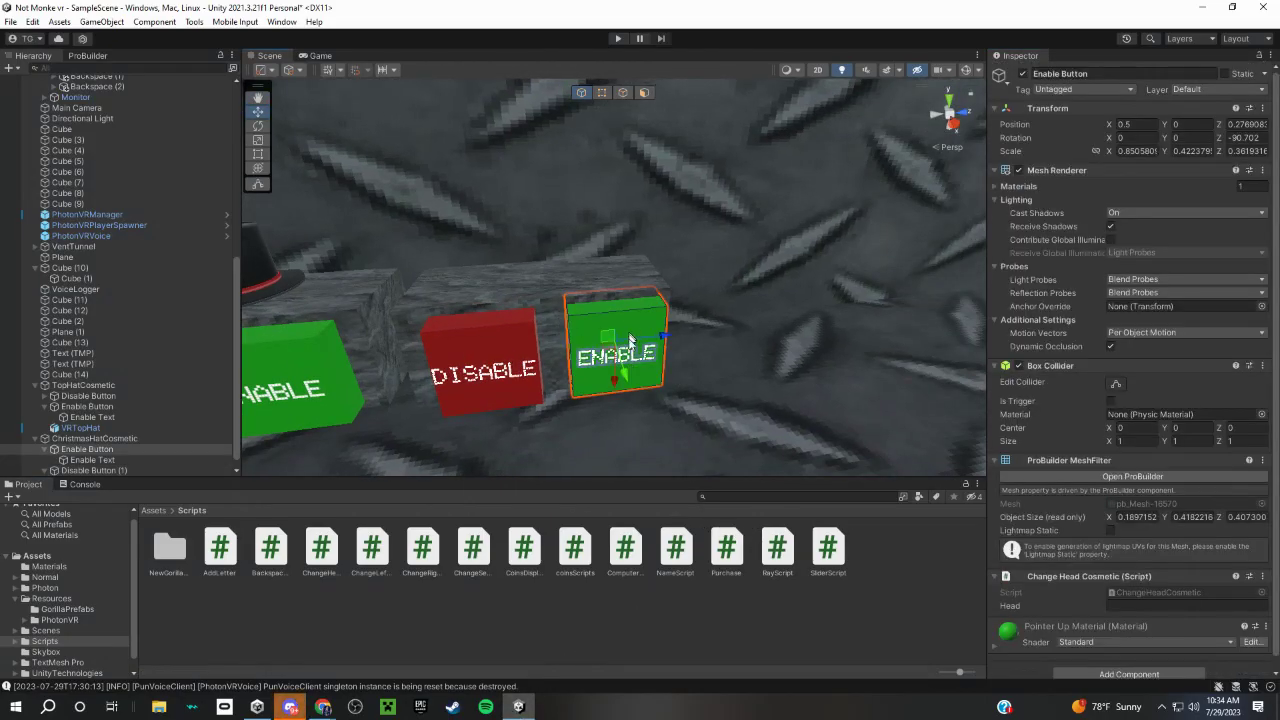
{"action": "mouse_move", "coordinate": [640, 333]}
{"action": "right_mouse_down"}
{"action": "mouse_move", "coordinate": [740, 340]}
{"action": "mouse_move", "coordinate": [663, 340]}
{"action": "right_mouse_up"}
{"action": "left_click", "coordinate": [663, 340]}
{"action": "mouse_move", "coordinate": [480, 306]}
{"action": "right_mouse_down"}
{"action": "mouse_move", "coordinate": [722, 345]}
{"action": "mouse_move", "coordinate": [472, 620]}
{"action": "right_mouse_up"}
- In Chrome, open a fresh tab and close the SideQuest tab
{"action": "mouse_move", "coordinate": [322, 707]}
{"action": "left_click", "coordinate": [301, 667]}
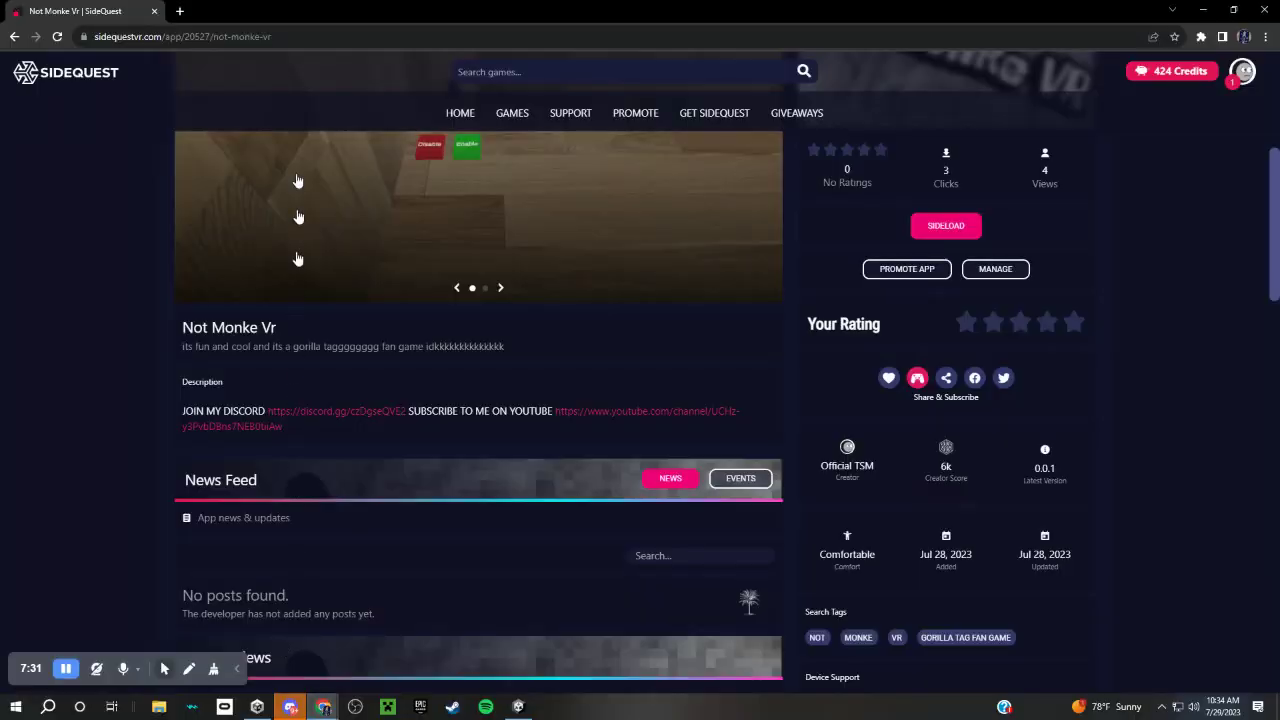
{"action": "left_click", "coordinate": [185, 11]}
{"action": "left_click", "coordinate": [154, 11]}
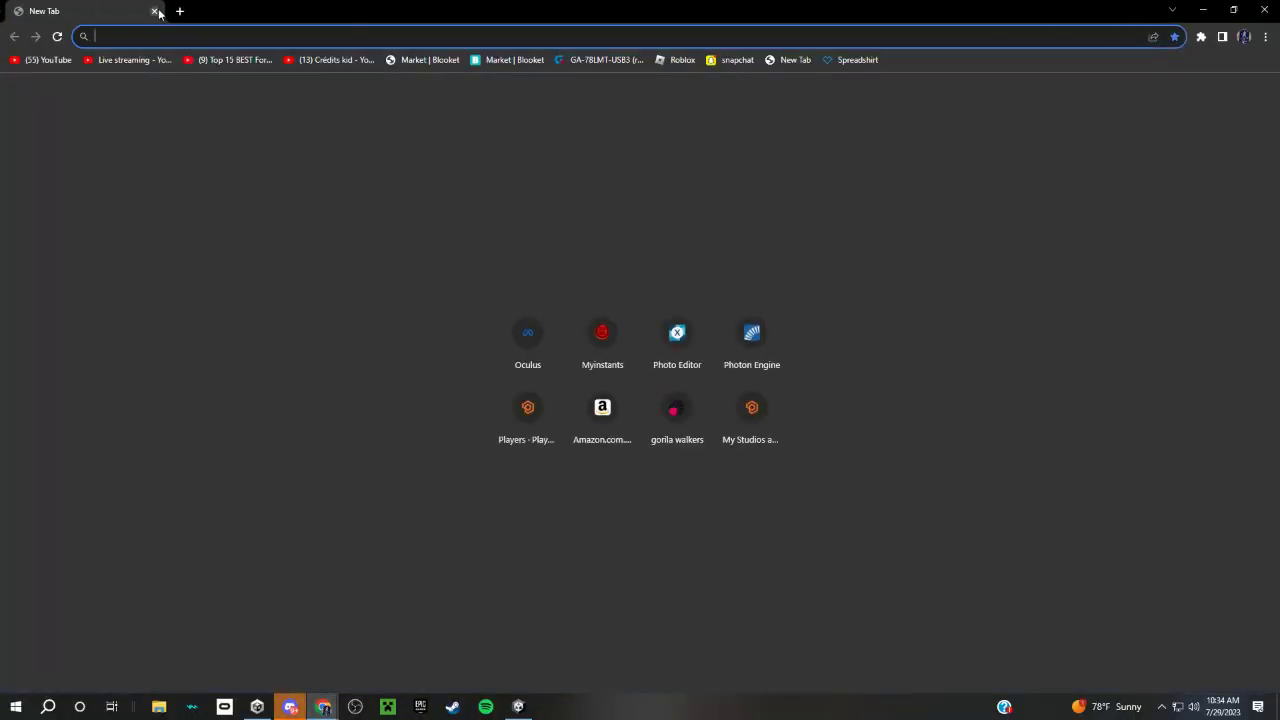
- Search the web for 'sketch', then refine the query to 'sketchfab'
{"action": "type", "text": "scke"}
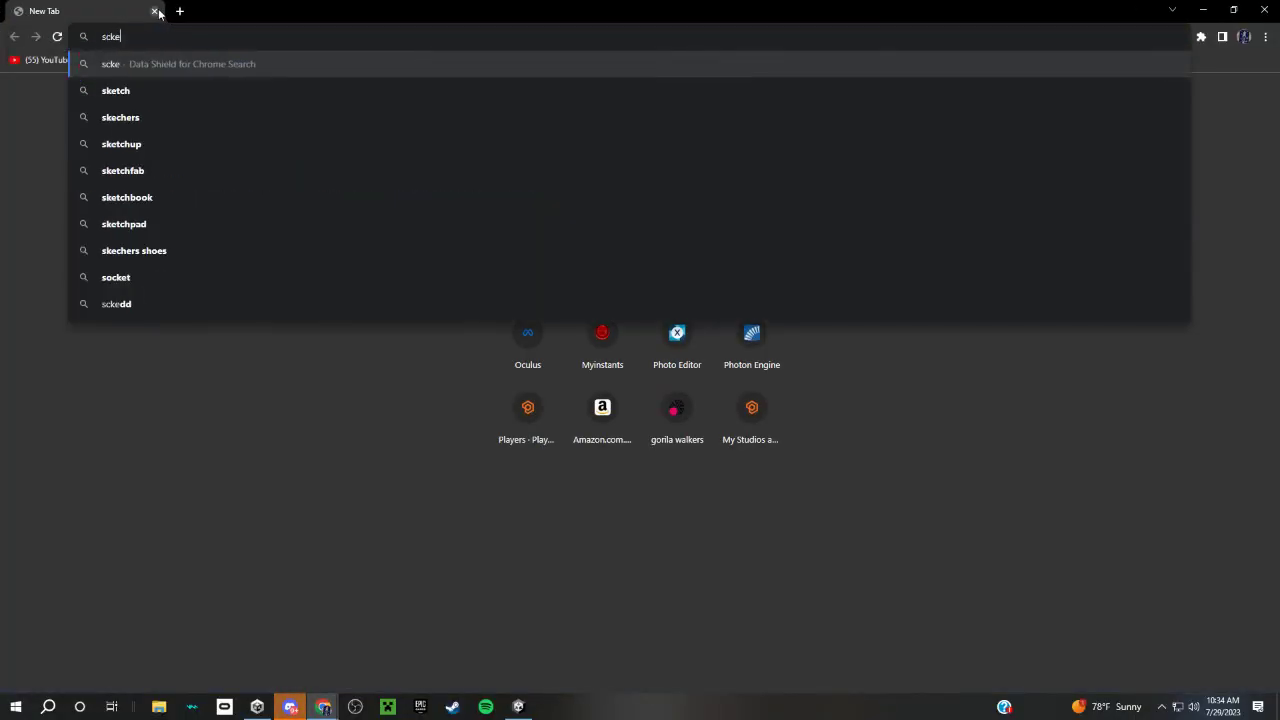
{"action": "key", "text": "BackSpace"}
{"action": "key", "text": "BackSpace"}
{"action": "type", "text": "hec"}
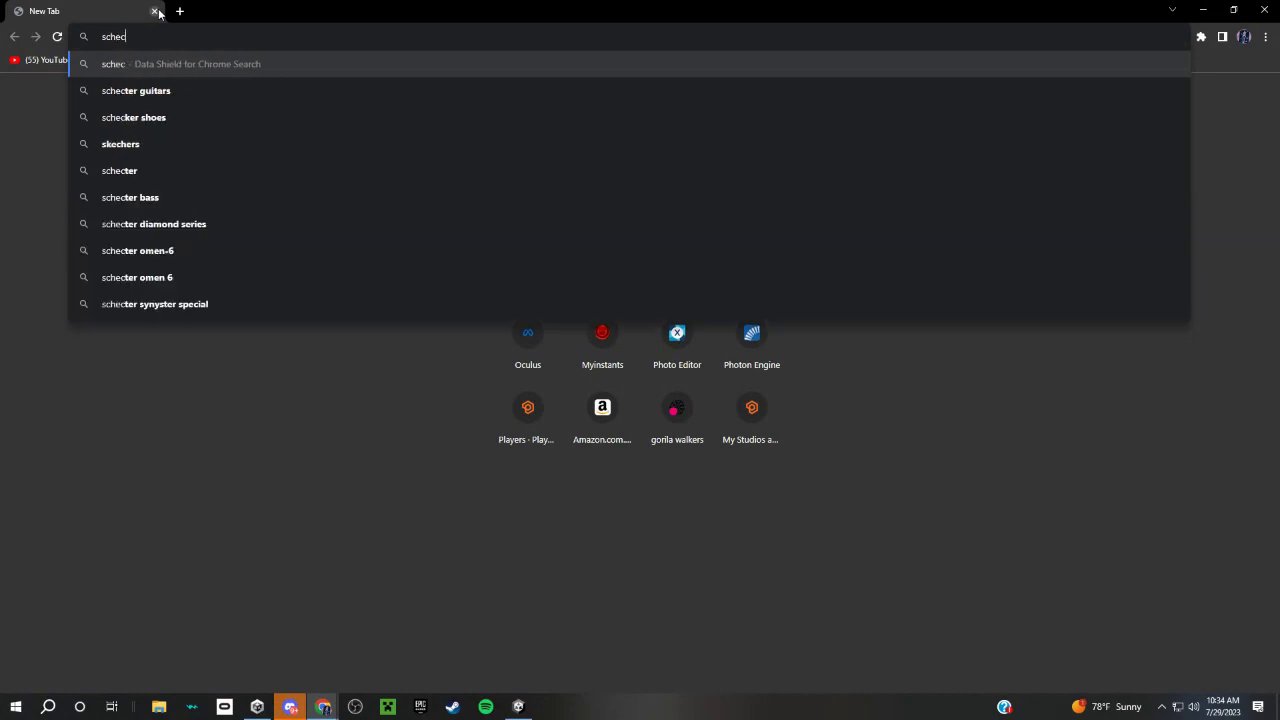
{"action": "key", "text": "BackSpace"}
{"action": "key", "text": "BackSpace"}
{"action": "type", "text": "etch"}
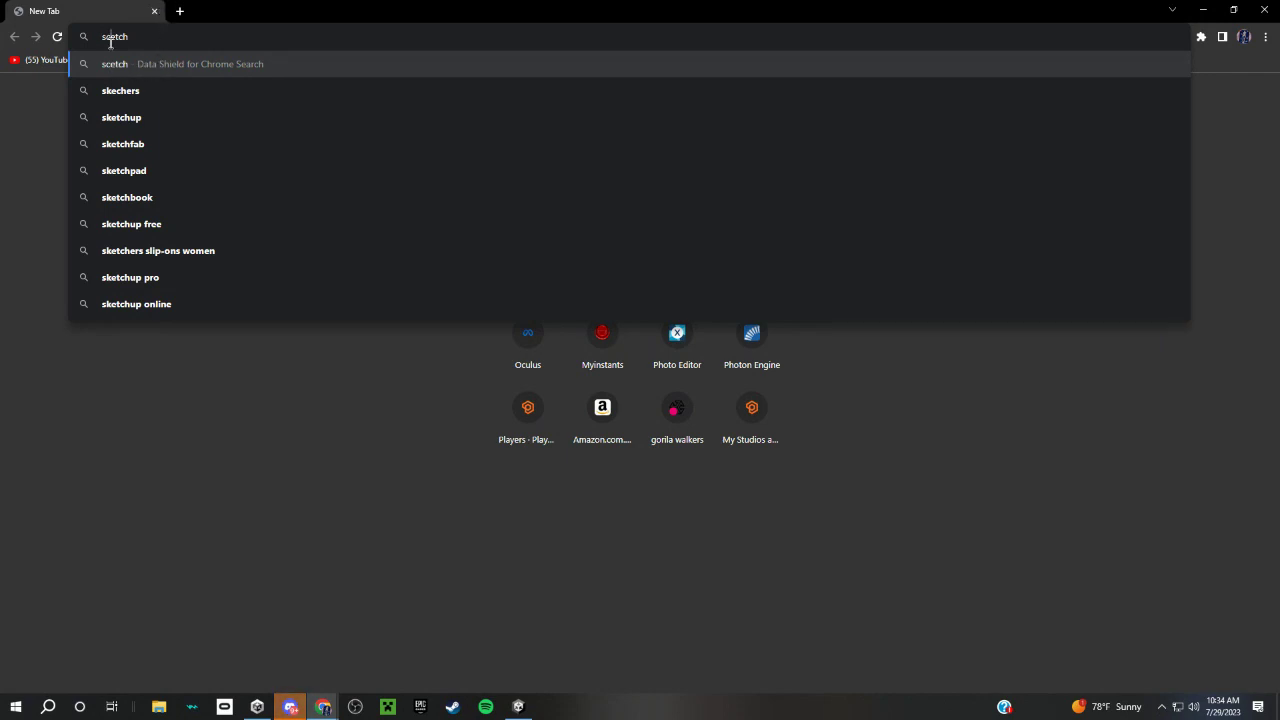
{"action": "key", "text": "Return"}
{"action": "left_click", "coordinate": [207, 82]}
{"action": "type", "text": "a"}
{"action": "key", "text": "BackSpace"}
{"action": "type", "text": "fab"}
{"action": "key", "text": "Return"}
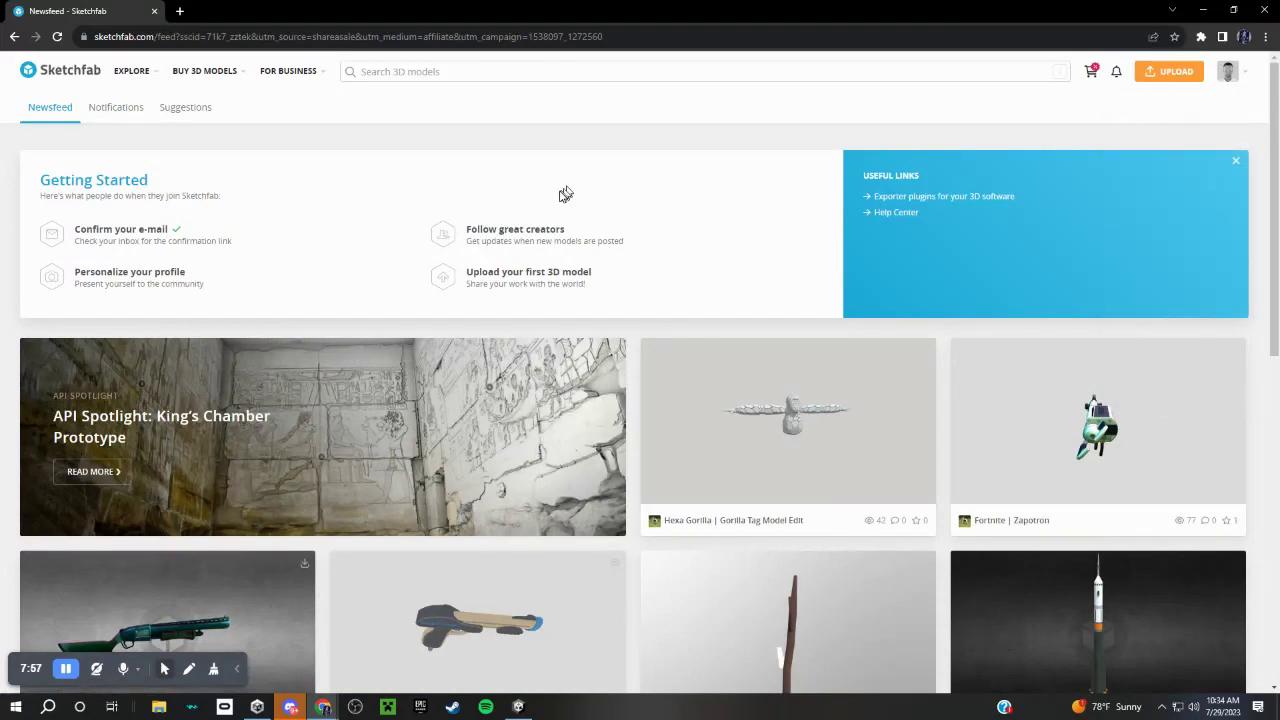
{"action": "scroll", "coordinate": [566, 195], "scroll_direction": "down", "scroll_amount": 2}
{"action": "scroll", "coordinate": [560, 254], "scroll_direction": "down", "scroll_amount": 2}
{"action": "scroll", "coordinate": [560, 240], "scroll_direction": "down", "scroll_amount": 1}
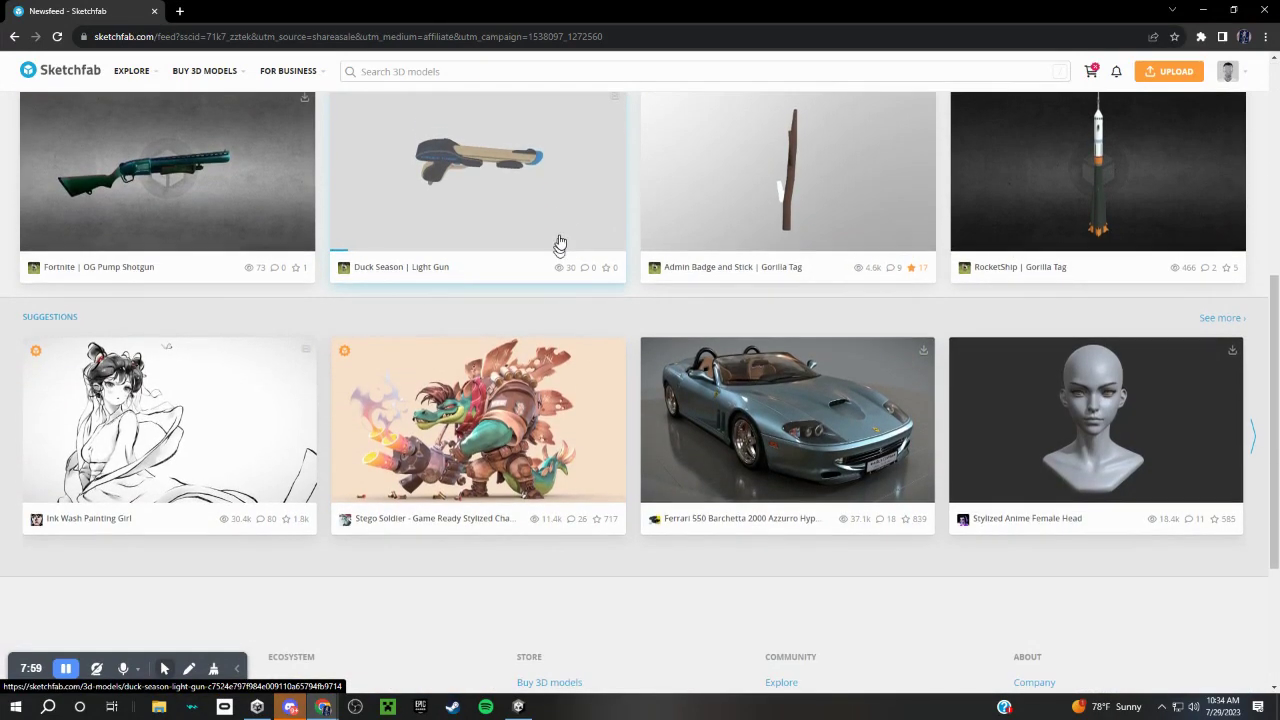
{"action": "scroll", "coordinate": [585, 212], "scroll_direction": "up", "scroll_amount": 2}
{"action": "scroll", "coordinate": [606, 245], "scroll_direction": "down", "scroll_amount": 1}
{"action": "scroll", "coordinate": [590, 230], "scroll_direction": "up", "scroll_amount": 4}
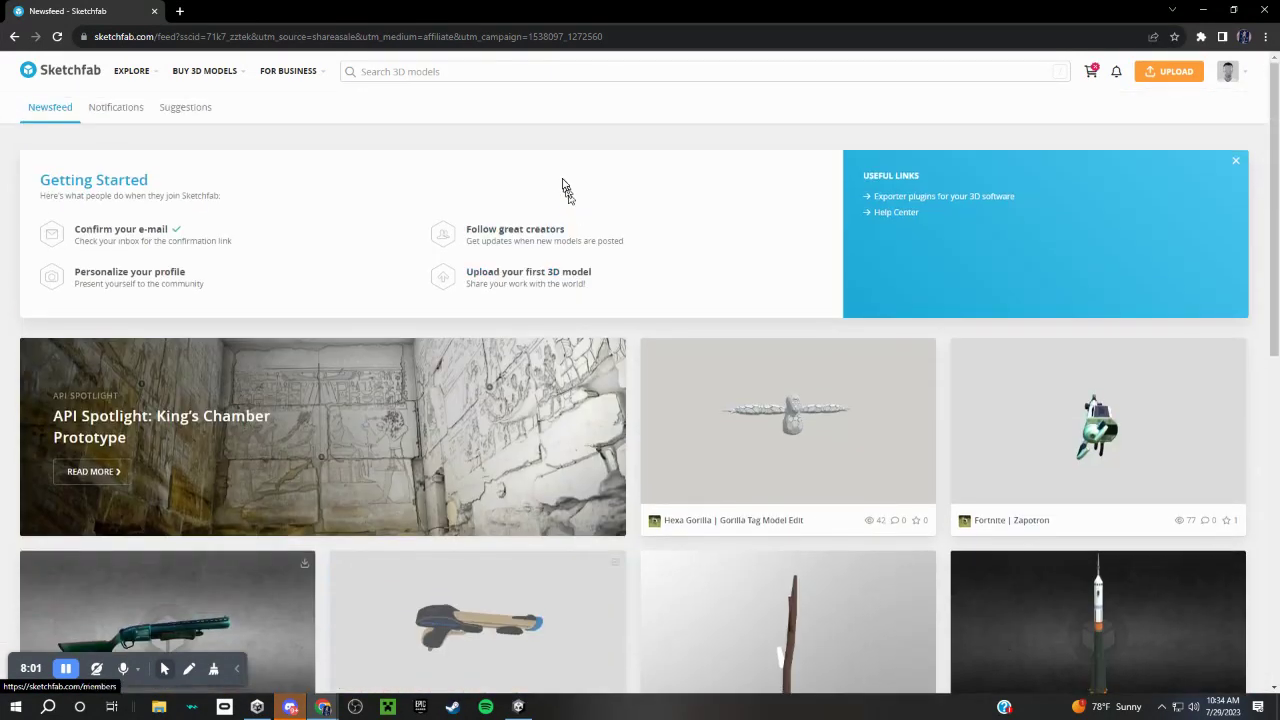
{"action": "scroll", "coordinate": [500, 320], "scroll_direction": "down", "scroll_amount": 6}
{"action": "scroll", "coordinate": [733, 358], "scroll_direction": "up", "scroll_amount": 1}
{"action": "scroll", "coordinate": [733, 358], "scroll_direction": "up", "scroll_amount": 3}
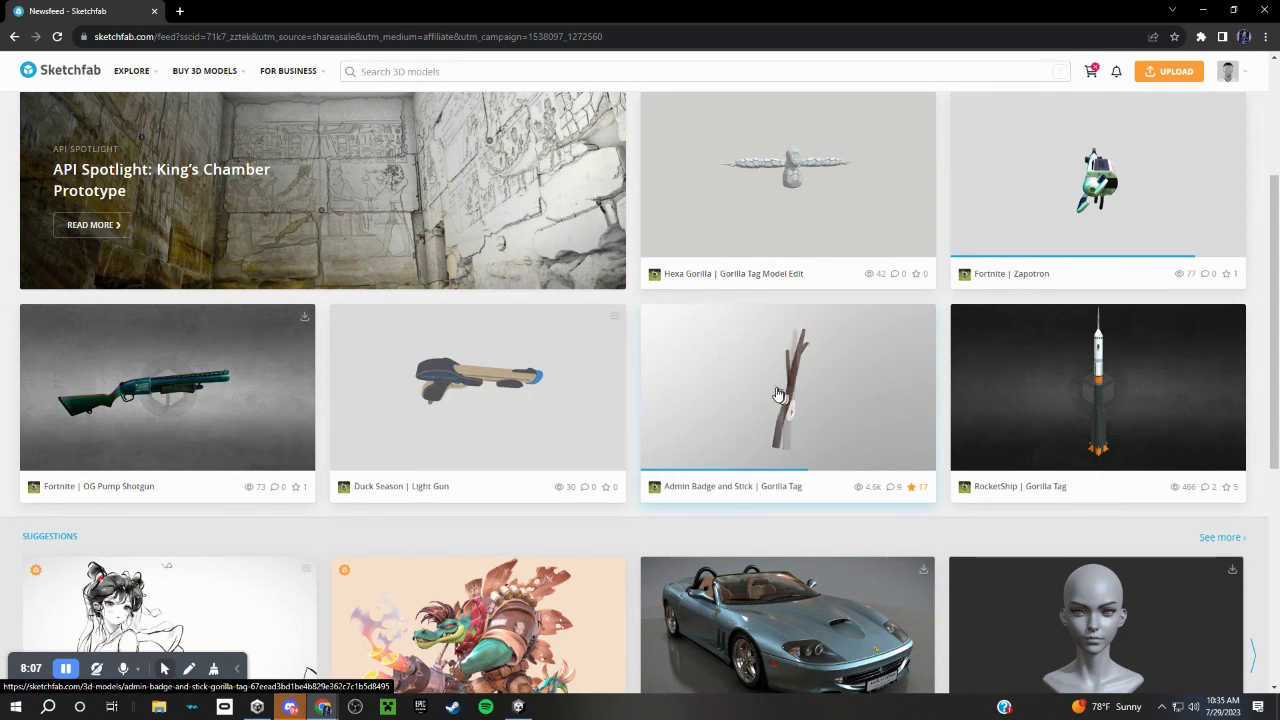
{"action": "scroll", "coordinate": [630, 462], "scroll_direction": "down", "scroll_amount": 5}
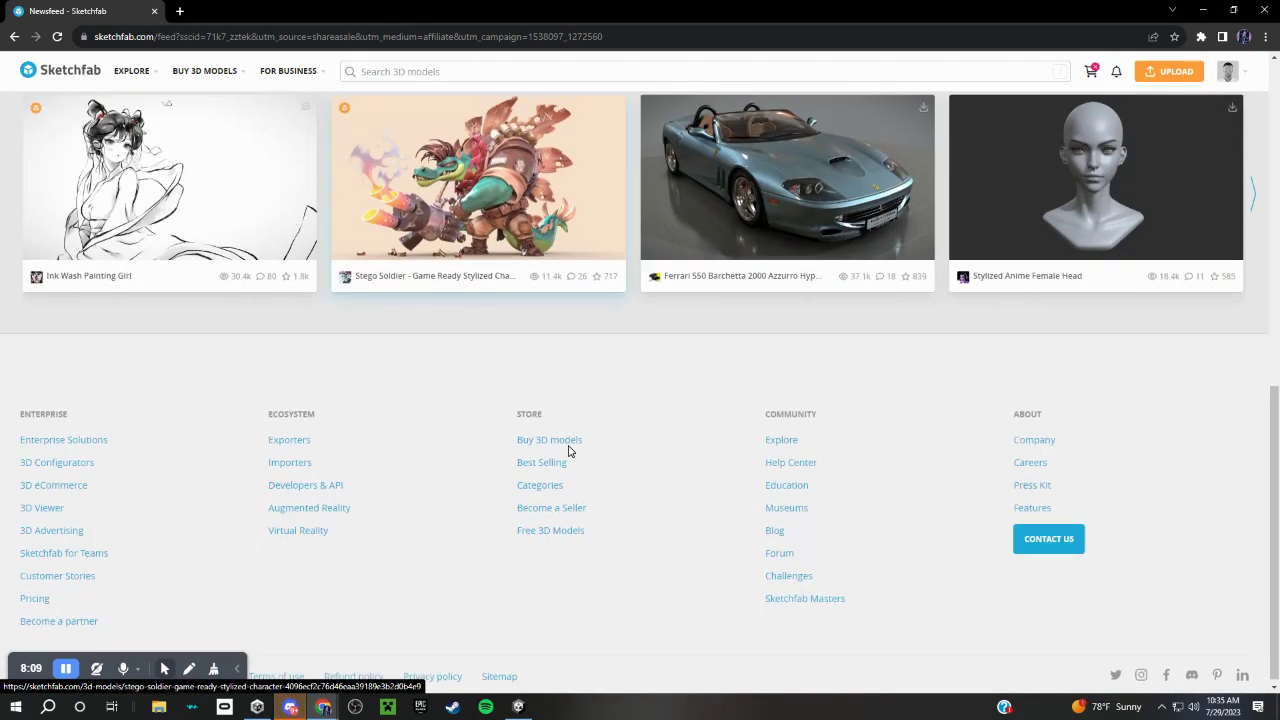
{"action": "scroll", "coordinate": [600, 300], "scroll_direction": "up", "scroll_amount": 7}
{"action": "left_click", "coordinate": [589, 70]}
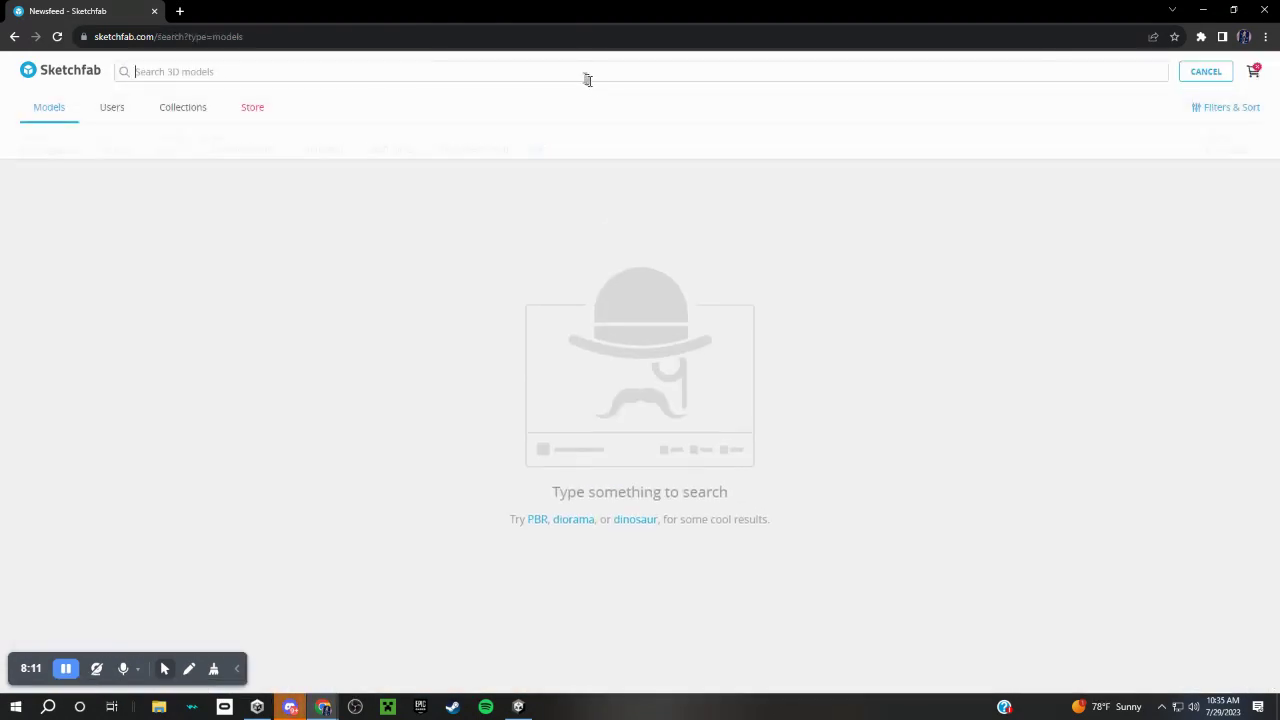
{"action": "type", "text": "christmas"}
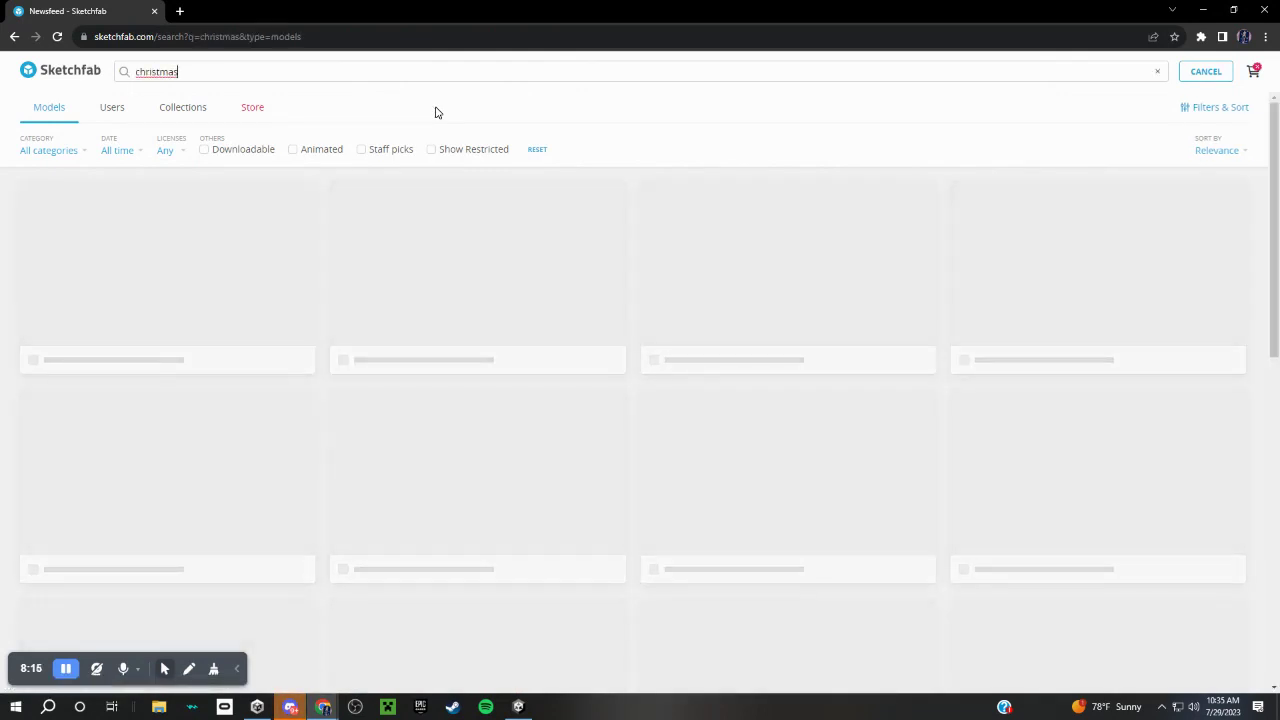
{"action": "scroll", "coordinate": [433, 108], "scroll_direction": "down", "scroll_amount": 3}
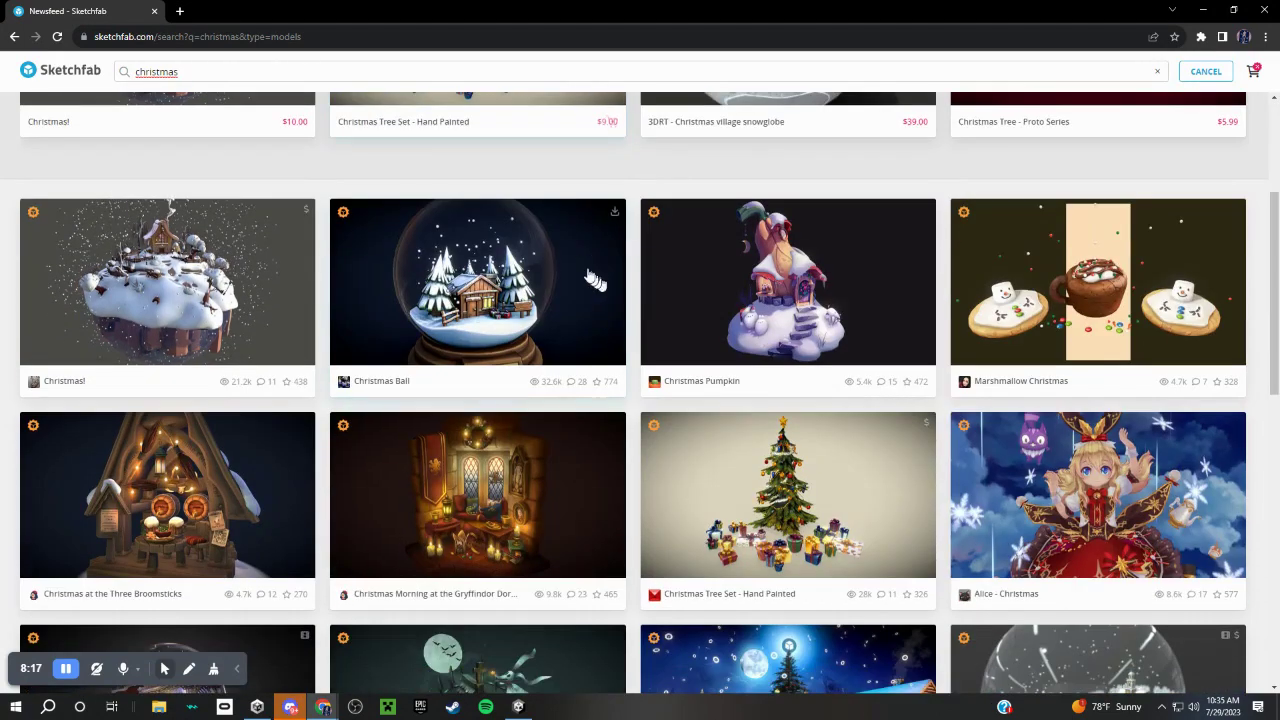
{"action": "scroll", "coordinate": [410, 108], "scroll_direction": "up", "scroll_amount": 3}
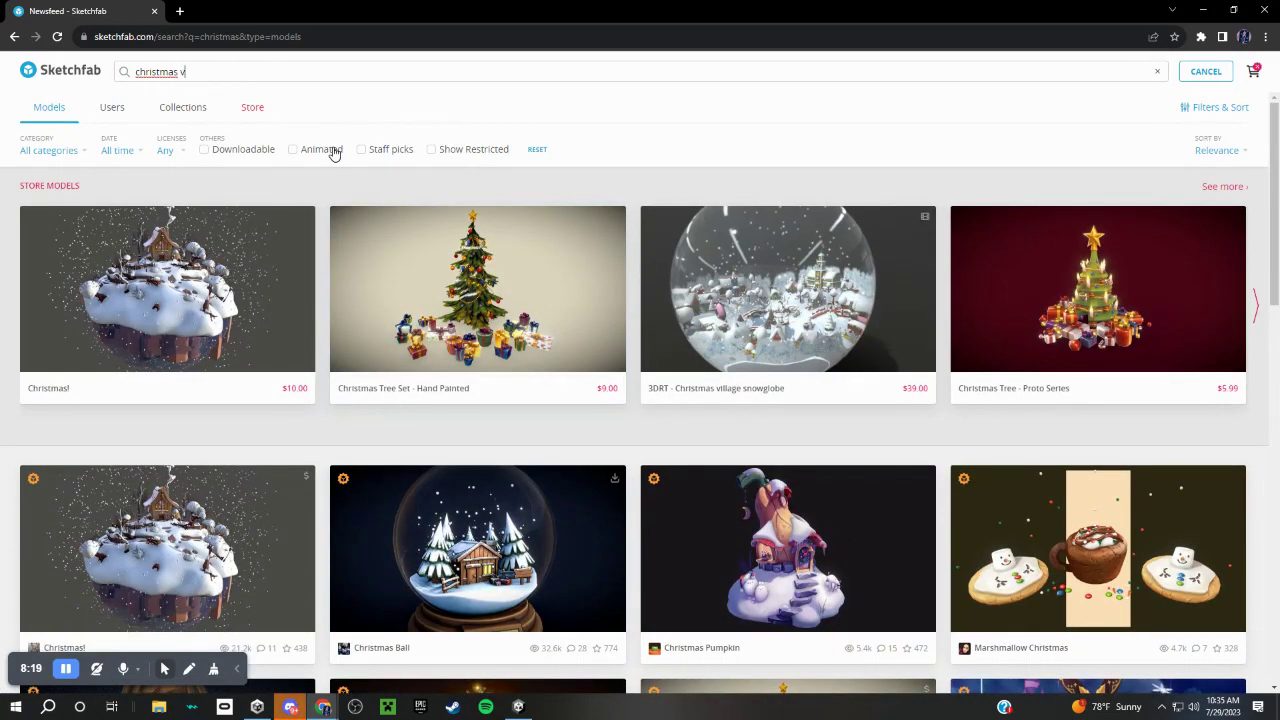
{"action": "key", "text": "BackSpace"}
{"action": "key", "text": "BackSpace"}
{"action": "key", "text": "BackSpace"}
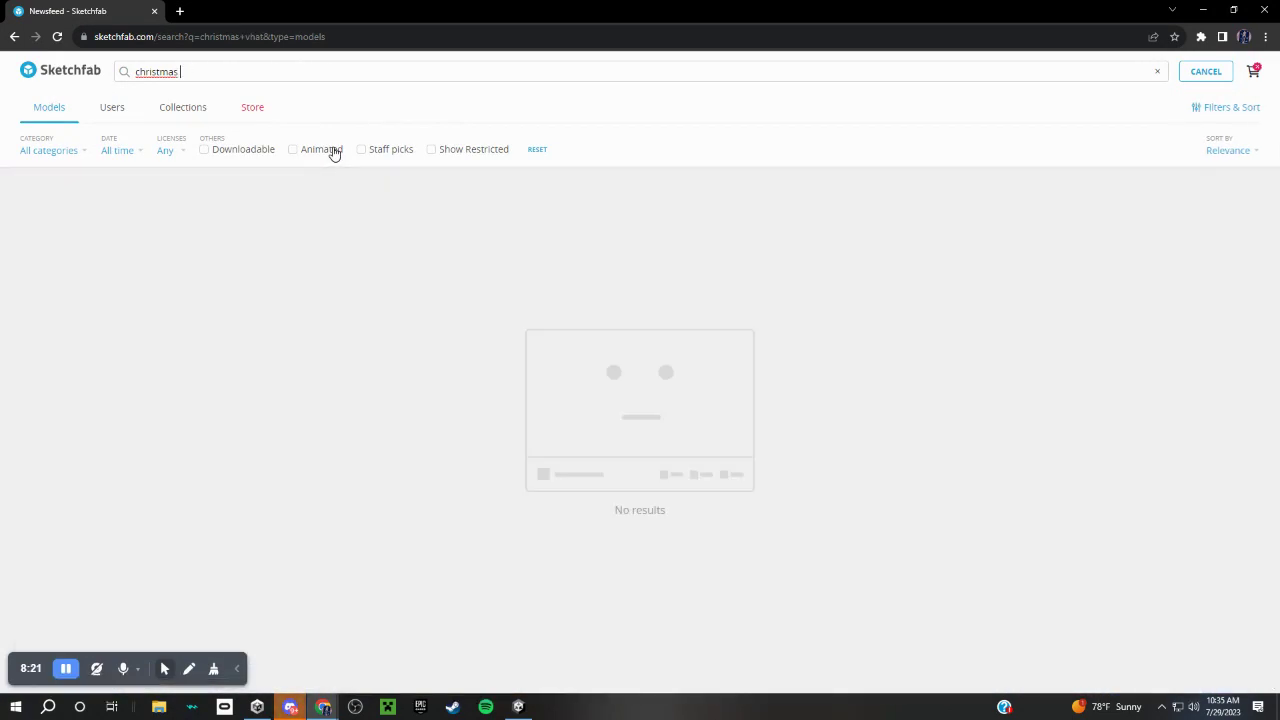
{"action": "type", "text": "hat"}
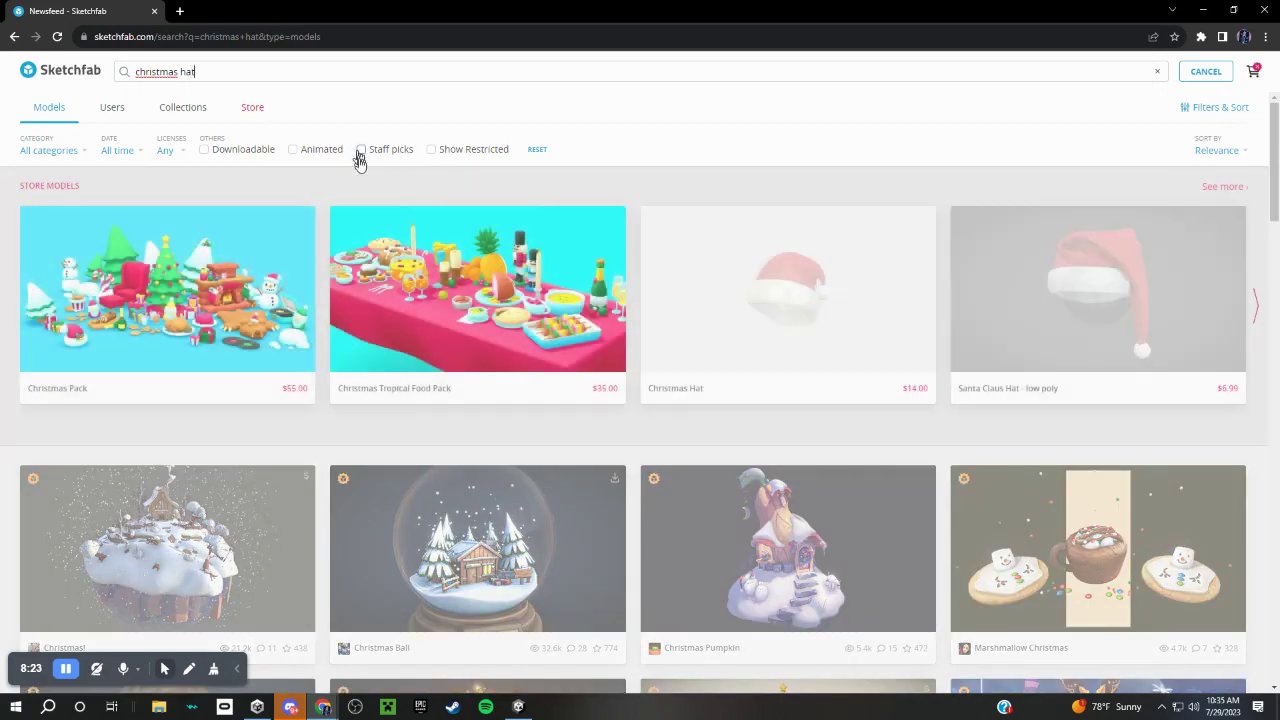
{"action": "scroll", "coordinate": [596, 388], "scroll_direction": "down", "scroll_amount": 2}
{"action": "scroll", "coordinate": [596, 388], "scroll_direction": "down", "scroll_amount": 2}
{"action": "scroll", "coordinate": [598, 390], "scroll_direction": "down", "scroll_amount": 3}
{"action": "scroll", "coordinate": [600, 393], "scroll_direction": "down", "scroll_amount": 3}
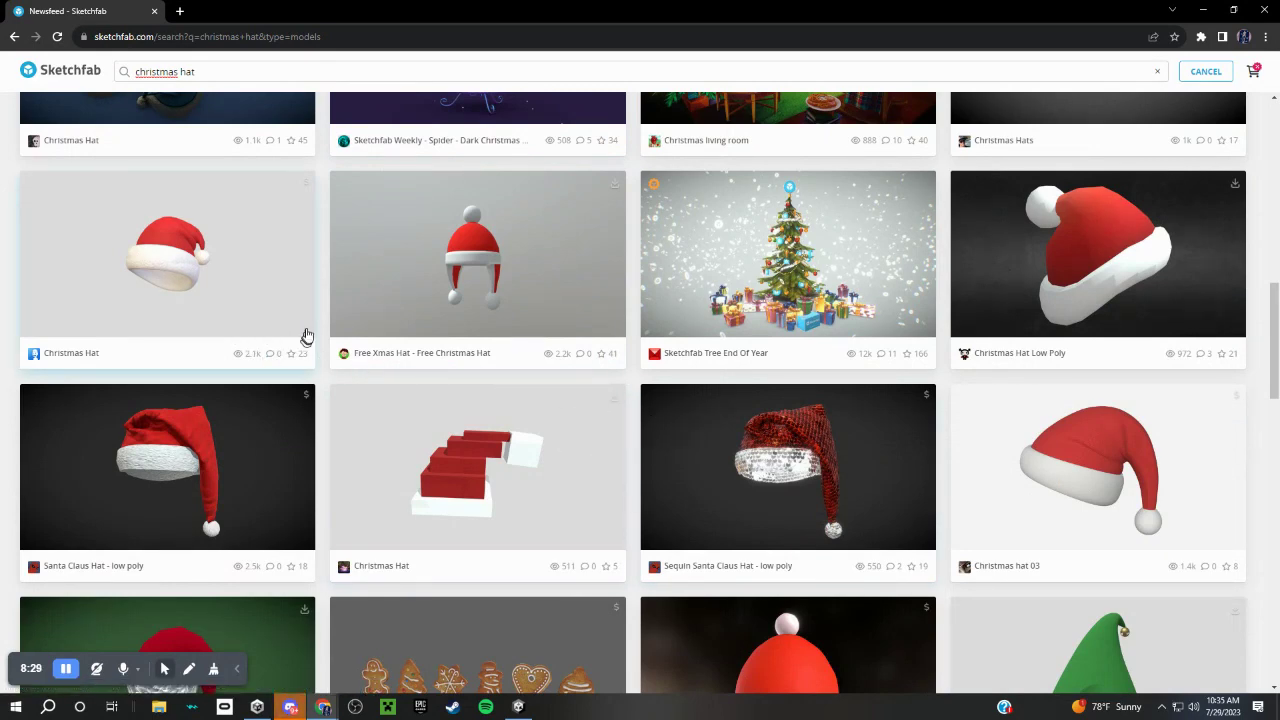
{"action": "scroll", "coordinate": [926, 340], "scroll_direction": "down", "scroll_amount": 3}
{"action": "scroll", "coordinate": [905, 313], "scroll_direction": "down", "scroll_amount": 2}
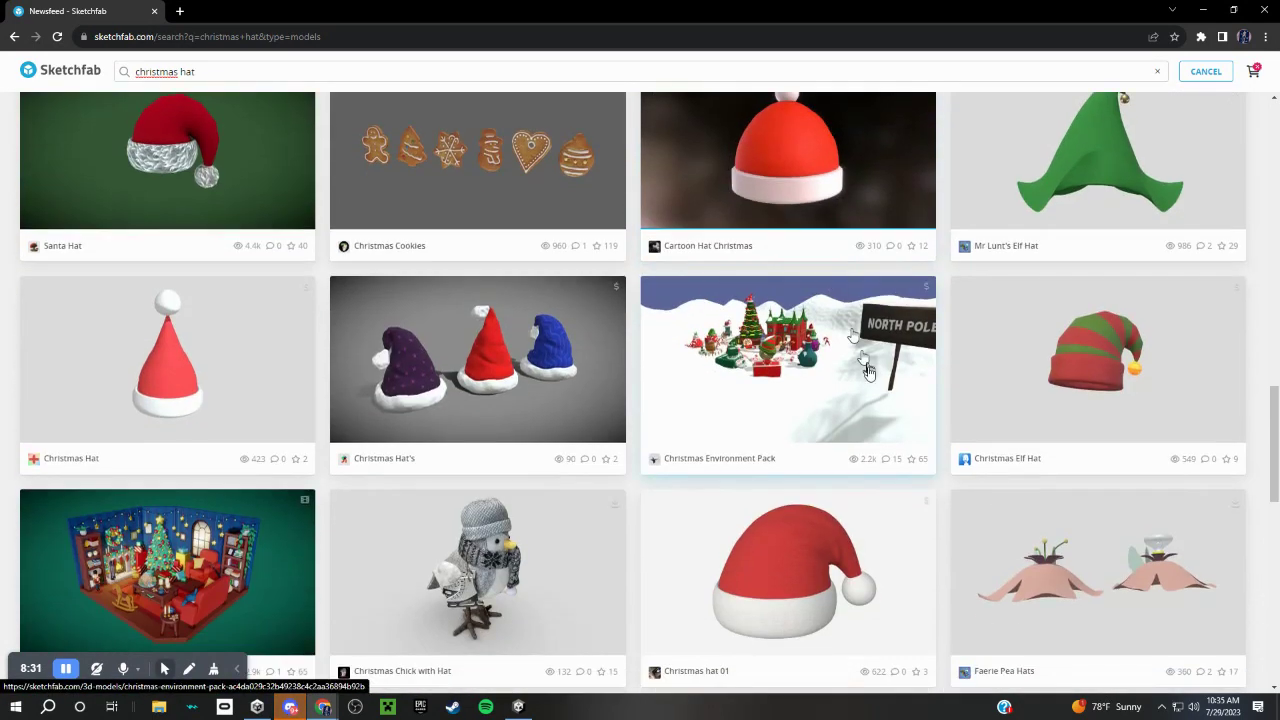
{"action": "scroll", "coordinate": [898, 378], "scroll_direction": "down", "scroll_amount": 2}
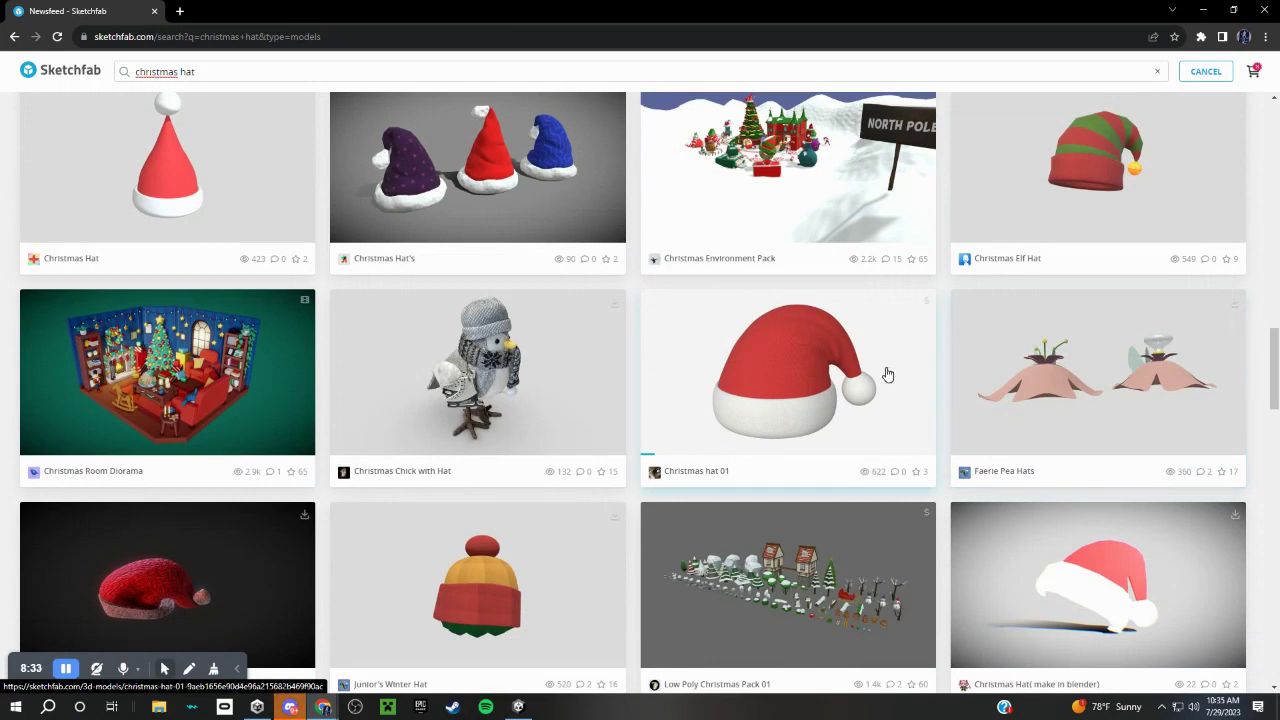
{"action": "scroll", "coordinate": [886, 372], "scroll_direction": "down", "scroll_amount": 2}
{"action": "scroll", "coordinate": [886, 371], "scroll_direction": "down", "scroll_amount": 1}
{"action": "scroll", "coordinate": [886, 372], "scroll_direction": "up", "scroll_amount": 1}
{"action": "scroll", "coordinate": [897, 397], "scroll_direction": "up", "scroll_amount": 1}
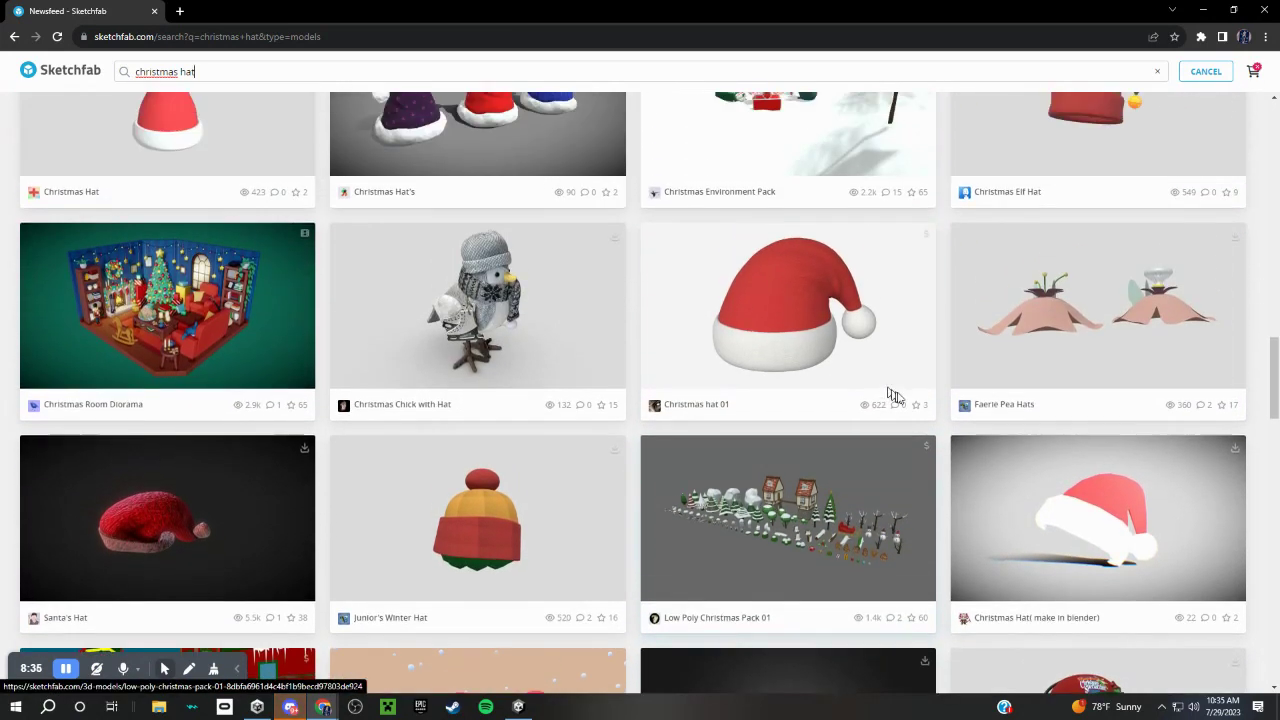
{"action": "mouse_move", "coordinate": [518, 707]}
{"action": "scroll", "coordinate": [730, 400], "scroll_direction": "down", "scroll_amount": 1}
{"action": "scroll", "coordinate": [733, 300], "scroll_direction": "up", "scroll_amount": 1}
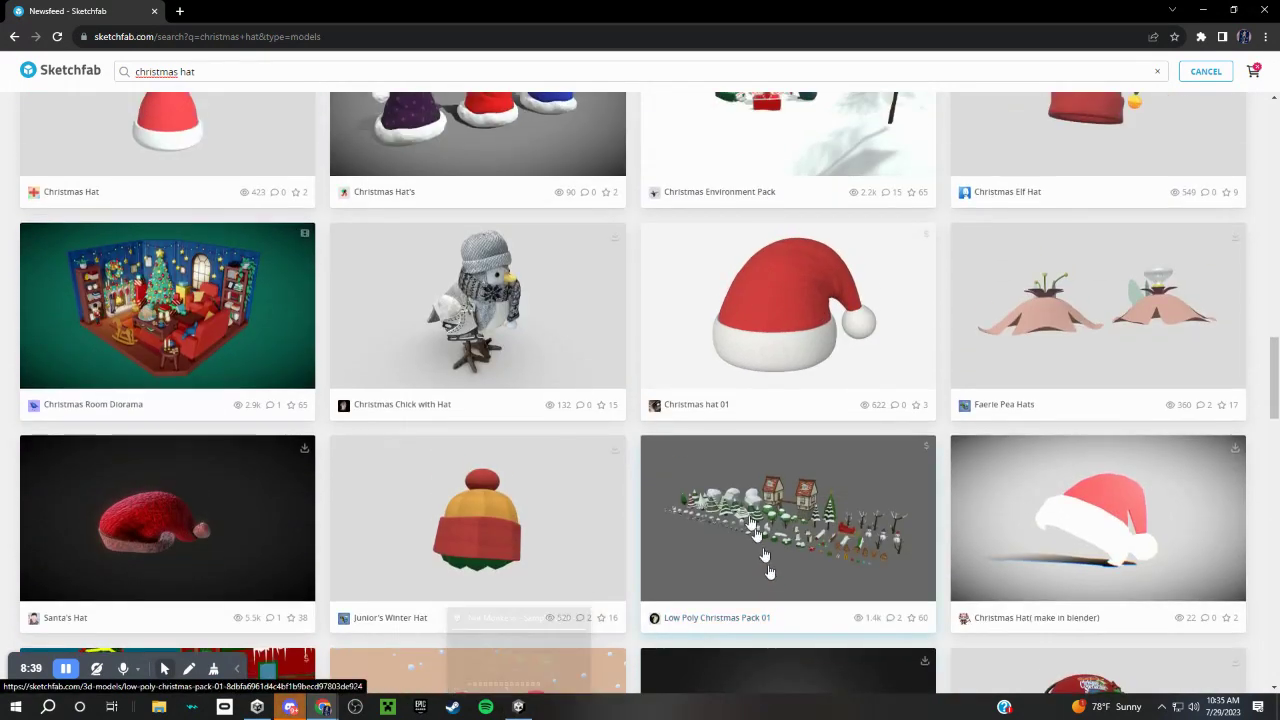
{"action": "left_click", "coordinate": [733, 294]}
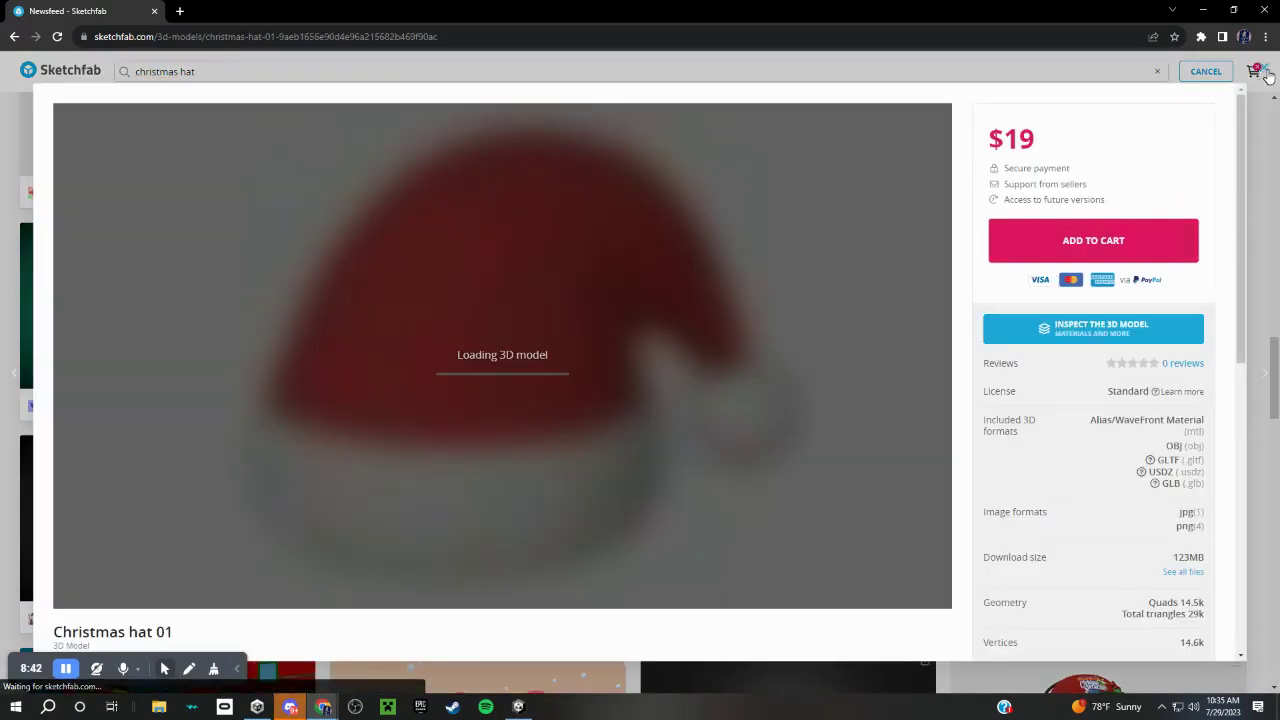
{"action": "left_click", "coordinate": [1228, 87]}
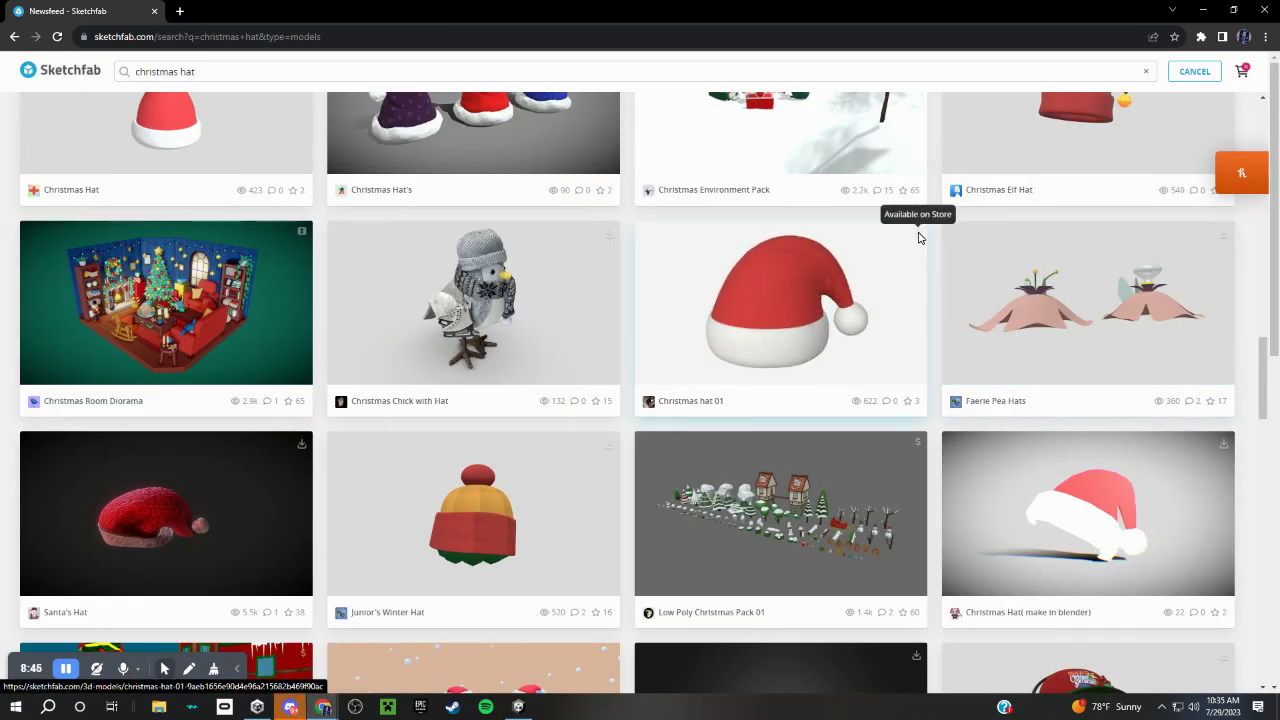
{"action": "scroll", "coordinate": [908, 243], "scroll_direction": "up", "scroll_amount": 1}
{"action": "scroll", "coordinate": [908, 243], "scroll_direction": "up", "scroll_amount": 1}
{"action": "left_click", "coordinate": [210, 266]}
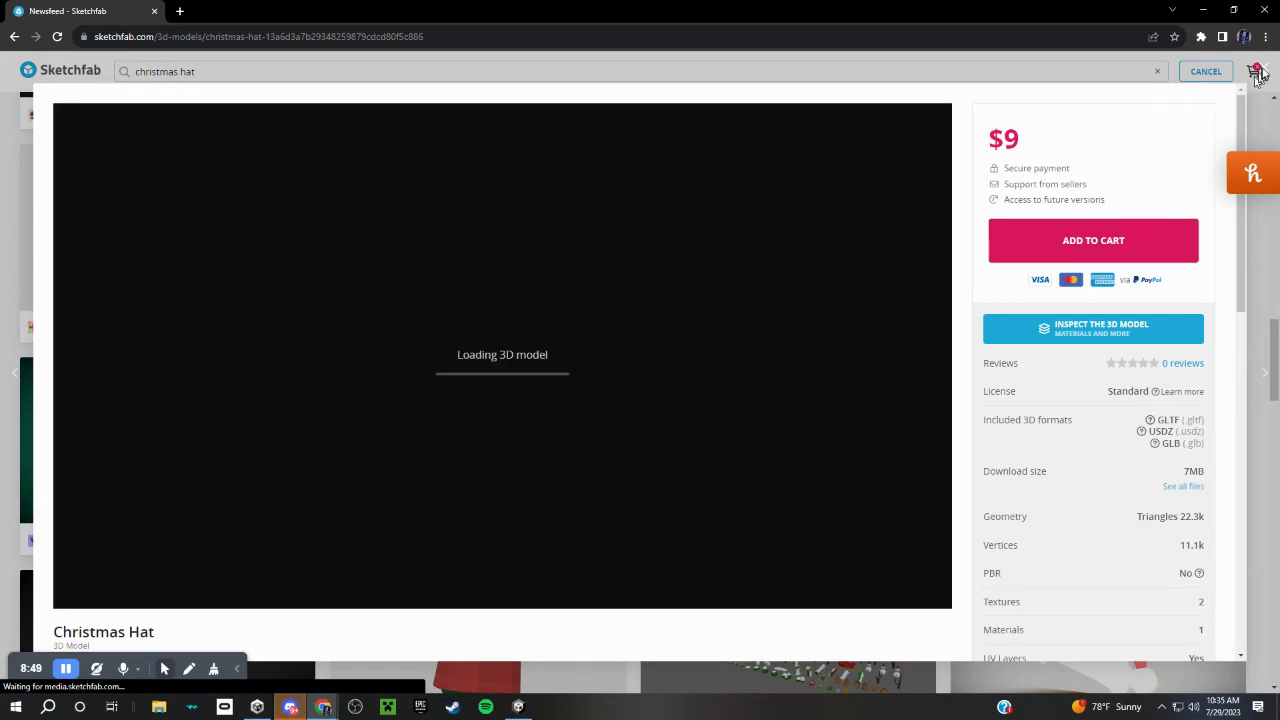
{"action": "left_click", "coordinate": [1260, 74]}
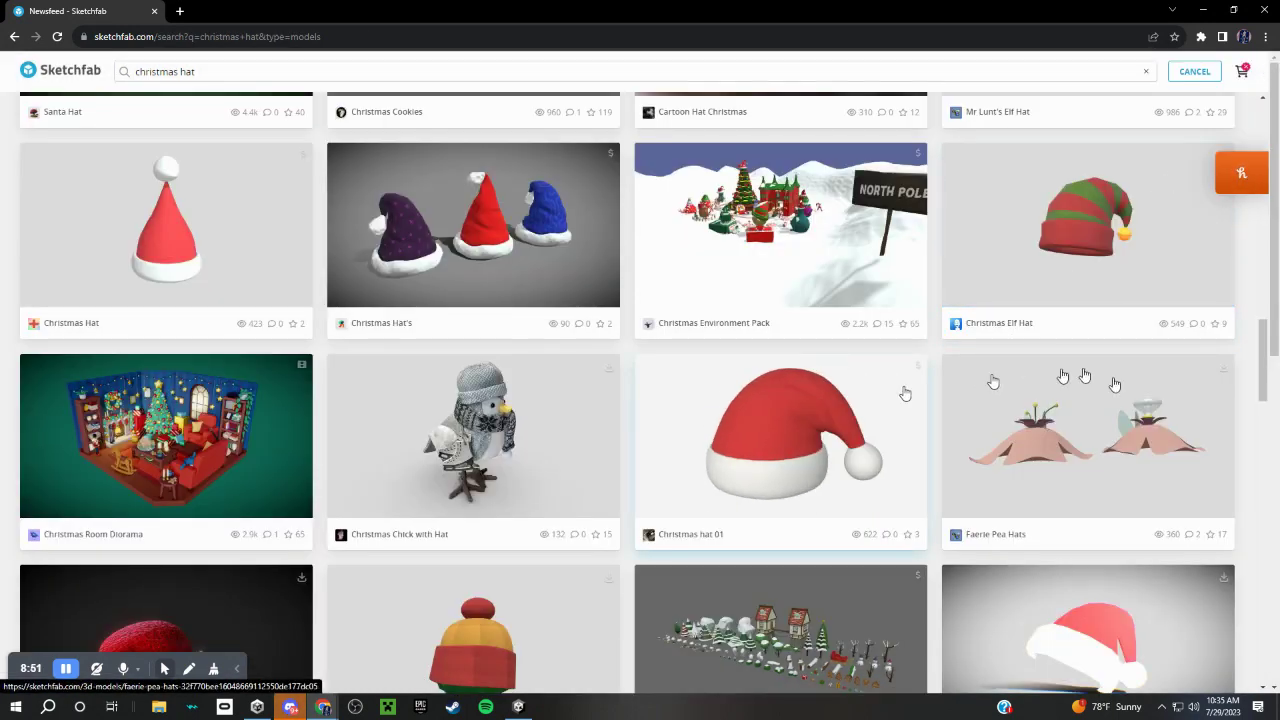
{"action": "scroll", "coordinate": [1070, 340], "scroll_direction": "down", "scroll_amount": 2}
{"action": "left_click", "coordinate": [1097, 420]}
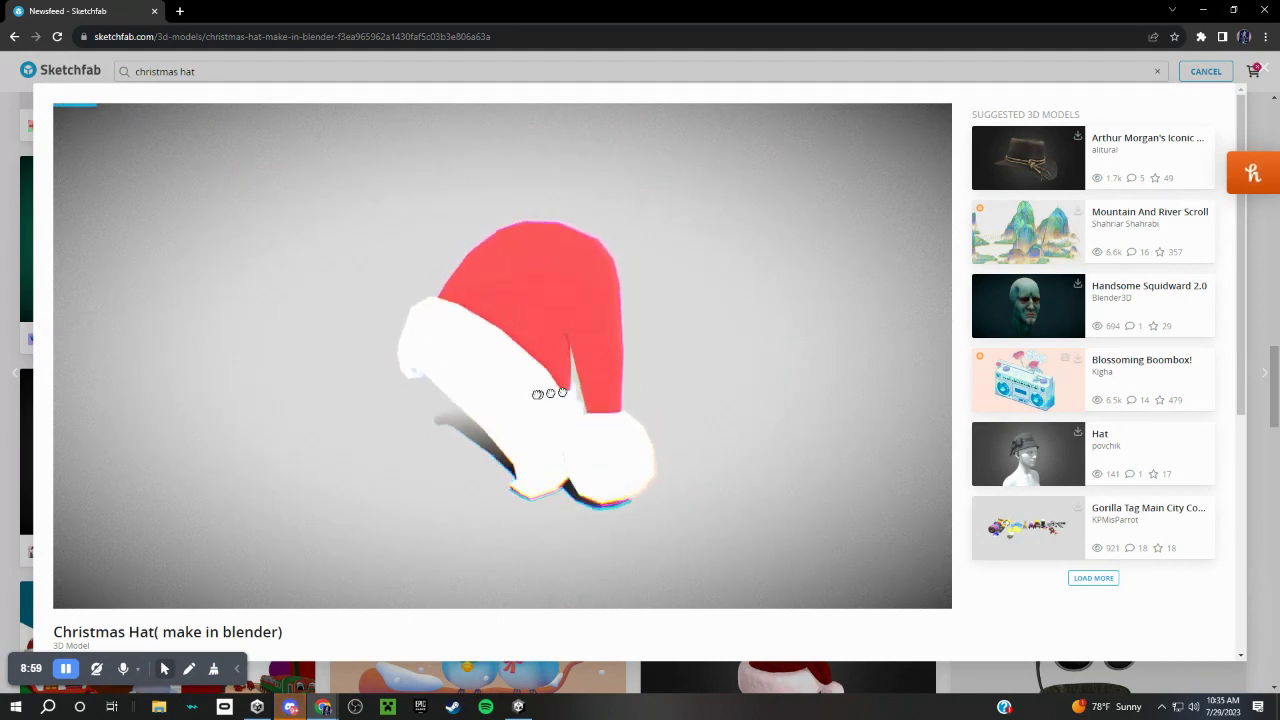
{"action": "left_click_drag", "start_coordinate": [550, 393], "coordinate": [394, 400]}
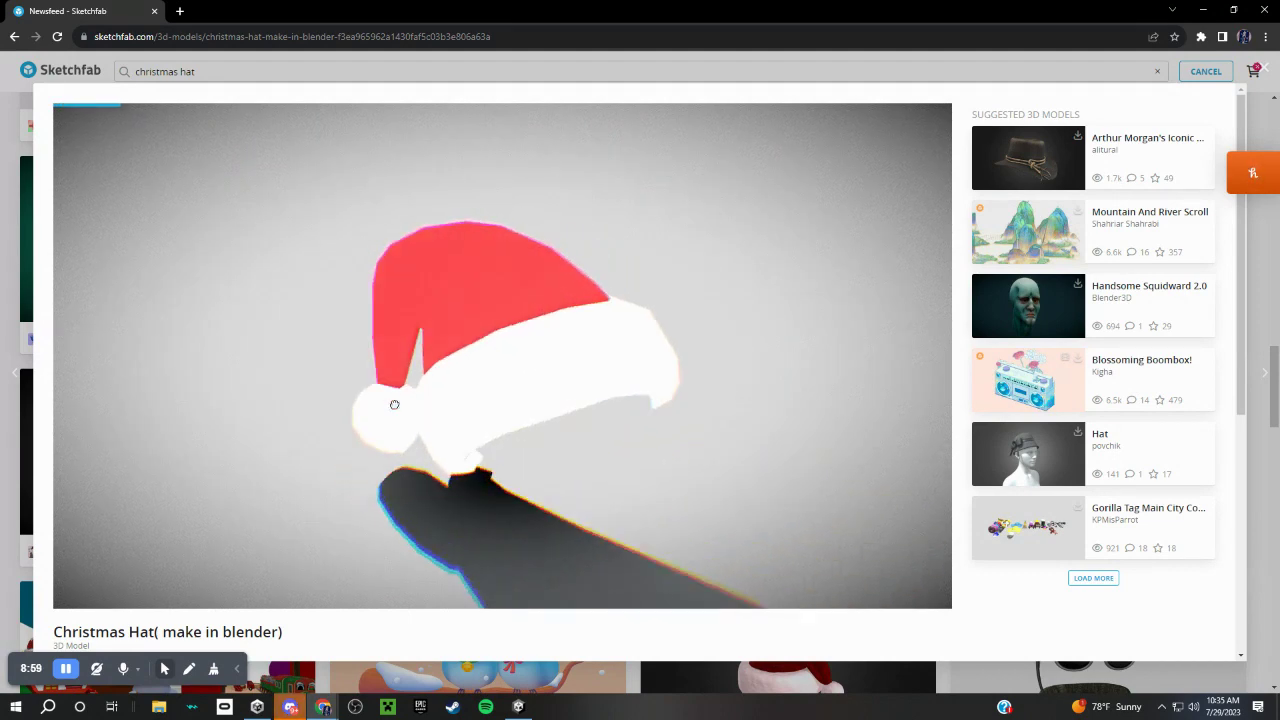
{"action": "left_click", "coordinate": [1262, 75]}
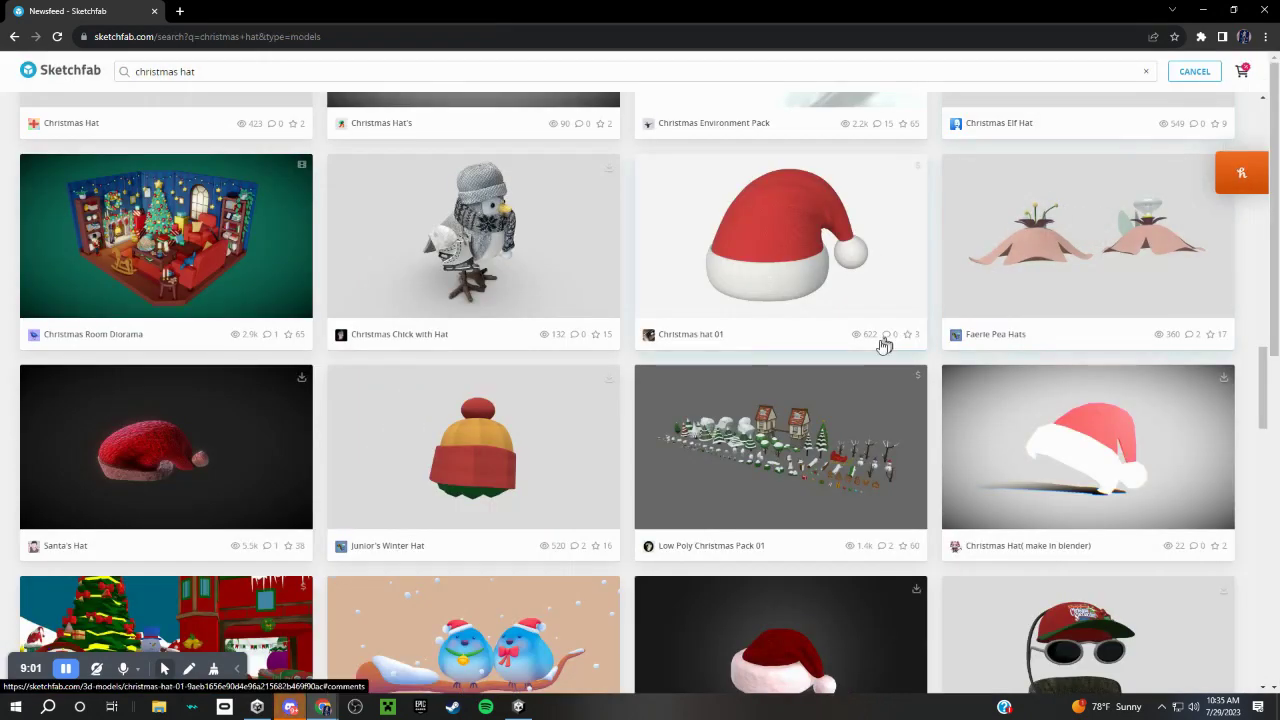
{"action": "scroll", "coordinate": [871, 346], "scroll_direction": "down", "scroll_amount": 2}
{"action": "scroll", "coordinate": [837, 371], "scroll_direction": "down", "scroll_amount": 1}
{"action": "scroll", "coordinate": [837, 374], "scroll_direction": "down", "scroll_amount": 3}
{"action": "scroll", "coordinate": [860, 388], "scroll_direction": "down", "scroll_amount": 4}
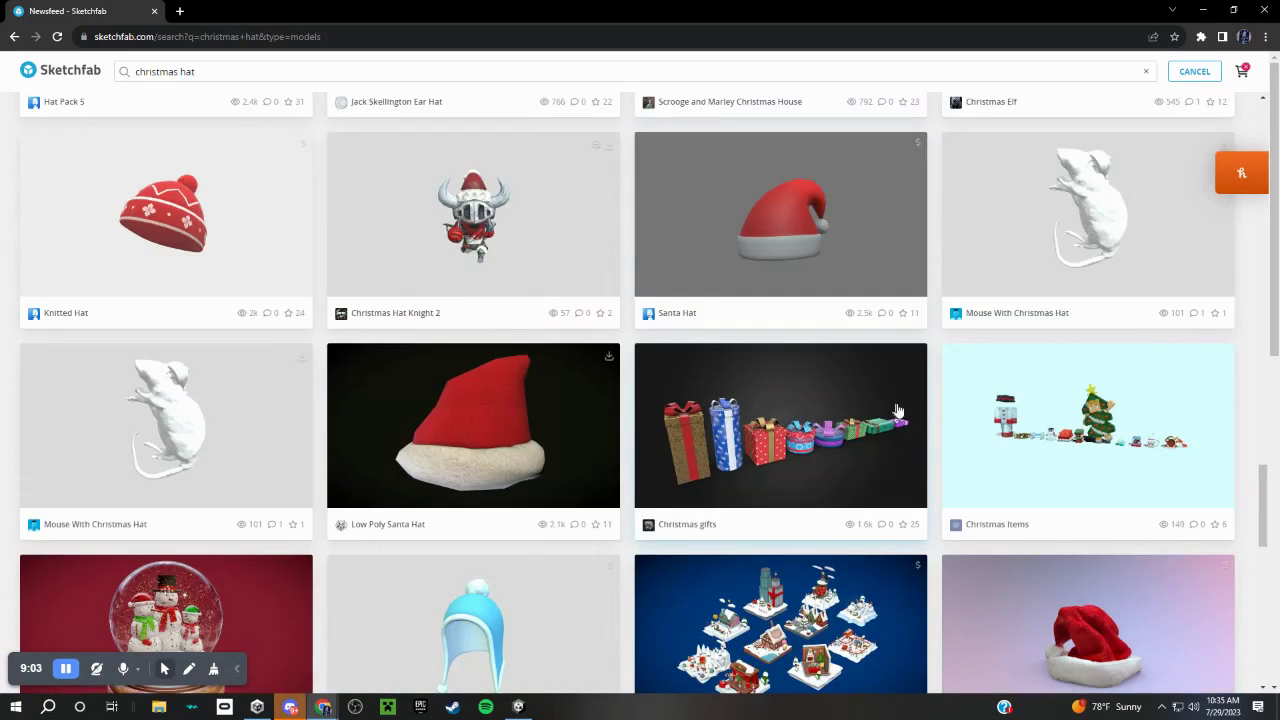
{"action": "scroll", "coordinate": [850, 215], "scroll_direction": "up", "scroll_amount": 2}
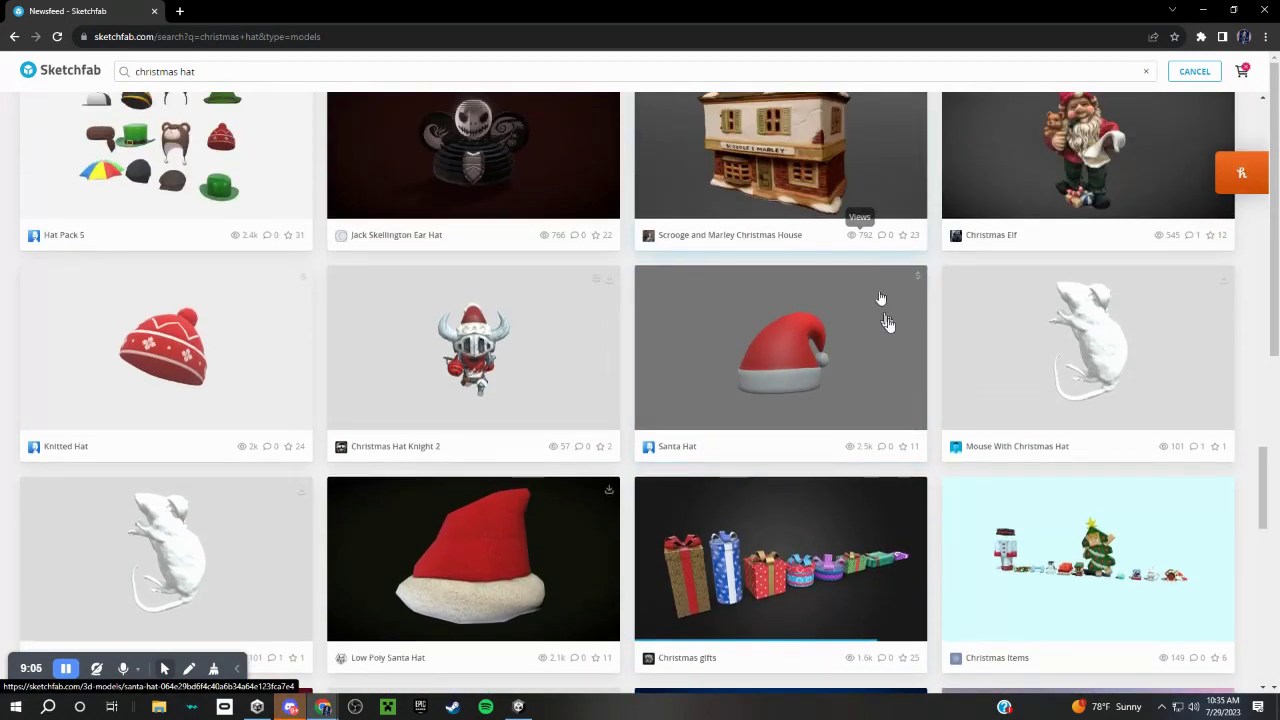
{"action": "scroll", "coordinate": [924, 279], "scroll_direction": "down", "scroll_amount": 2}
{"action": "scroll", "coordinate": [1014, 366], "scroll_direction": "down", "scroll_amount": 2}
{"action": "scroll", "coordinate": [1015, 367], "scroll_direction": "down", "scroll_amount": 4}
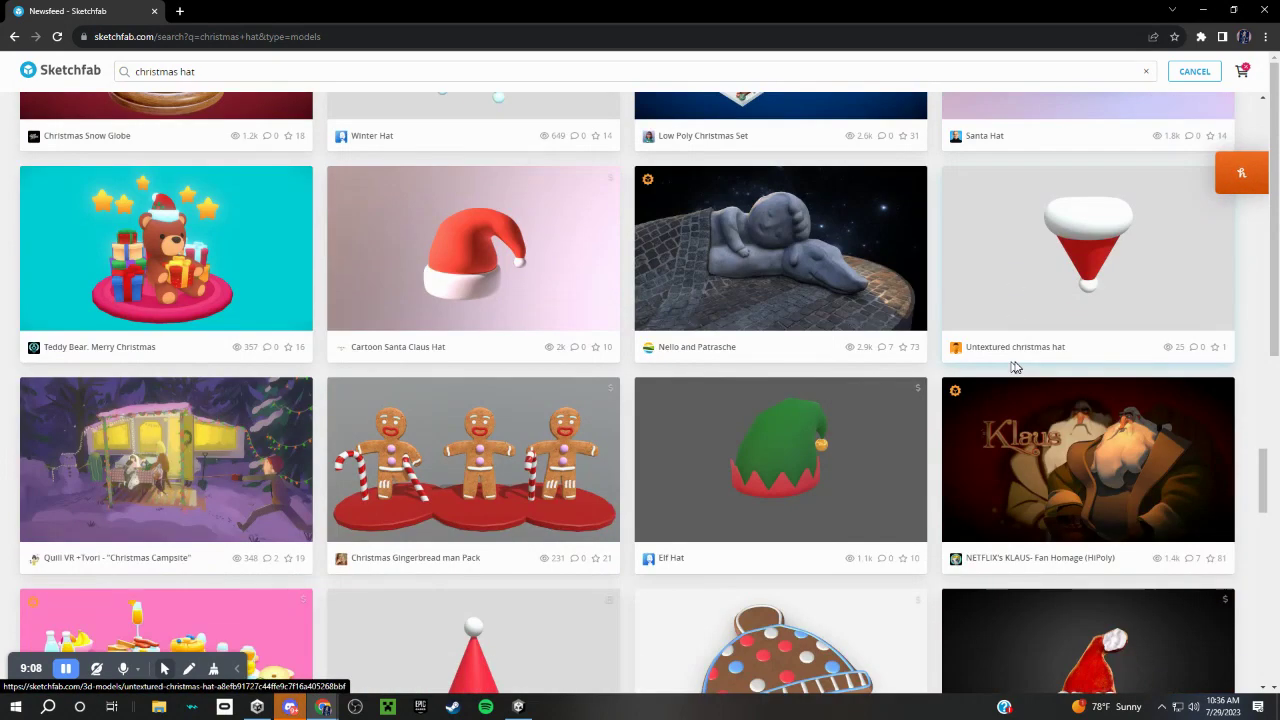
{"action": "left_click", "coordinate": [540, 278]}
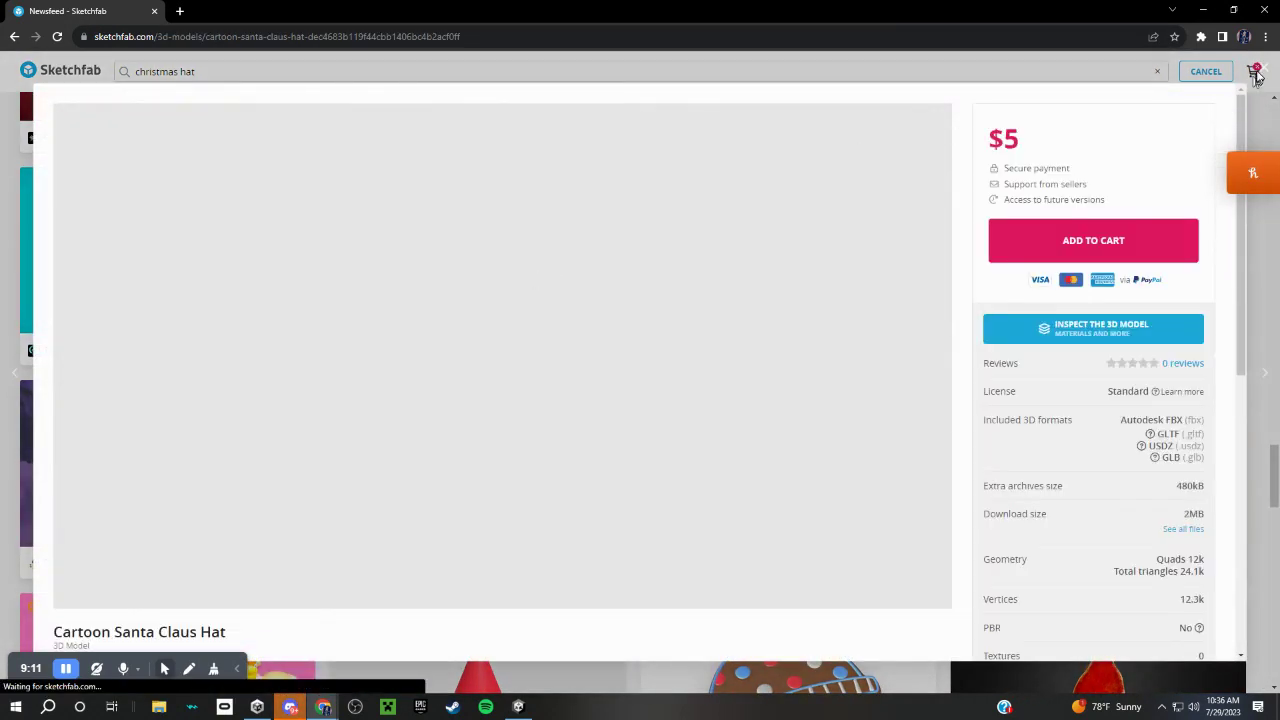
{"action": "left_click", "coordinate": [1257, 74]}
{"action": "scroll", "coordinate": [1120, 330], "scroll_direction": "down", "scroll_amount": 2}
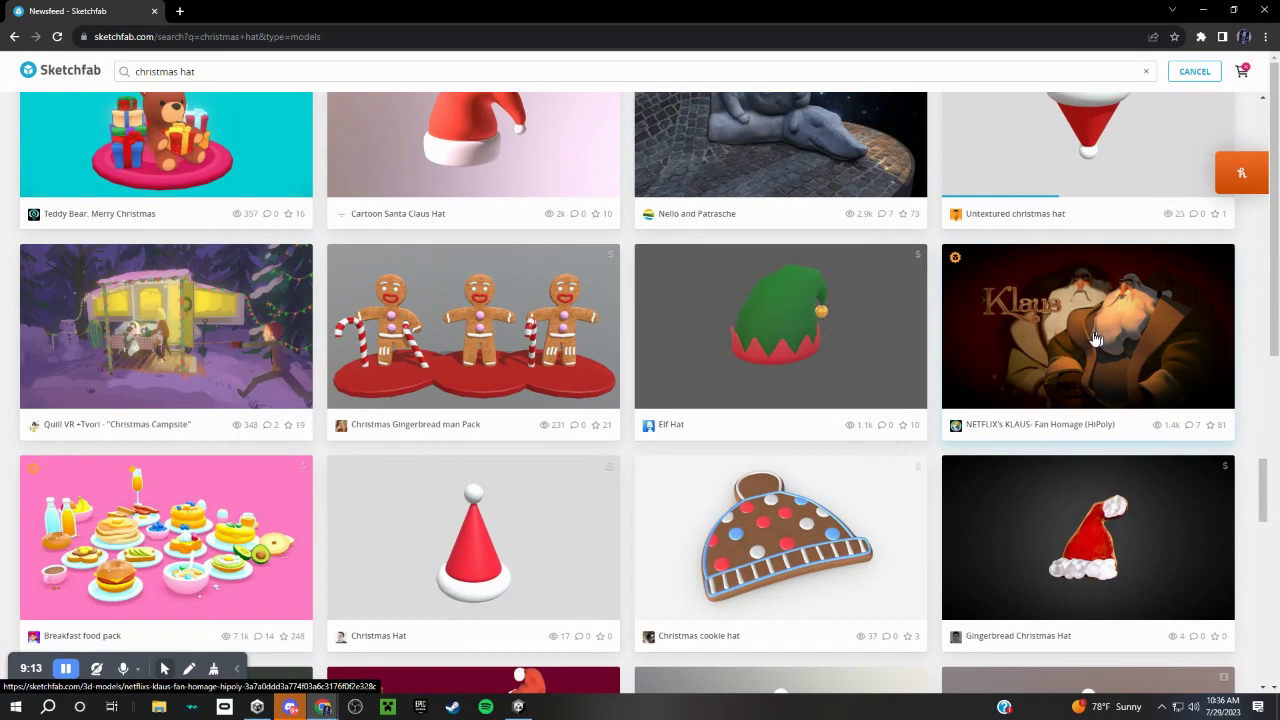
{"action": "scroll", "coordinate": [1000, 360], "scroll_direction": "down", "scroll_amount": 2}
{"action": "scroll", "coordinate": [970, 377], "scroll_direction": "down", "scroll_amount": 2}
{"action": "scroll", "coordinate": [984, 377], "scroll_direction": "down", "scroll_amount": 2}
{"action": "scroll", "coordinate": [984, 377], "scroll_direction": "down", "scroll_amount": 2}
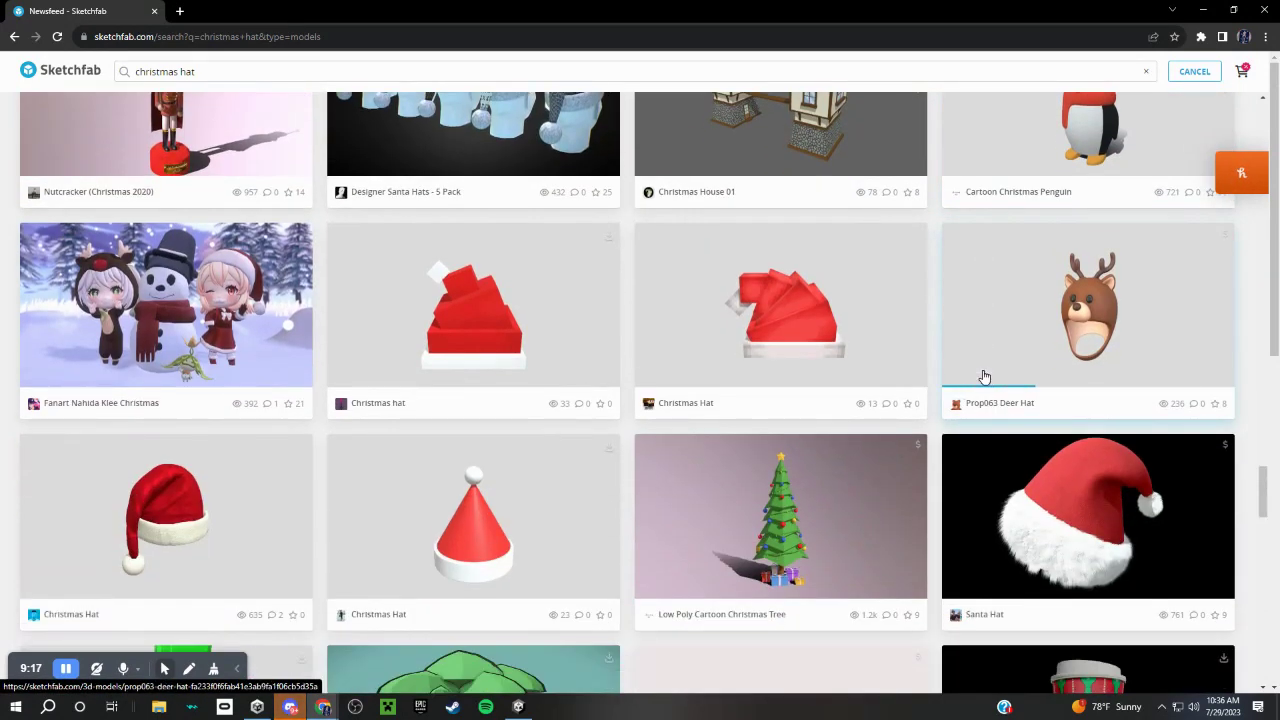
{"action": "scroll", "coordinate": [984, 373], "scroll_direction": "down", "scroll_amount": 2}
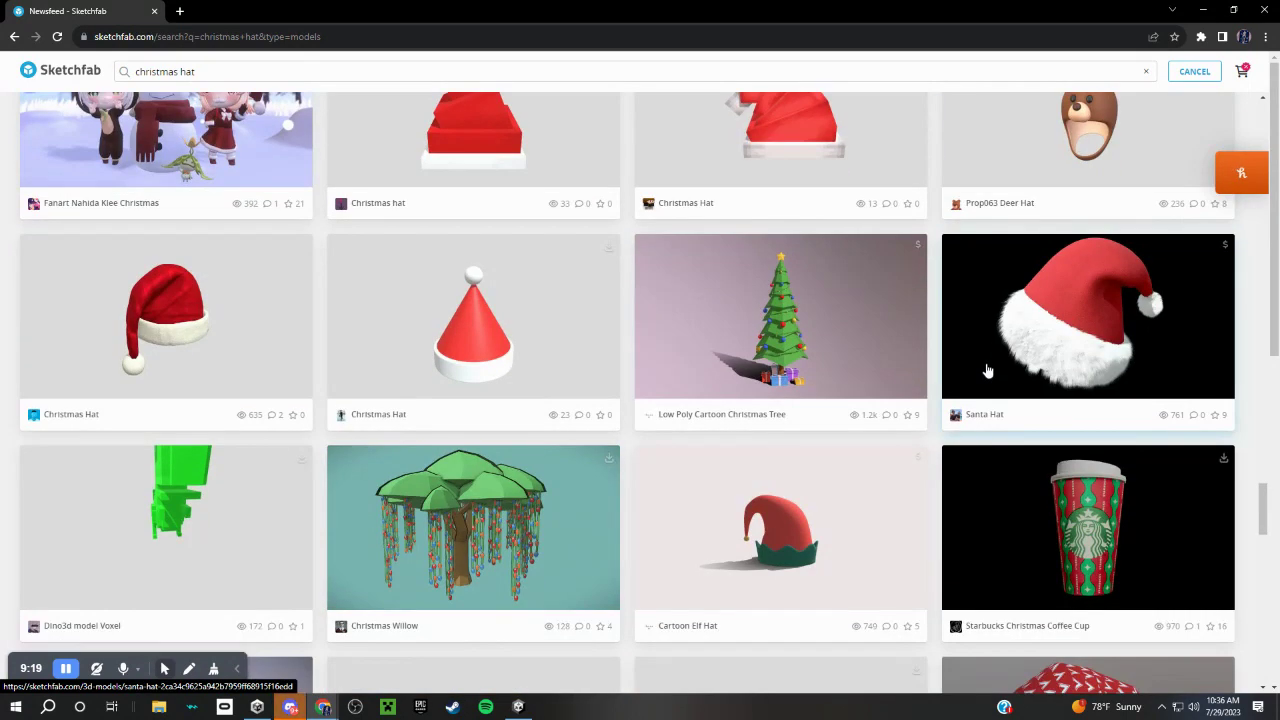
{"action": "scroll", "coordinate": [968, 370], "scroll_direction": "down", "scroll_amount": 2}
{"action": "scroll", "coordinate": [965, 374], "scroll_direction": "down", "scroll_amount": 2}
{"action": "scroll", "coordinate": [963, 374], "scroll_direction": "down", "scroll_amount": 2}
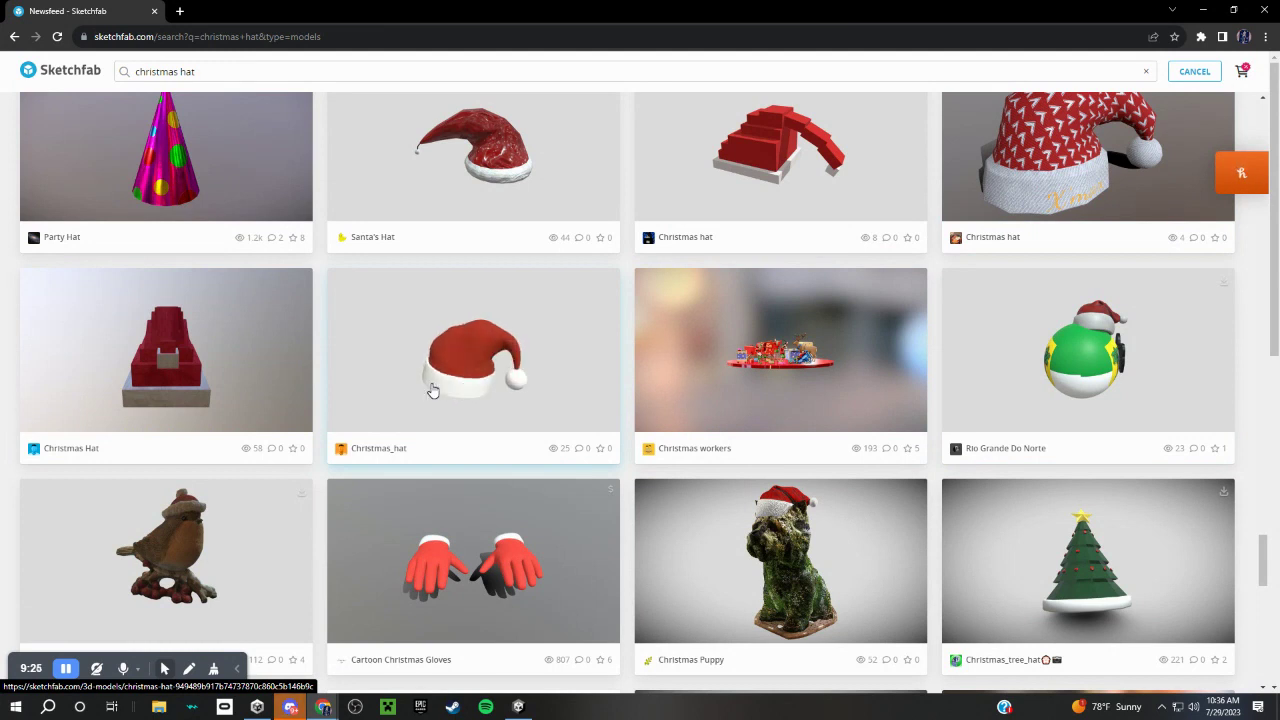
- Preview the Christmas_hat model page and close it to return to results
{"action": "left_click", "coordinate": [593, 295]}
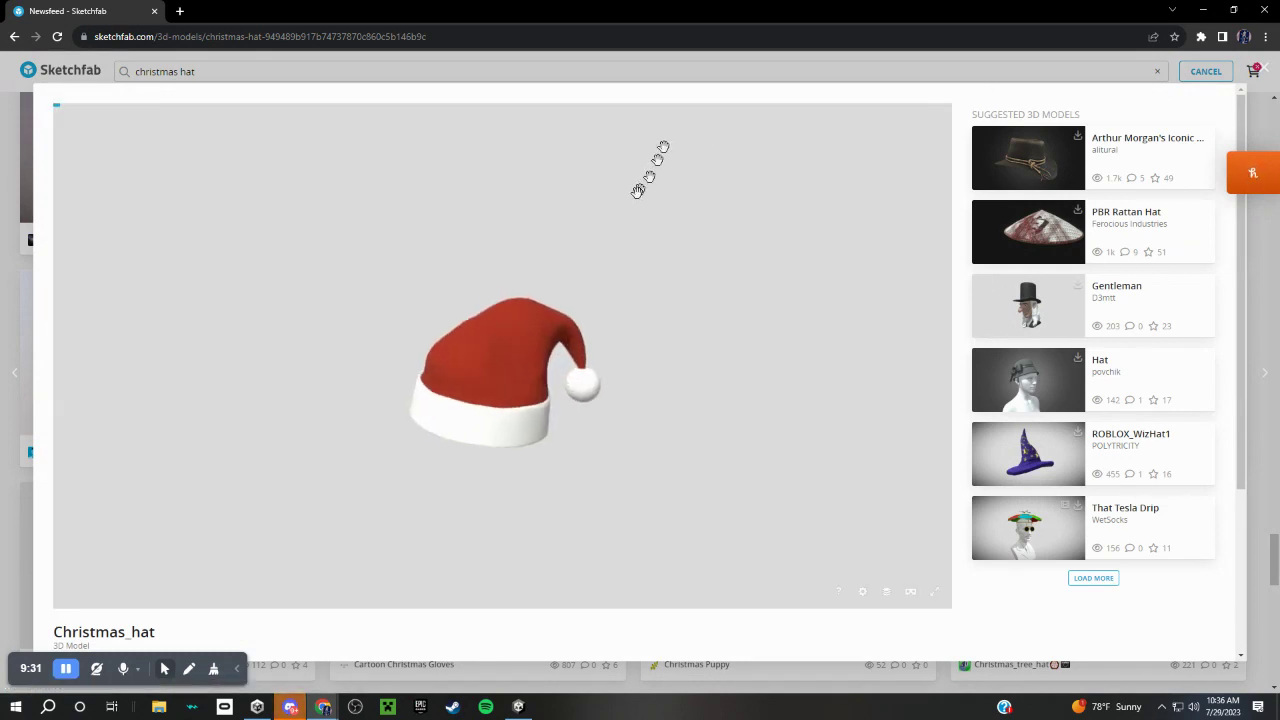
{"action": "left_click_drag", "start_coordinate": [454, 405], "coordinate": [557, 500]}
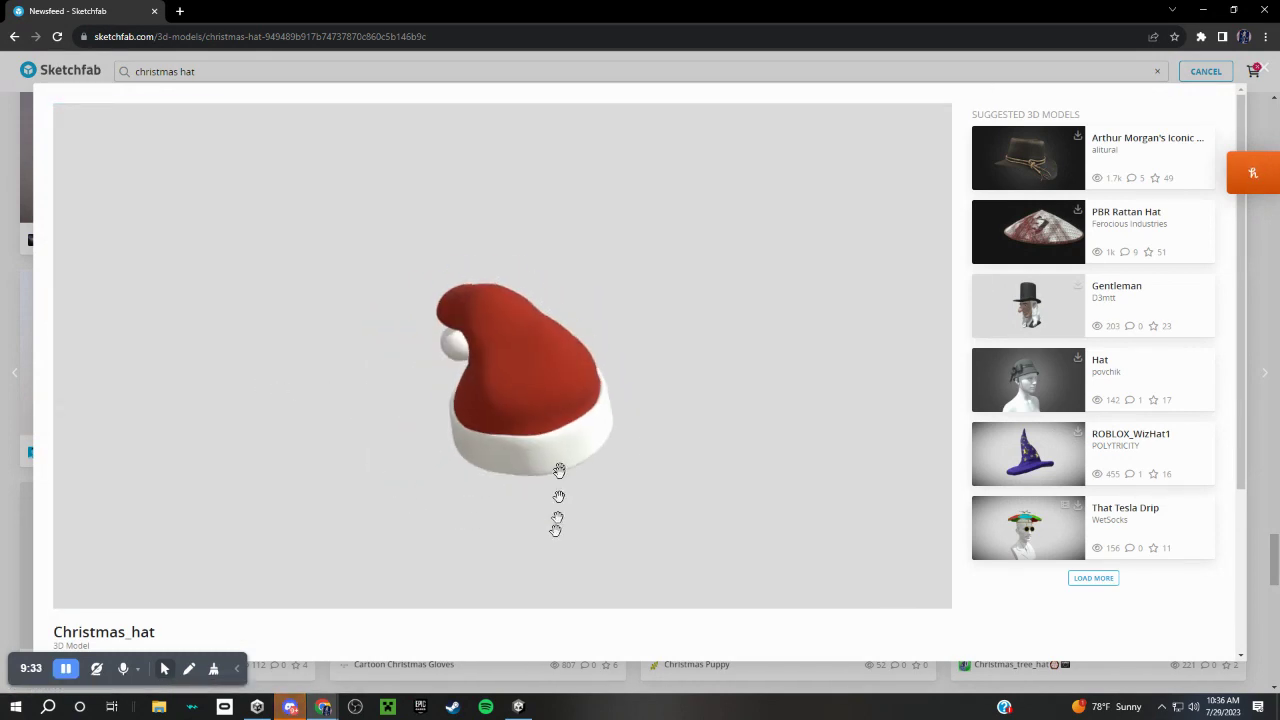
{"action": "scroll", "coordinate": [1115, 507], "scroll_direction": "down", "scroll_amount": 2}
{"action": "scroll", "coordinate": [1060, 539], "scroll_direction": "down", "scroll_amount": 1}
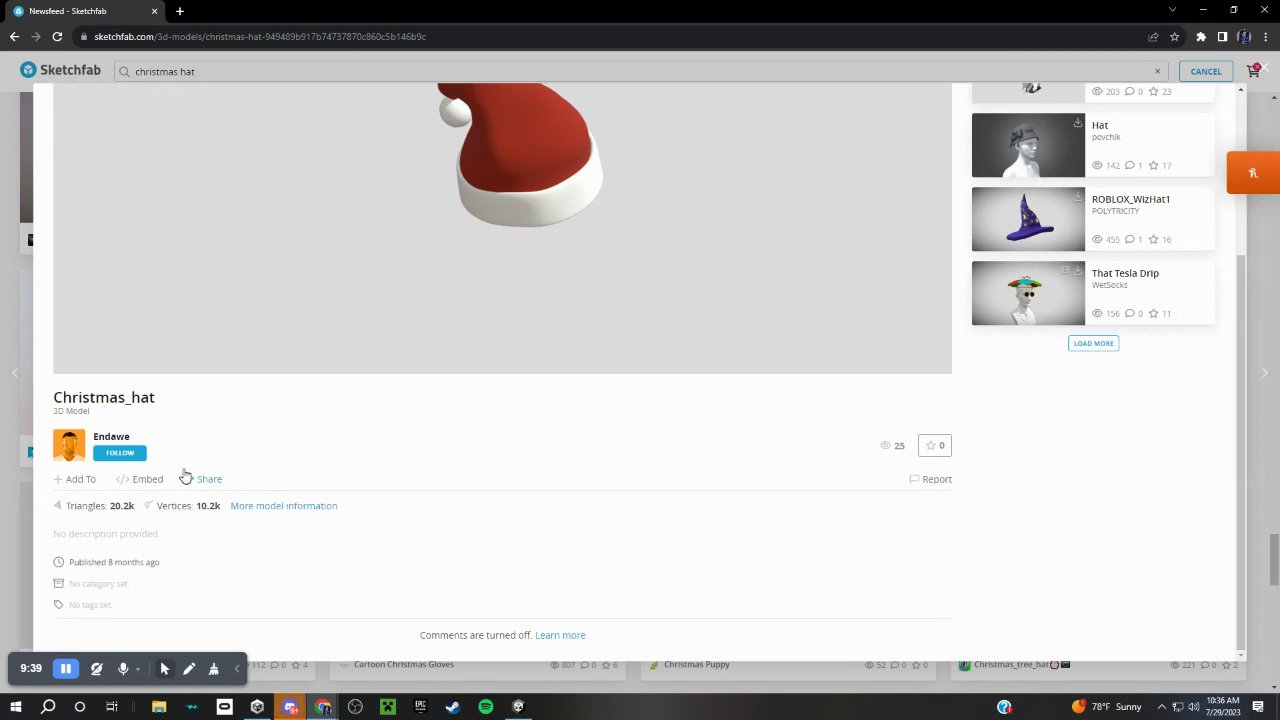
{"action": "left_click", "coordinate": [1260, 70]}
- Scroll down the results, open another Christmas hat model, and close it
{"action": "scroll", "coordinate": [588, 363], "scroll_direction": "down", "scroll_amount": 1}
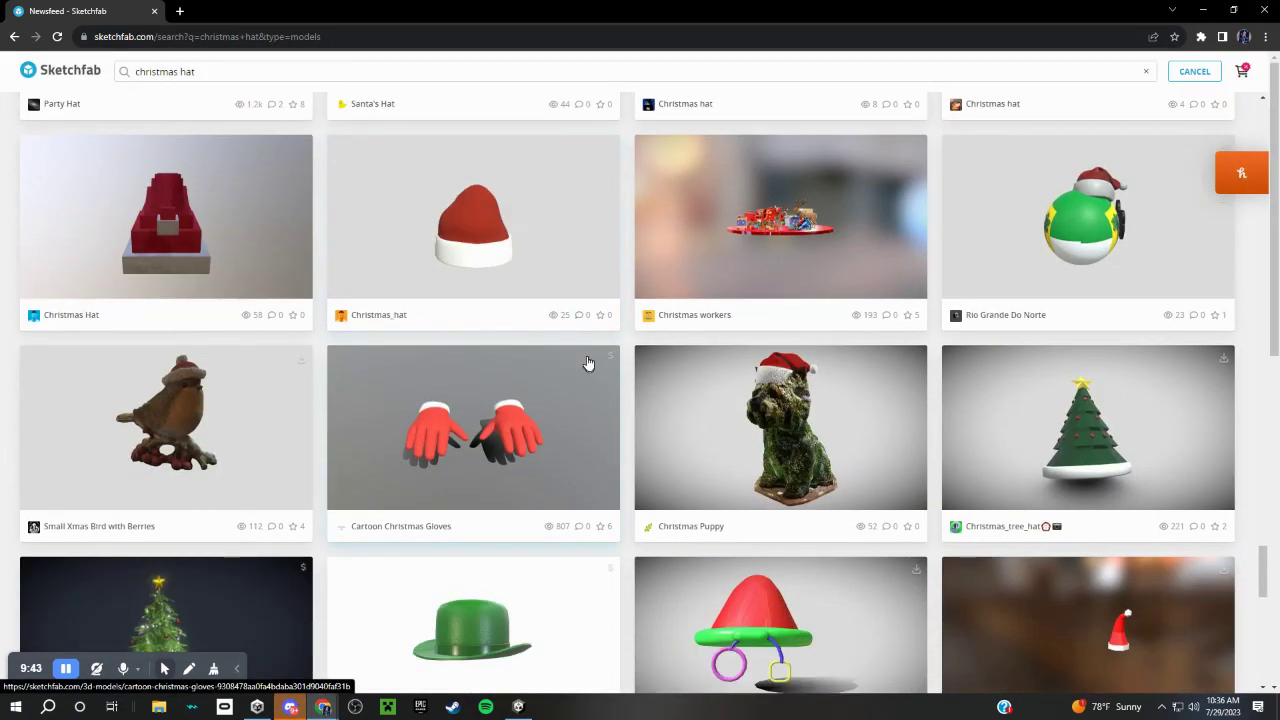
{"action": "scroll", "coordinate": [1017, 386], "scroll_direction": "down", "scroll_amount": 2}
{"action": "scroll", "coordinate": [1017, 386], "scroll_direction": "down", "scroll_amount": 1}
{"action": "scroll", "coordinate": [1017, 386], "scroll_direction": "down", "scroll_amount": 2}
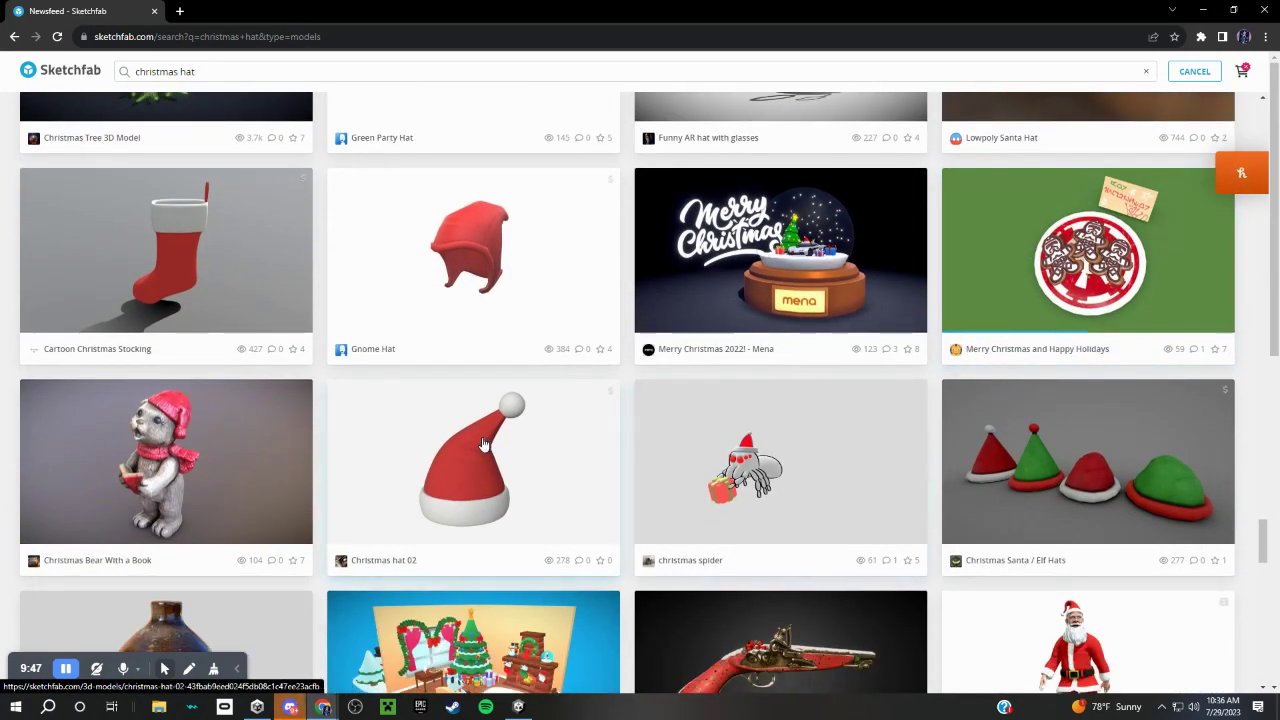
{"action": "left_click", "coordinate": [487, 443]}
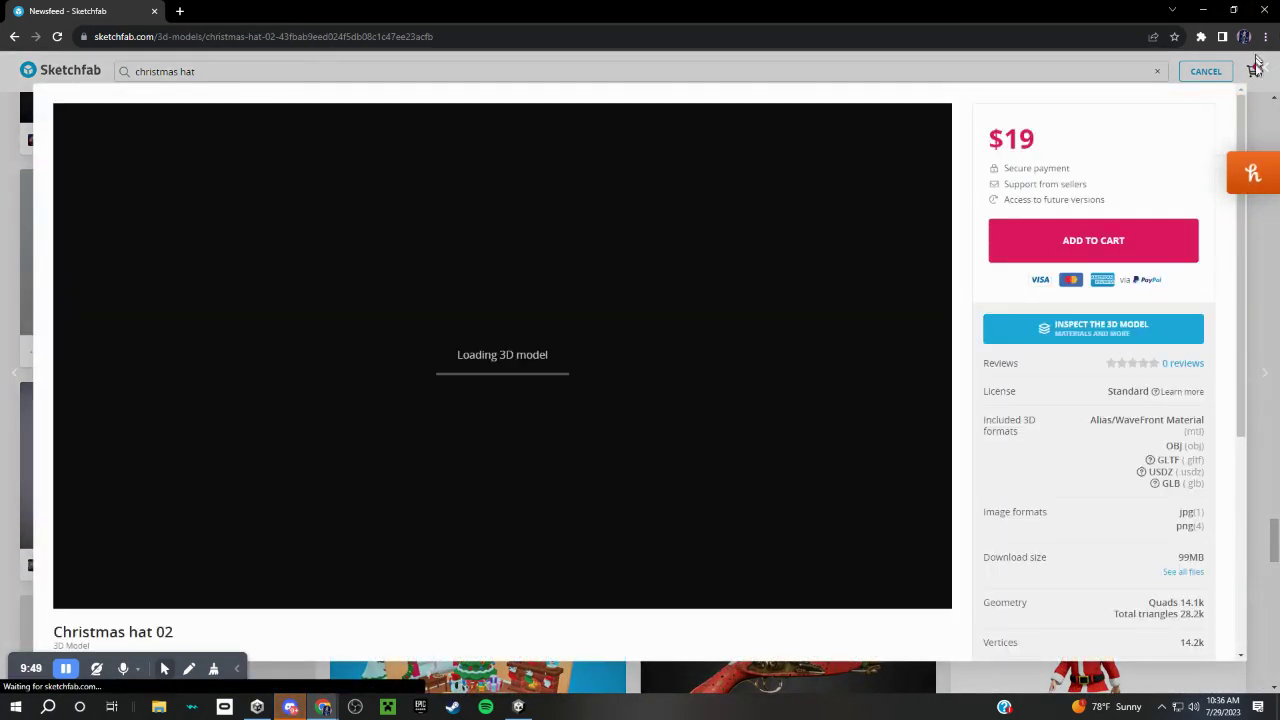
{"action": "left_click", "coordinate": [1260, 68]}
- Scroll further down the Sketchfab results toward Santa's Bobble Hat
{"action": "scroll", "coordinate": [1085, 283], "scroll_direction": "down", "scroll_amount": 5}
{"action": "scroll", "coordinate": [1012, 300], "scroll_direction": "down", "scroll_amount": 1}
{"action": "scroll", "coordinate": [1012, 300], "scroll_direction": "down", "scroll_amount": 4}
{"action": "scroll", "coordinate": [1012, 300], "scroll_direction": "down", "scroll_amount": 2}
{"action": "scroll", "coordinate": [1012, 300], "scroll_direction": "down", "scroll_amount": 3}
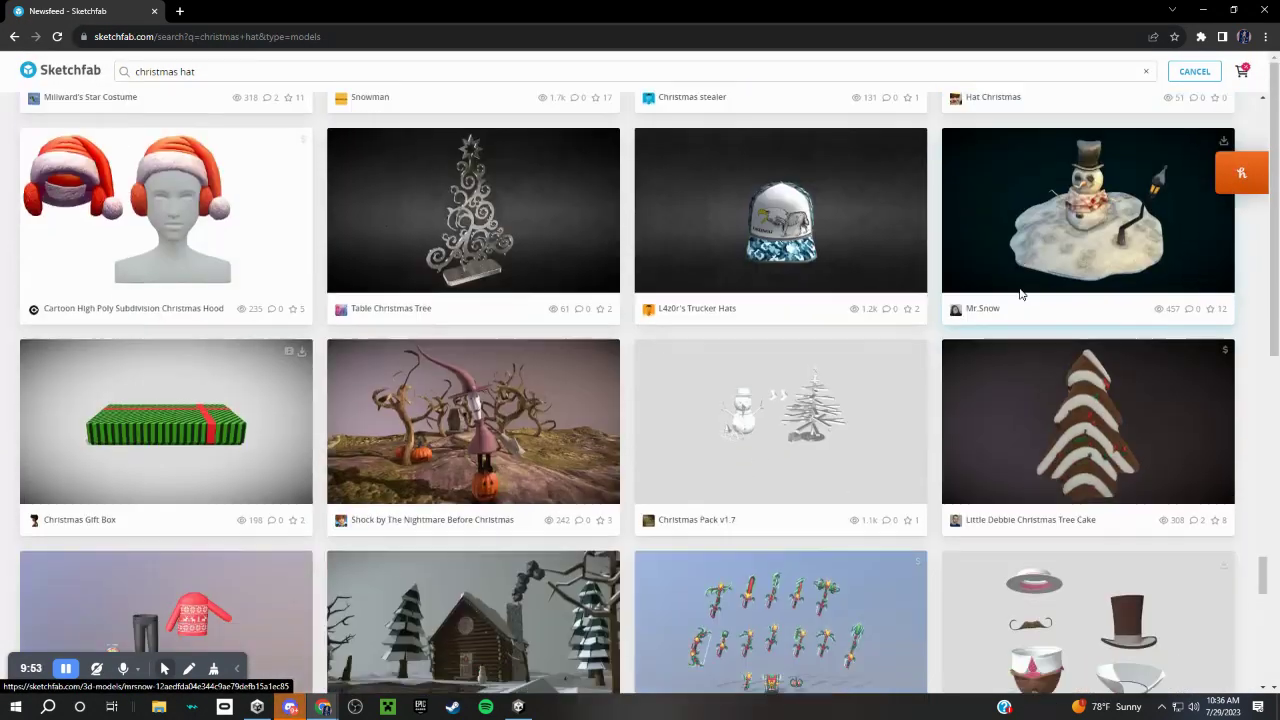
{"action": "scroll", "coordinate": [1020, 292], "scroll_direction": "down", "scroll_amount": 3}
{"action": "scroll", "coordinate": [1022, 289], "scroll_direction": "down", "scroll_amount": 3}
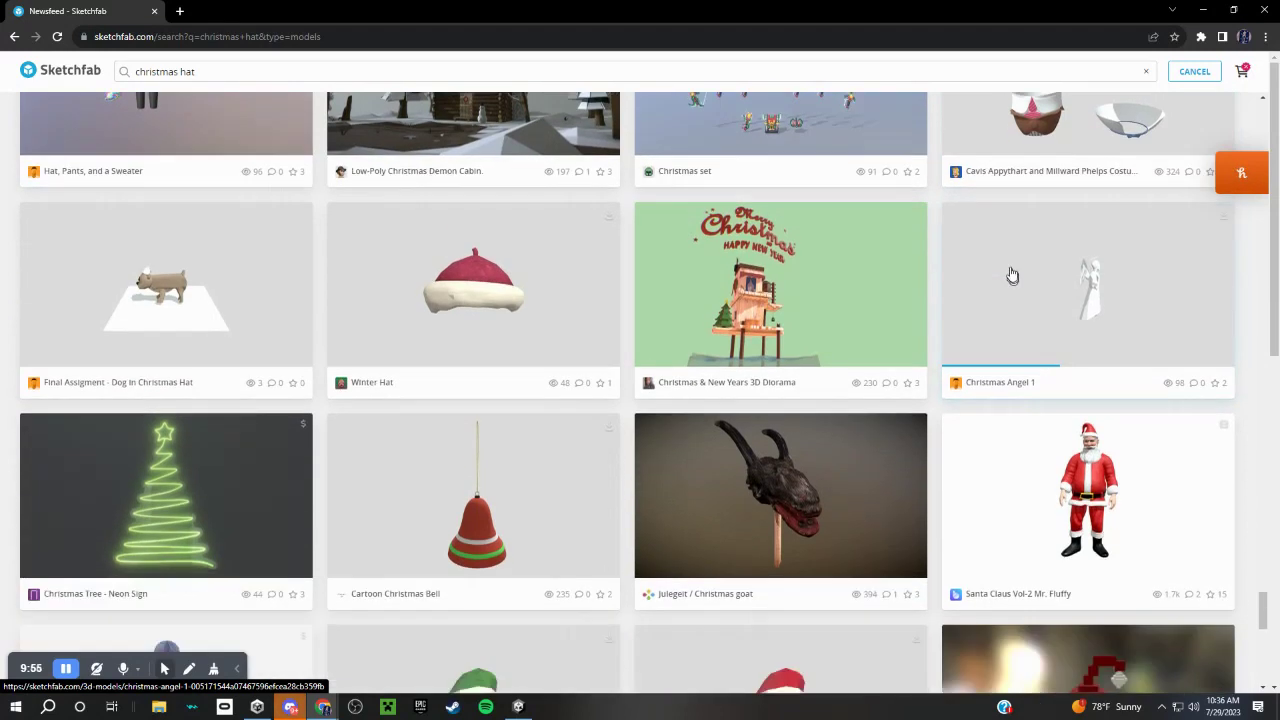
{"action": "scroll", "coordinate": [1006, 271], "scroll_direction": "down", "scroll_amount": 4}
{"action": "scroll", "coordinate": [990, 310], "scroll_direction": "down", "scroll_amount": 3}
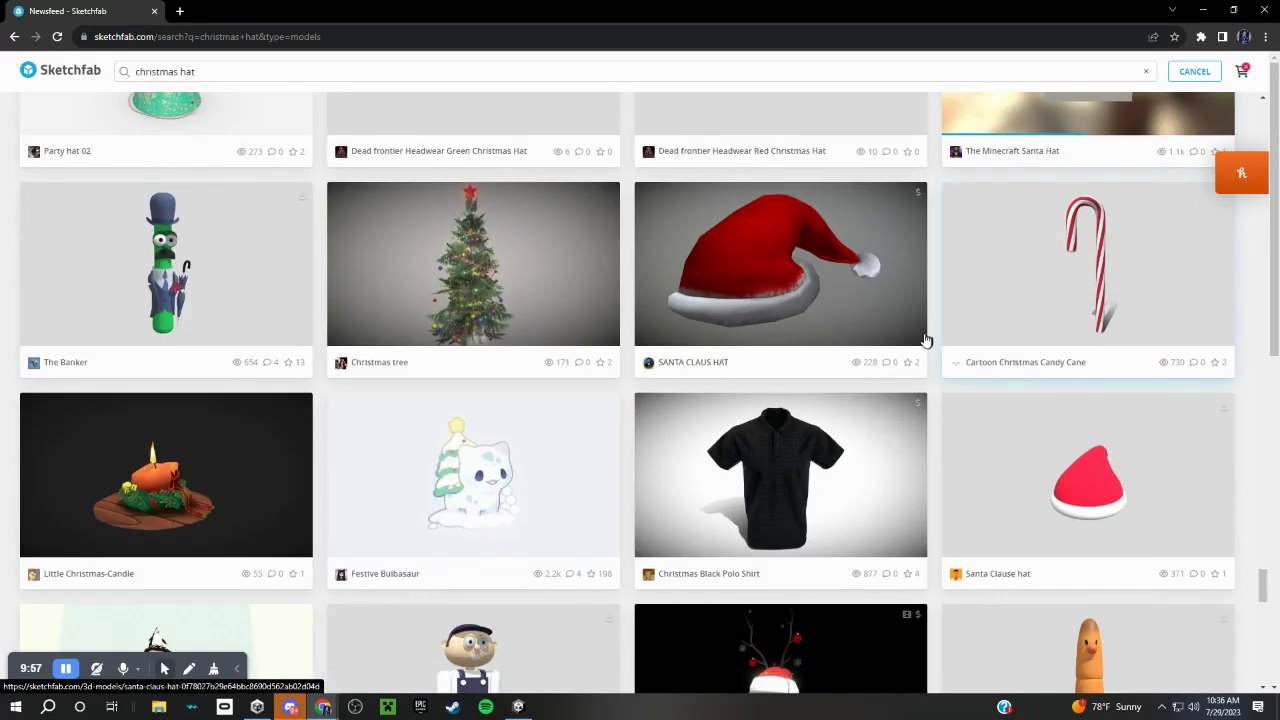
{"action": "scroll", "coordinate": [925, 335], "scroll_direction": "down", "scroll_amount": 3}
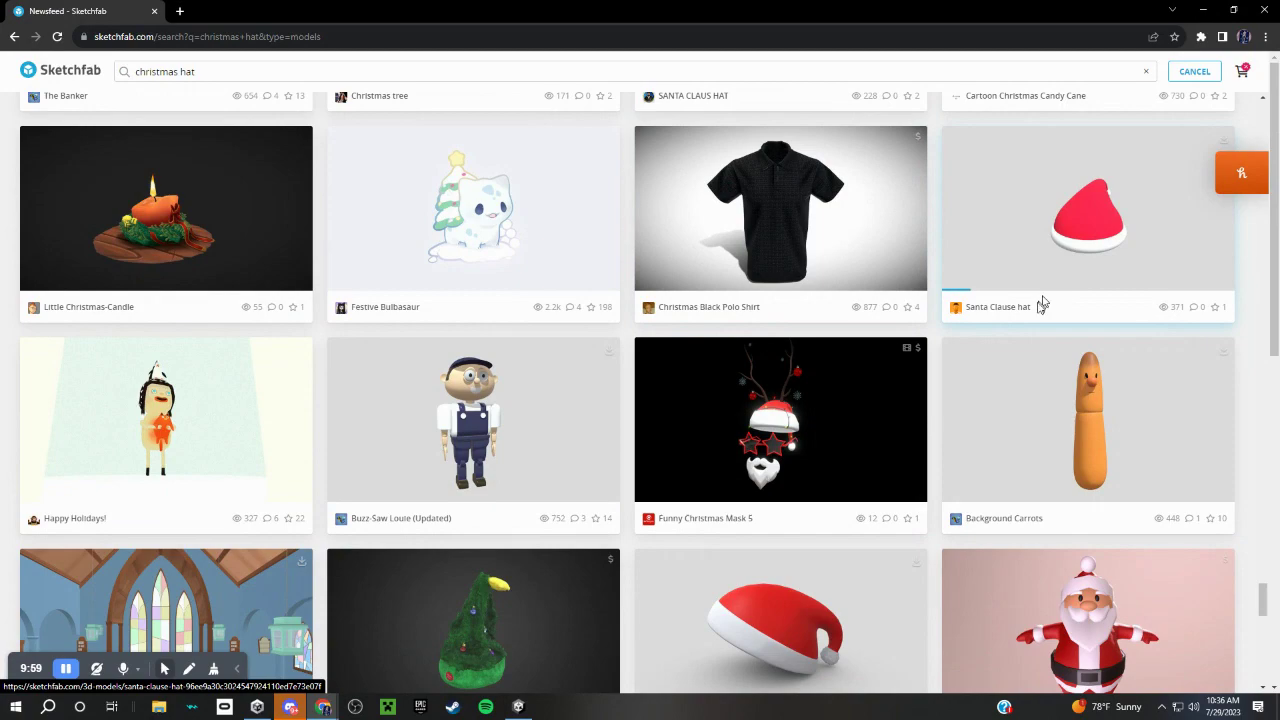
{"action": "scroll", "coordinate": [1037, 306], "scroll_direction": "down", "scroll_amount": 2}
{"action": "scroll", "coordinate": [977, 336], "scroll_direction": "down", "scroll_amount": 4}
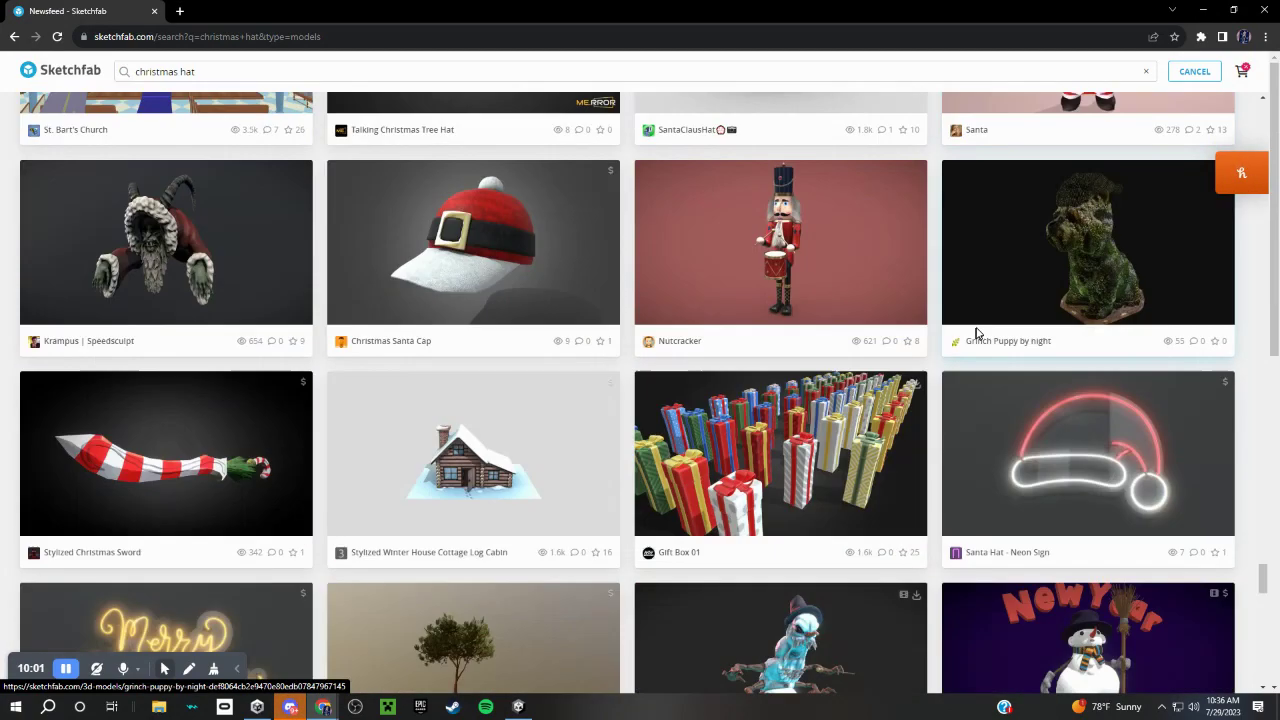
{"action": "scroll", "coordinate": [1000, 350], "scroll_direction": "down", "scroll_amount": 4}
{"action": "scroll", "coordinate": [1025, 360], "scroll_direction": "down", "scroll_amount": 2}
{"action": "scroll", "coordinate": [1028, 380], "scroll_direction": "down", "scroll_amount": 4}
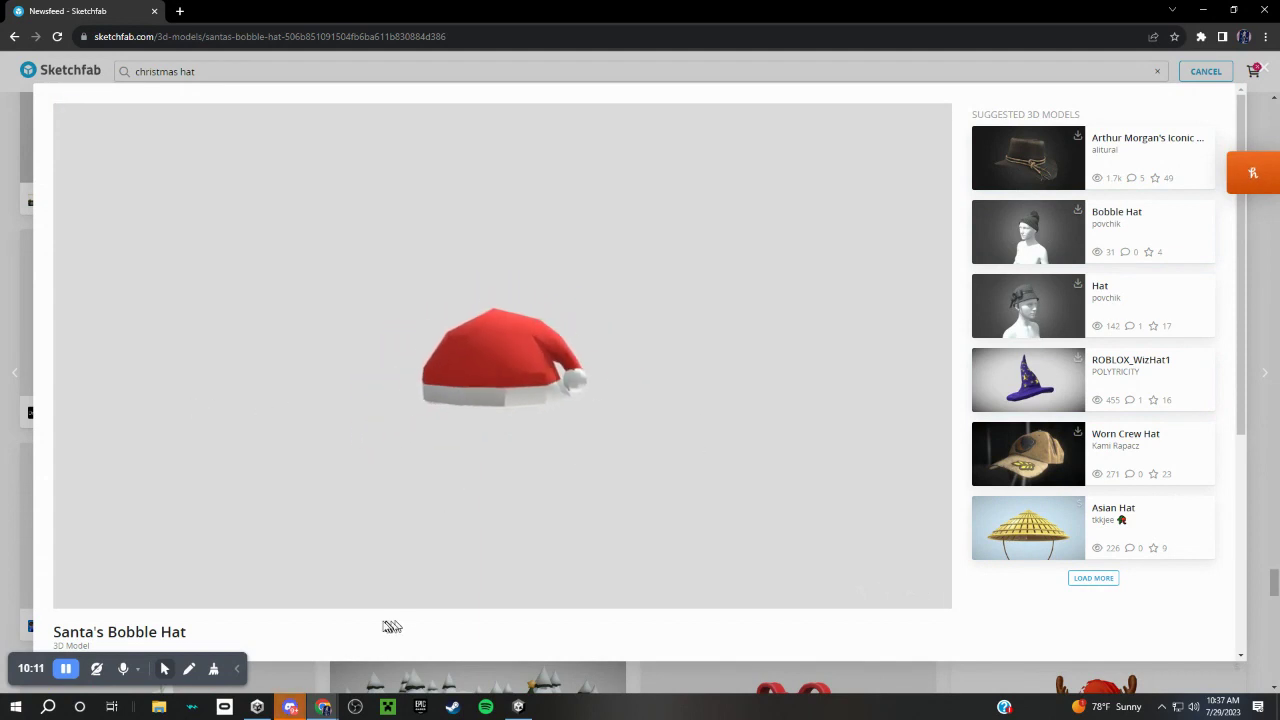
- Download Santa's Bobble Hat from Sketchfab in FBX format
{"action": "scroll", "coordinate": [305, 627], "scroll_direction": "down", "scroll_amount": 2}
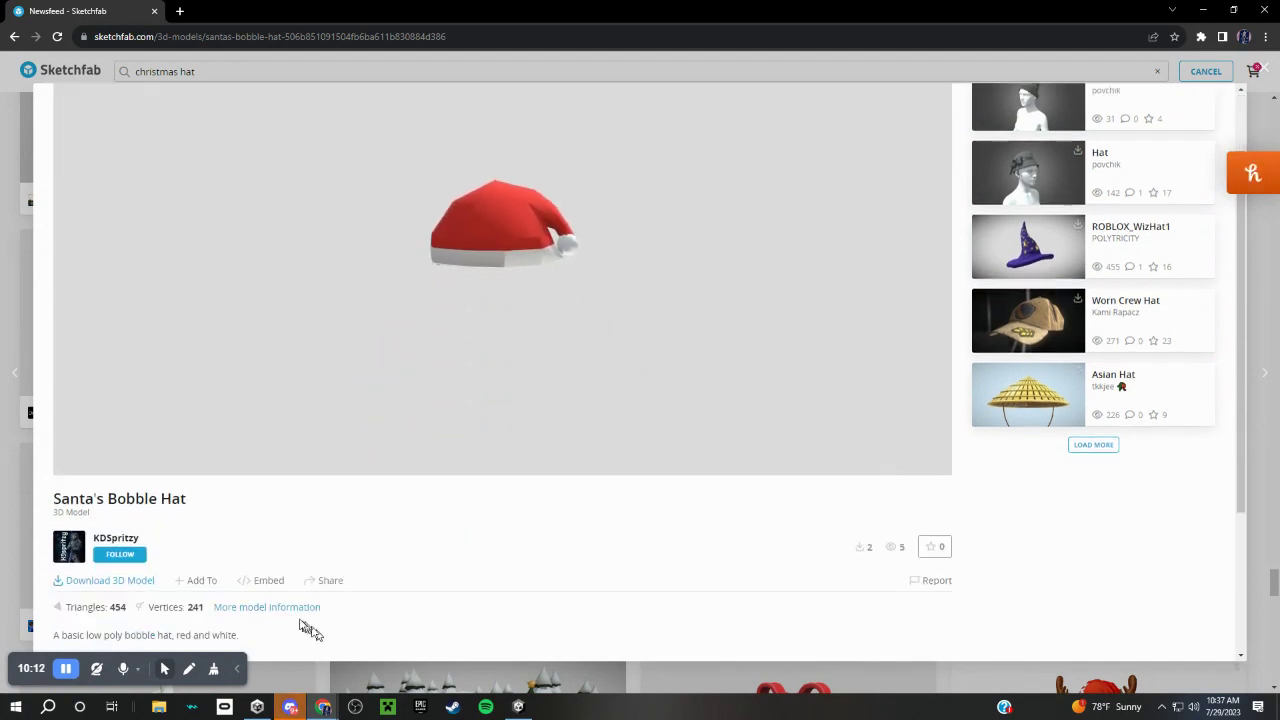
{"action": "left_click", "coordinate": [122, 582]}
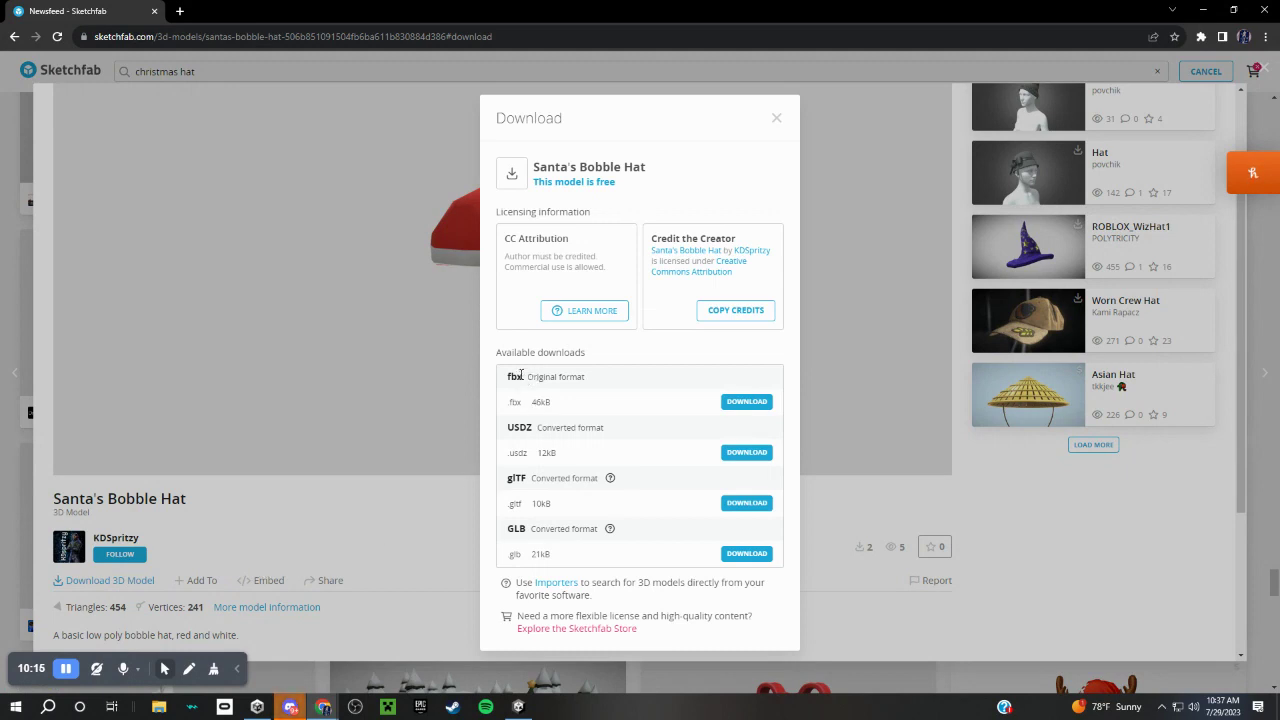
{"action": "left_click", "coordinate": [745, 404]}
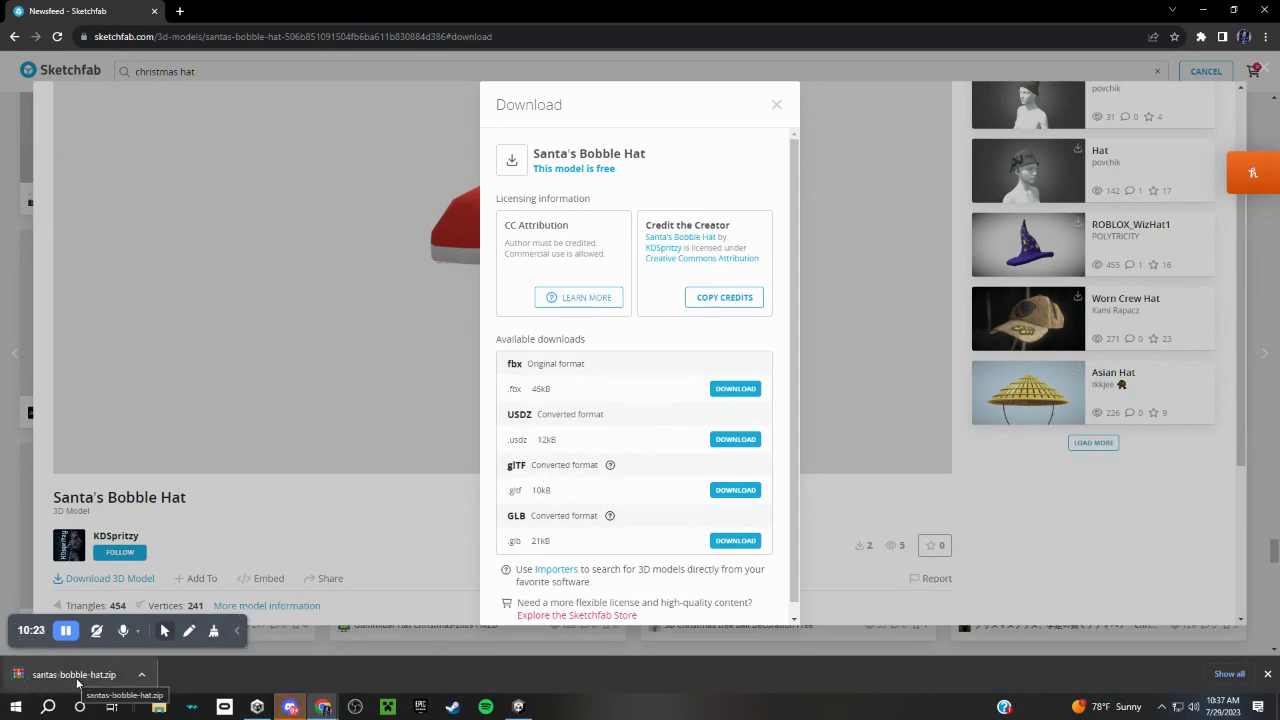
- Import BobbleHat.fbx from the archive's source folder into Unity's Assets
{"action": "left_click", "coordinate": [77, 680]}
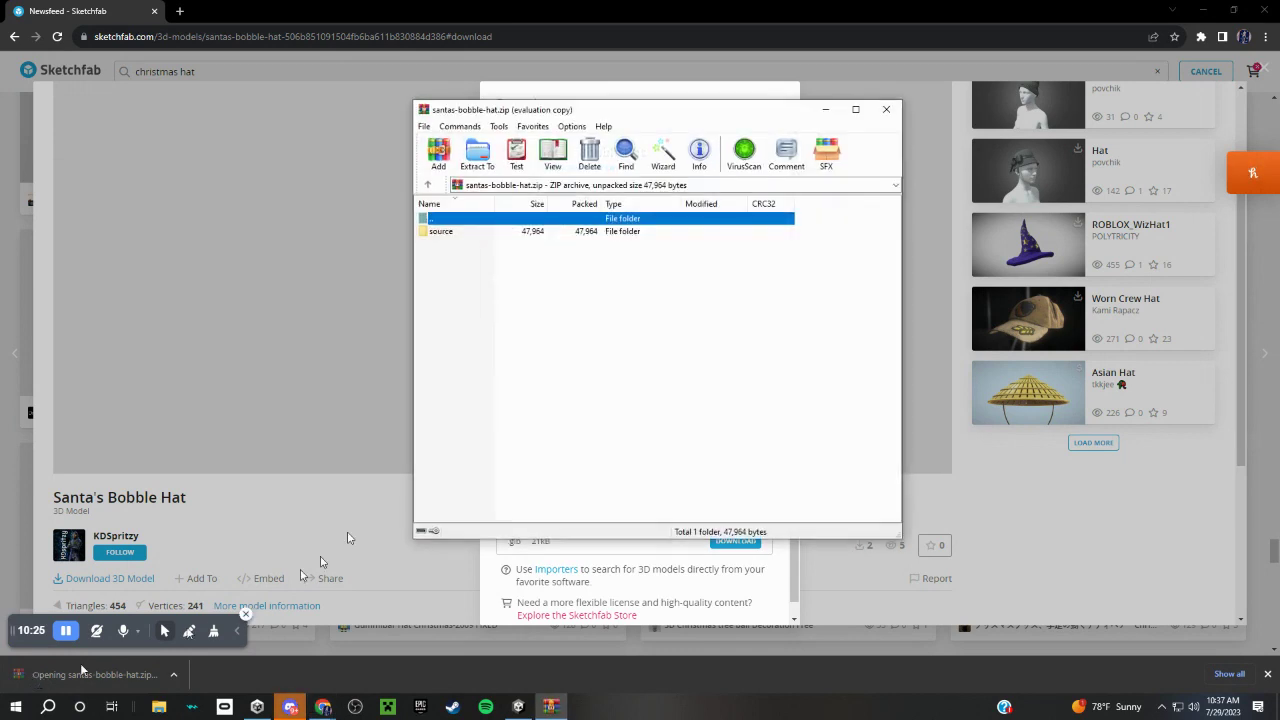
{"action": "double_click", "coordinate": [466, 234]}
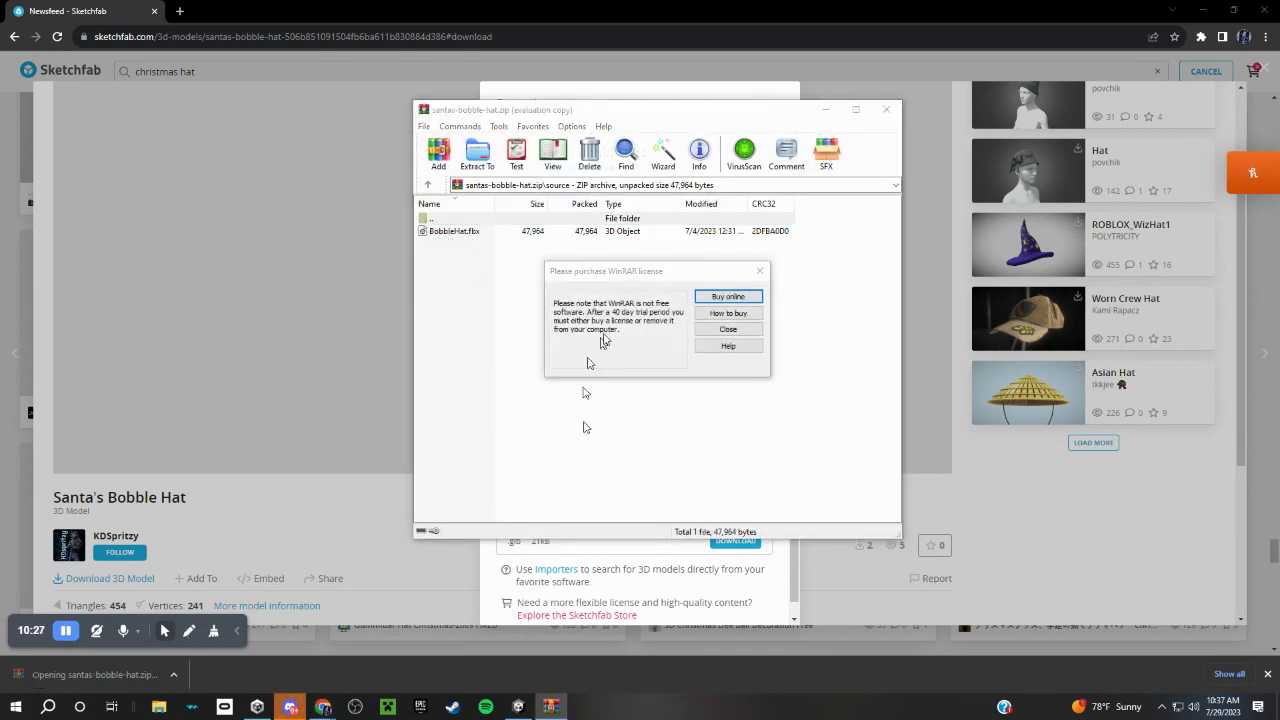
{"action": "left_click", "coordinate": [752, 277]}
{"action": "left_click", "coordinate": [430, 233]}
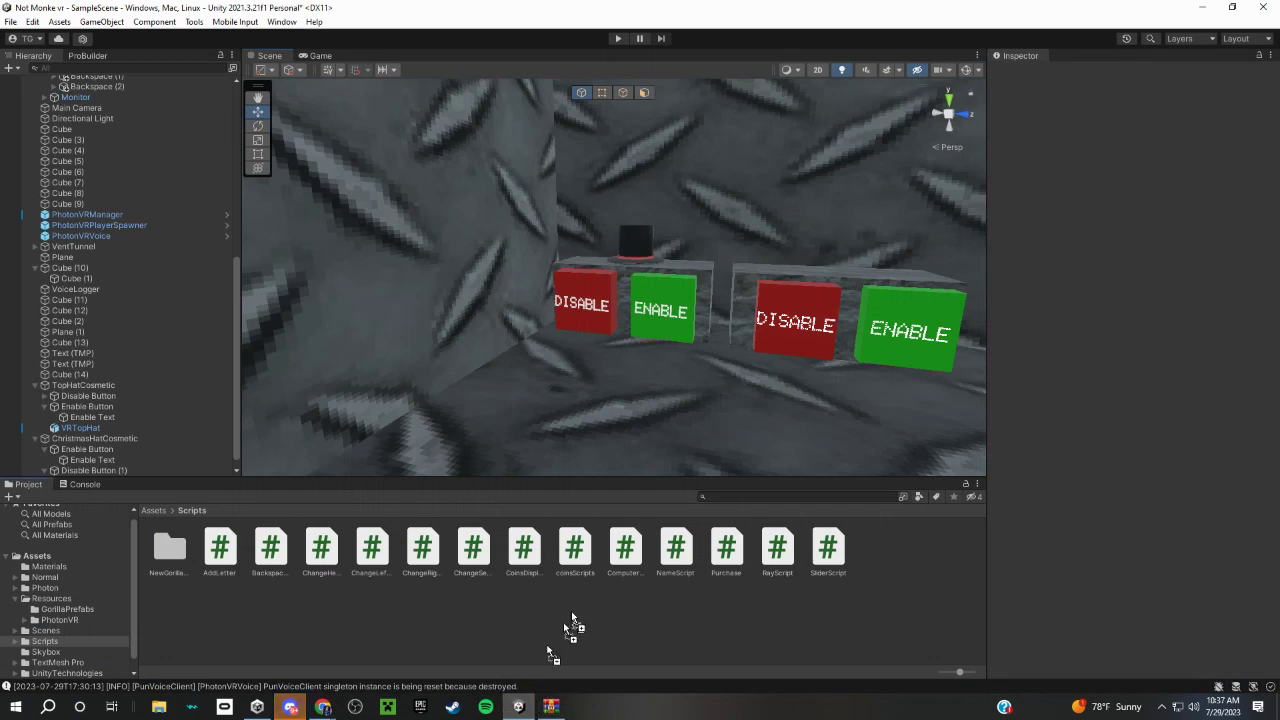
{"action": "left_click_drag", "start_coordinate": [518, 704], "coordinate": [100, 565]}
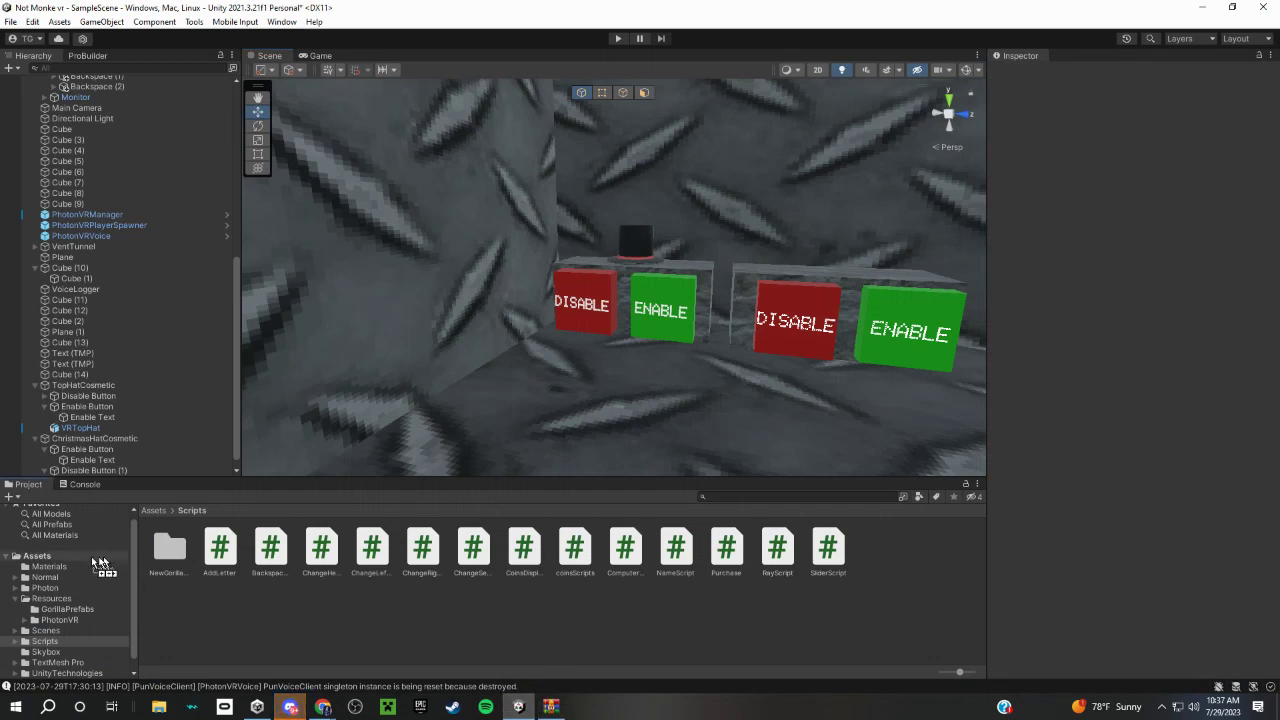
- Place the BobbleHat model from Assets into the scene
{"action": "left_click", "coordinate": [37, 556]}
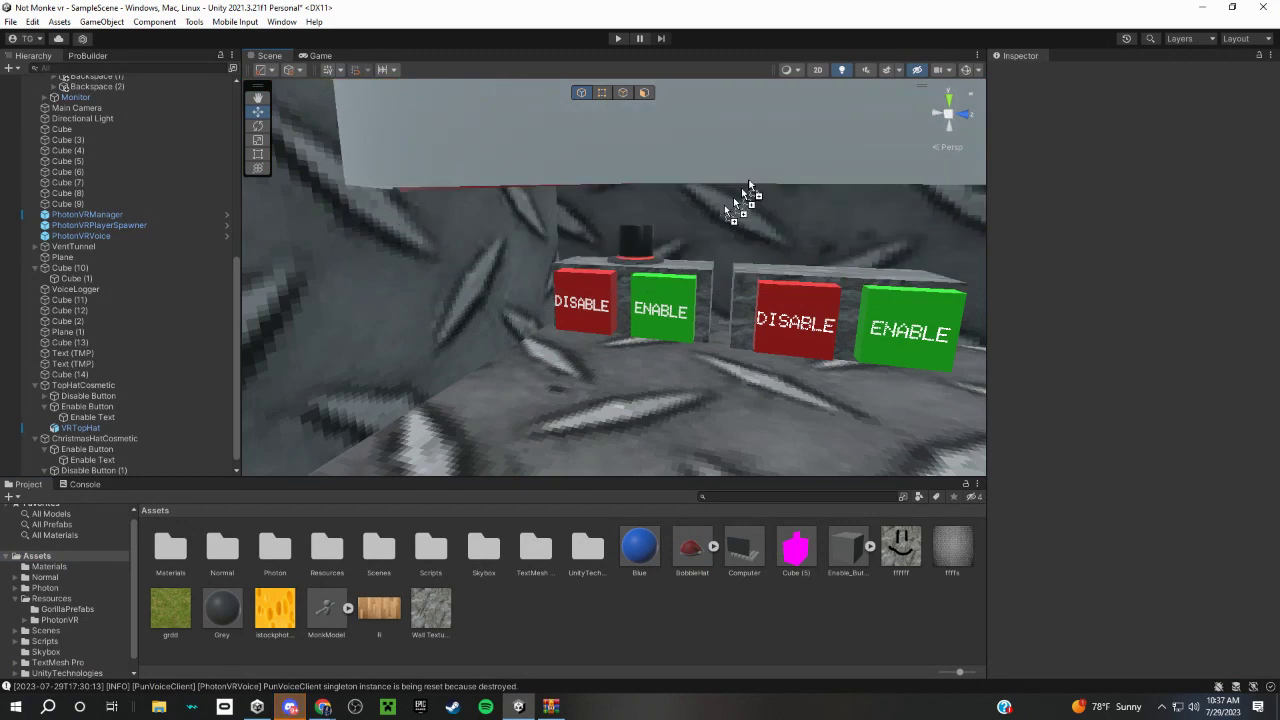
{"action": "left_click_drag", "start_coordinate": [745, 562], "coordinate": [772, 165]}
{"action": "scroll", "coordinate": [772, 165], "scroll_direction": "down", "scroll_amount": 3}
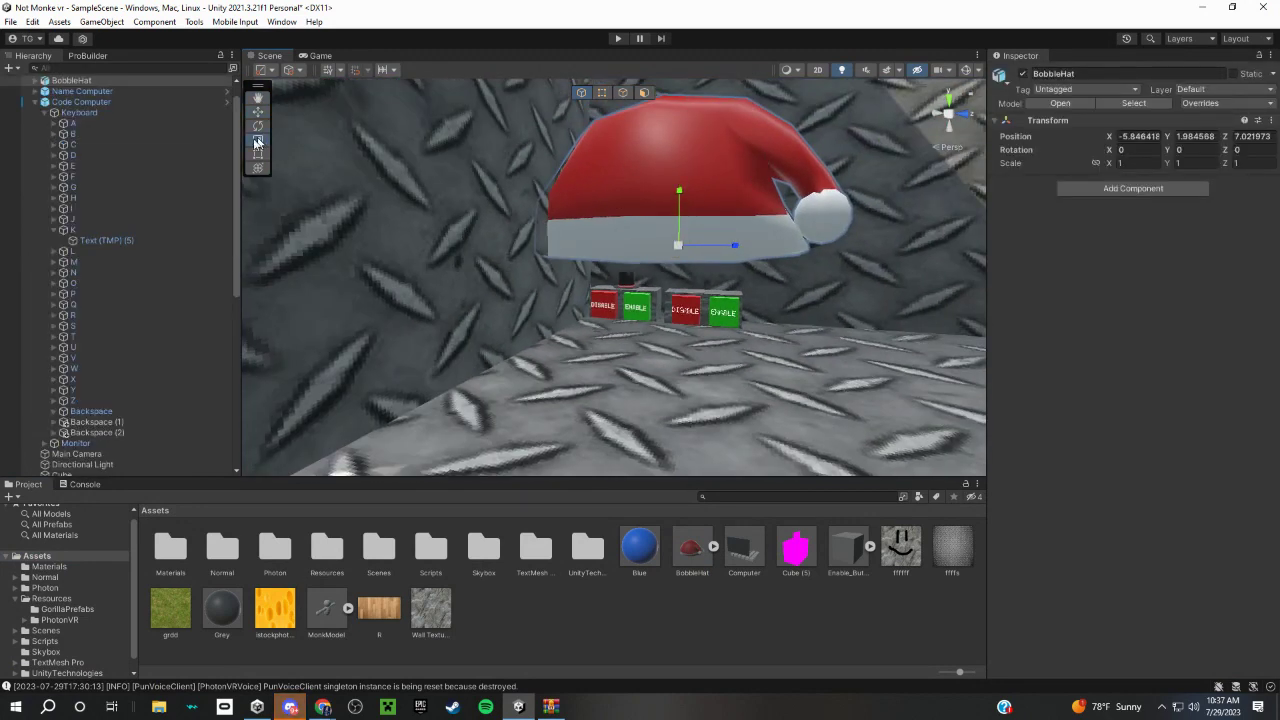
- Shrink the BobbleHat and lower it onto the Christmas hat's button block
{"action": "left_click", "coordinate": [34, 103]}
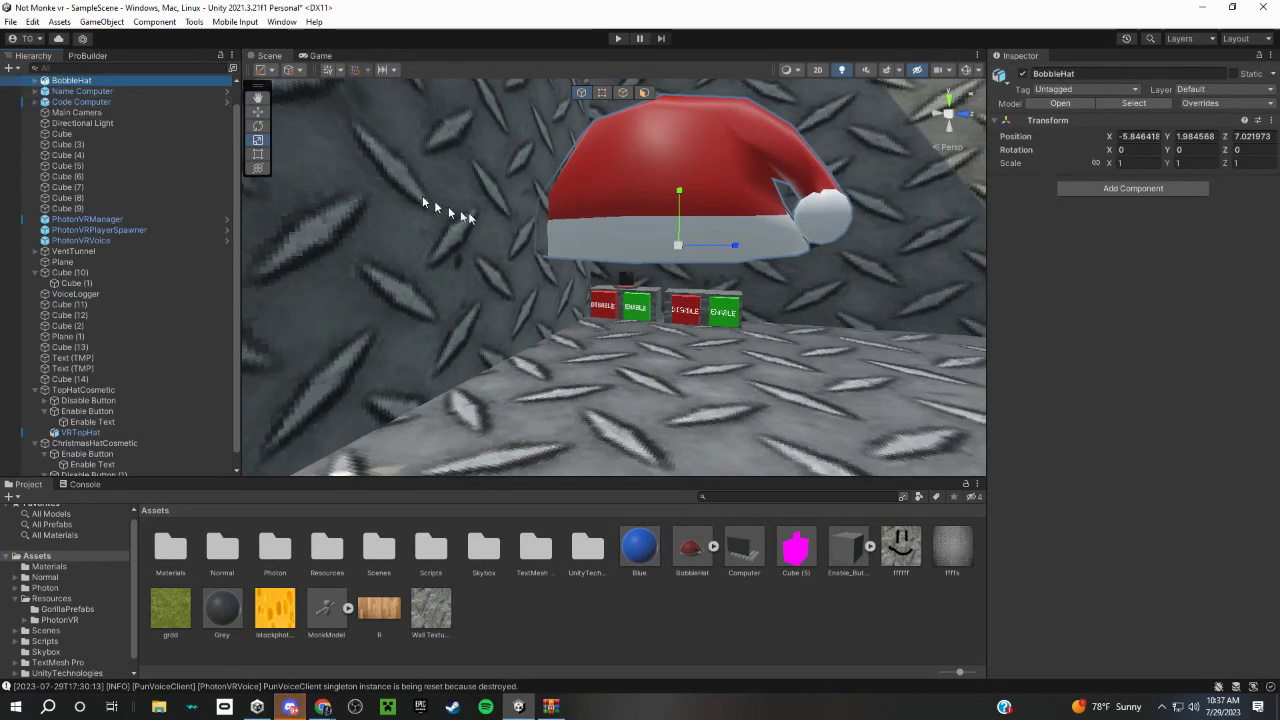
{"action": "right_click_drag", "start_coordinate": [463, 210], "coordinate": [600, 238]}
{"action": "left_click_drag", "start_coordinate": [589, 231], "coordinate": [571, 242]}
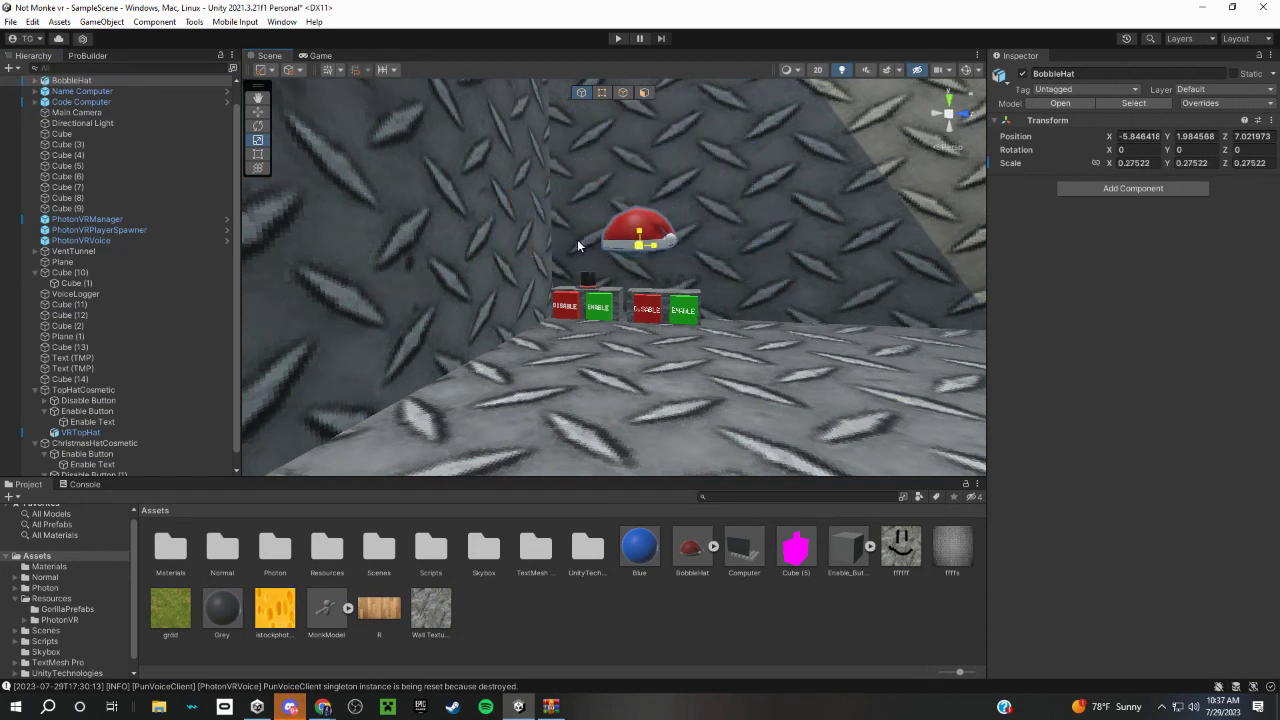
{"action": "right_click_drag", "start_coordinate": [571, 248], "coordinate": [505, 200]}
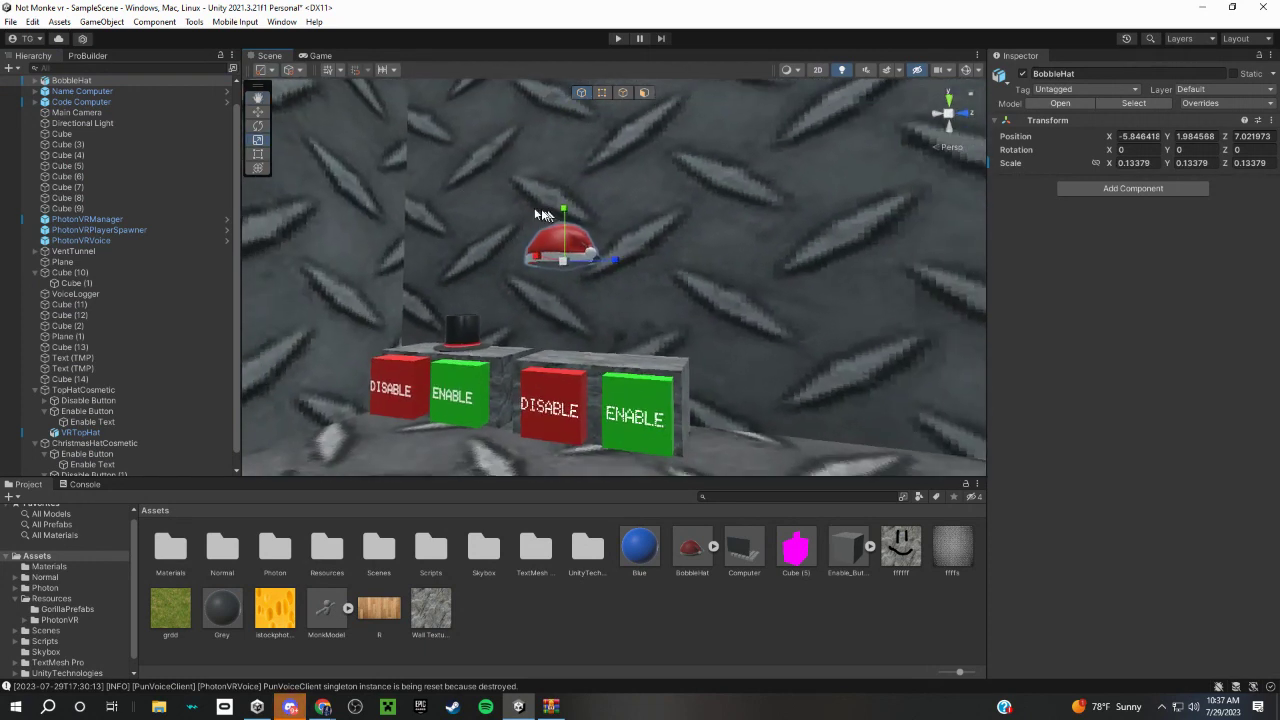
{"action": "mouse_move", "coordinate": [563, 214]}
{"action": "left_mouse_down"}
{"action": "mouse_move", "coordinate": [561, 301]}
{"action": "mouse_move", "coordinate": [447, 320]}
{"action": "mouse_move", "coordinate": [514, 333]}
{"action": "mouse_move", "coordinate": [440, 348]}
{"action": "mouse_move", "coordinate": [600, 354]}
{"action": "left_mouse_up"}
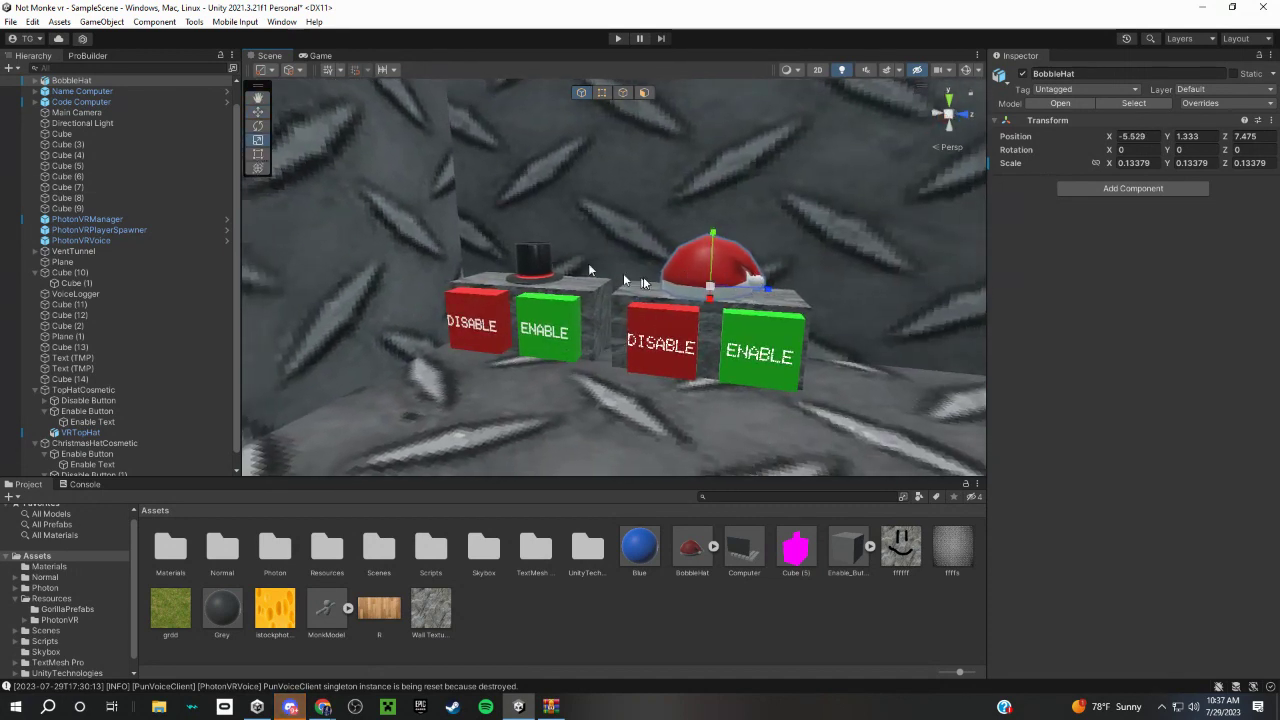
{"action": "left_click_drag", "start_coordinate": [707, 287], "coordinate": [685, 296]}
{"action": "scroll", "coordinate": [500, 295], "scroll_direction": "up", "scroll_amount": 5}
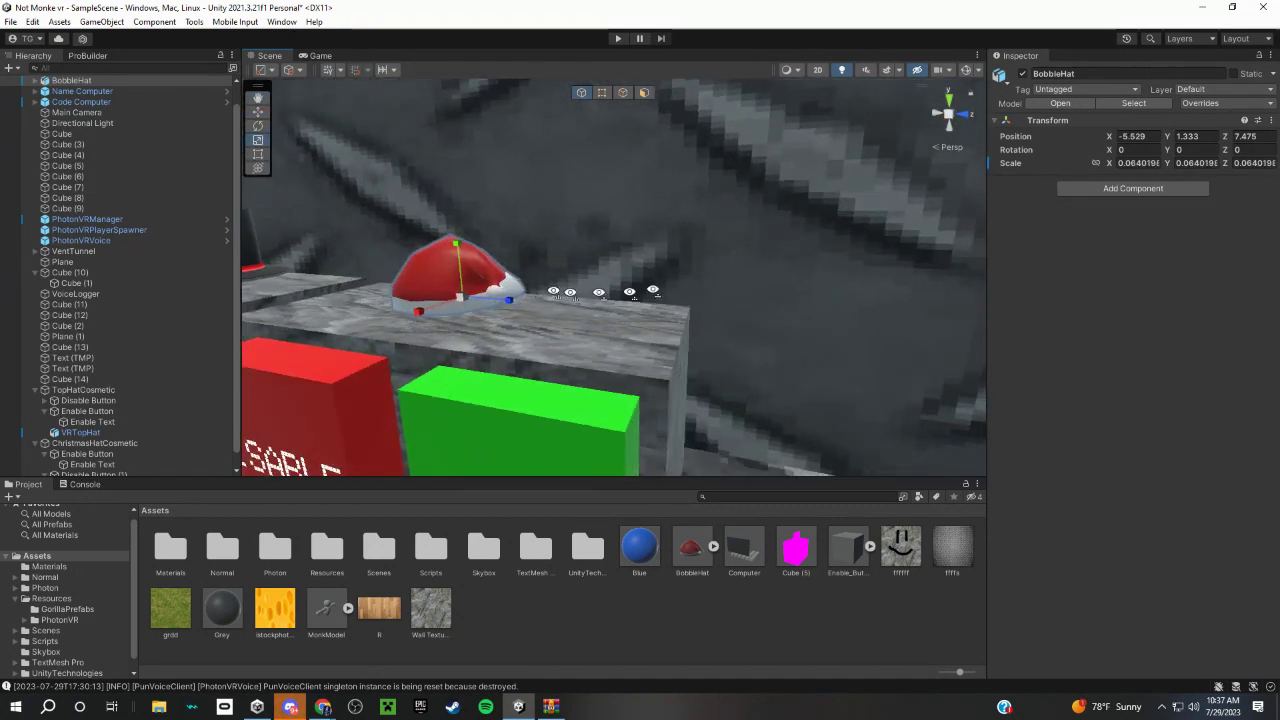
{"action": "left_click_drag", "start_coordinate": [467, 302], "coordinate": [290, 198]}
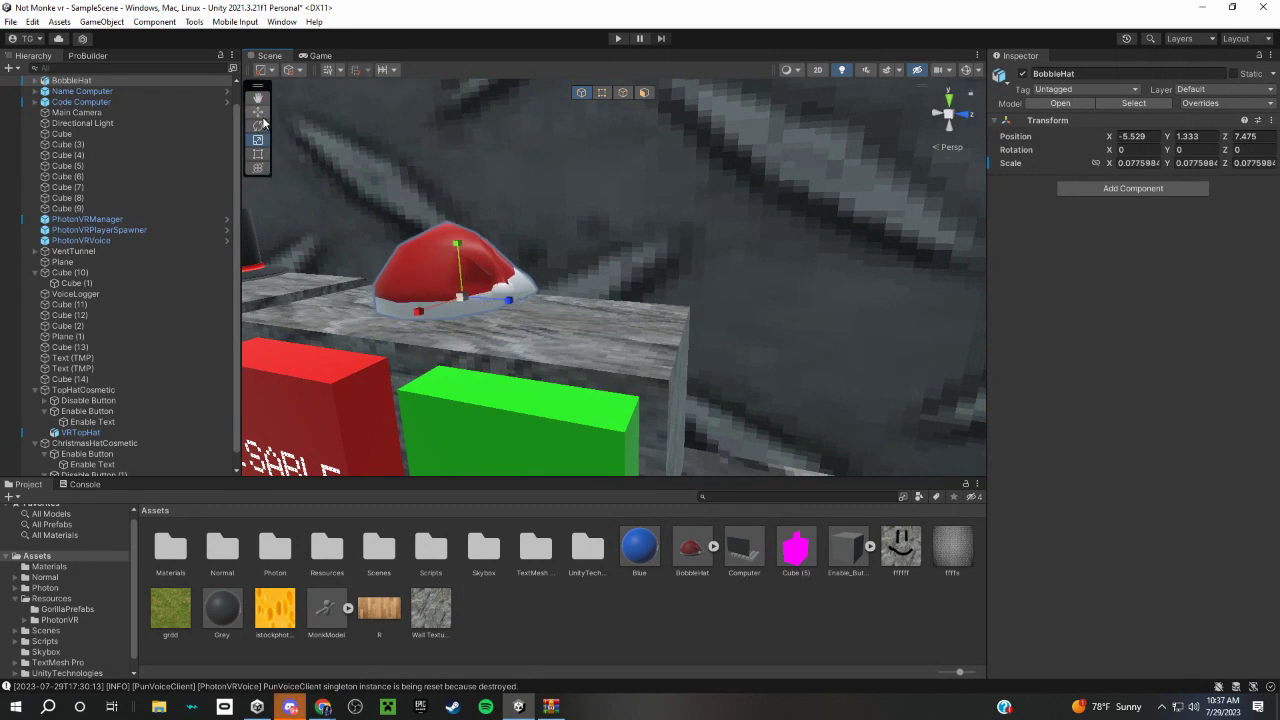
- Reselect the BobbleHat and orbit around it to check its placement on the boxes
{"action": "mouse_move", "coordinate": [262, 121]}
{"action": "left_mouse_down", "text": "alt"}
{"action": "mouse_move", "coordinate": [562, 258]}
{"action": "mouse_move", "coordinate": [520, 225]}
{"action": "left_mouse_up", "text": "alt"}
{"action": "left_click", "coordinate": [508, 220]}
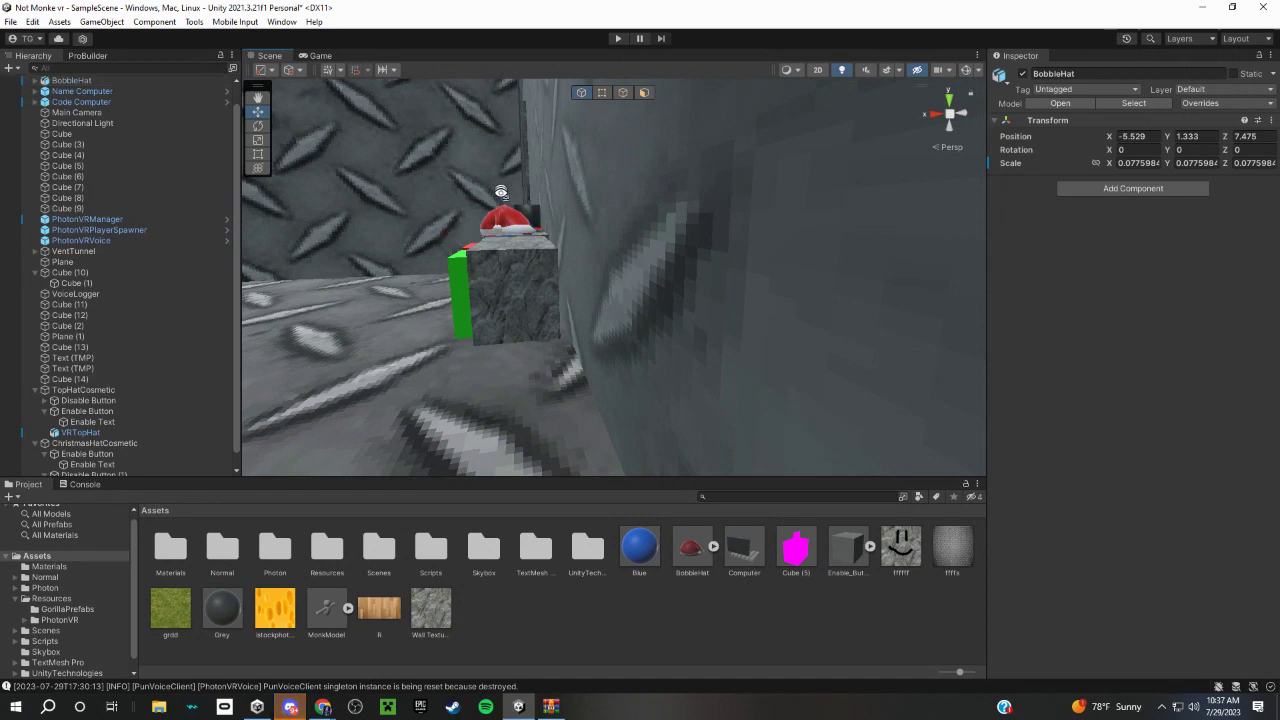
{"action": "left_click", "coordinate": [506, 216]}
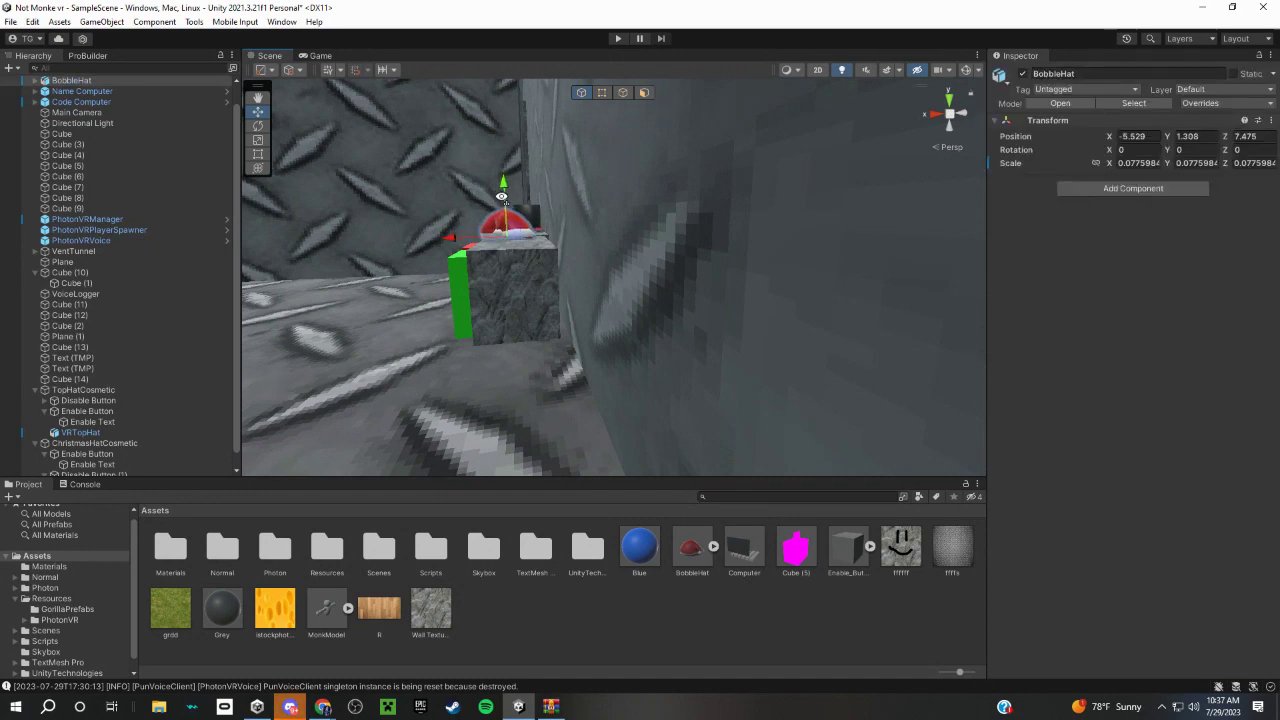
{"action": "mouse_move", "coordinate": [503, 192]}
{"action": "left_mouse_down", "text": "alt"}
{"action": "mouse_move", "coordinate": [557, 240]}
{"action": "mouse_move", "coordinate": [700, 250]}
{"action": "left_mouse_up", "text": "alt"}
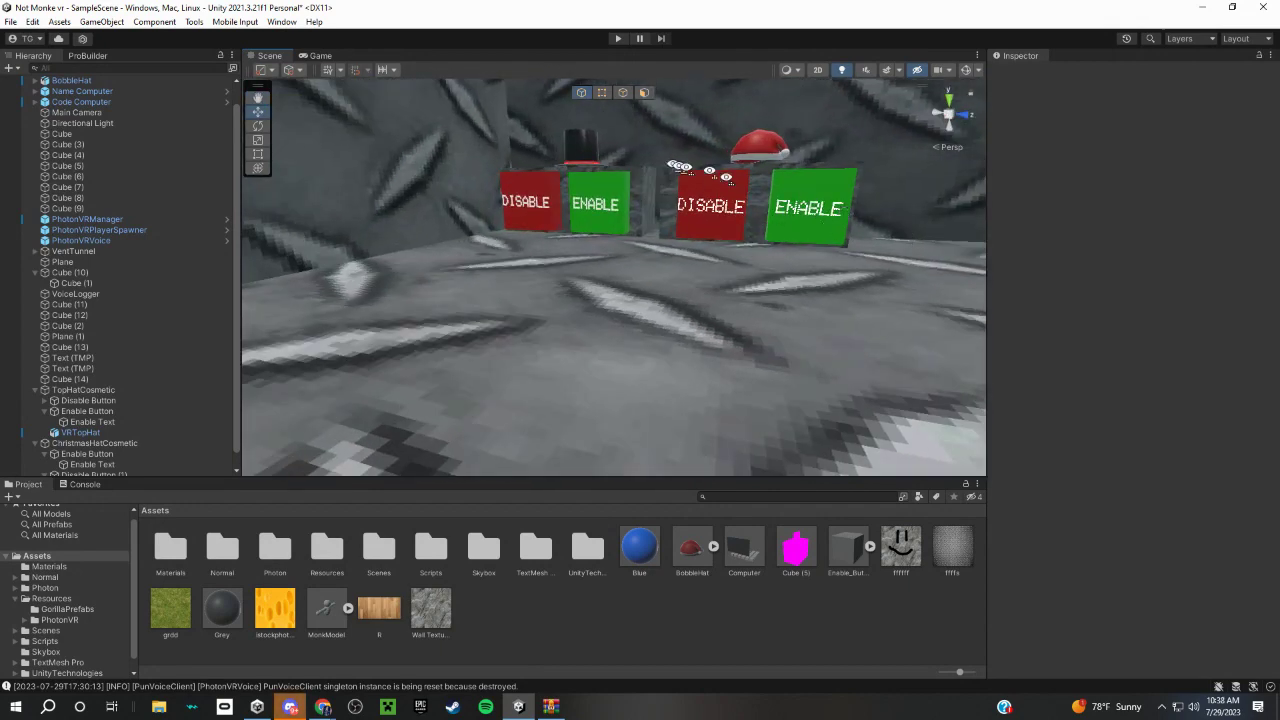
{"action": "mouse_move", "coordinate": [676, 165]}
{"action": "left_mouse_down", "text": "alt"}
{"action": "mouse_move", "coordinate": [800, 143]}
{"action": "mouse_move", "coordinate": [634, 114]}
{"action": "mouse_move", "coordinate": [783, 415]}
{"action": "mouse_move", "coordinate": [432, 424]}
{"action": "left_mouse_up", "text": "alt"}
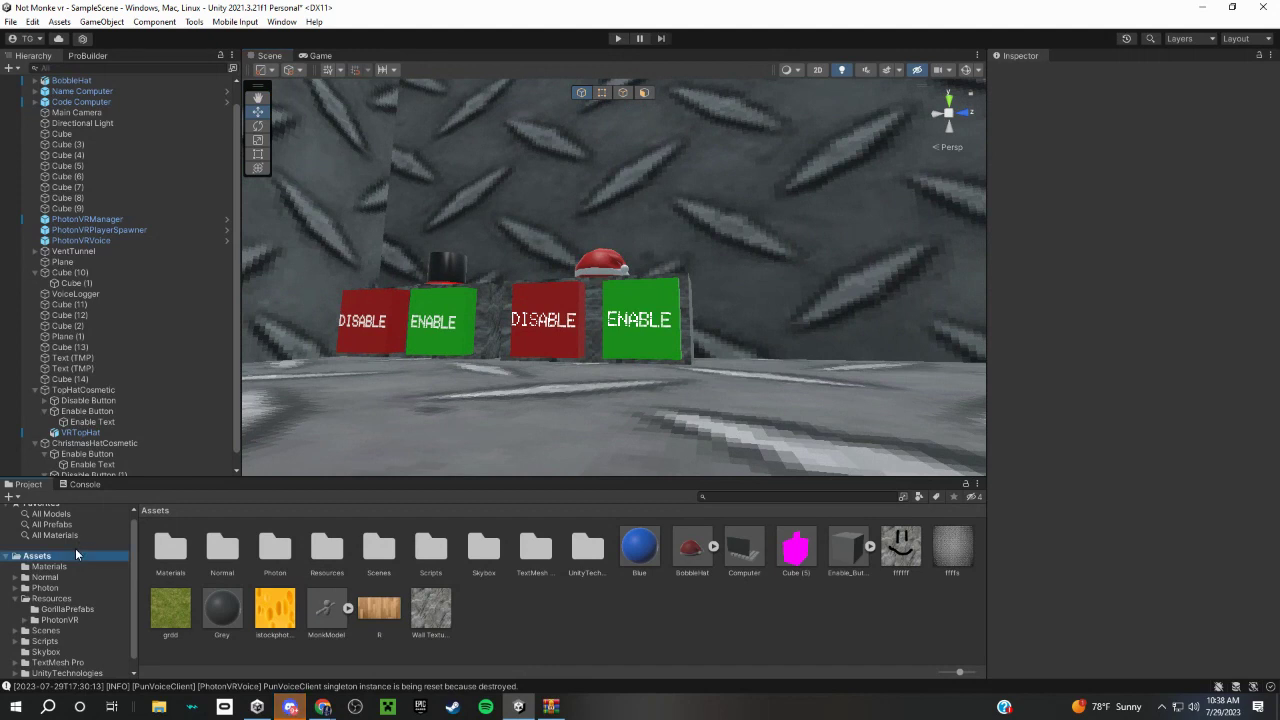
- Open the Player prefab from Resources > PhotonVR for editing
{"action": "double_click", "coordinate": [330, 552]}
{"action": "double_click", "coordinate": [222, 550]}
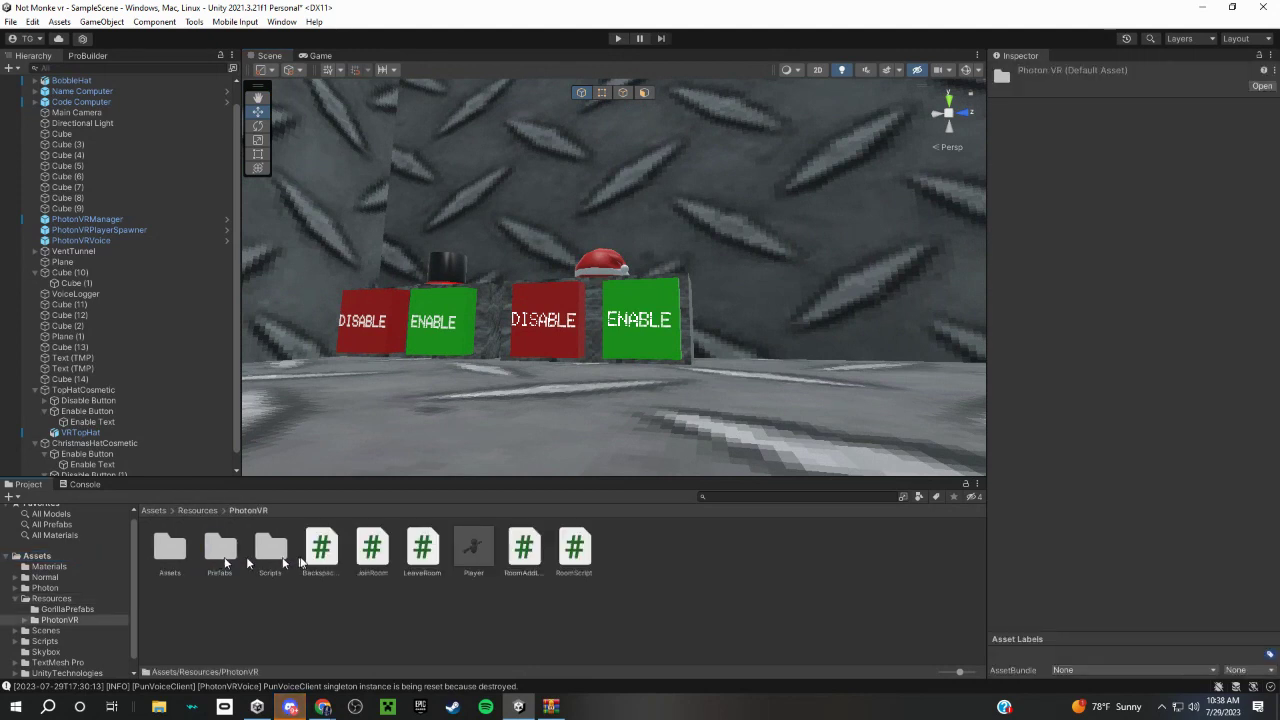
{"action": "double_click", "coordinate": [471, 550]}
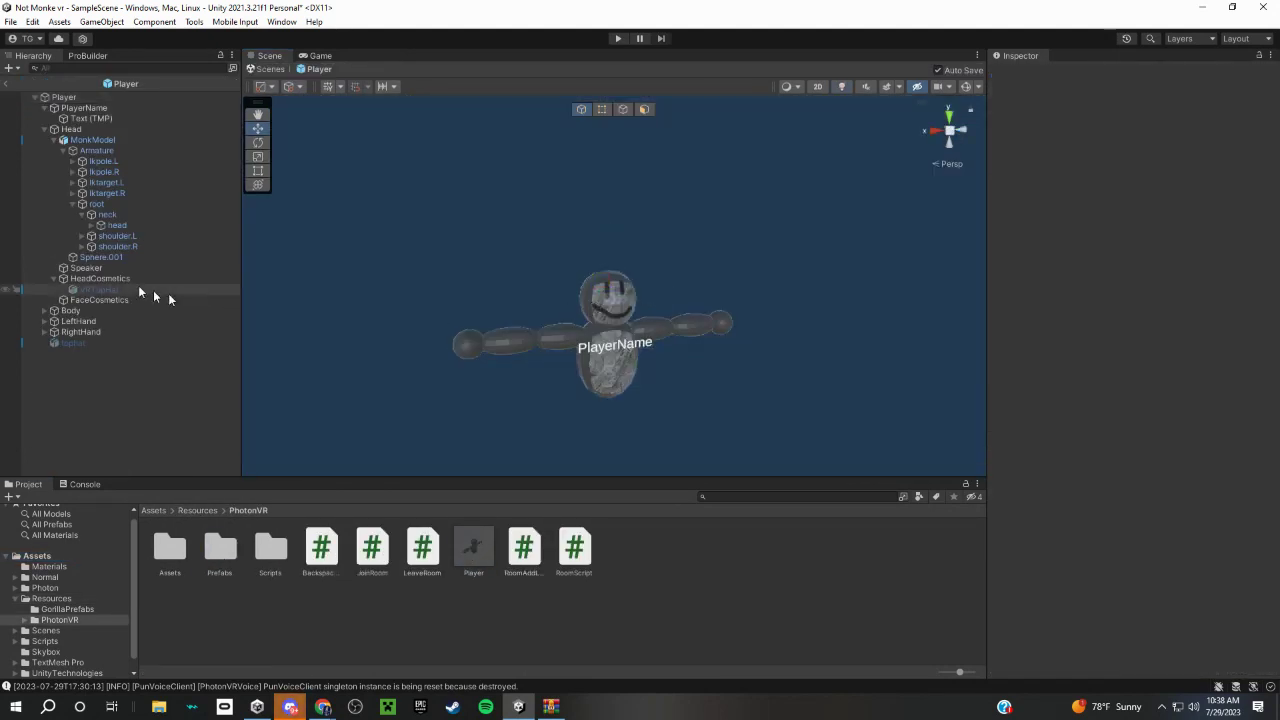
- Drag the BobbleHat from Assets into the Player prefab and frame it with F
{"action": "left_click", "coordinate": [55, 140]}
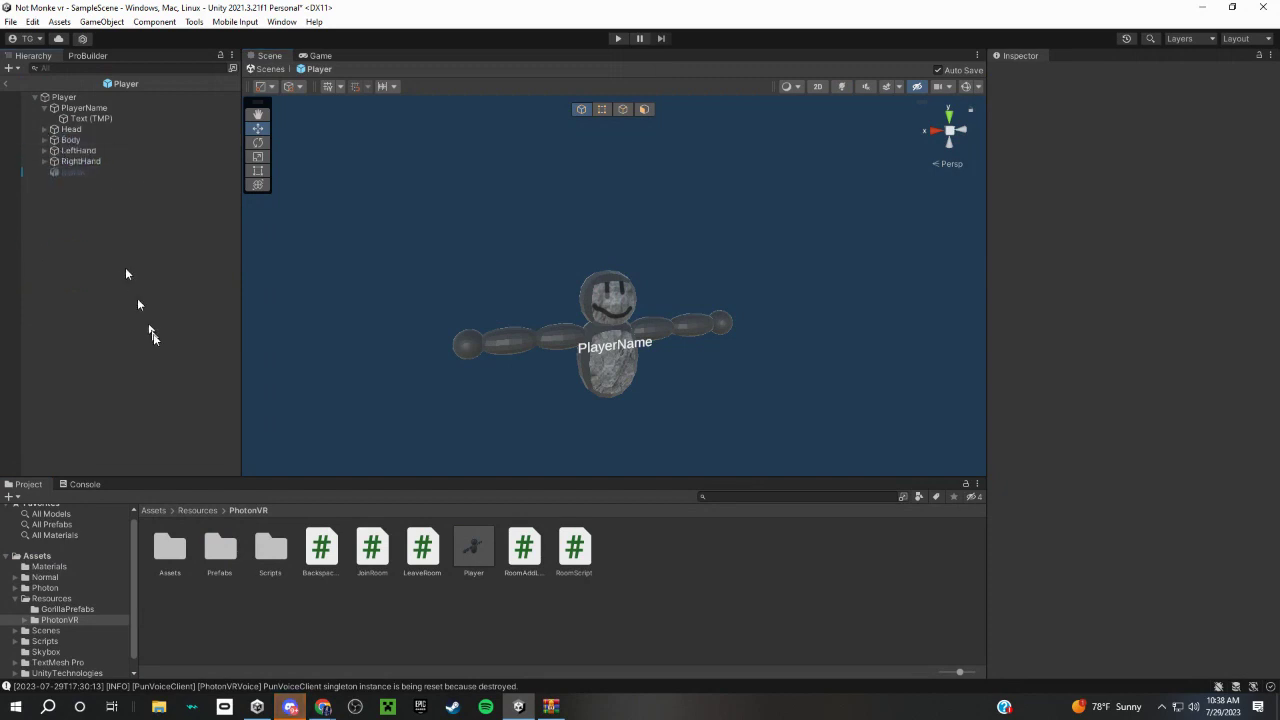
{"action": "left_click", "coordinate": [10, 557]}
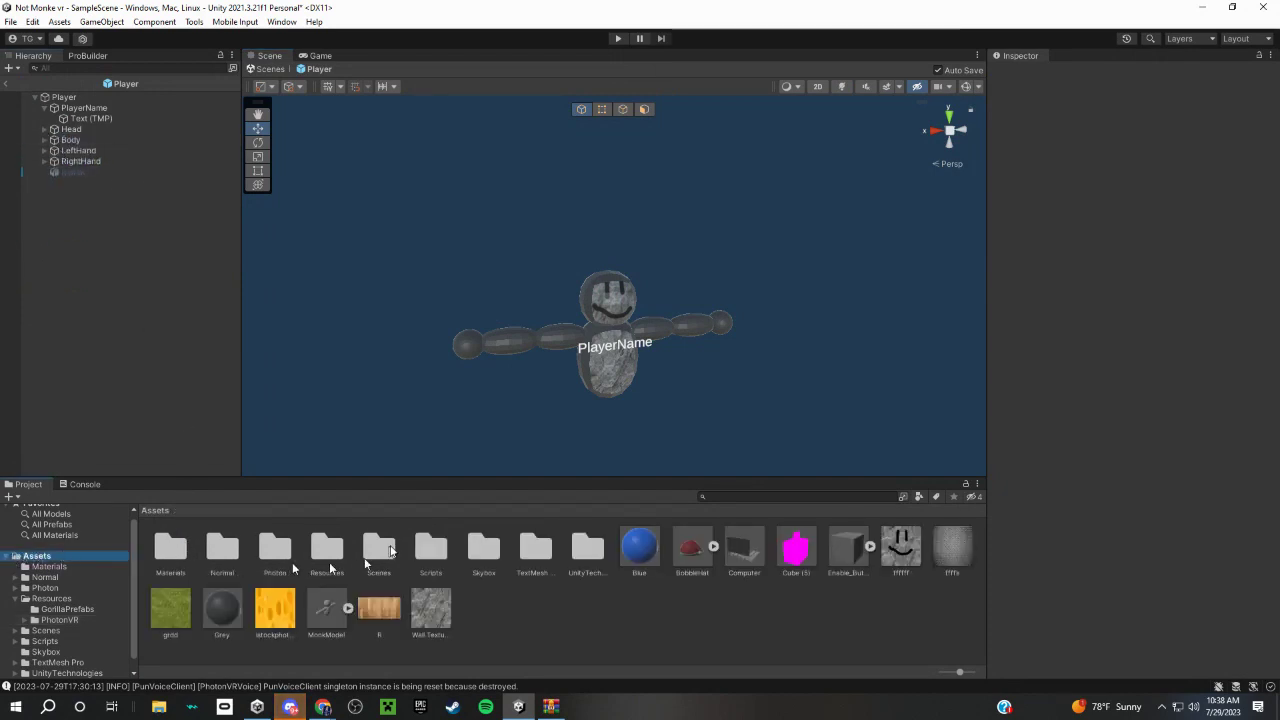
{"action": "mouse_move", "coordinate": [650, 595]}
{"action": "left_mouse_down"}
{"action": "mouse_move", "coordinate": [645, 258]}
{"action": "mouse_move", "coordinate": [320, 160]}
{"action": "left_mouse_up"}
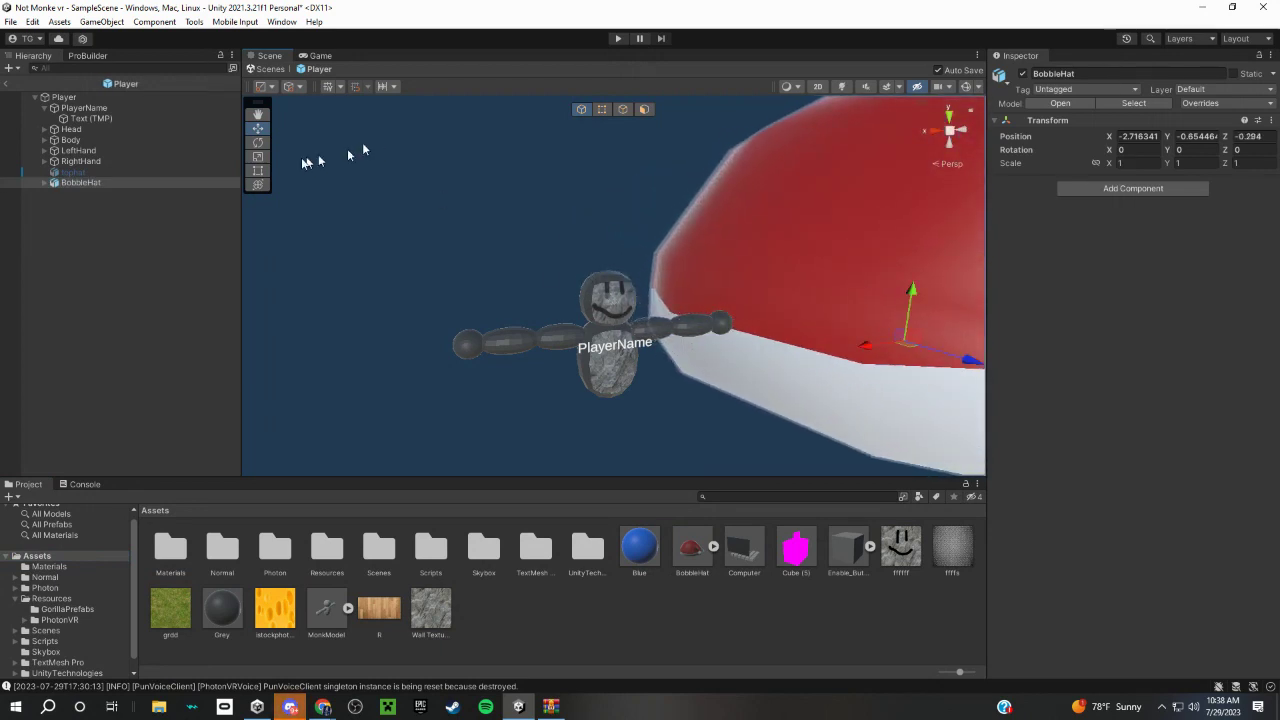
{"action": "key", "text": "f"}
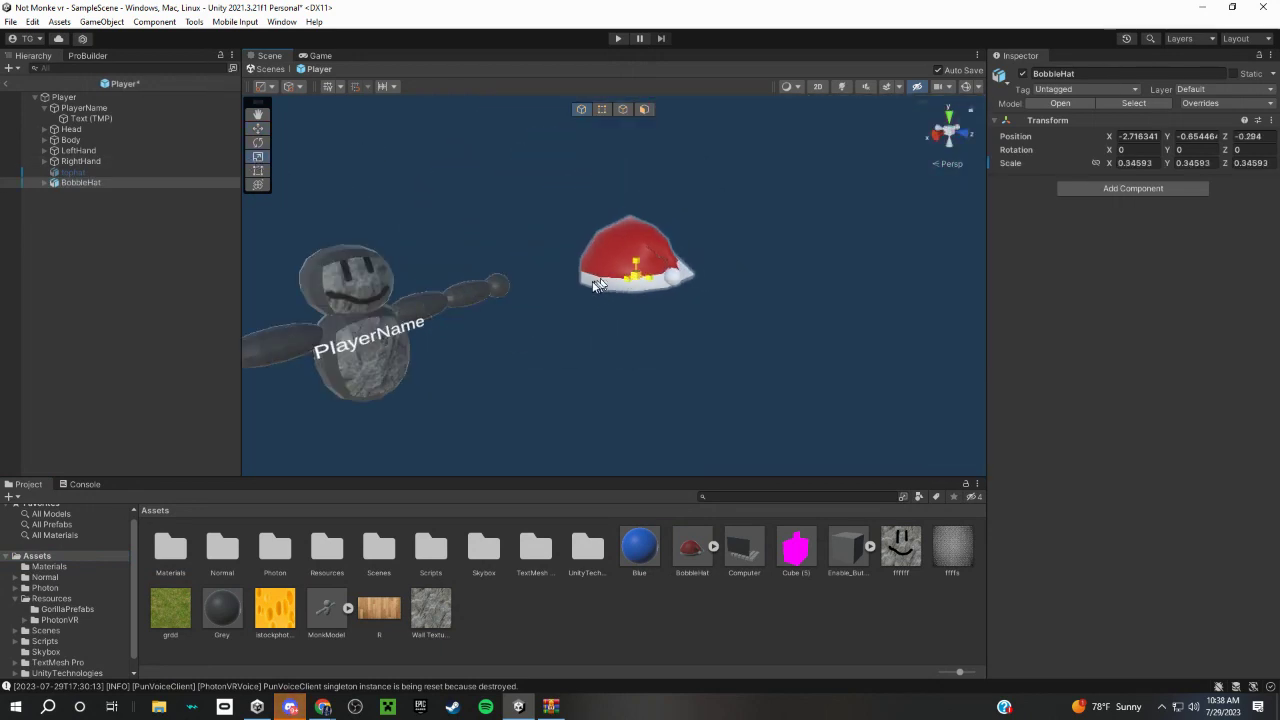
- Scale the BobbleHat to about 0.074 and seat it on the monkey's head
{"action": "mouse_move", "coordinate": [641, 279]}
{"action": "left_mouse_down"}
{"action": "mouse_move", "coordinate": [352, 300]}
{"action": "mouse_move", "coordinate": [380, 206]}
{"action": "left_mouse_up"}
{"action": "key", "text": "f"}
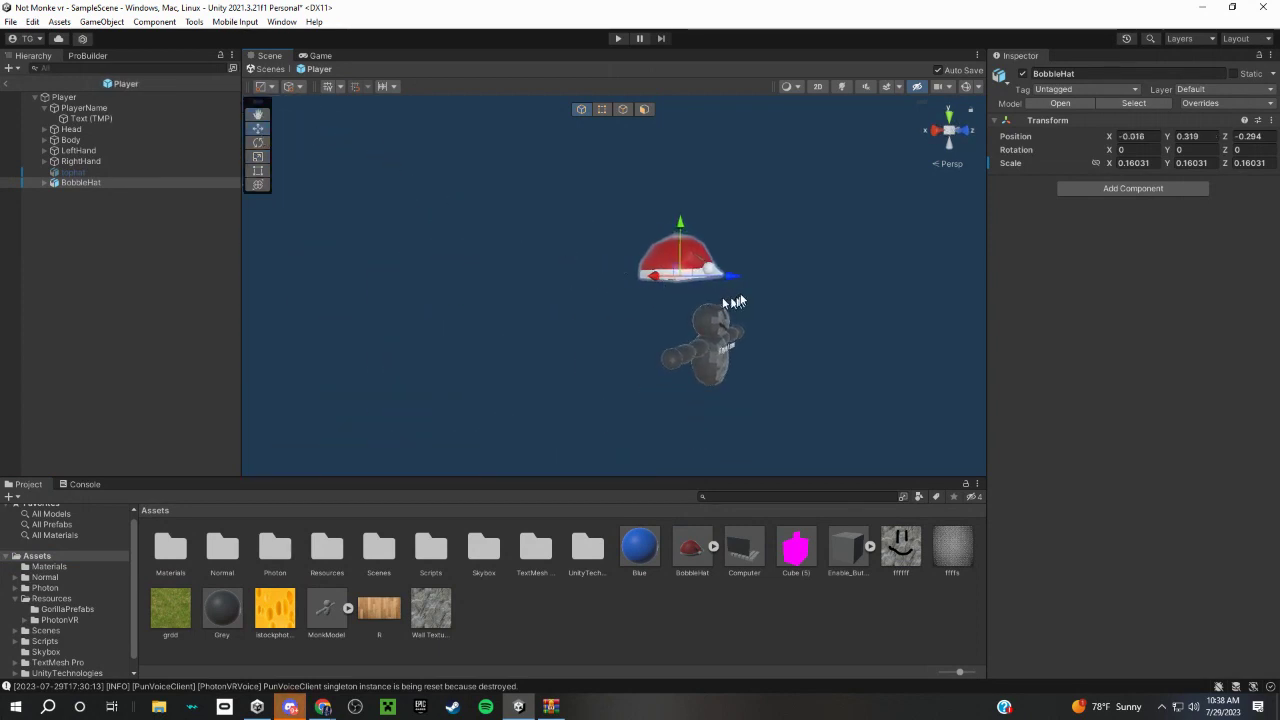
{"action": "left_click_drag", "start_coordinate": [738, 298], "coordinate": [775, 298]}
{"action": "key", "text": "f"}
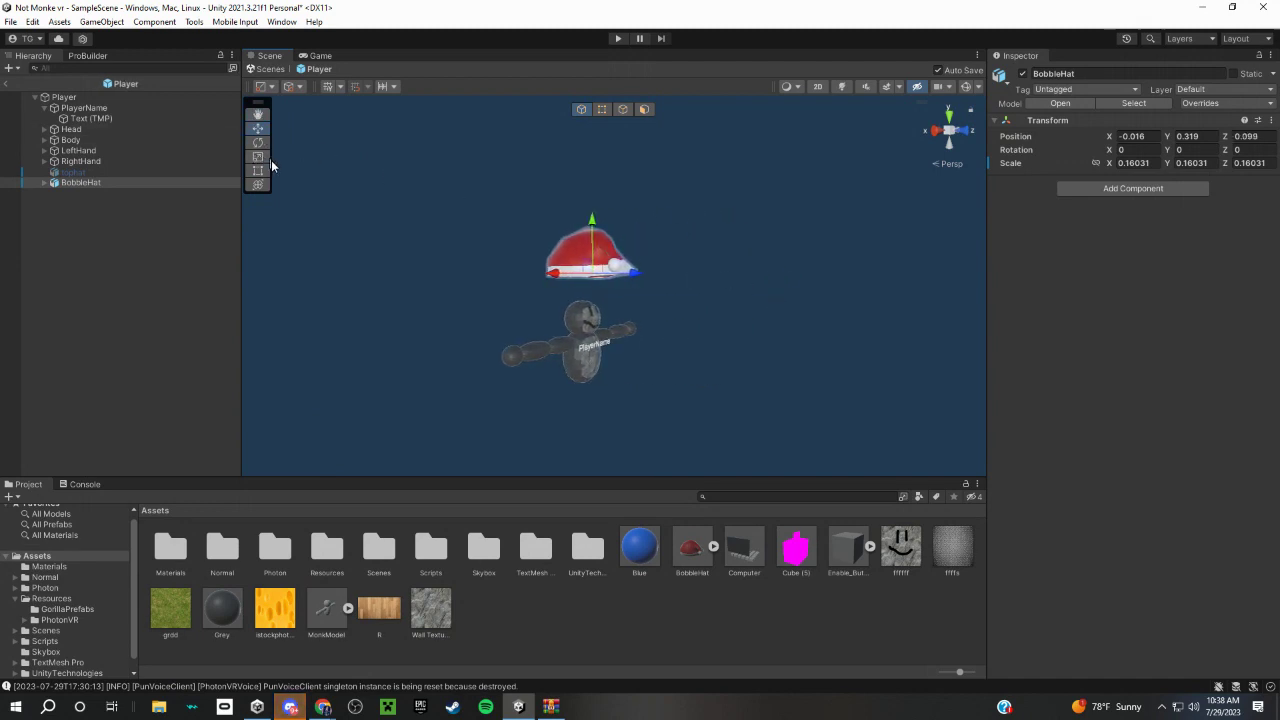
{"action": "left_click", "coordinate": [589, 289]}
{"action": "left_click", "coordinate": [592, 255]}
{"action": "mouse_move", "coordinate": [592, 266]}
{"action": "left_mouse_down"}
{"action": "mouse_move", "coordinate": [568, 279]}
{"action": "mouse_move", "coordinate": [617, 380]}
{"action": "left_mouse_up"}
{"action": "scroll", "coordinate": [560, 277], "scroll_direction": "up", "scroll_amount": 3}
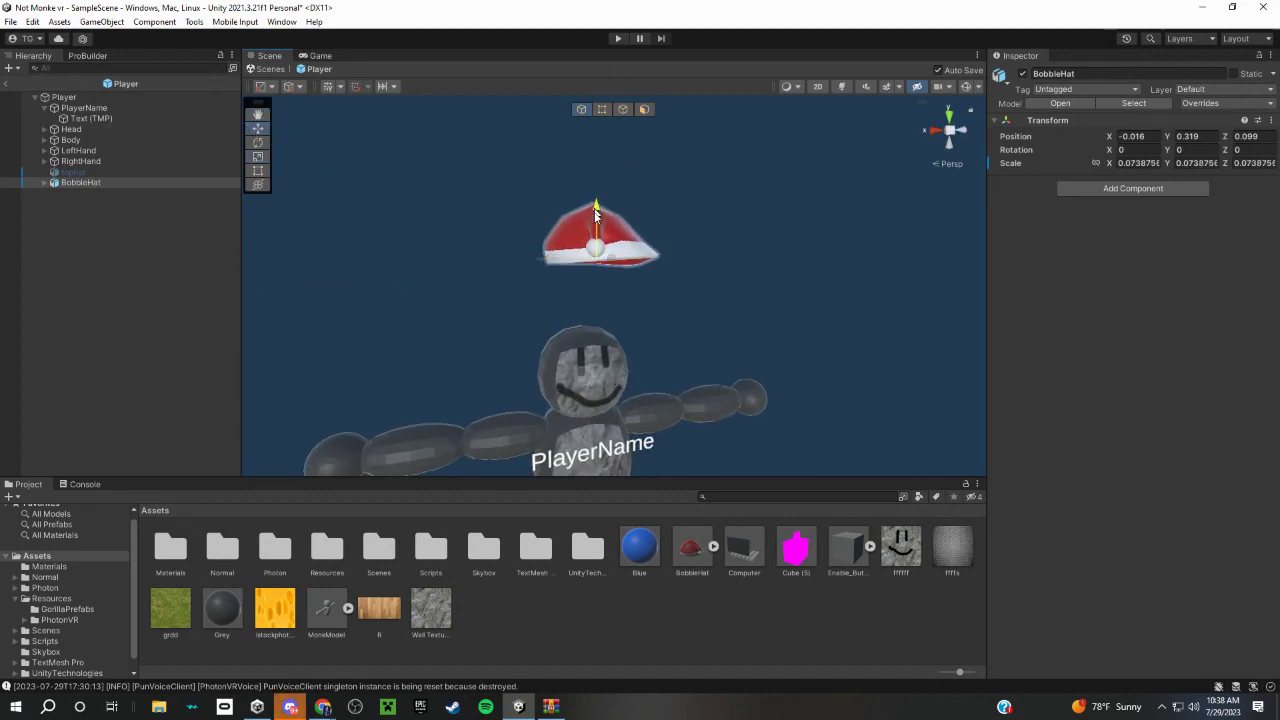
{"action": "mouse_move", "coordinate": [595, 215]}
{"action": "left_mouse_down"}
{"action": "mouse_move", "coordinate": [590, 290]}
{"action": "mouse_move", "coordinate": [890, 315]}
{"action": "mouse_move", "coordinate": [853, 329]}
{"action": "mouse_move", "coordinate": [802, 289]}
{"action": "mouse_move", "coordinate": [808, 262]}
{"action": "mouse_move", "coordinate": [577, 235]}
{"action": "mouse_move", "coordinate": [593, 198]}
{"action": "left_mouse_up"}
{"action": "scroll", "coordinate": [590, 290], "scroll_direction": "up", "scroll_amount": 3}
{"action": "scroll", "coordinate": [577, 235], "scroll_direction": "down", "scroll_amount": 4}
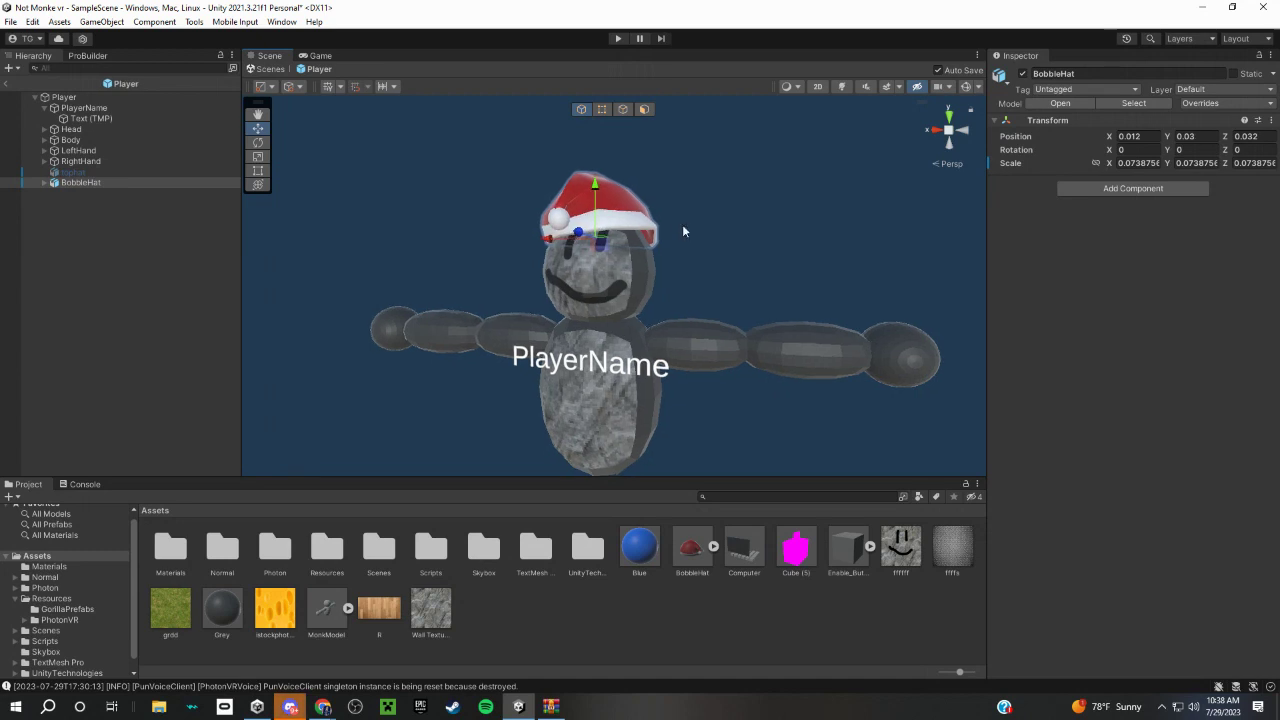
- Rotate the BobbleHat about 76.5 degrees to face forward and save the prefab
{"action": "left_click", "coordinate": [257, 145]}
{"action": "left_click_drag", "start_coordinate": [551, 236], "coordinate": [611, 245]}
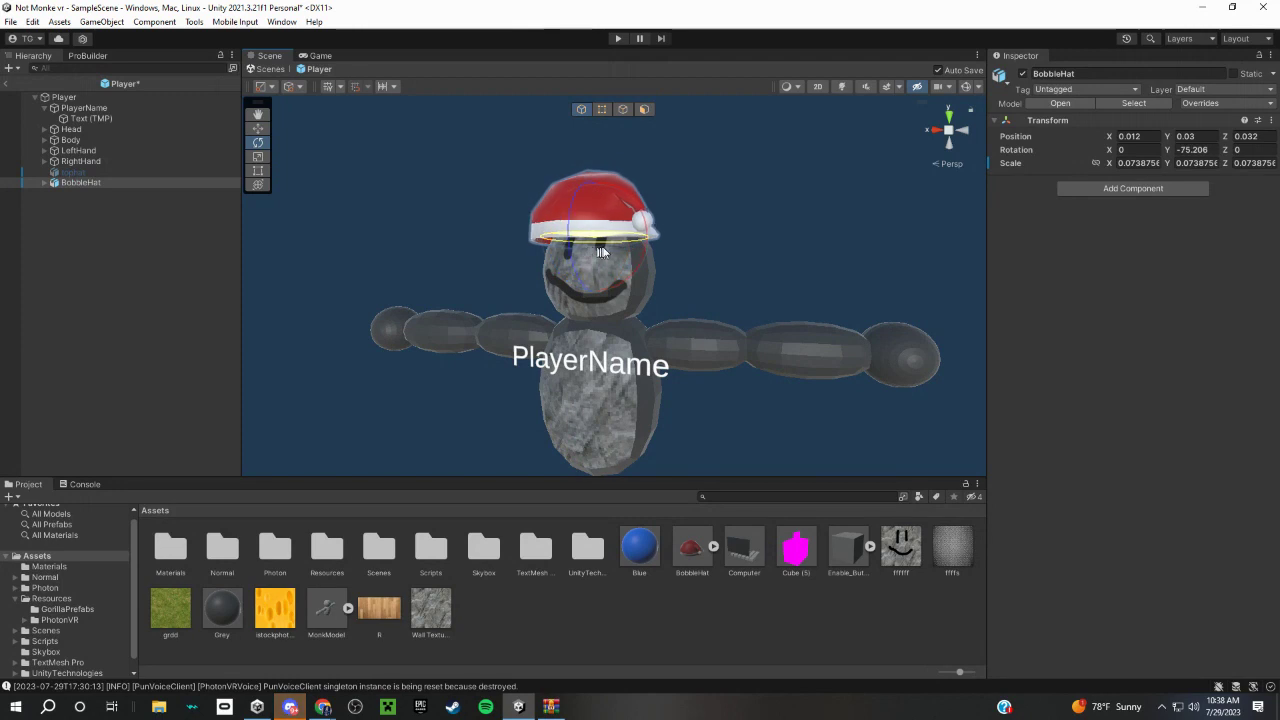
{"action": "key", "text": "ctrl+s"}
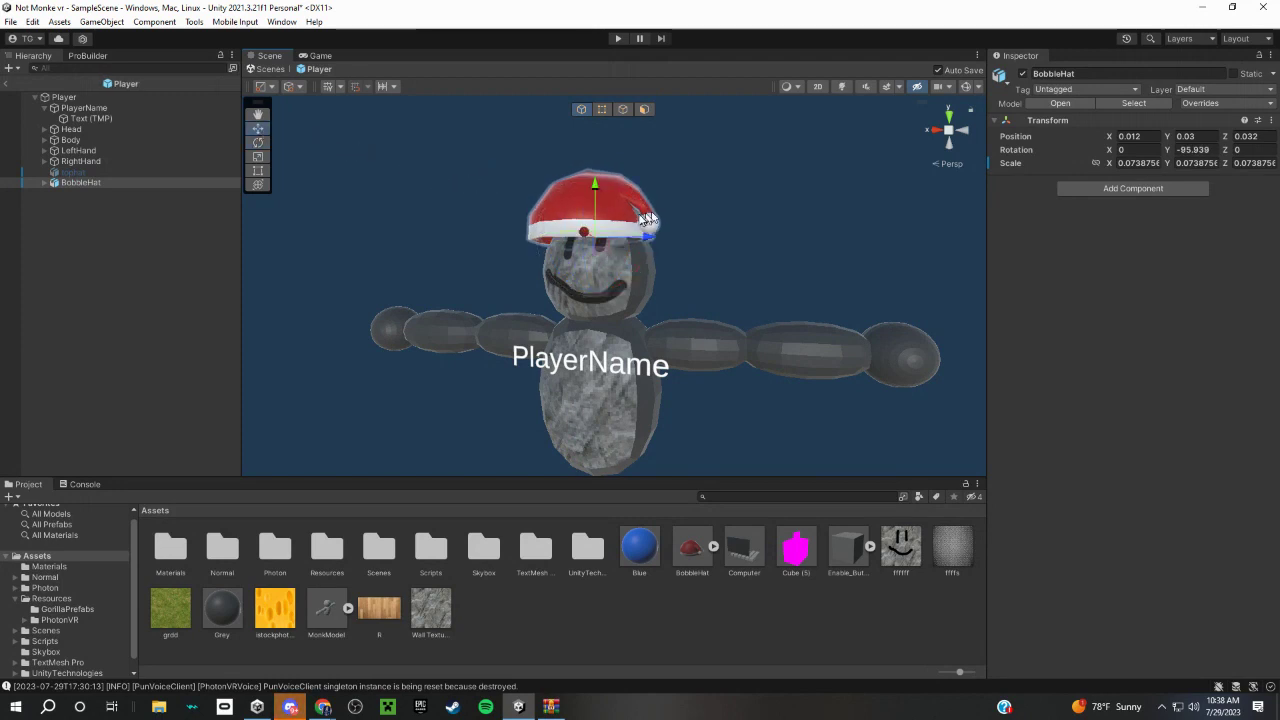
{"action": "mouse_move", "coordinate": [612, 251]}
{"action": "left_mouse_down", "text": "alt"}
{"action": "mouse_move", "coordinate": [595, 234]}
{"action": "mouse_move", "coordinate": [466, 240]}
{"action": "mouse_move", "coordinate": [497, 232]}
{"action": "left_mouse_up", "text": "alt"}
{"action": "left_click_drag", "start_coordinate": [420, 200], "coordinate": [486, 184], "text": "alt"}
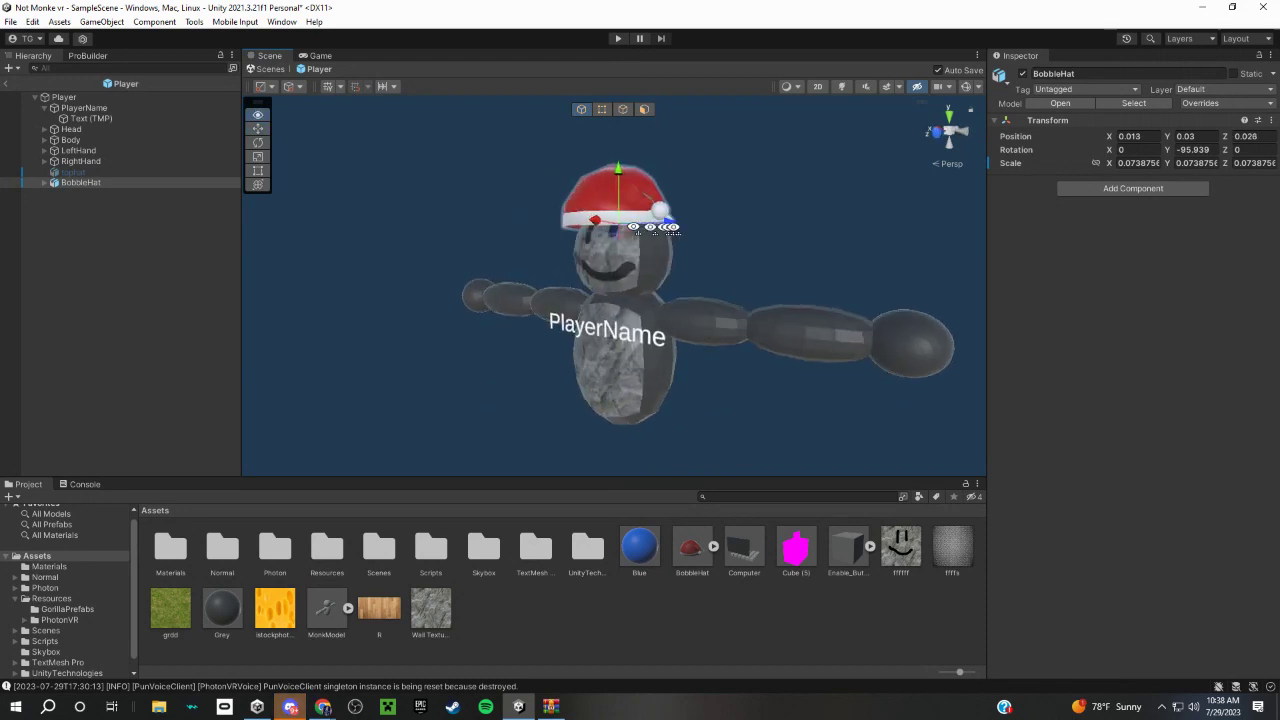
{"action": "left_click", "coordinate": [265, 145]}
{"action": "left_click_drag", "start_coordinate": [578, 247], "coordinate": [352, 250]}
{"action": "middle_click_drag", "start_coordinate": [352, 250], "coordinate": [597, 212]}
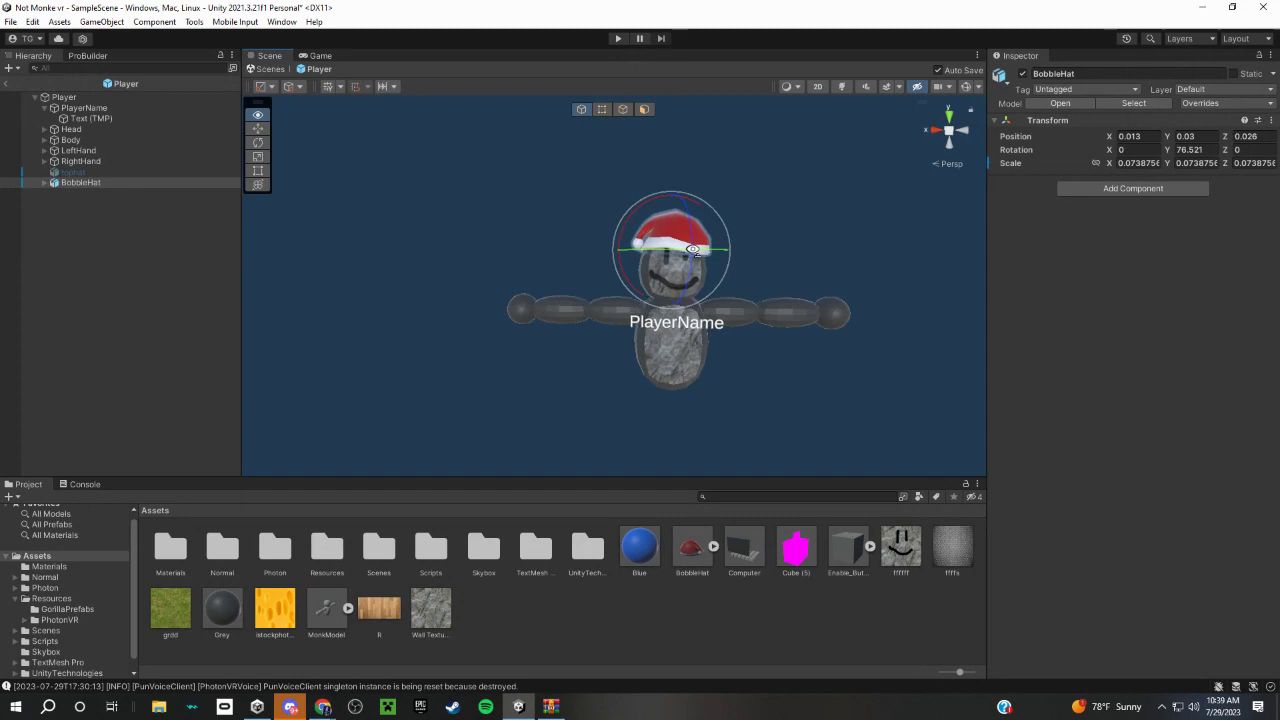
- Move the BobbleHat across onto the top of the monkey's head
{"action": "left_click", "coordinate": [260, 129]}
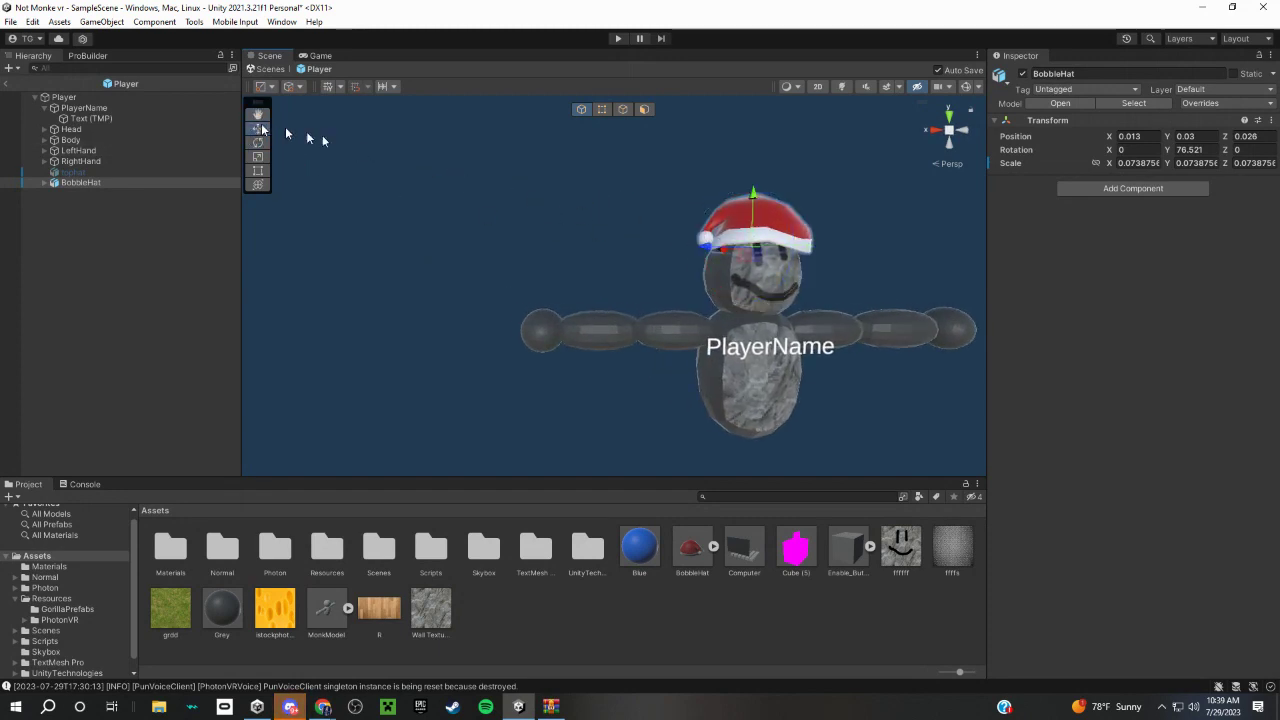
{"action": "left_click", "coordinate": [754, 208]}
{"action": "left_click", "coordinate": [757, 232]}
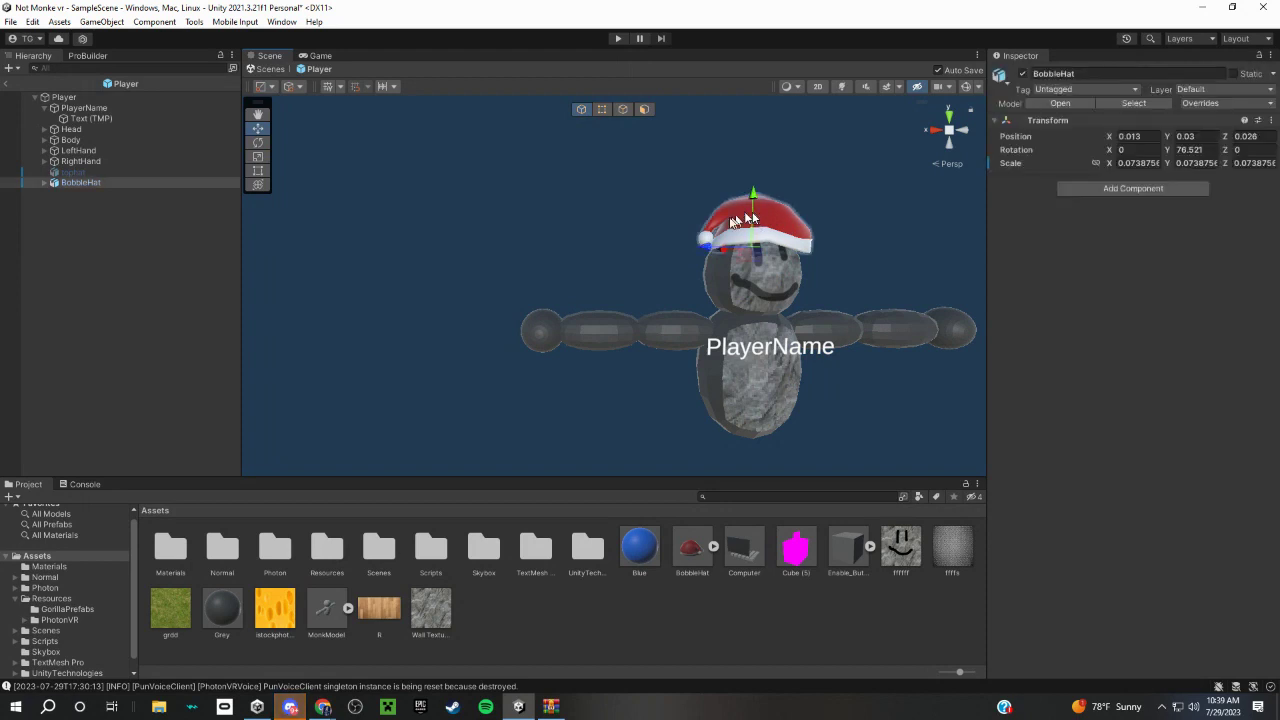
{"action": "left_click_drag", "start_coordinate": [701, 241], "coordinate": [703, 251]}
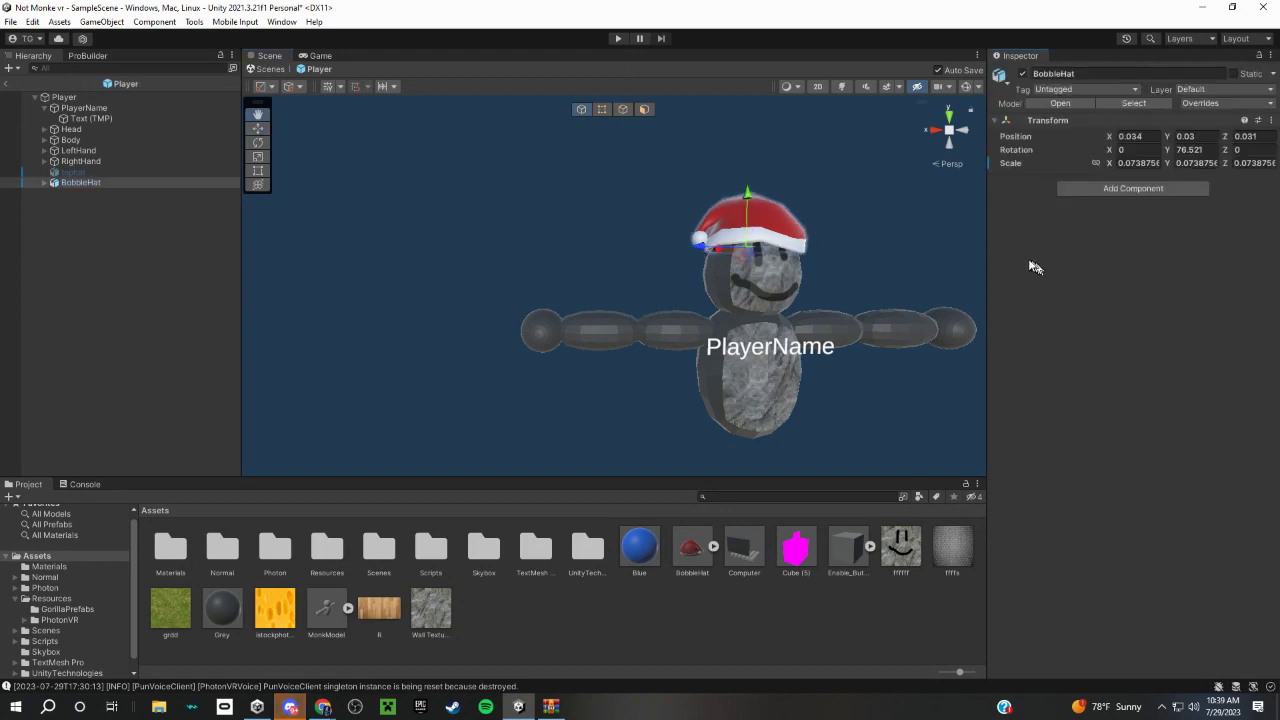
{"action": "scroll", "coordinate": [857, 231], "scroll_direction": "up", "scroll_amount": 3}
{"action": "mouse_move", "coordinate": [766, 223]}
{"action": "left_mouse_down", "text": "alt"}
{"action": "mouse_move", "coordinate": [822, 199]}
{"action": "mouse_move", "coordinate": [676, 241]}
{"action": "left_mouse_up", "text": "alt"}
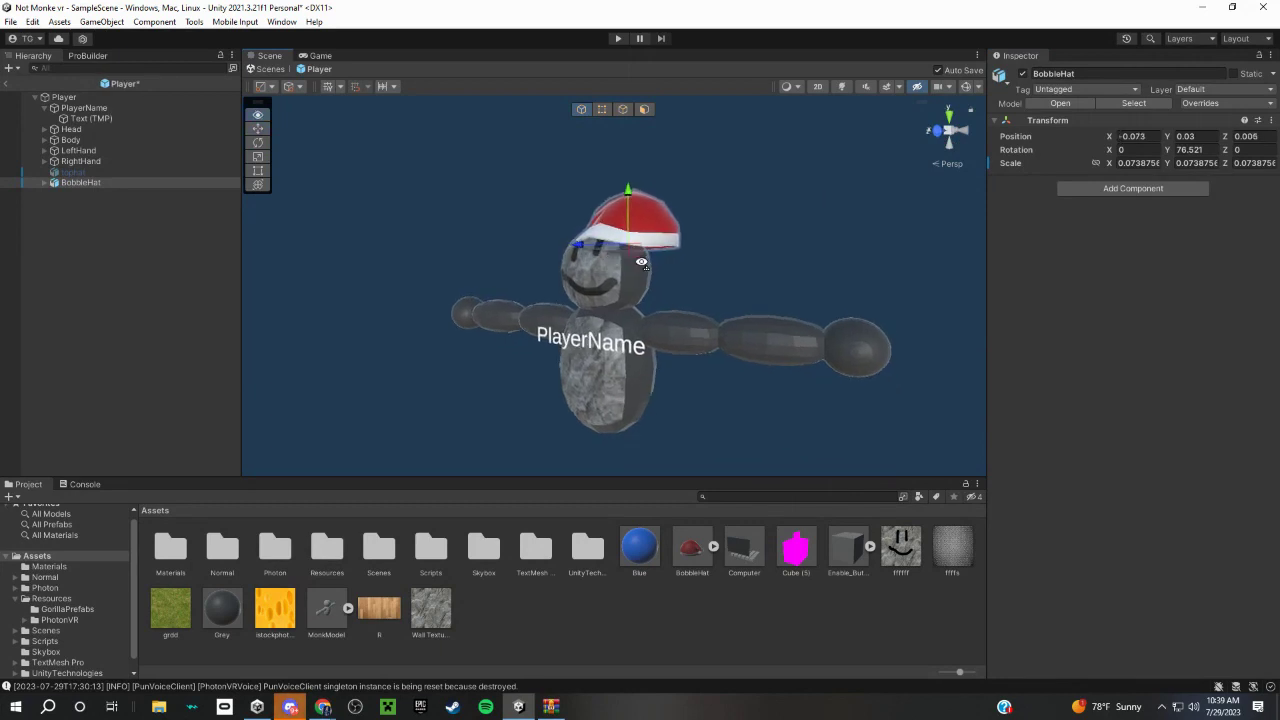
{"action": "mouse_move", "coordinate": [572, 262]}
{"action": "left_mouse_down", "text": "alt"}
{"action": "mouse_move", "coordinate": [720, 245]}
{"action": "mouse_move", "coordinate": [607, 245]}
{"action": "left_mouse_up", "text": "alt"}
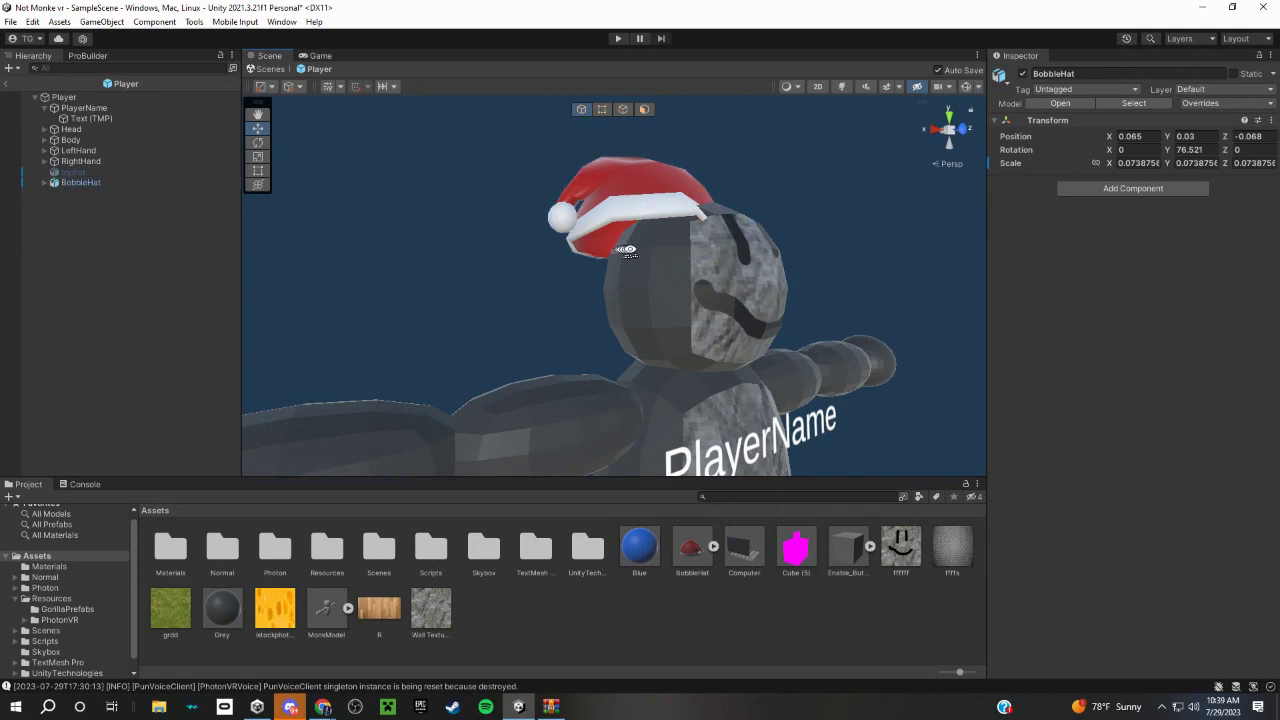
{"action": "left_click_drag", "start_coordinate": [600, 252], "coordinate": [762, 213]}
- Nudge the hat until it sits centred on the head, then check it close up
{"action": "scroll", "coordinate": [762, 213], "scroll_direction": "down", "scroll_amount": 3}
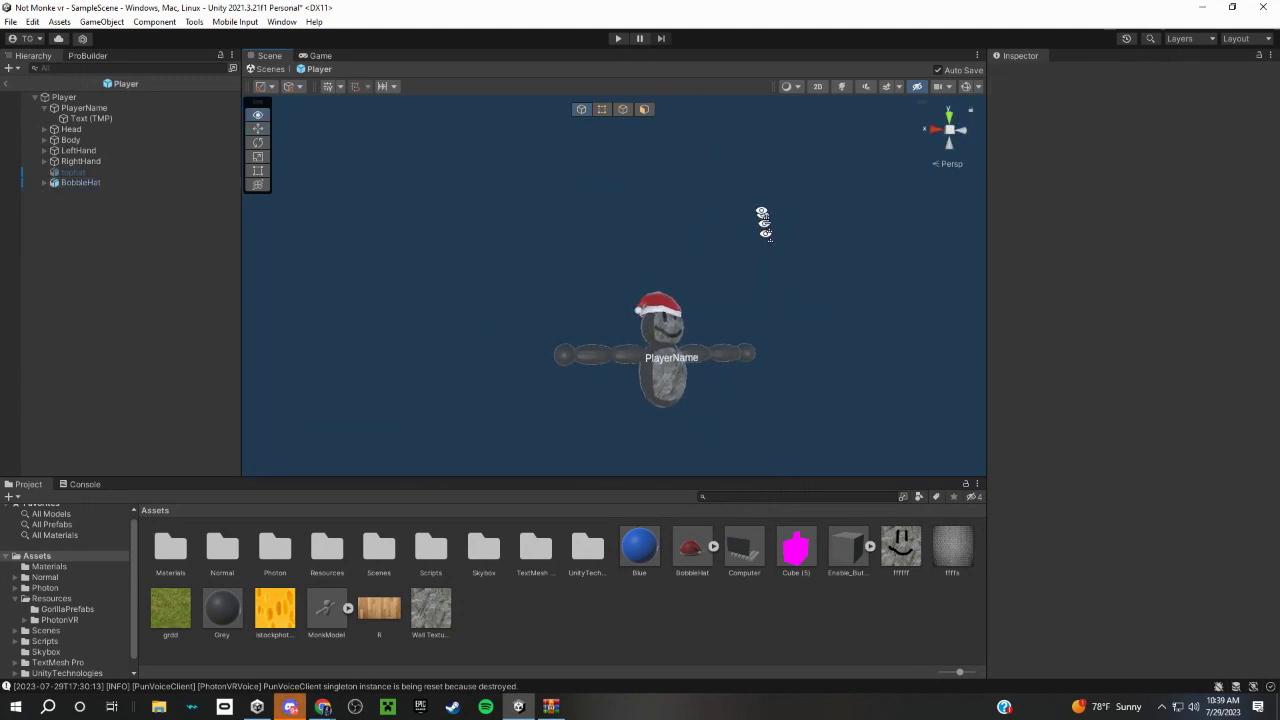
{"action": "scroll", "coordinate": [762, 213], "scroll_direction": "up", "scroll_amount": 5}
{"action": "left_click", "coordinate": [829, 290]}
{"action": "scroll", "coordinate": [794, 312], "scroll_direction": "down", "scroll_amount": 3}
{"action": "scroll", "coordinate": [688, 311], "scroll_direction": "down", "scroll_amount": 1}
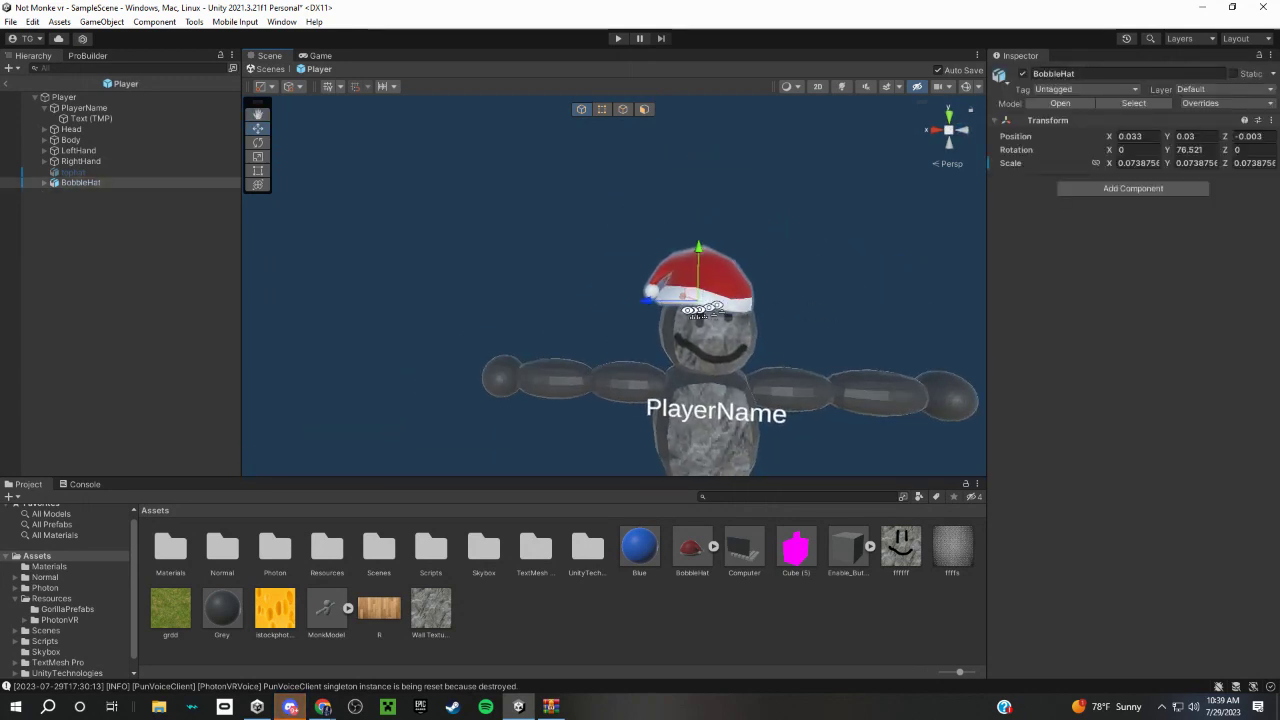
{"action": "left_click_drag", "start_coordinate": [648, 305], "coordinate": [662, 300]}
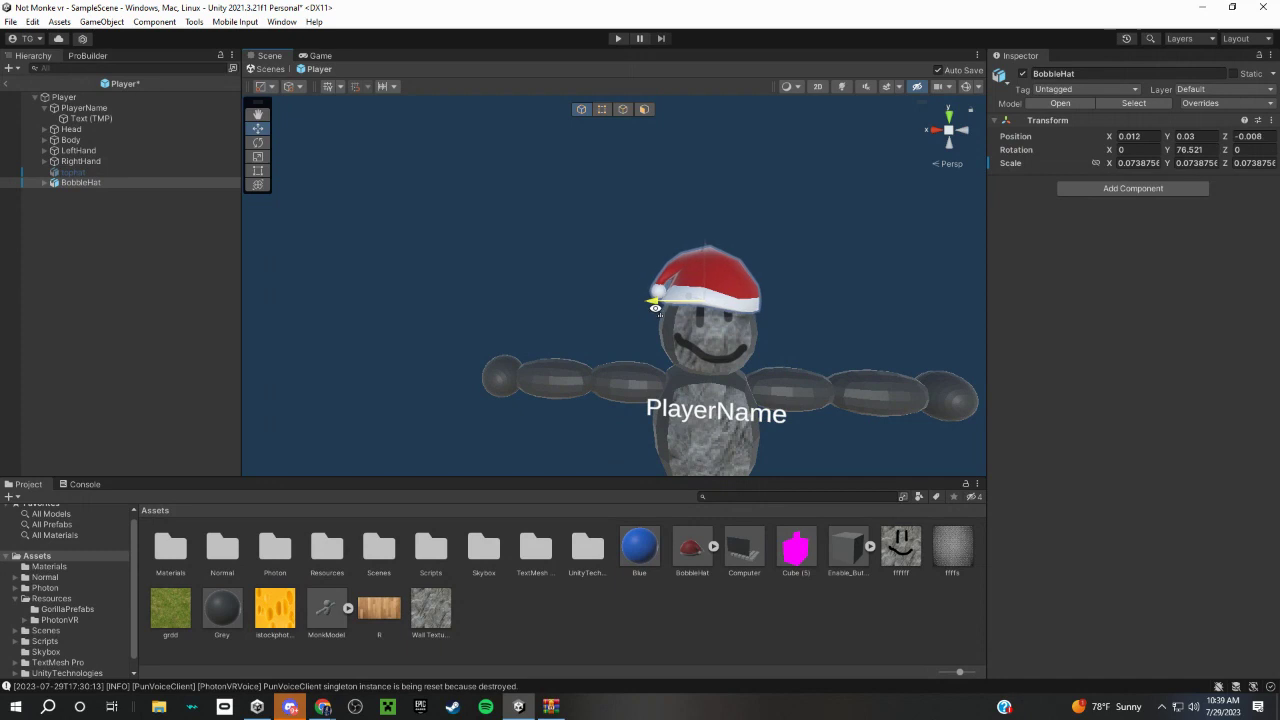
{"action": "left_click", "coordinate": [839, 302]}
{"action": "mouse_move", "coordinate": [839, 302]}
{"action": "right_mouse_down"}
{"action": "mouse_move", "coordinate": [549, 323]}
{"action": "mouse_move", "coordinate": [366, 277]}
{"action": "mouse_move", "coordinate": [700, 334]}
{"action": "mouse_move", "coordinate": [777, 286]}
{"action": "mouse_move", "coordinate": [837, 291]}
{"action": "mouse_move", "coordinate": [817, 354]}
{"action": "mouse_move", "coordinate": [843, 294]}
{"action": "right_mouse_up"}
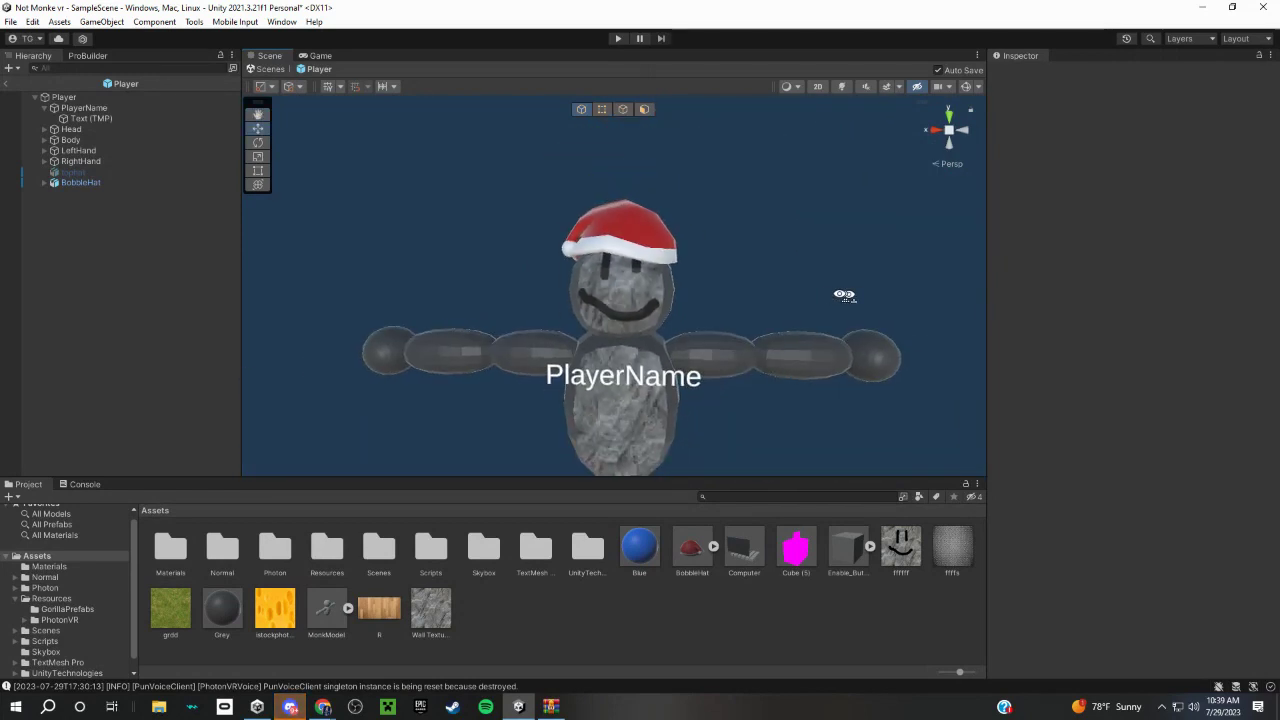
- Rename the BobbleHat object in the Hierarchy to 'ChristmasHat'
{"action": "left_click", "coordinate": [608, 240]}
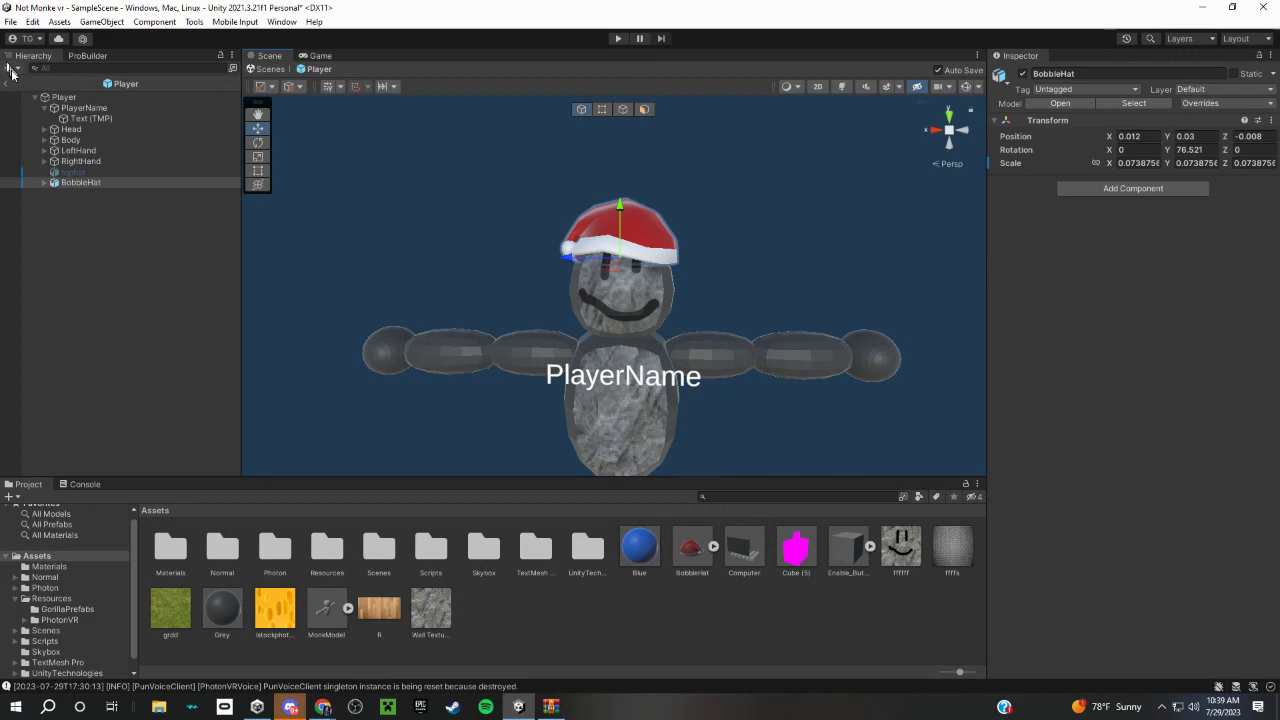
{"action": "right_click", "coordinate": [90, 184]}
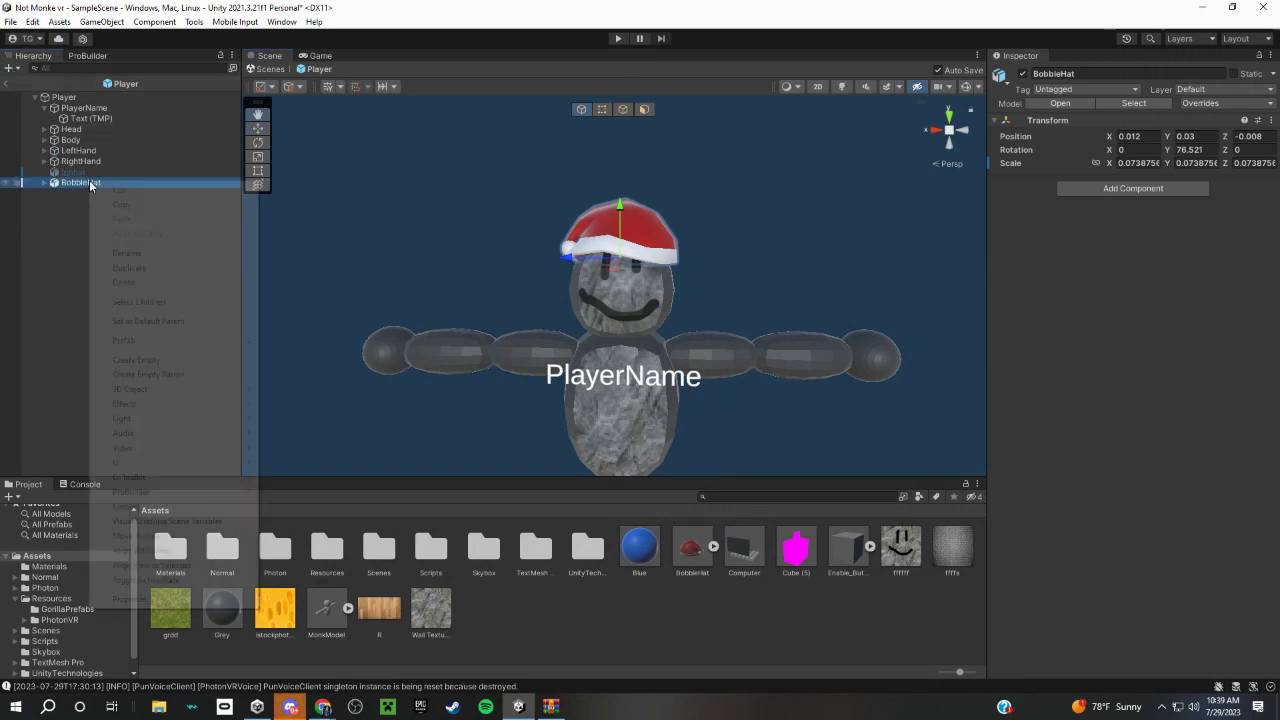
{"action": "left_click", "coordinate": [158, 253]}
{"action": "key", "text": "Caps_Lock"}
{"action": "type", "text": "C"}
{"action": "key", "text": "Caps_Lock"}
{"action": "type", "text": "r"}
{"action": "key", "text": "Caps_Lock"}
{"action": "type", "text": "H"}
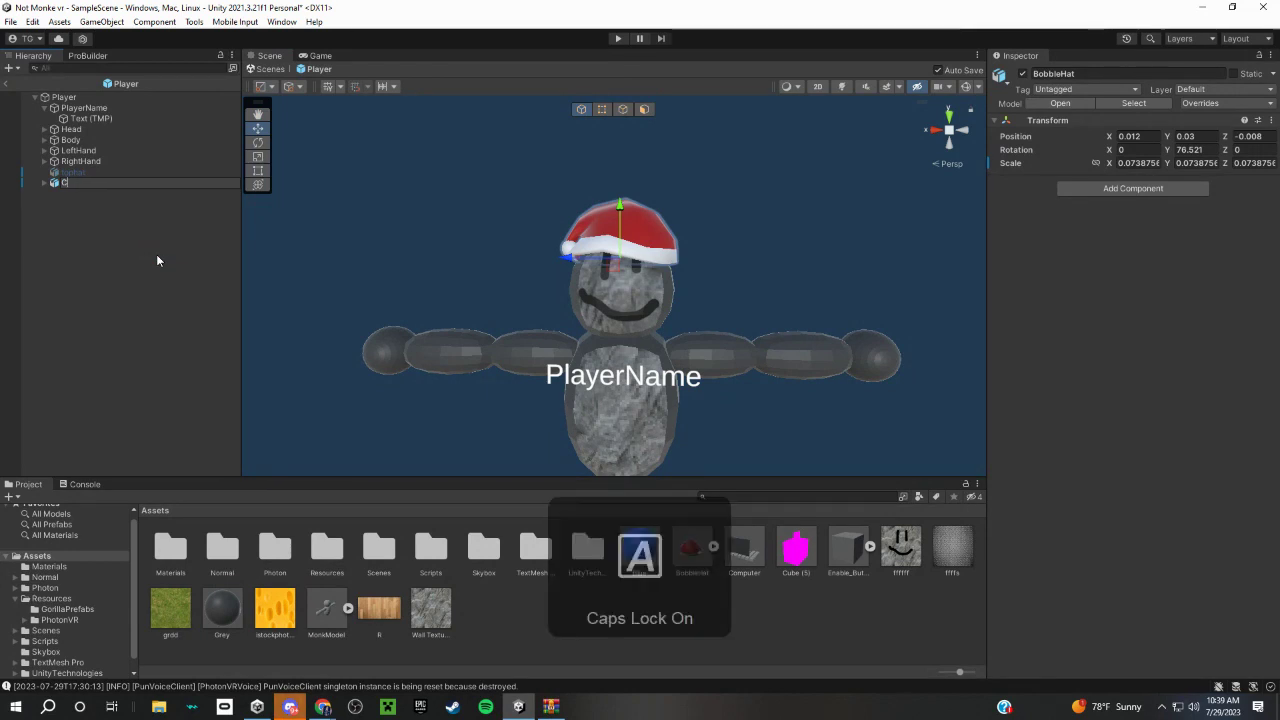
{"action": "key", "text": "Caps_Lock"}
{"action": "type", "text": "ir"}
{"action": "key", "text": "BackSpace"}
{"action": "key", "text": "BackSpace"}
{"action": "key", "text": "BackSpace"}
{"action": "type", "text": "hirs"}
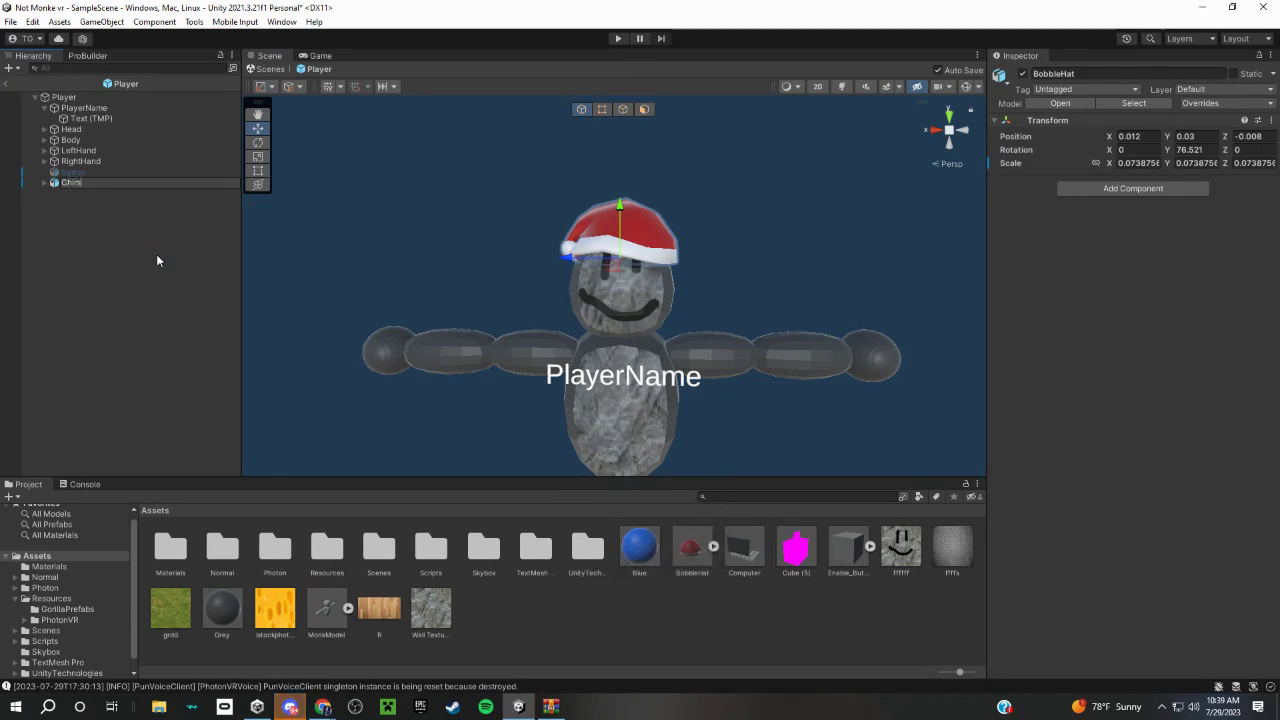
{"action": "key", "text": "BackSpace"}
{"action": "key", "text": "BackSpace"}
{"action": "key", "text": "BackSpace"}
{"action": "type", "text": "risma"}
{"action": "key", "text": "BackSpace"}
{"action": "key", "text": "BackSpace"}
{"action": "type", "text": "tmas"}
{"action": "key", "text": "Caps_Lock"}
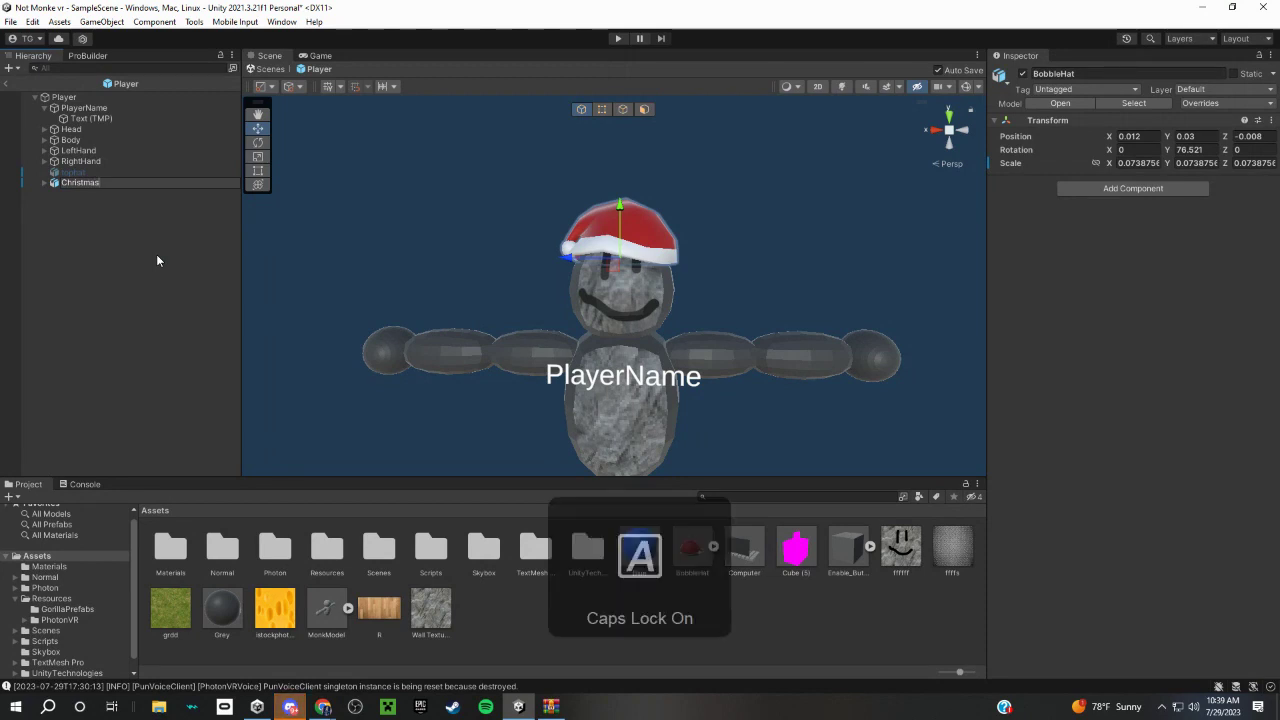
{"action": "type", "text": "Ha"}
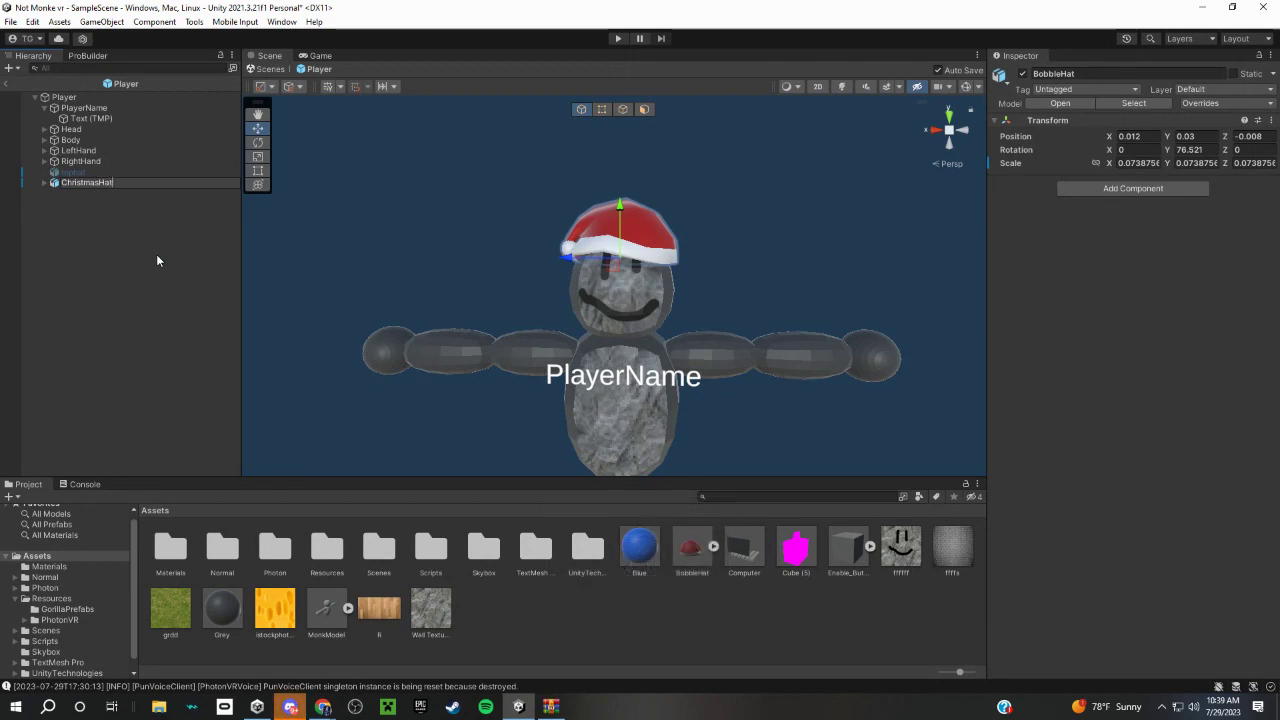
{"action": "type", "text": "t"}
{"action": "key", "text": "Return"}
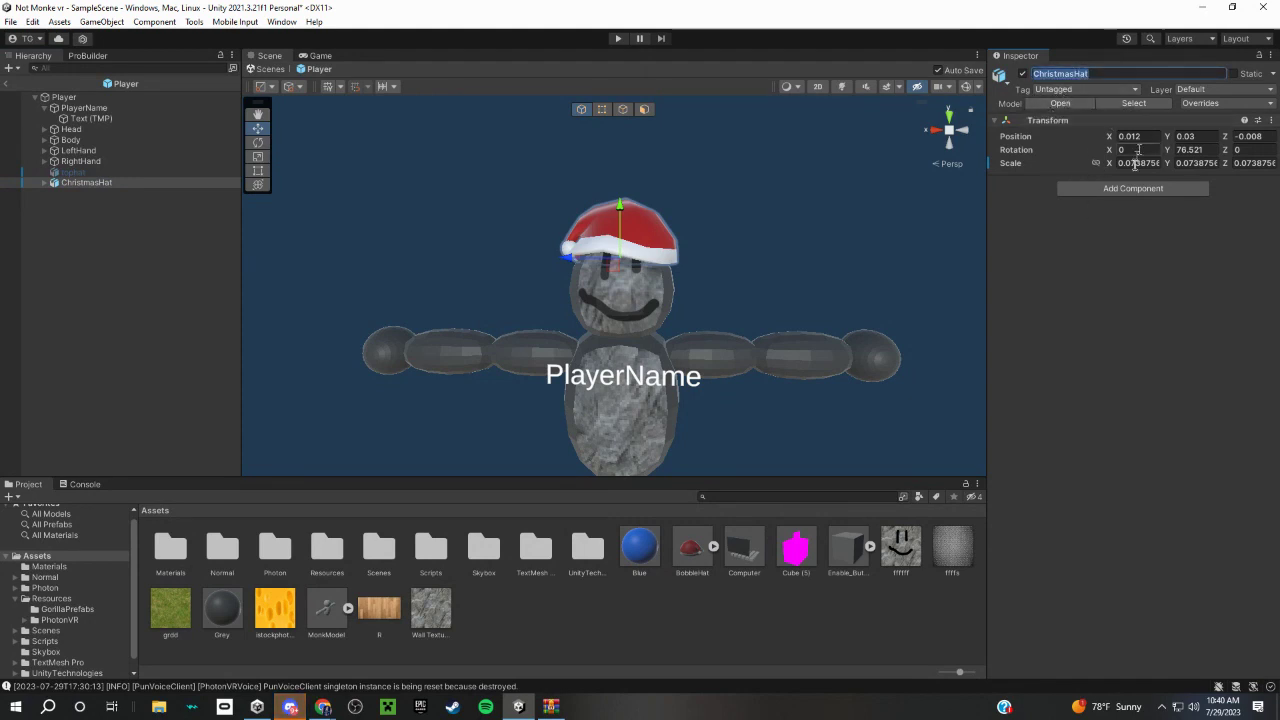
- In the main scene, set Enable Button's Change Head Cosmetic Head to 'ChristmasHat', then select Disable Button (1)
{"action": "left_click", "coordinate": [1147, 371]}
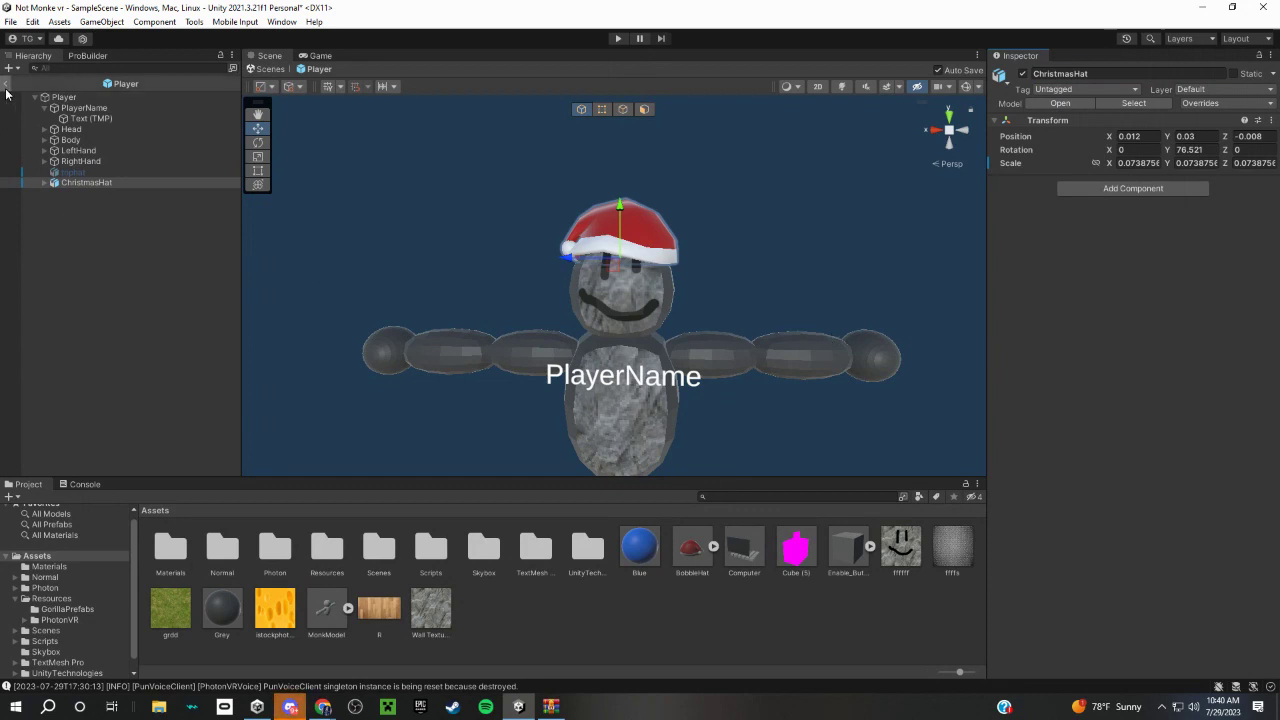
{"action": "mouse_move", "coordinate": [64, 97]}
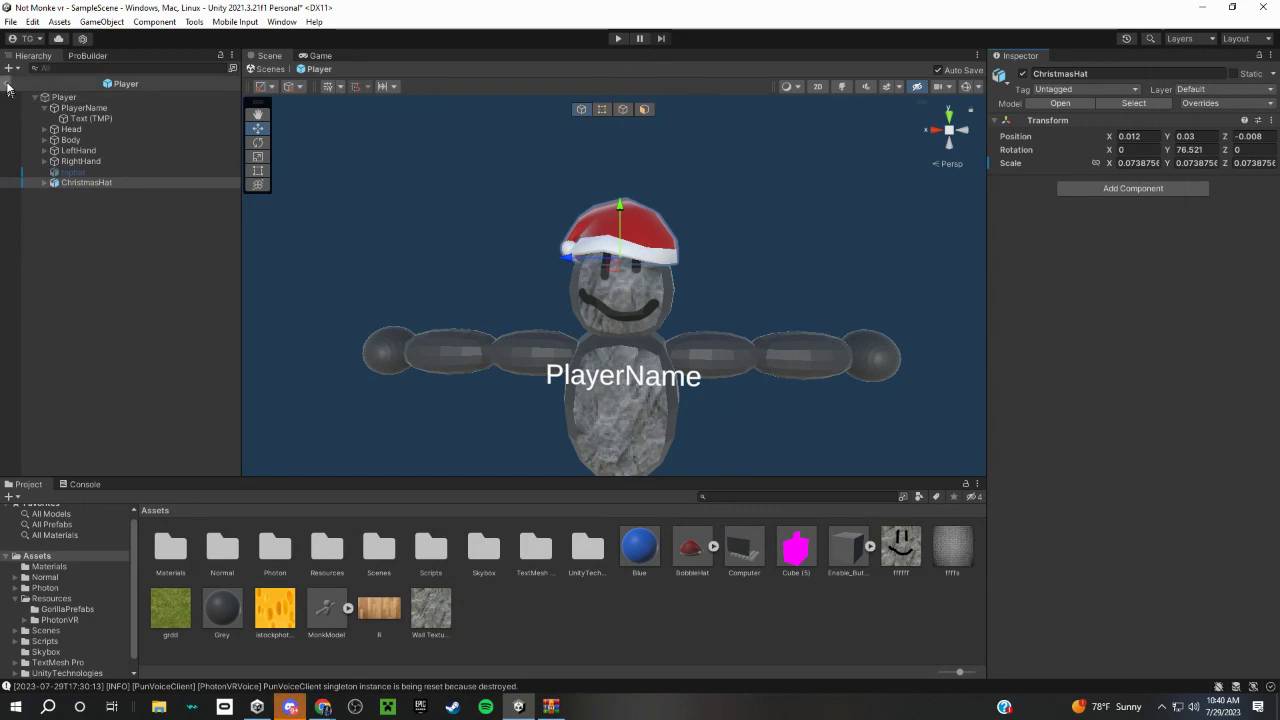
{"action": "left_click", "coordinate": [8, 84]}
{"action": "left_click", "coordinate": [646, 296]}
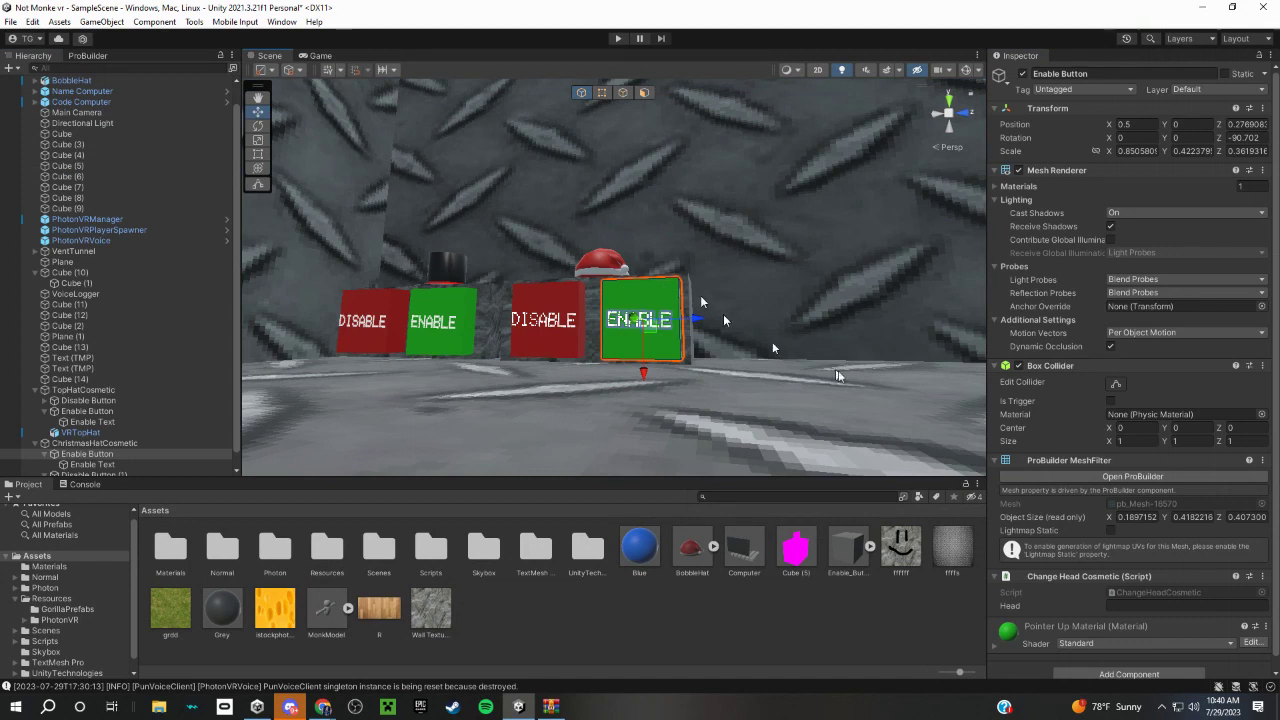
{"action": "type", "text": "ChristmasHat"}
{"action": "left_click", "coordinate": [555, 356]}
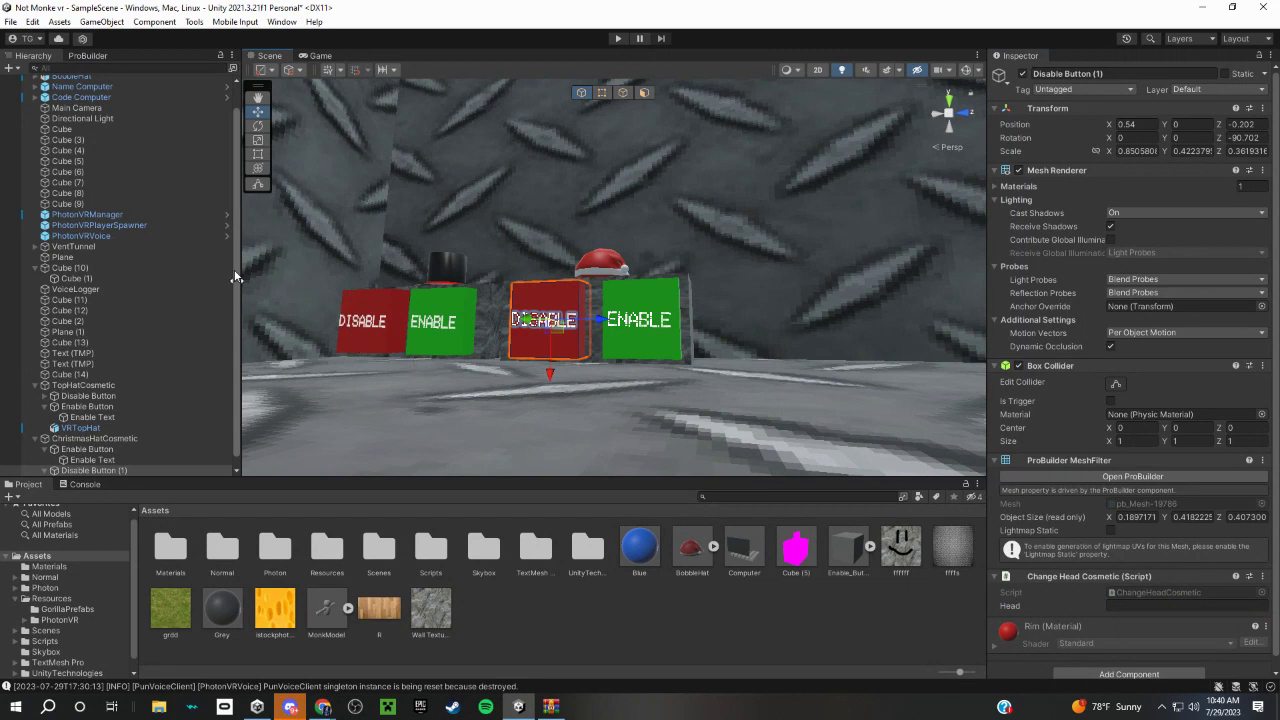
{"action": "scroll", "coordinate": [40, 175], "scroll_direction": "up", "scroll_amount": 1}
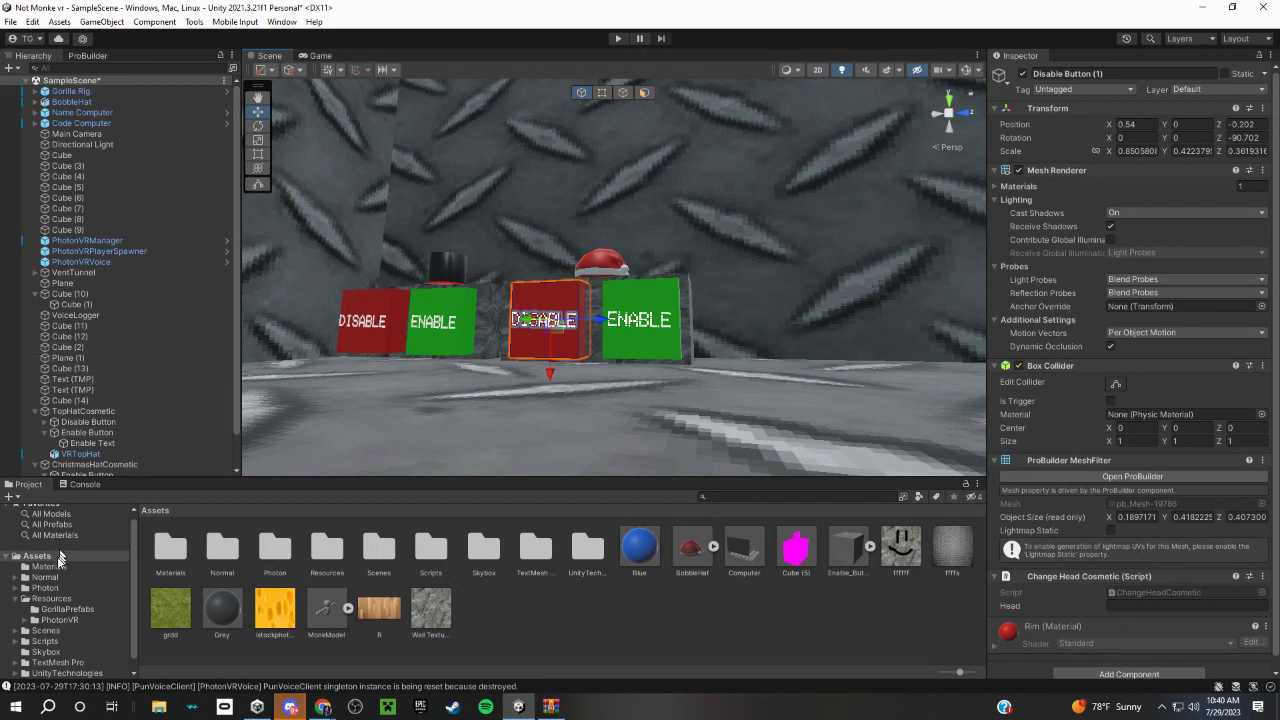
- Open the Player prefab from Resources > PhotonVR and deactivate ChristmasHat
{"action": "double_click", "coordinate": [327, 550]}
{"action": "double_click", "coordinate": [222, 545]}
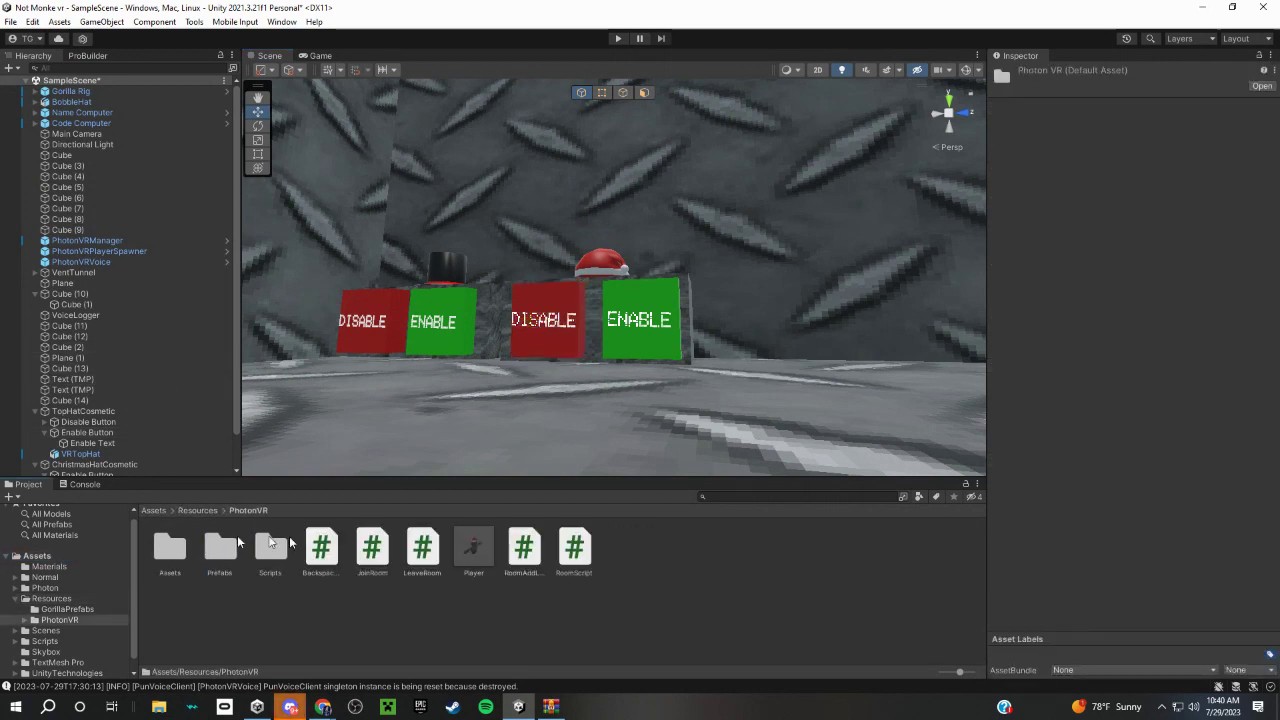
{"action": "double_click", "coordinate": [482, 544]}
{"action": "left_click", "coordinate": [620, 240]}
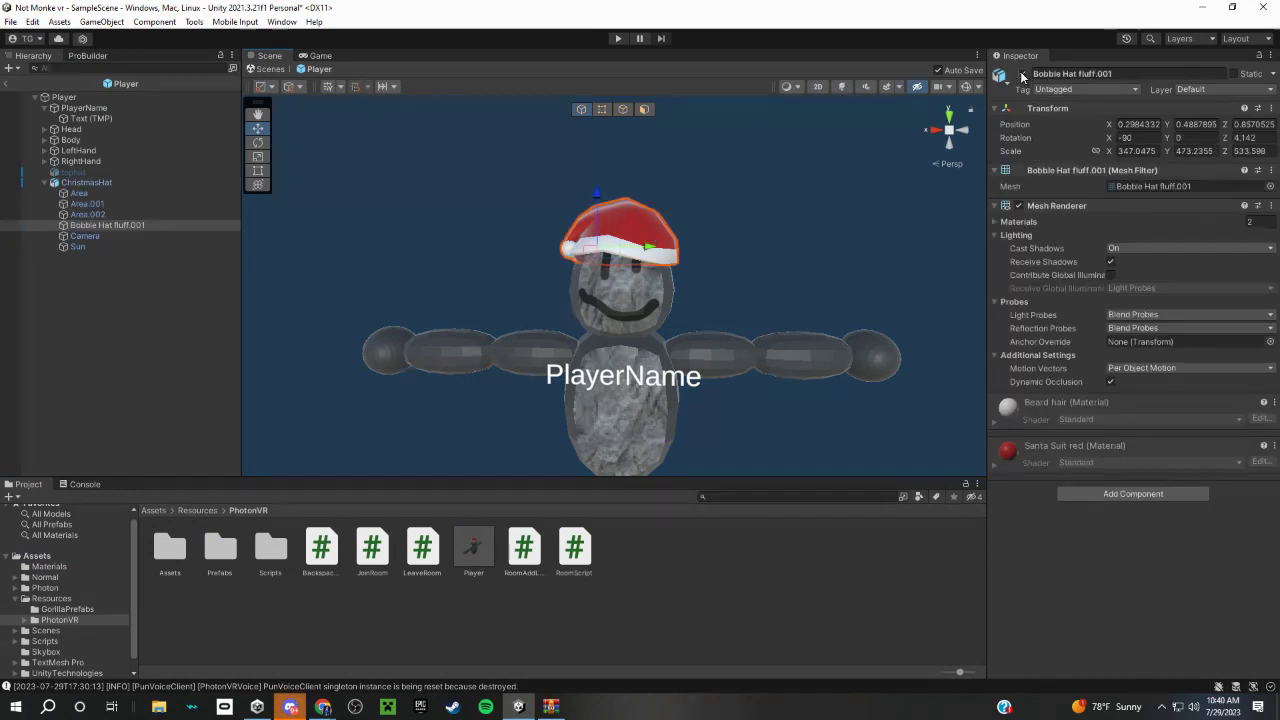
{"action": "left_click", "coordinate": [47, 183]}
{"action": "left_click", "coordinate": [148, 184]}
{"action": "key", "text": "Delete"}
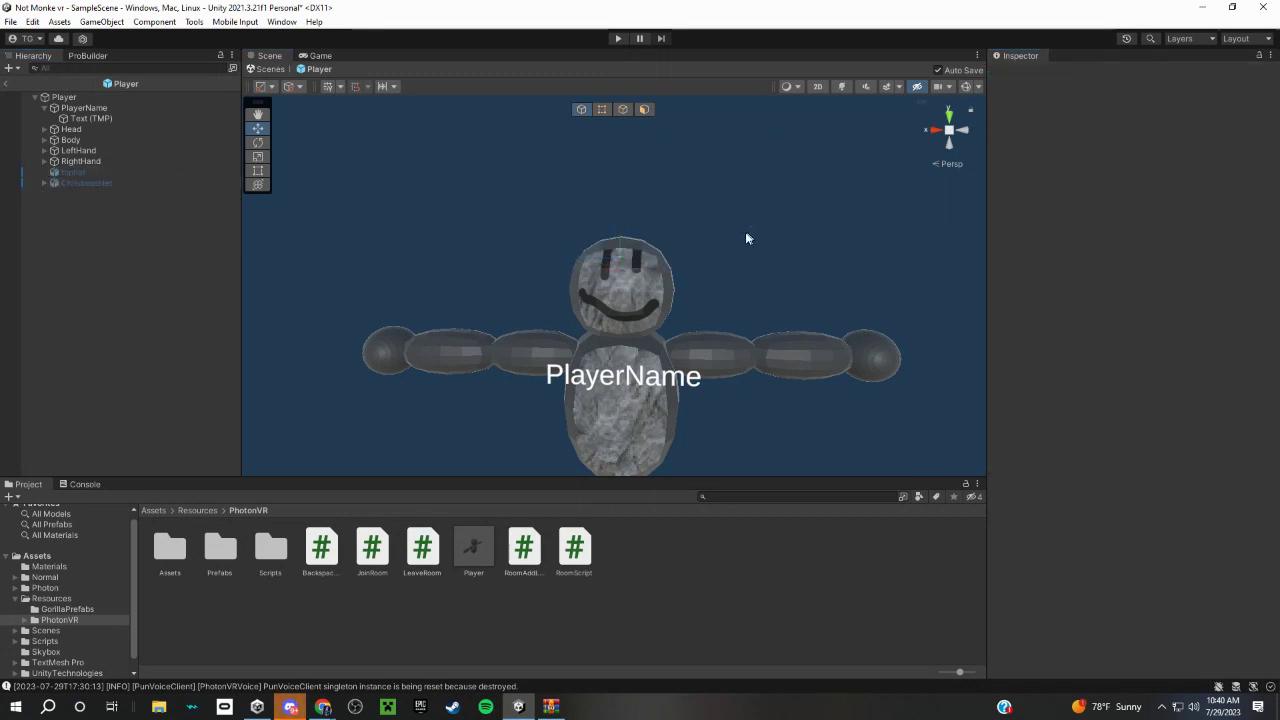
- Return to the main scene and look around the room
{"action": "left_click", "coordinate": [7, 84]}
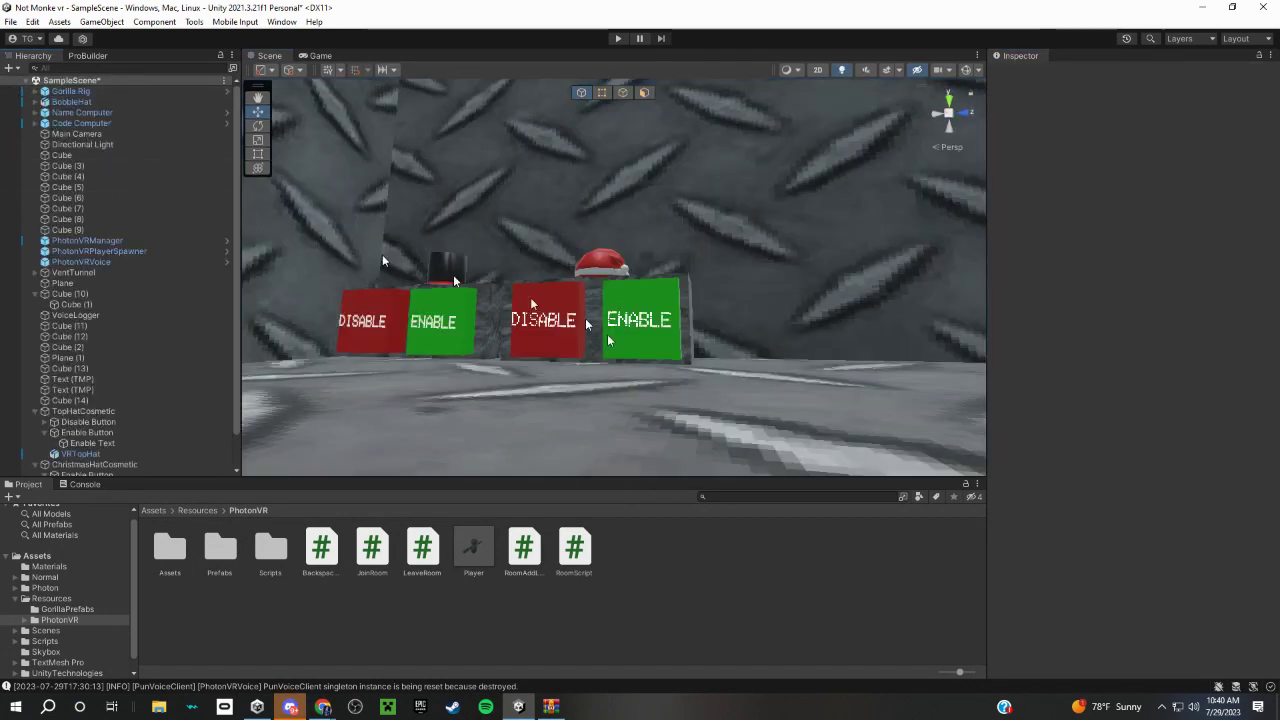
{"action": "mouse_move", "coordinate": [629, 357]}
{"action": "right_mouse_down"}
{"action": "mouse_move", "coordinate": [218, 353]}
{"action": "mouse_move", "coordinate": [1058, 382]}
{"action": "right_mouse_up"}
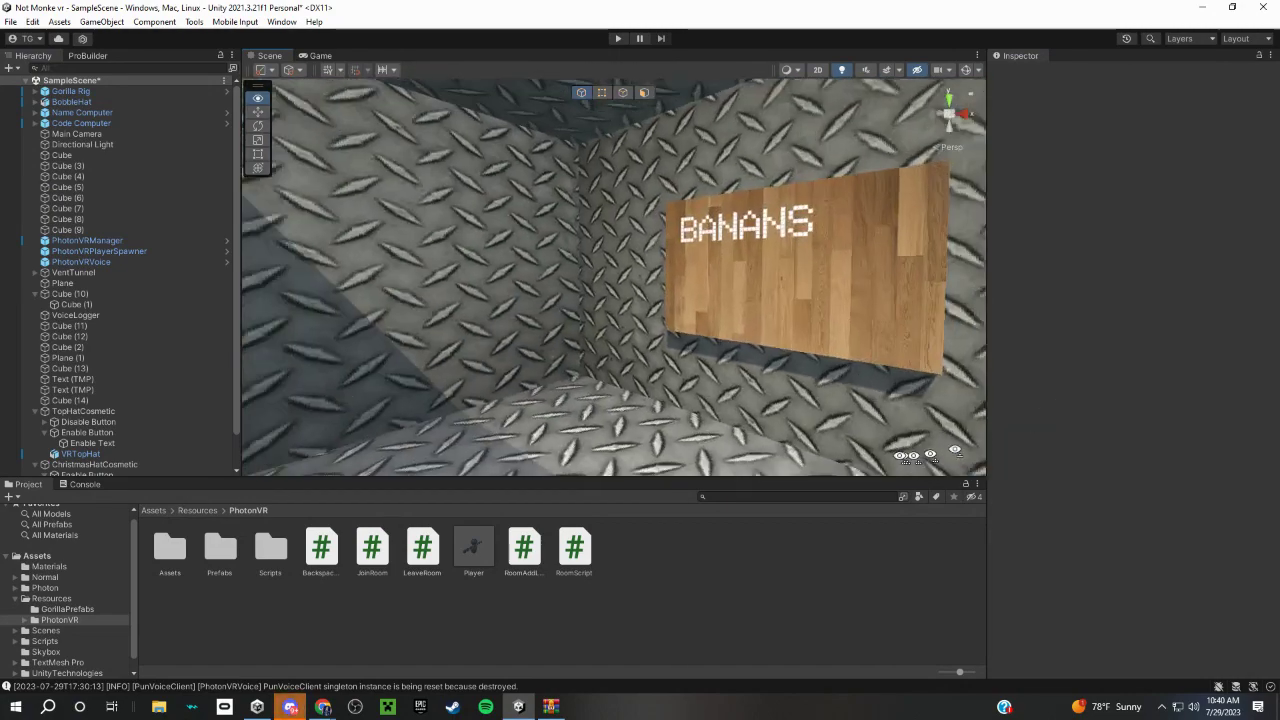
{"action": "right_click_drag", "start_coordinate": [1058, 382], "coordinate": [581, 513]}
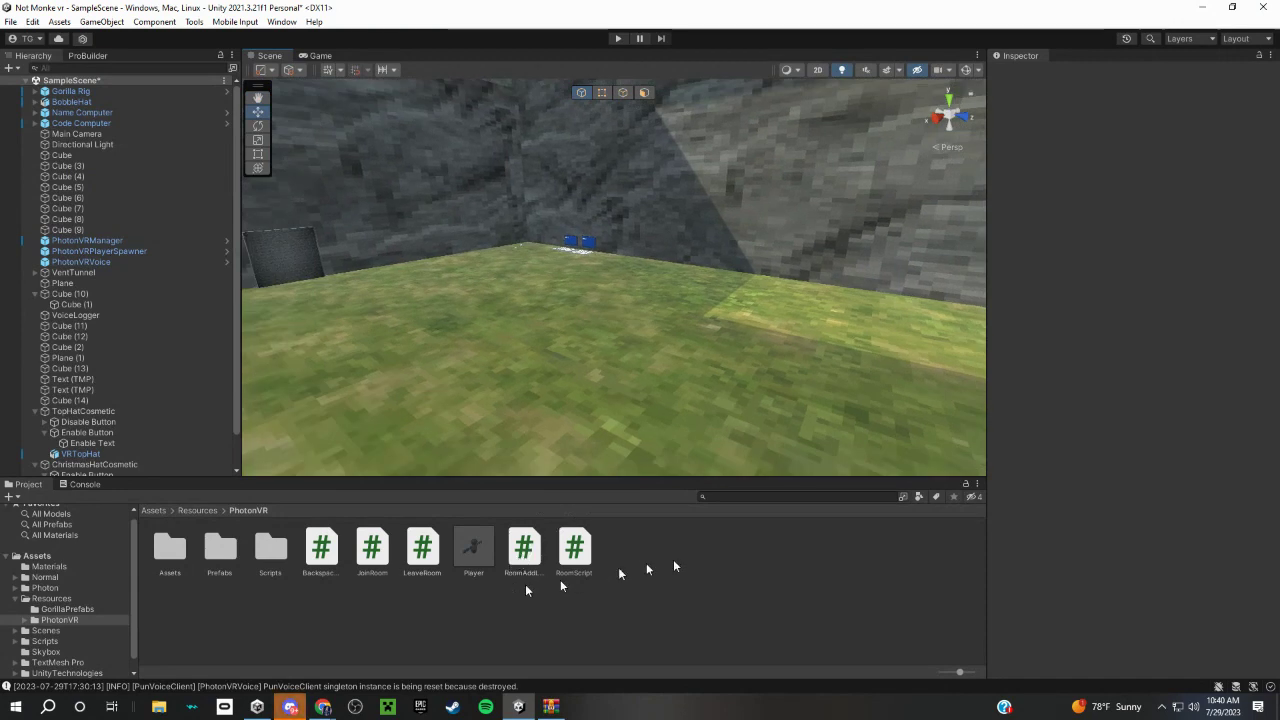
{"action": "left_click", "coordinate": [760, 555]}
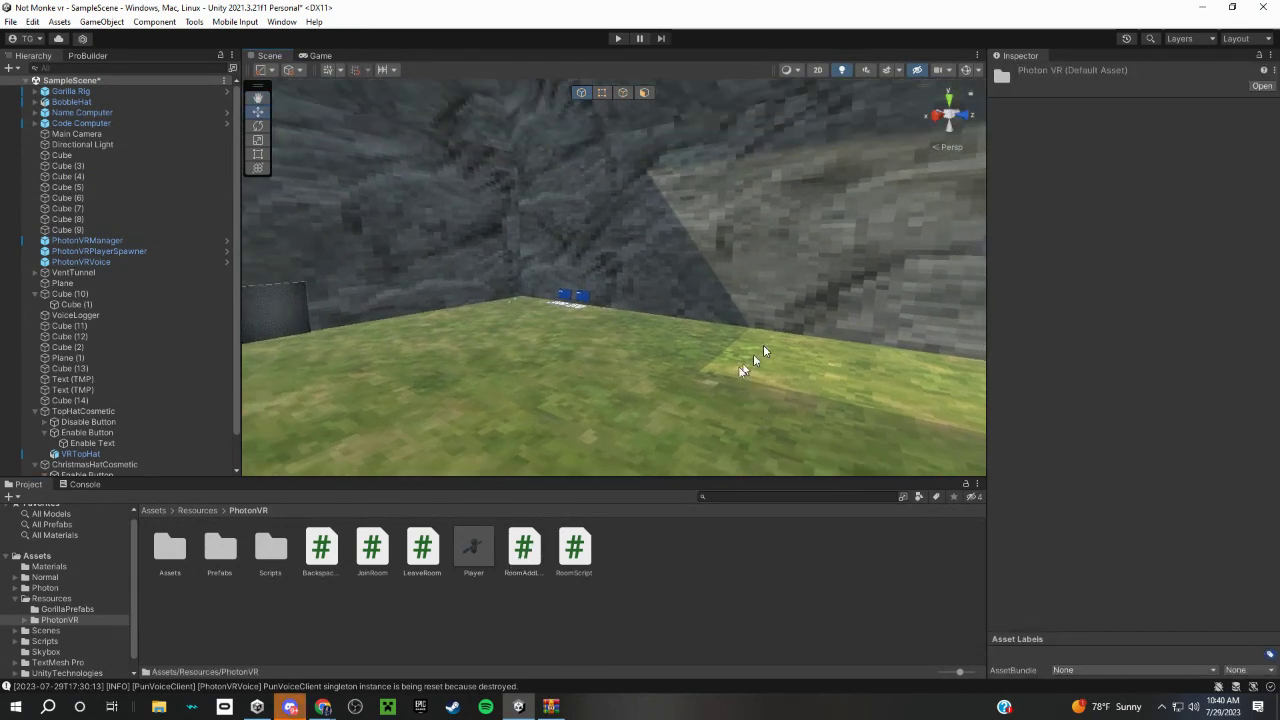